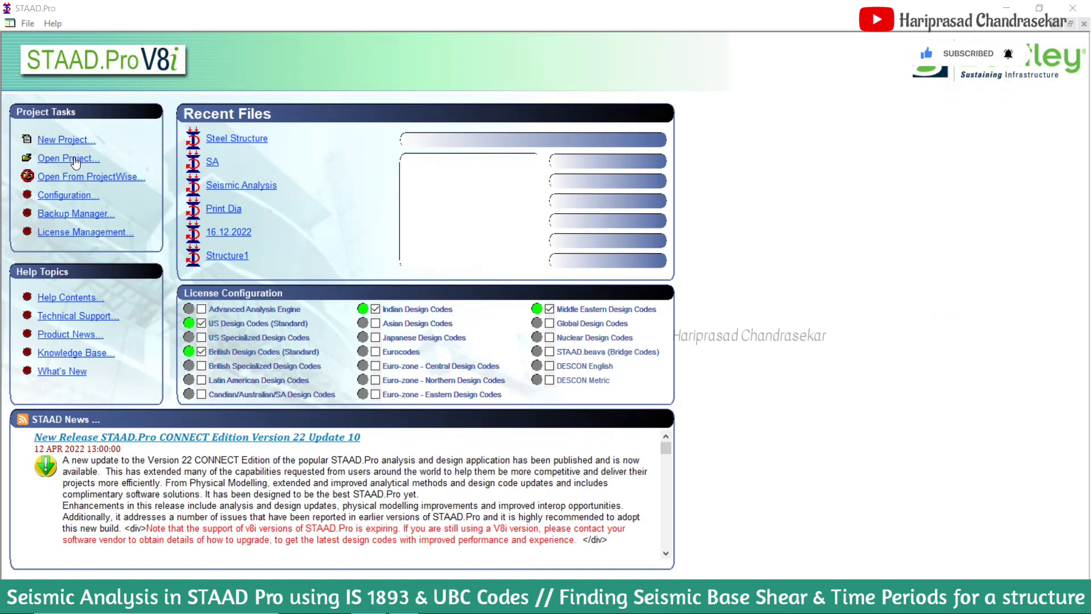
Open the existing Structure1 model from the 14.12.2022 folder inside STAAD Files
{"action": "left_click", "coordinate": [74, 140]}
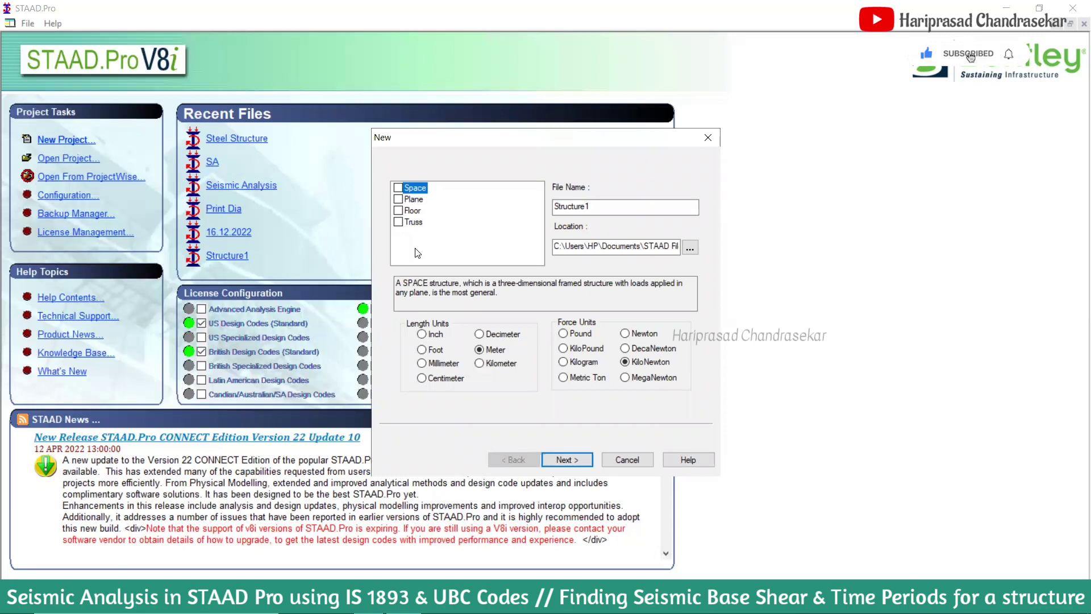
{"action": "left_click", "coordinate": [708, 139]}
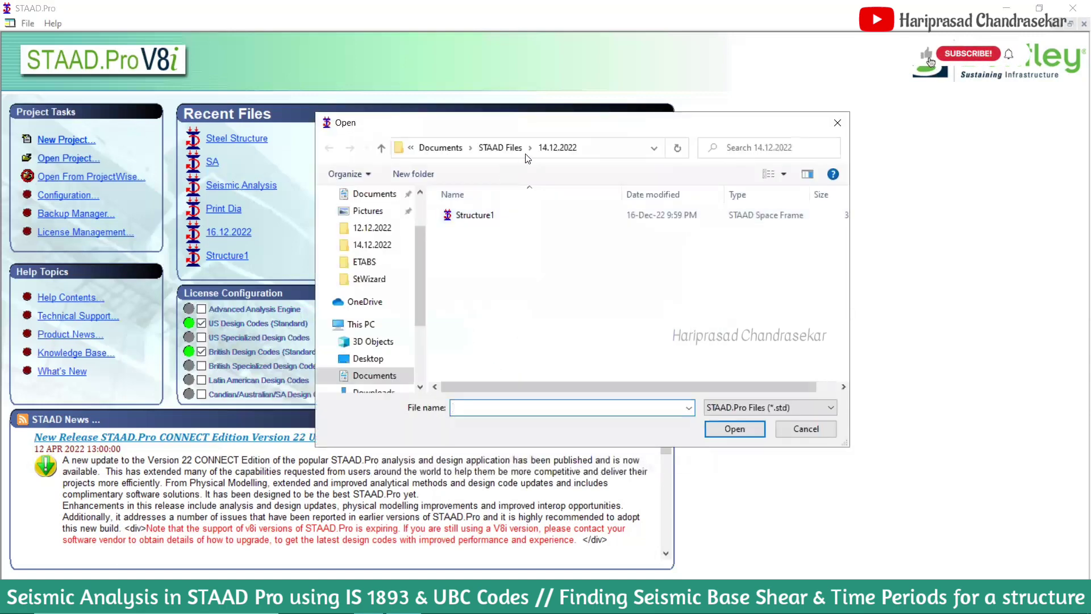
{"action": "left_click", "coordinate": [500, 147]}
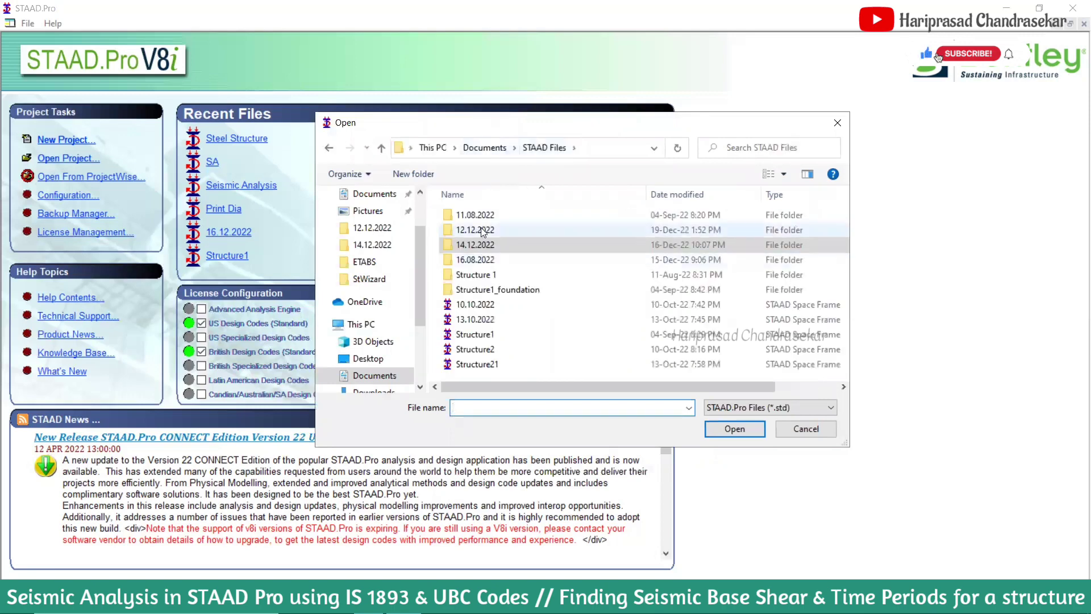
{"action": "double_click", "coordinate": [481, 231]}
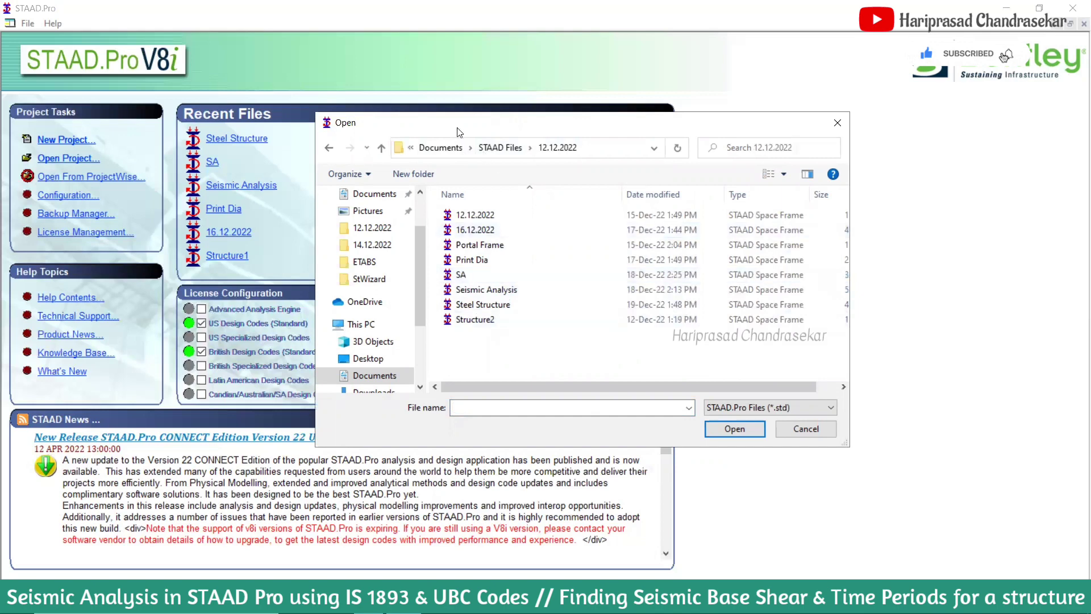
{"action": "left_click", "coordinate": [328, 147]}
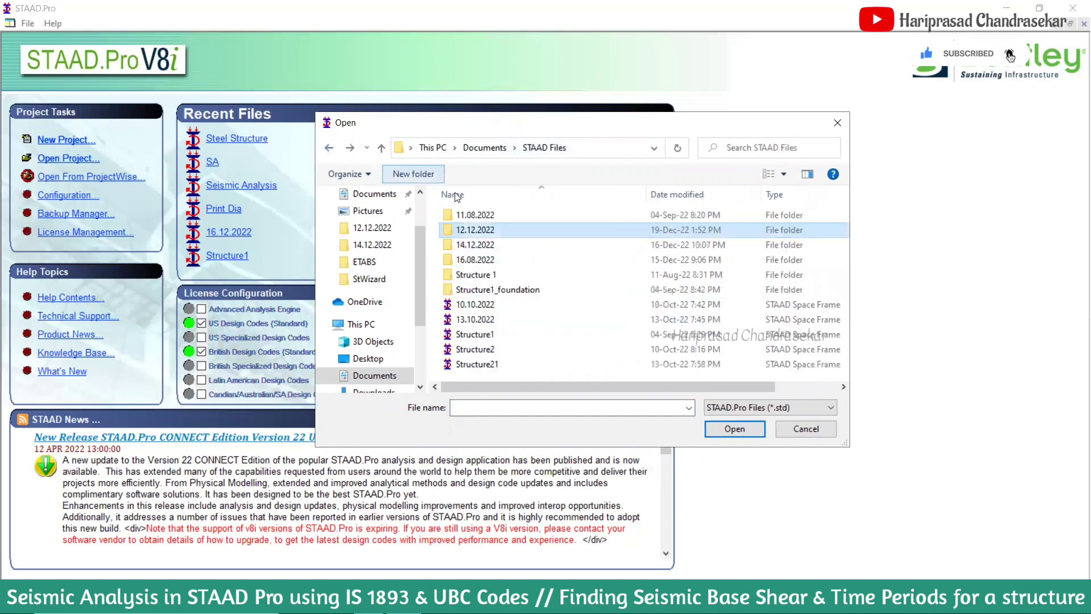
{"action": "double_click", "coordinate": [476, 245]}
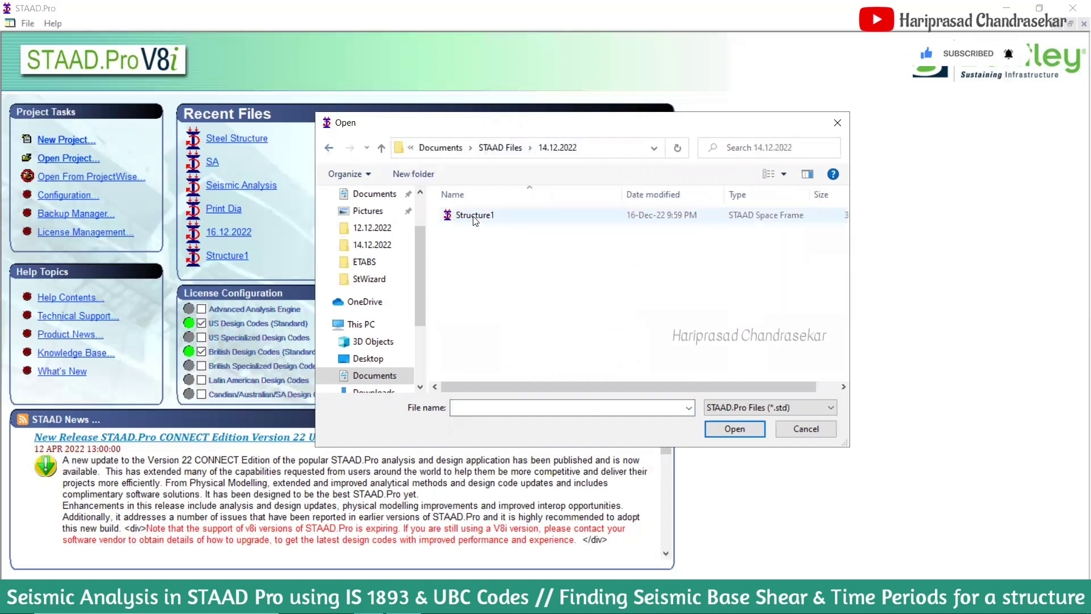
{"action": "left_click", "coordinate": [475, 214]}
{"action": "left_click", "coordinate": [725, 427]}
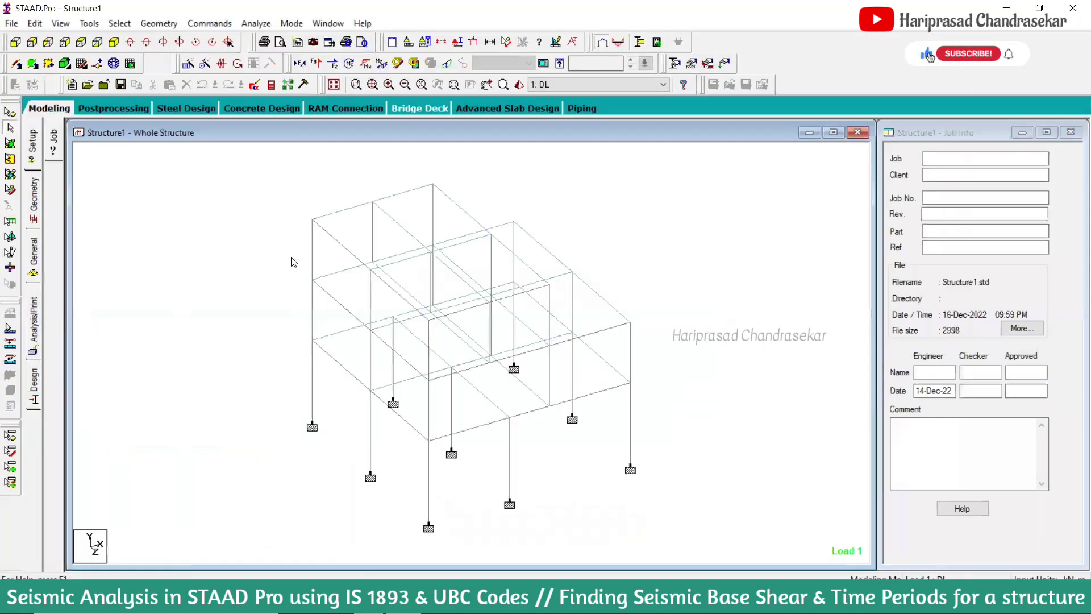
Examine the concrete design results of an upper-storey corner column and of a roof edge beam
{"action": "double_click", "coordinate": [630, 361]}
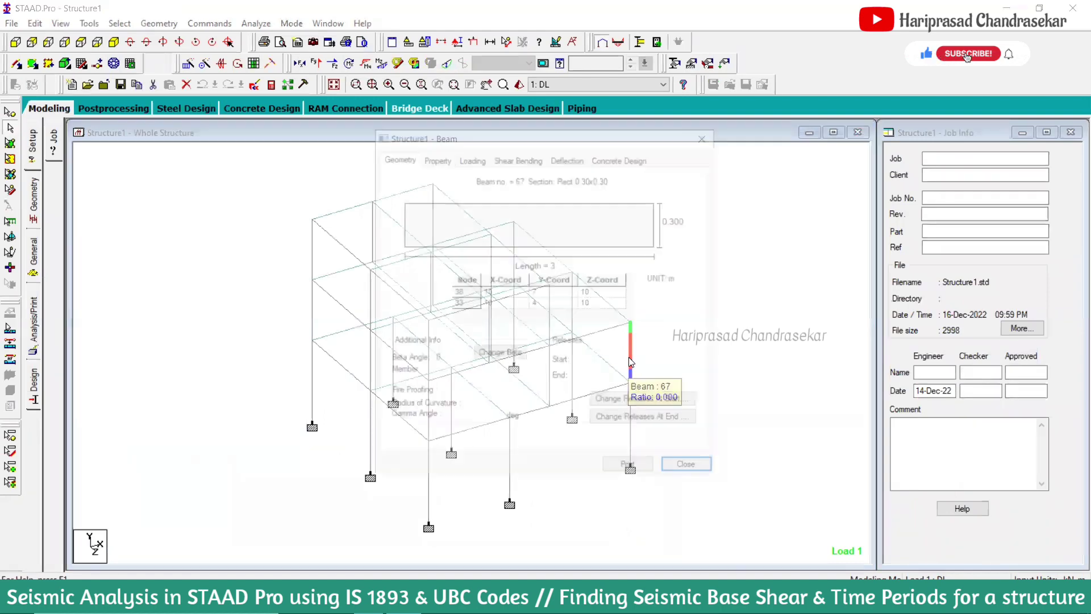
{"action": "left_click", "coordinate": [624, 159]}
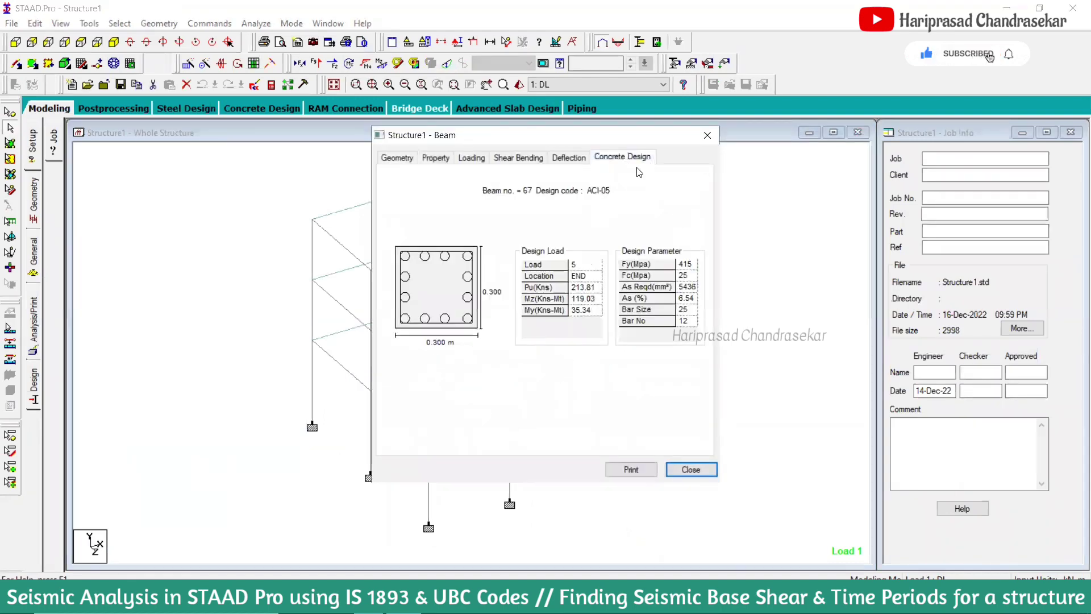
{"action": "left_click", "coordinate": [707, 136]}
{"action": "double_click", "coordinate": [341, 212]}
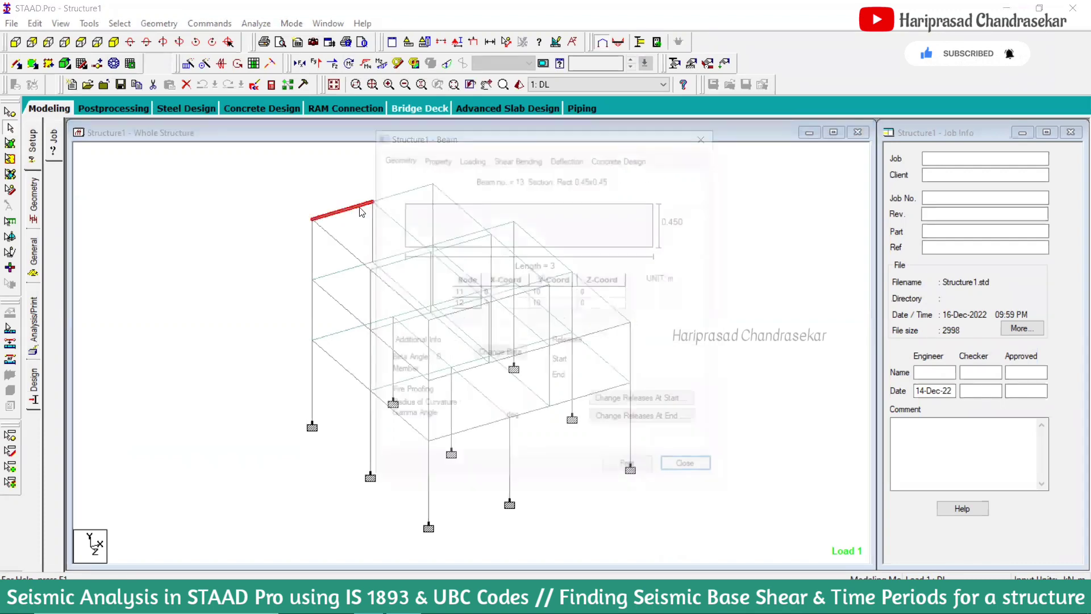
{"action": "left_click", "coordinate": [636, 161]}
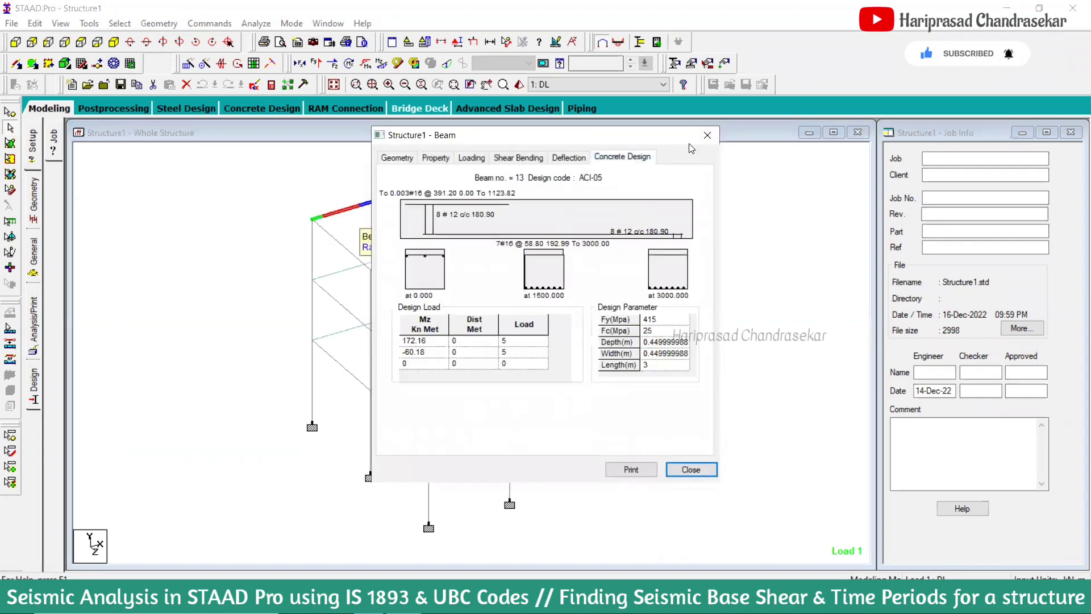
{"action": "left_click", "coordinate": [708, 135]}
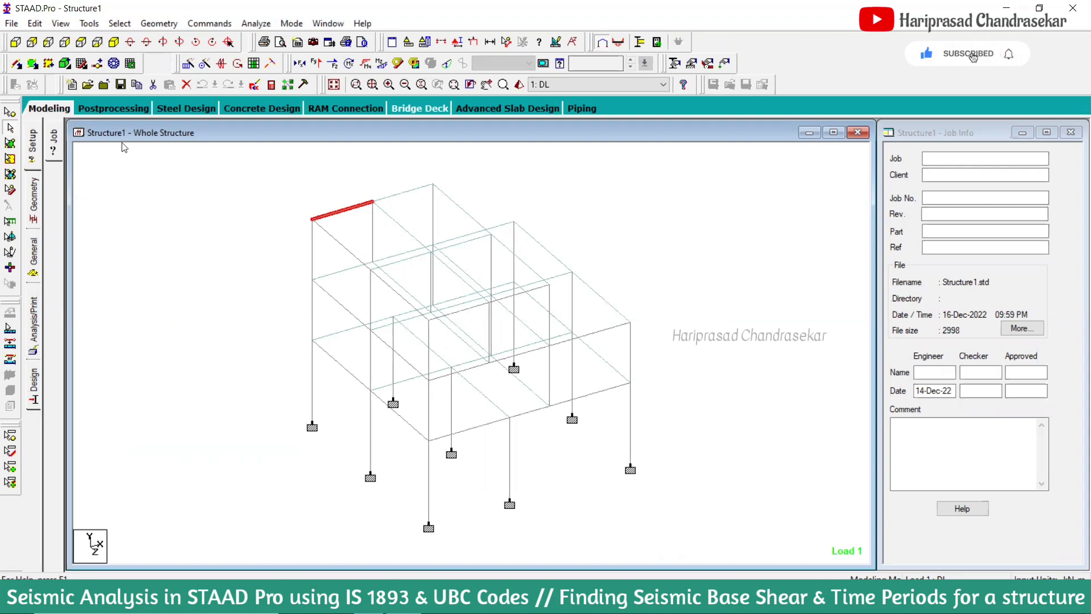
Run the analysis of the structure and view its output file
{"action": "left_click", "coordinate": [33, 390]}
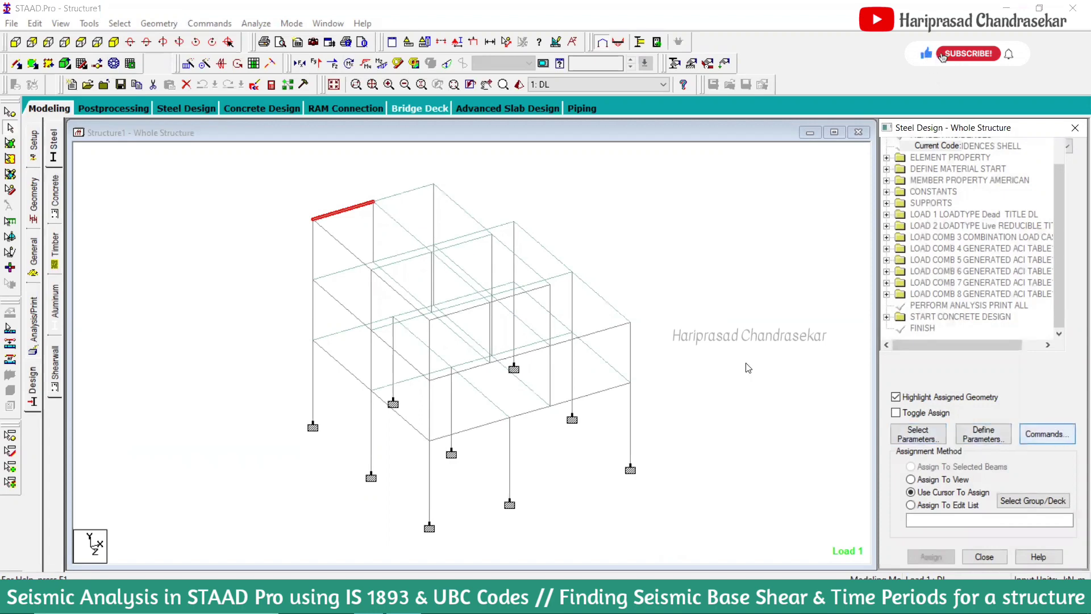
{"action": "left_click", "coordinate": [261, 24]}
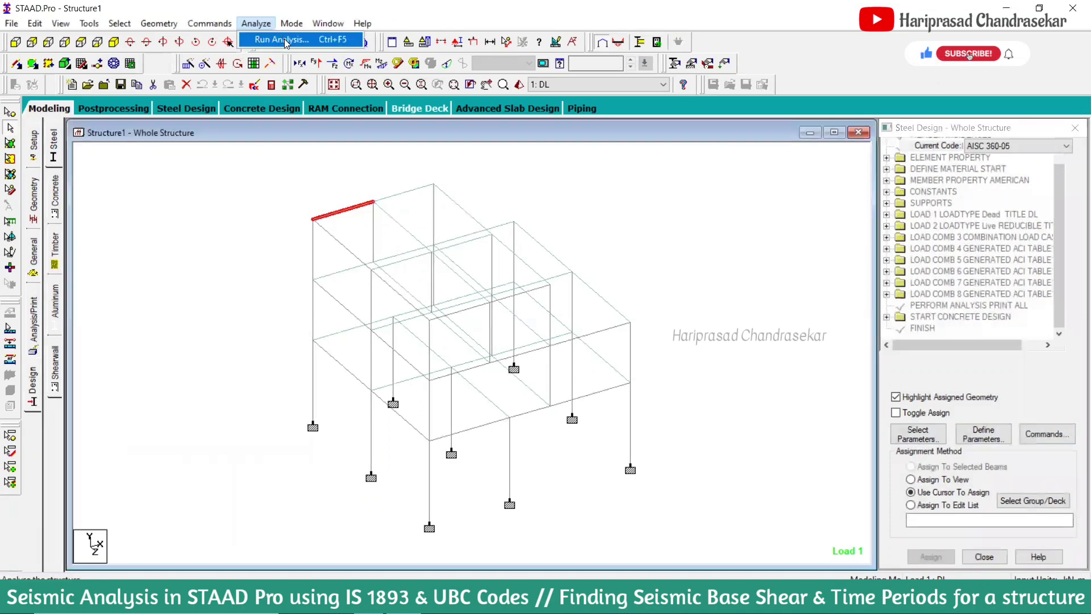
{"action": "left_click", "coordinate": [284, 37]}
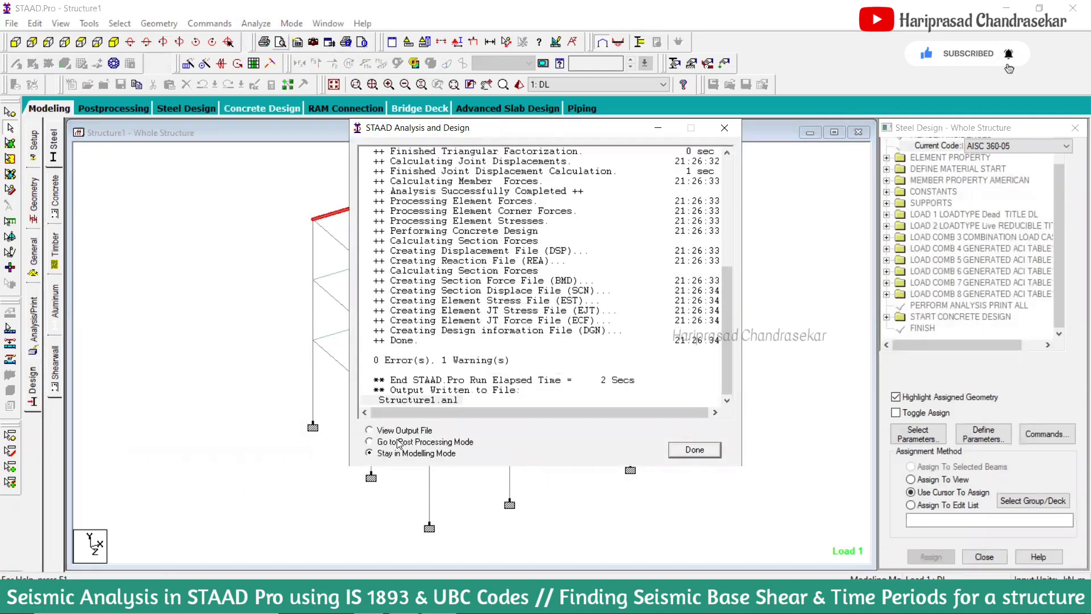
{"action": "left_click", "coordinate": [677, 451]}
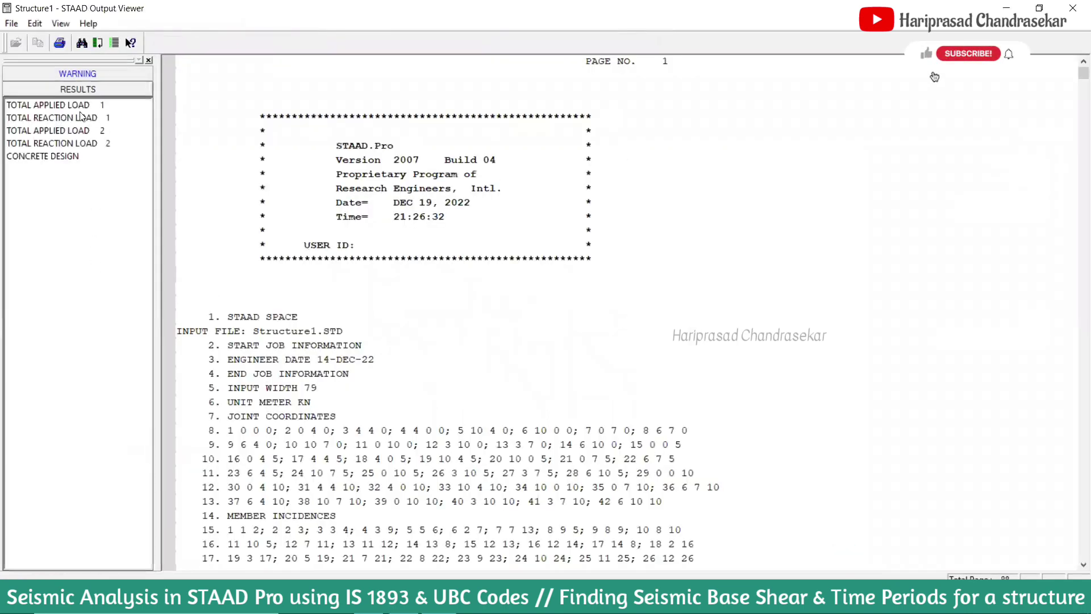
Examine the column design results in the concrete design section of the output
{"action": "left_click", "coordinate": [47, 157]}
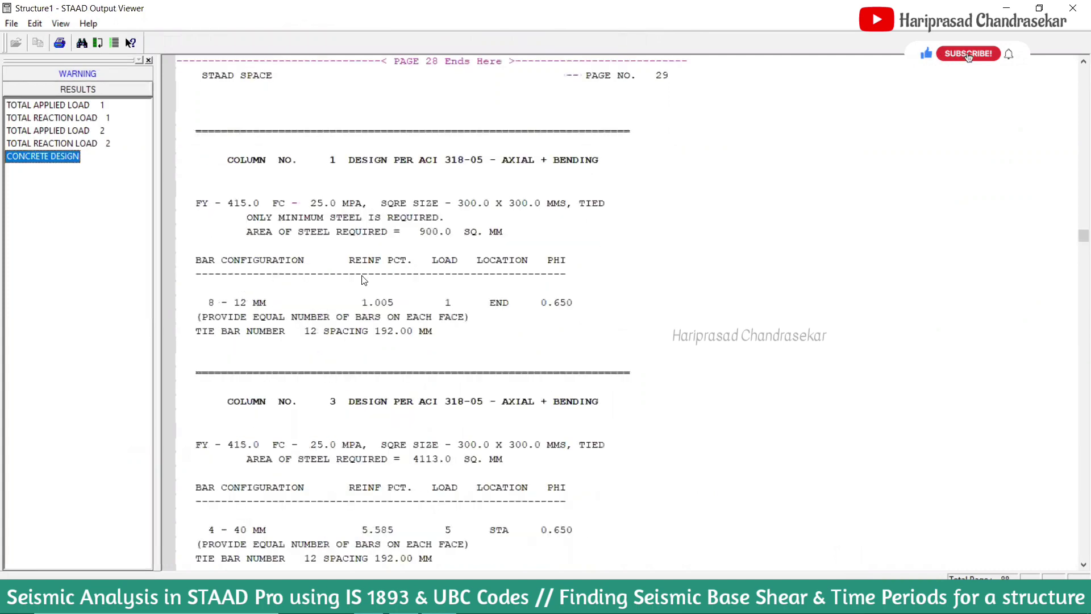
{"action": "scroll", "coordinate": [366, 241], "scroll_direction": "down", "scroll_amount": 3}
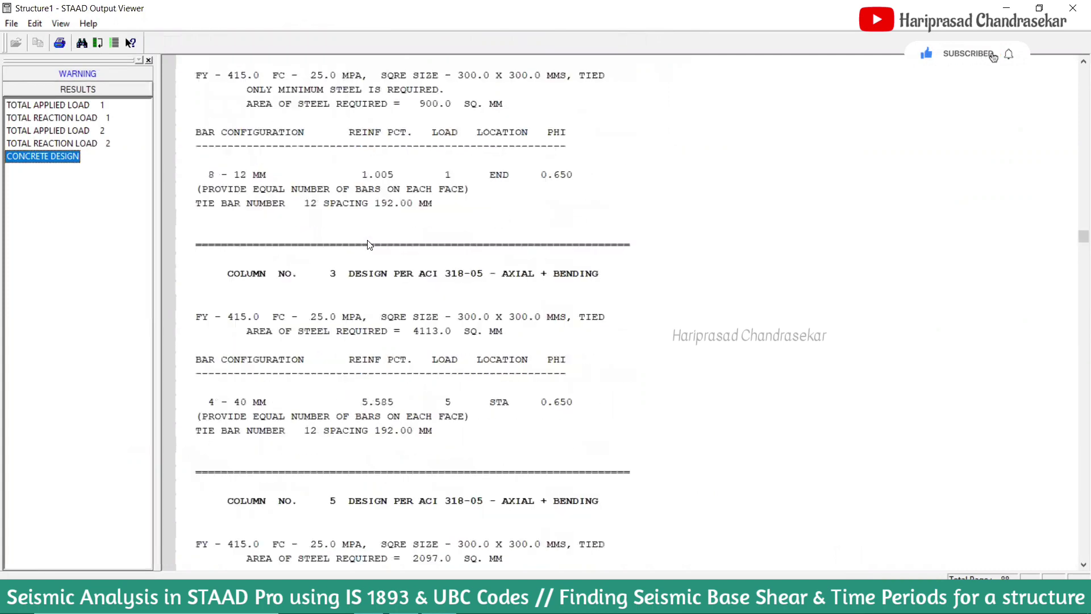
{"action": "scroll", "coordinate": [369, 245], "scroll_direction": "down", "scroll_amount": 18}
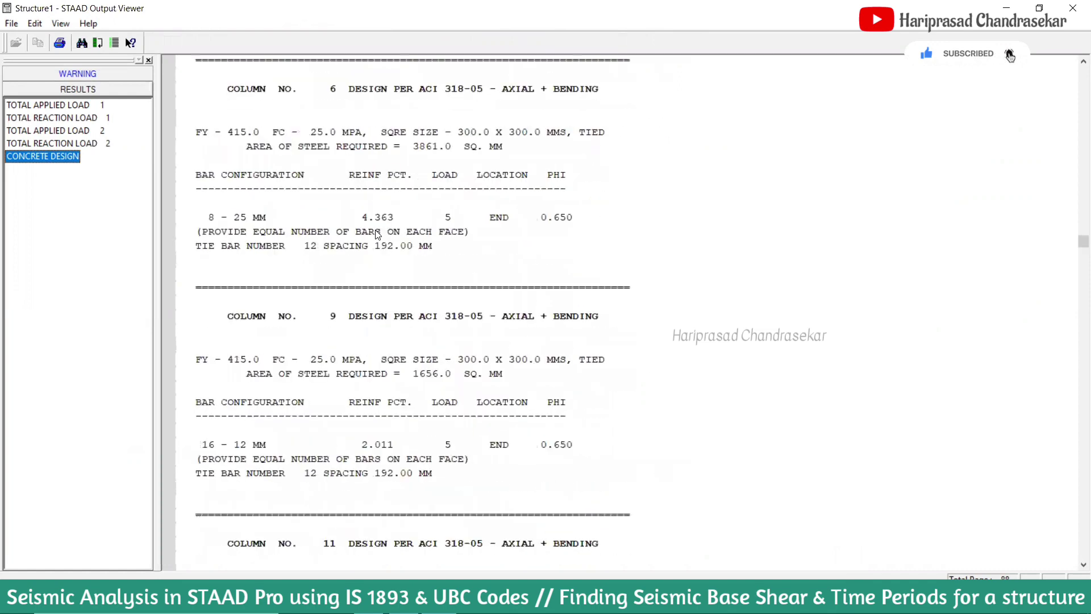
Search the output file for "takeoff" and then for "take off" to find the concrete quantities
{"action": "key", "text": "ctrl+f"}
{"action": "type", "text": "takeoff"}
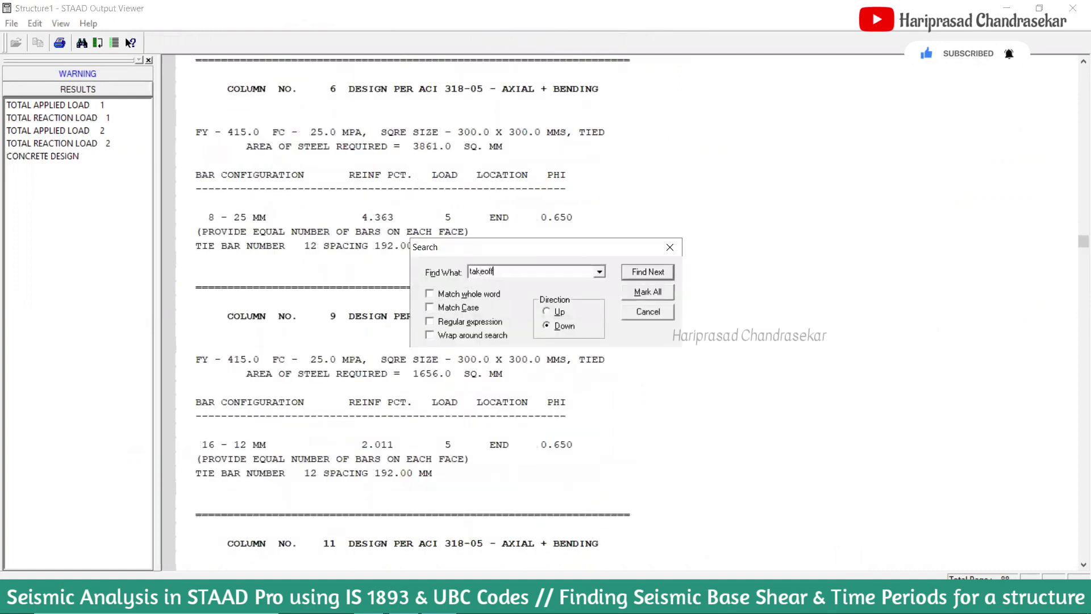
{"action": "key", "text": "Return"}
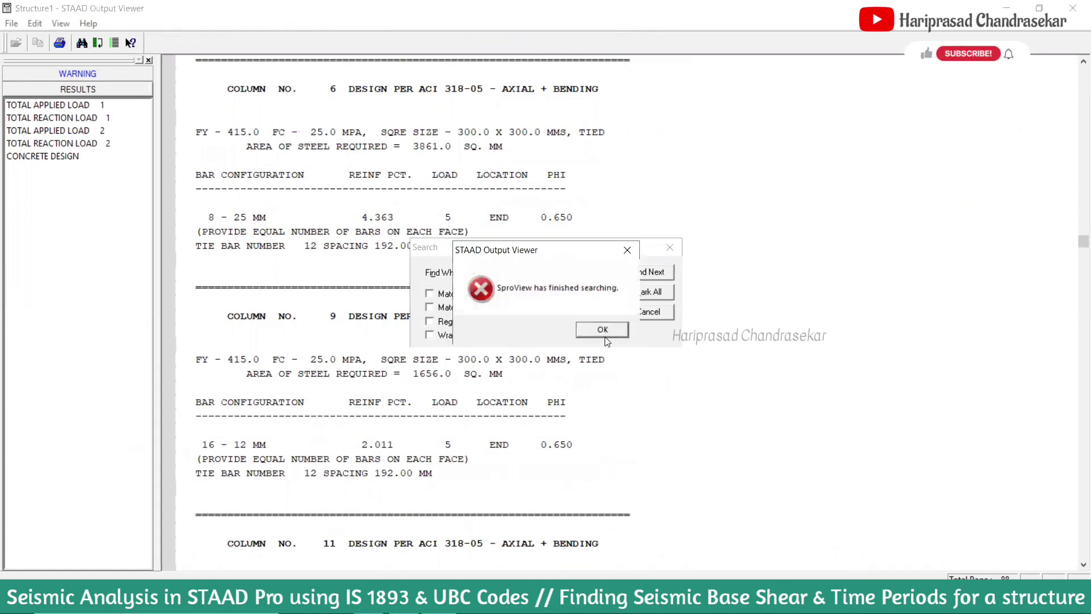
{"action": "left_click", "coordinate": [603, 330]}
{"action": "key", "text": "Left"}
{"action": "key", "text": "Left"}
{"action": "key", "text": "Left"}
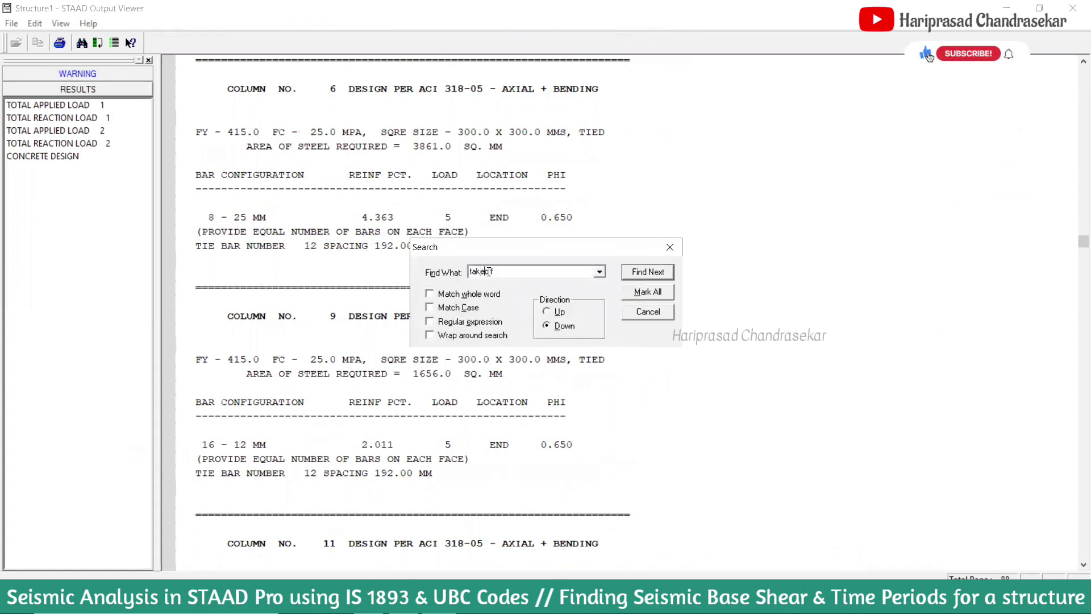
{"action": "left_click", "coordinate": [626, 274]}
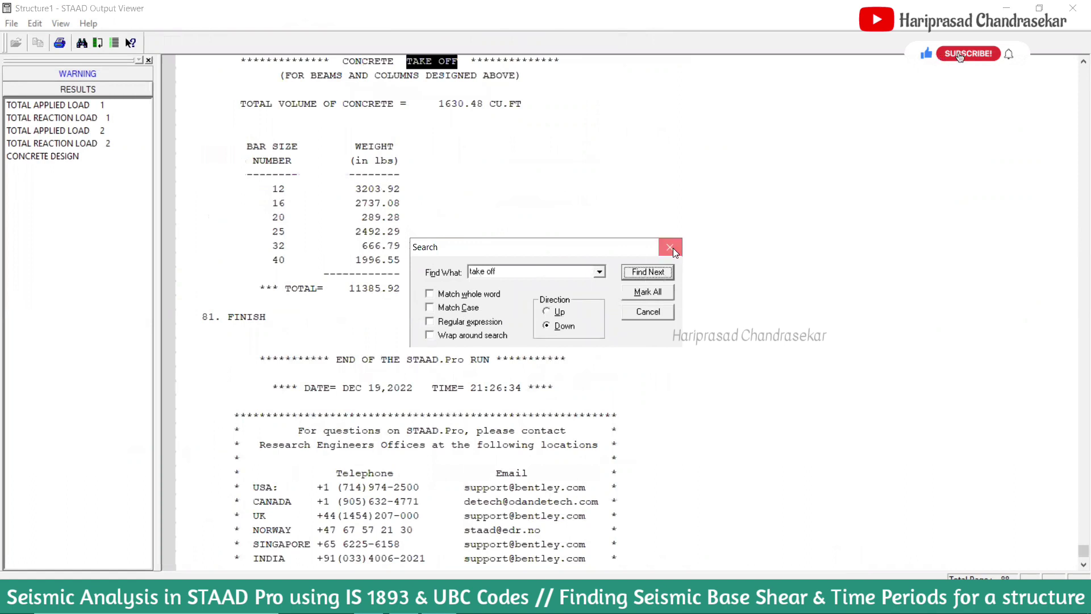
{"action": "left_click", "coordinate": [671, 247]}
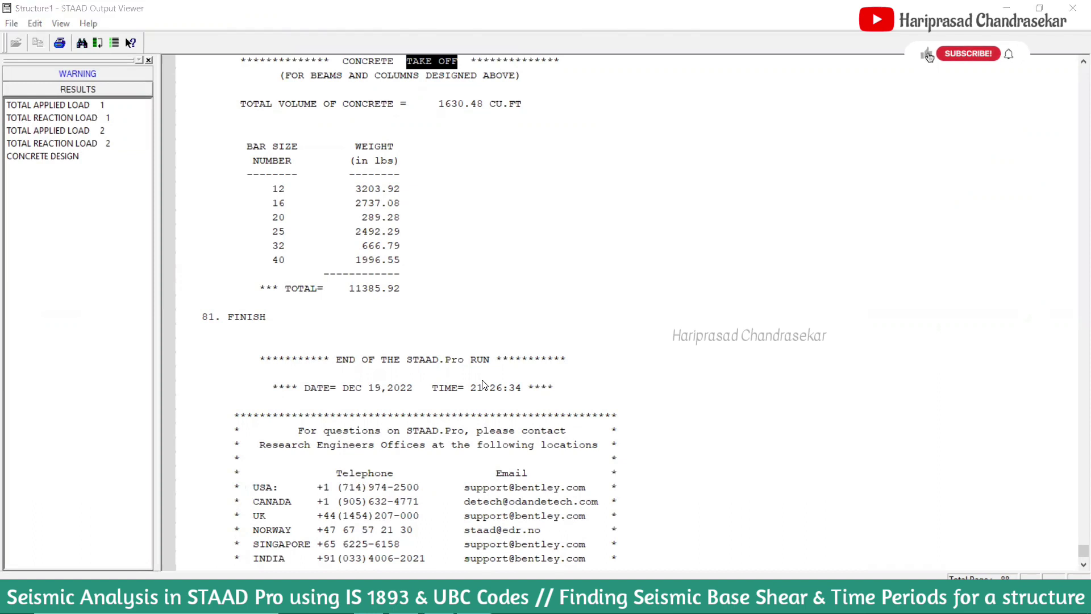
Close the output file and the Bentley sign-in window, returning to the model with nothing selected
{"action": "left_click", "coordinate": [1074, 6]}
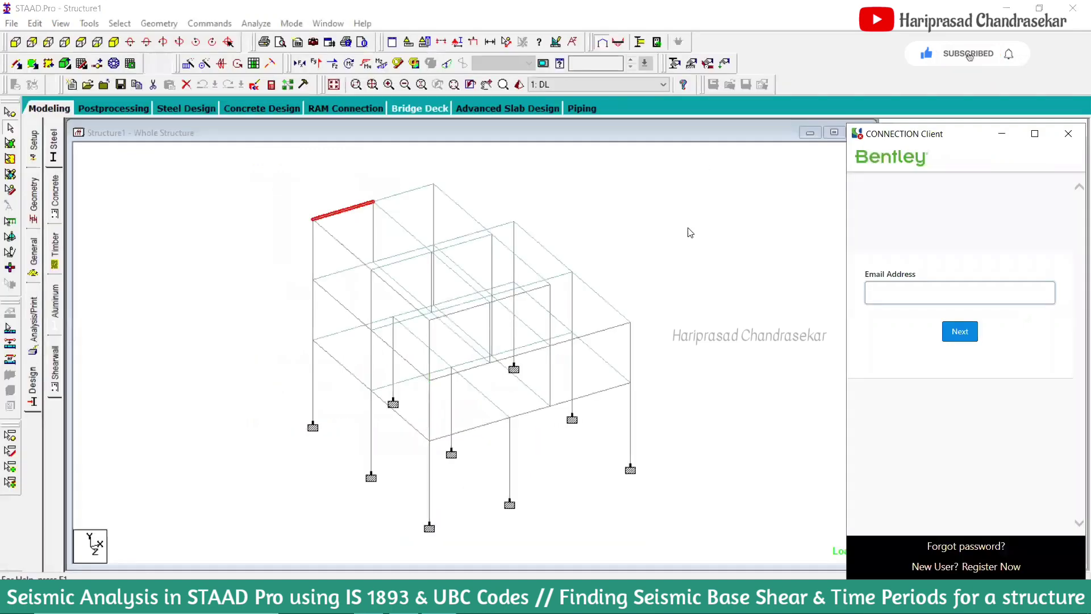
{"action": "left_click", "coordinate": [1067, 137]}
{"action": "left_click", "coordinate": [713, 250]}
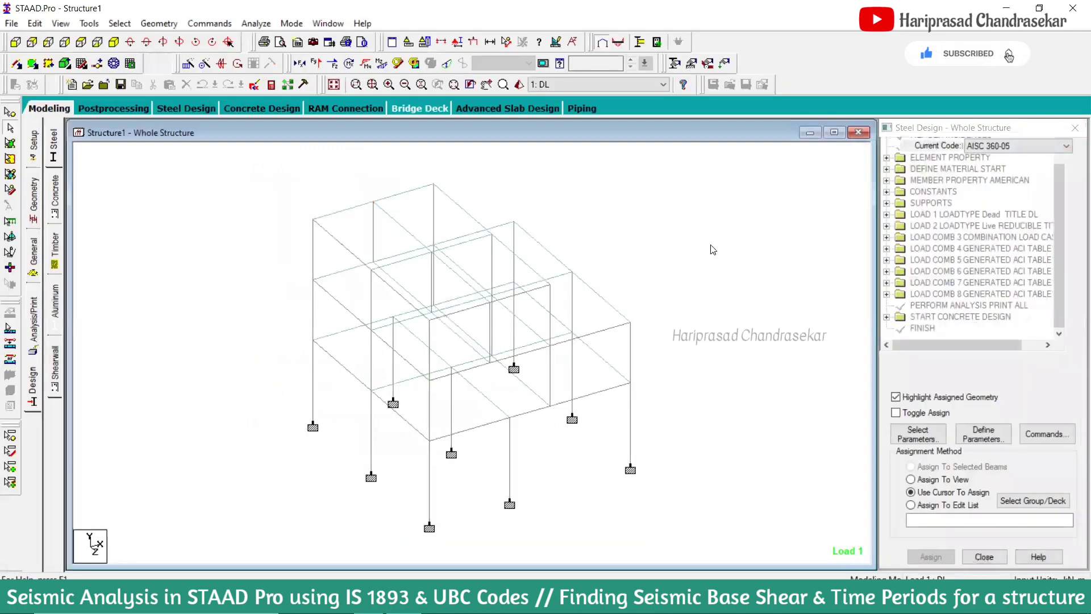
Start a new Space structure and set its location to the 14.12.2022 folder in STAAD Files
{"action": "left_click", "coordinate": [11, 24]}
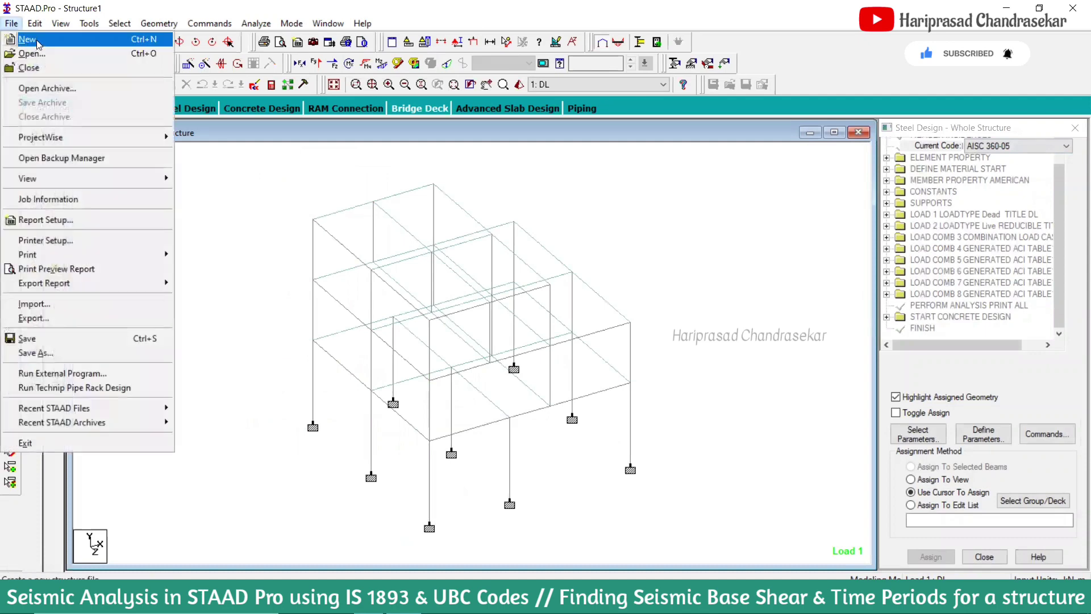
{"action": "left_click", "coordinate": [27, 39]}
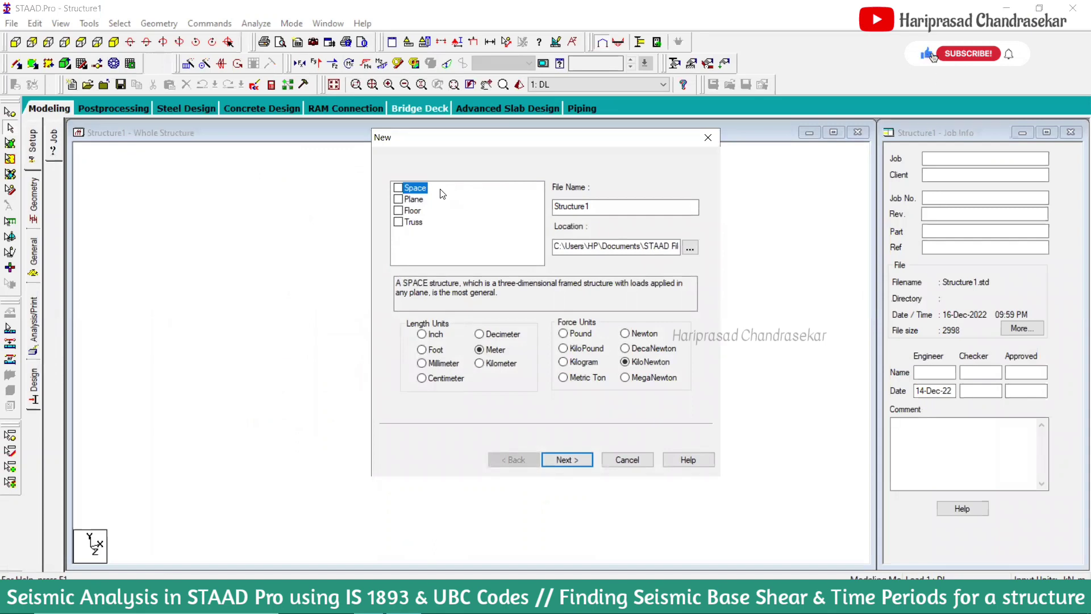
{"action": "left_click", "coordinate": [397, 187]}
{"action": "left_click", "coordinate": [690, 250]}
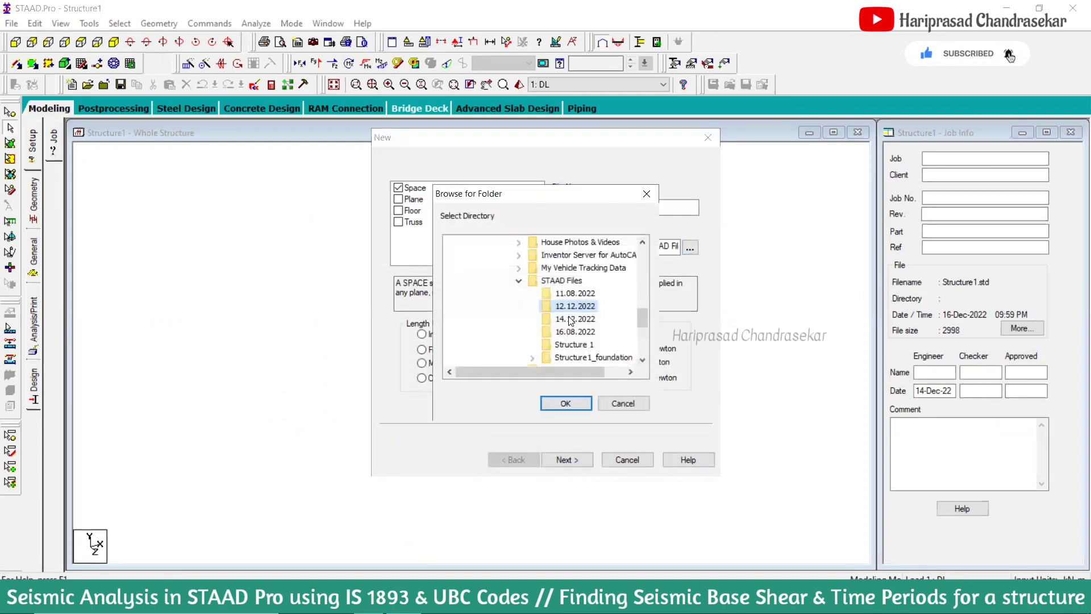
{"action": "left_click", "coordinate": [571, 320]}
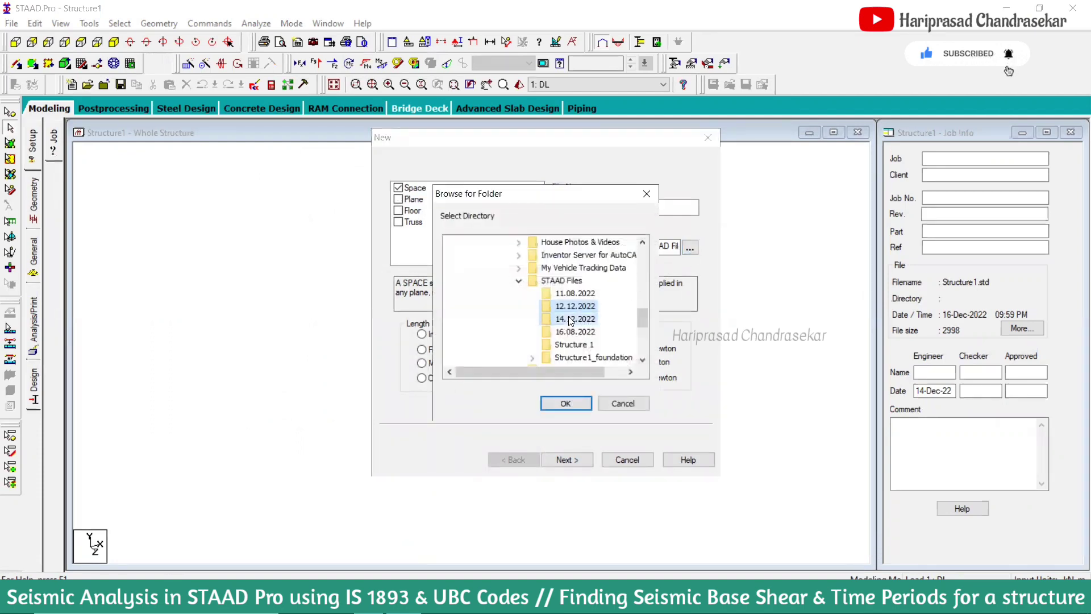
{"action": "left_click", "coordinate": [566, 405]}
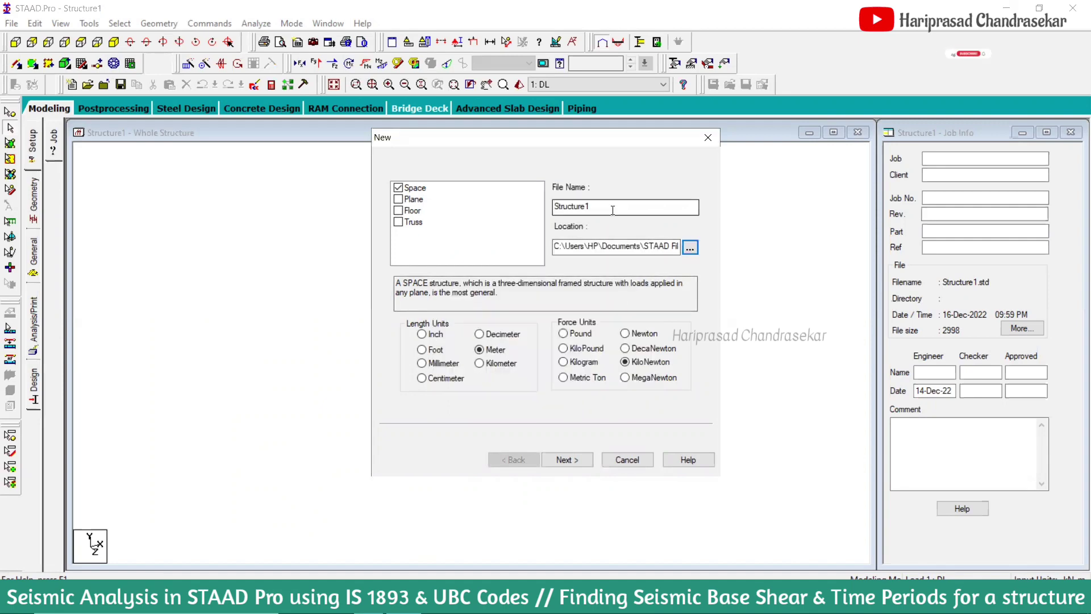
Name the new file "Seismic Analysis" and create it with Add Beam as the starting mode
{"action": "left_click_drag", "start_coordinate": [613, 211], "coordinate": [476, 196]}
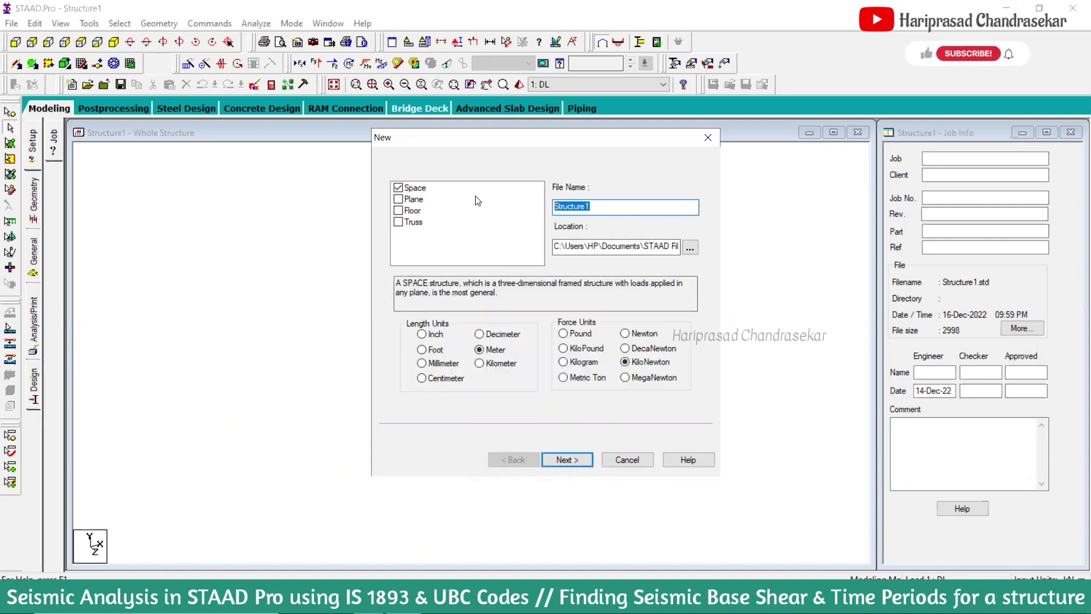
{"action": "type", "text": "Seismic Analysis"}
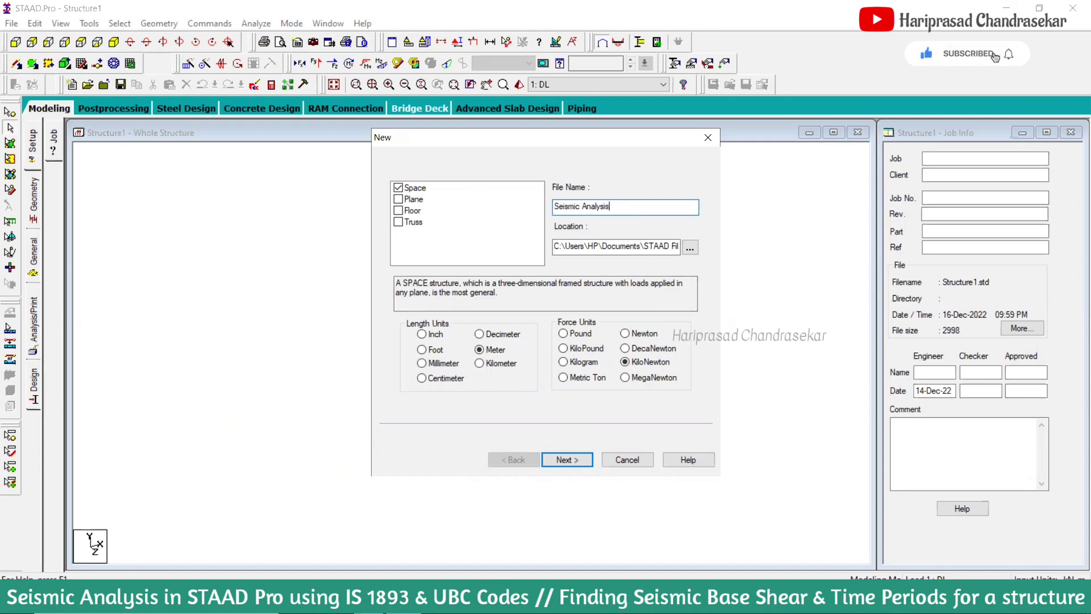
{"action": "left_click", "coordinate": [568, 460]}
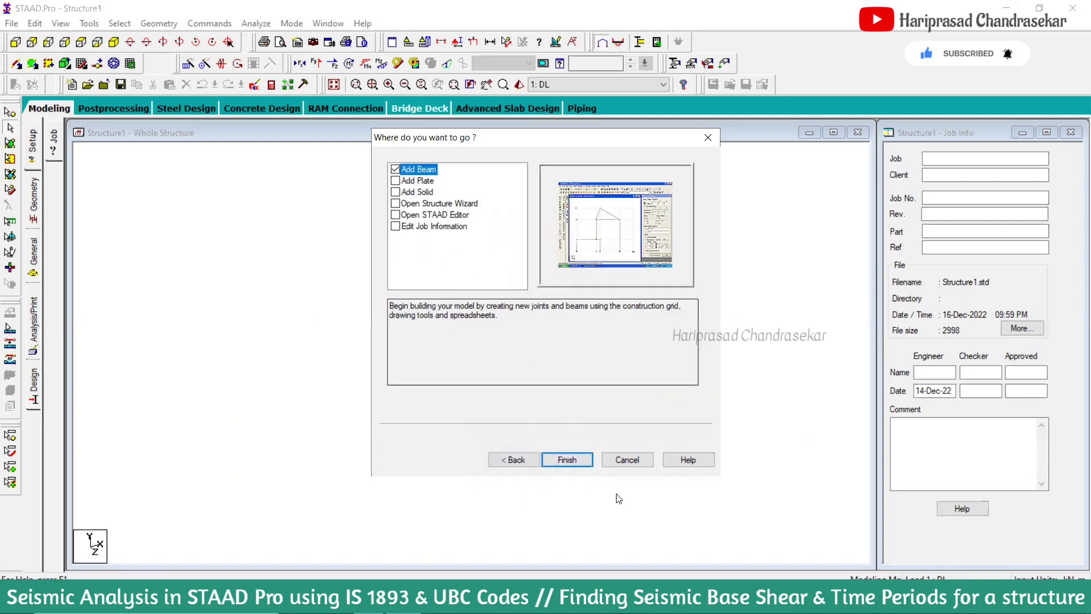
{"action": "left_click", "coordinate": [581, 460]}
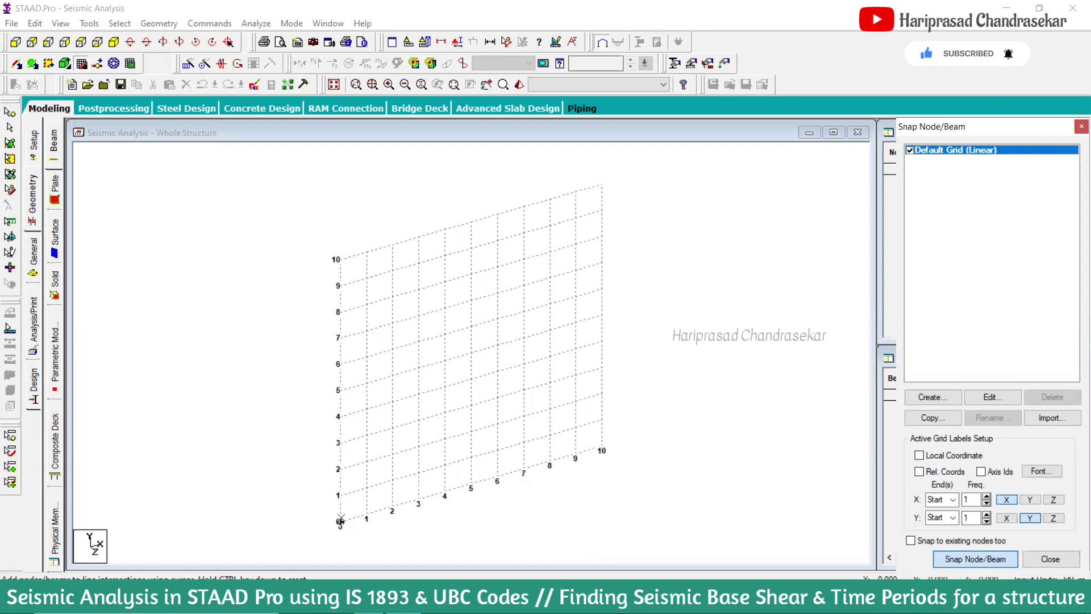
Draw the first bay on the grid: a 3 m column at X = 0, a 4 m beam at Y = 3, and a 3 m column at X = 4
{"action": "left_click", "coordinate": [340, 520]}
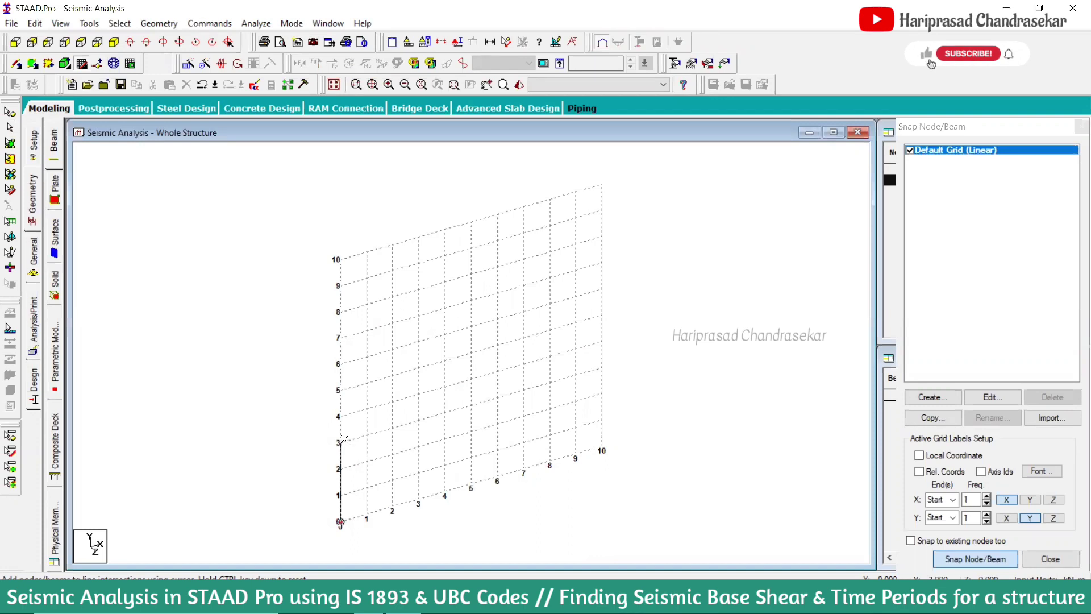
{"action": "left_click", "coordinate": [345, 439]}
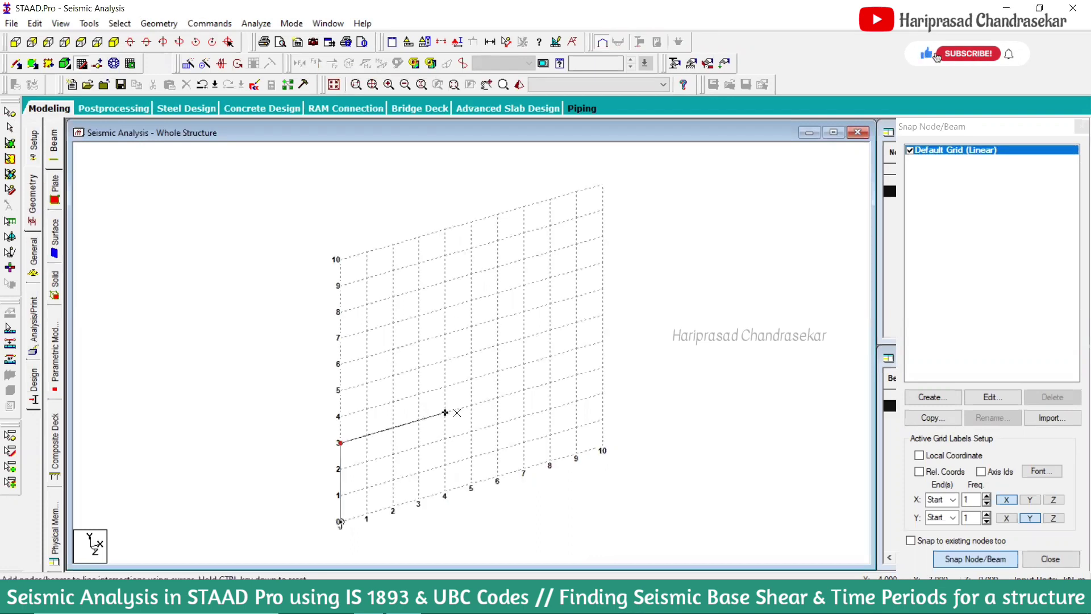
{"action": "left_click", "coordinate": [445, 412]}
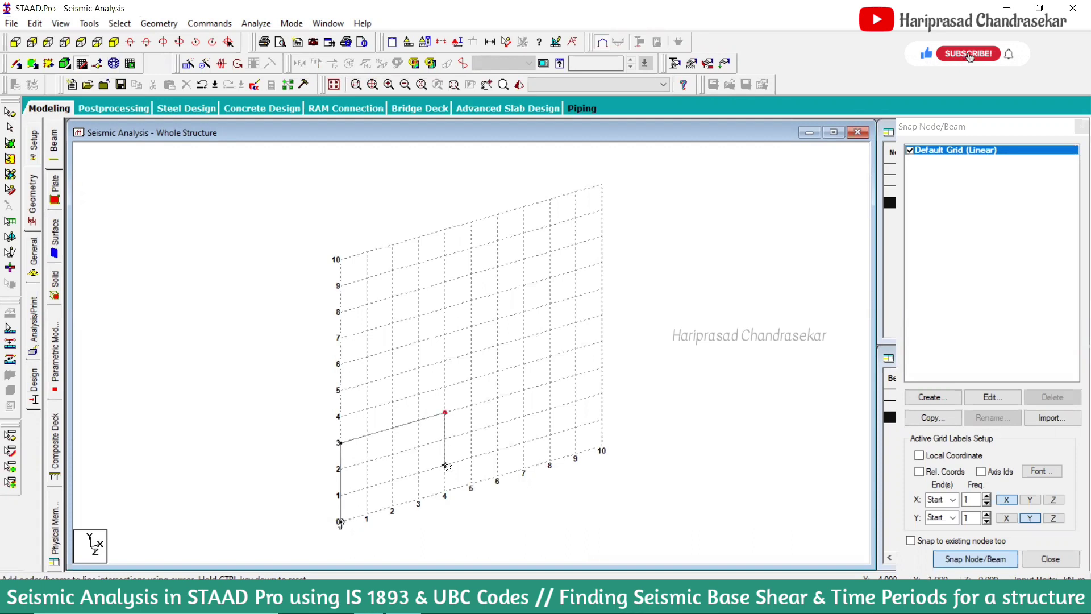
{"action": "left_click", "coordinate": [447, 470]}
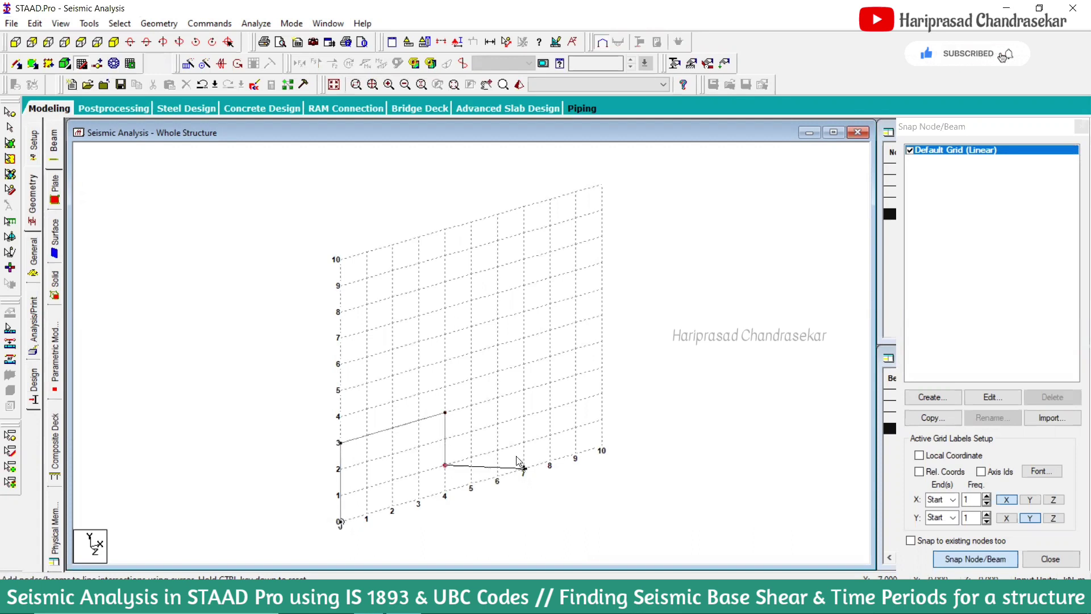
{"action": "key", "text": "Escape"}
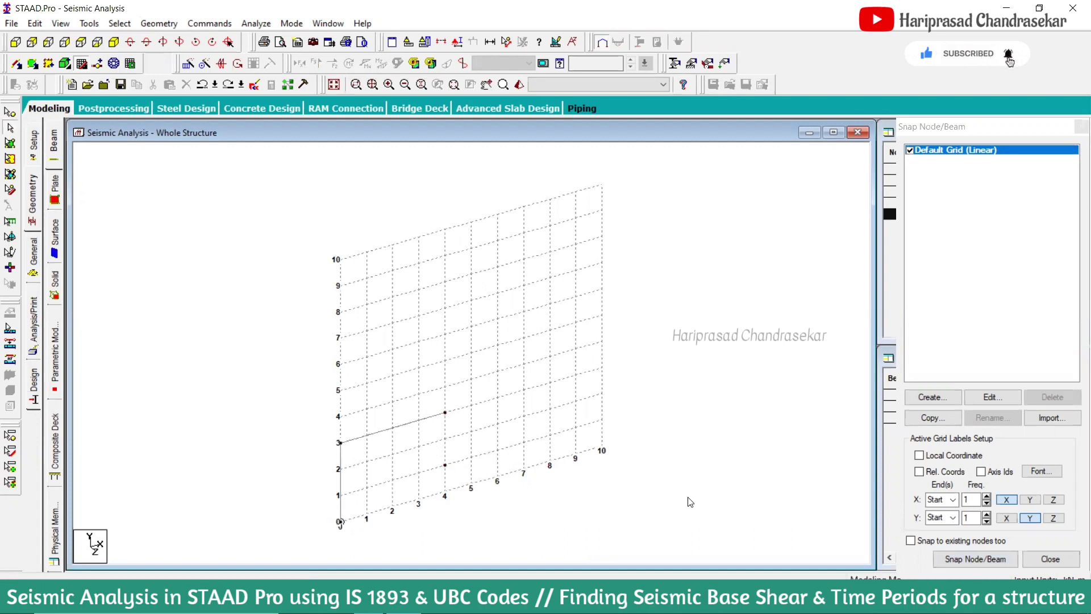
{"action": "left_click", "coordinate": [957, 555]}
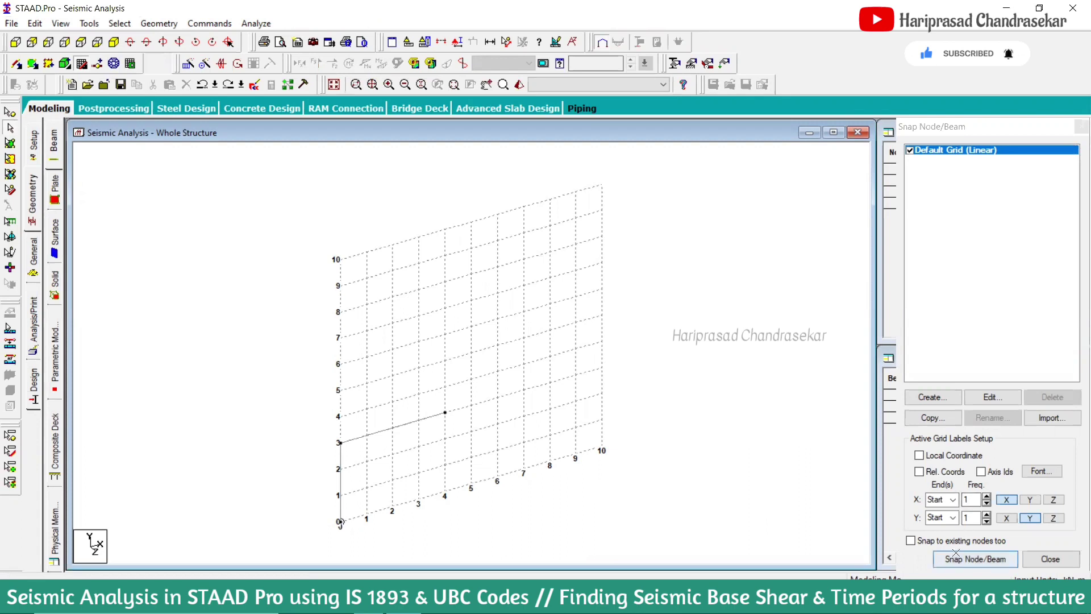
{"action": "left_click", "coordinate": [956, 557]}
{"action": "left_click", "coordinate": [453, 498]}
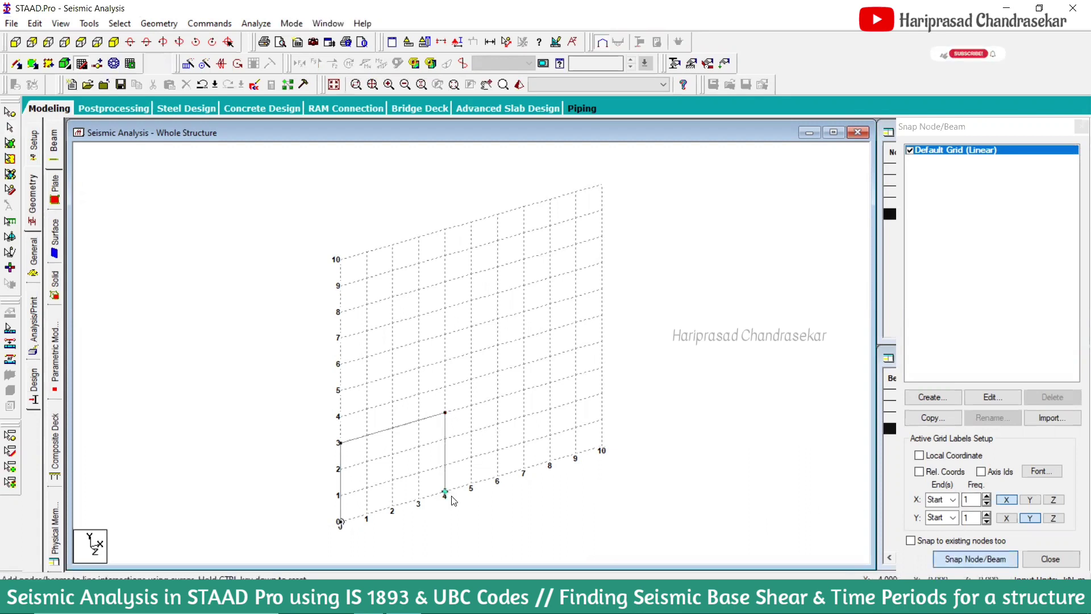
{"action": "key", "text": "Escape"}
Add a second bay with a beam from X = 4 to X = 8 at Y = 3 and a 3 m column down at X = 8
{"action": "left_click", "coordinate": [957, 555]}
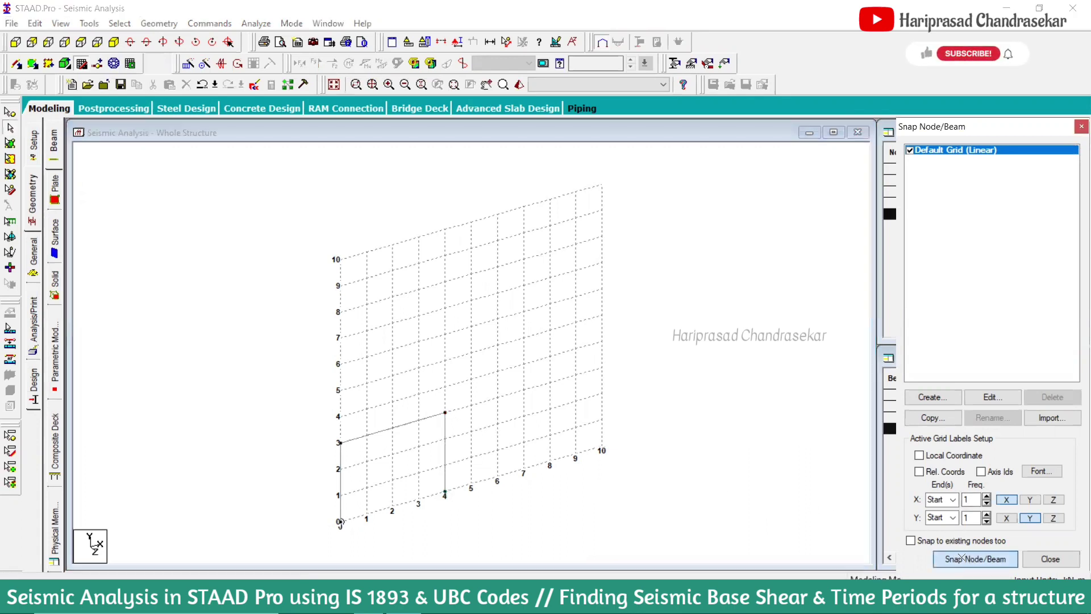
{"action": "left_click", "coordinate": [444, 411]}
{"action": "left_click", "coordinate": [550, 382]}
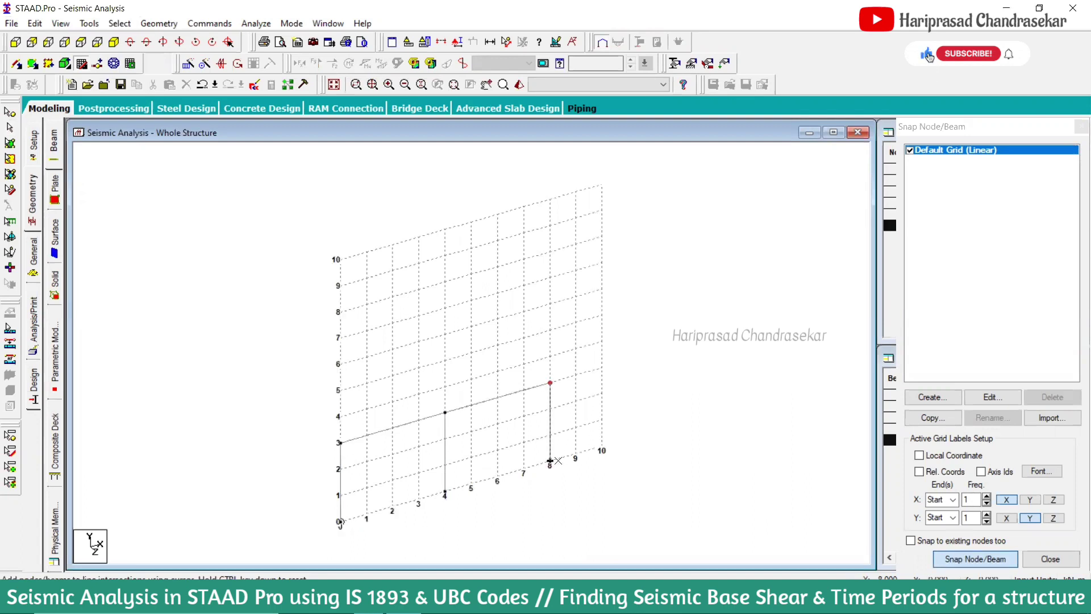
{"action": "left_click", "coordinate": [550, 460]}
{"action": "key", "text": "Escape"}
{"action": "left_click", "coordinate": [993, 561]}
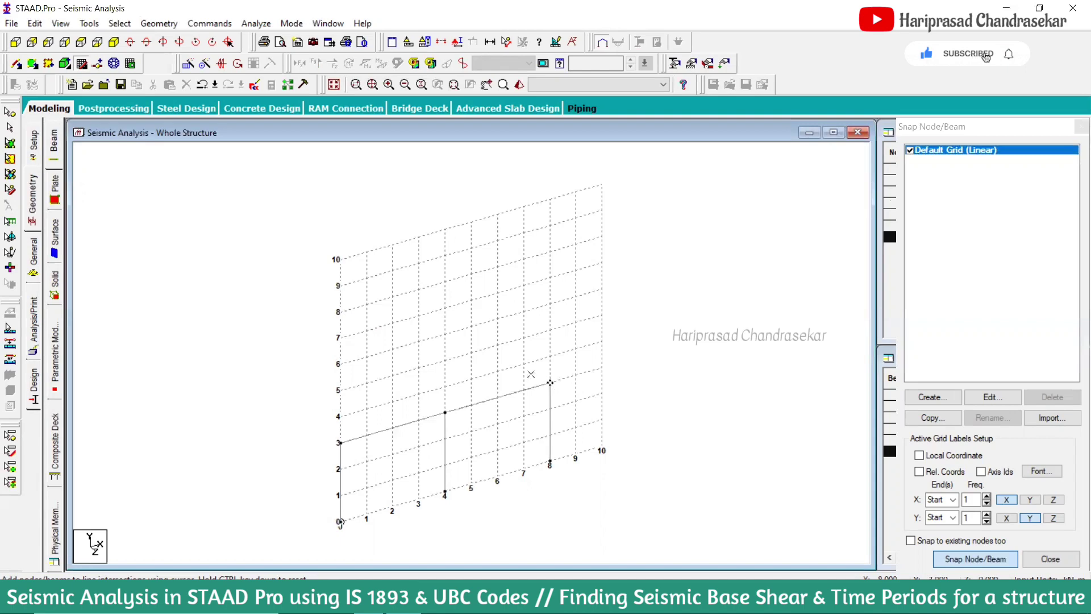
{"action": "key", "text": "Escape"}
Repeat the two beams upward in the global Y direction with 8 steps at 3 m spacing and linked steps
{"action": "left_click_drag", "start_coordinate": [564, 344], "coordinate": [304, 514]}
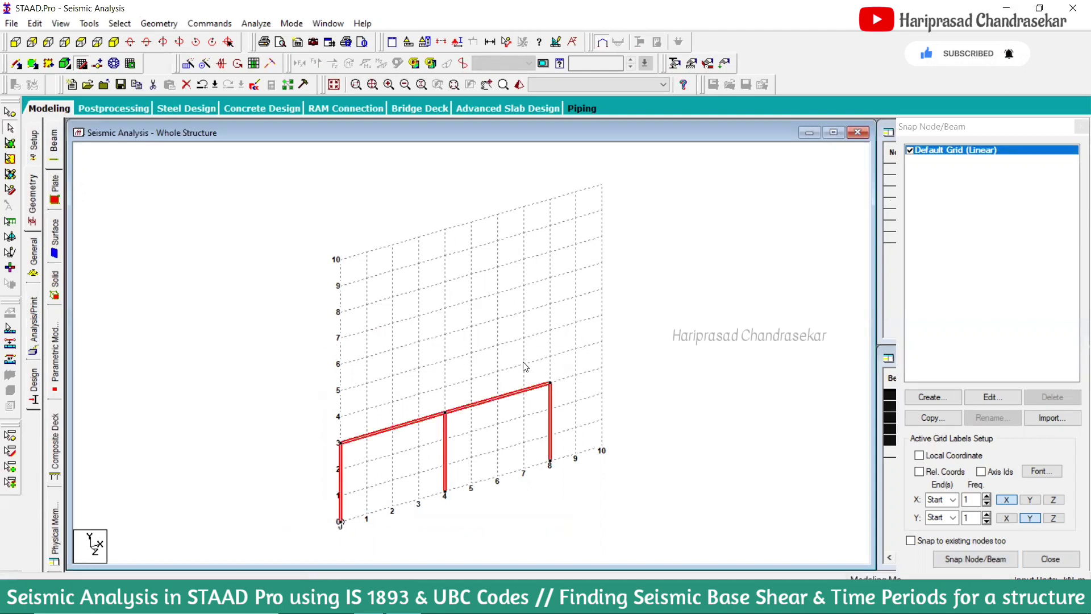
{"action": "left_click", "coordinate": [426, 421]}
{"action": "left_click", "coordinate": [472, 404], "text": "ctrl"}
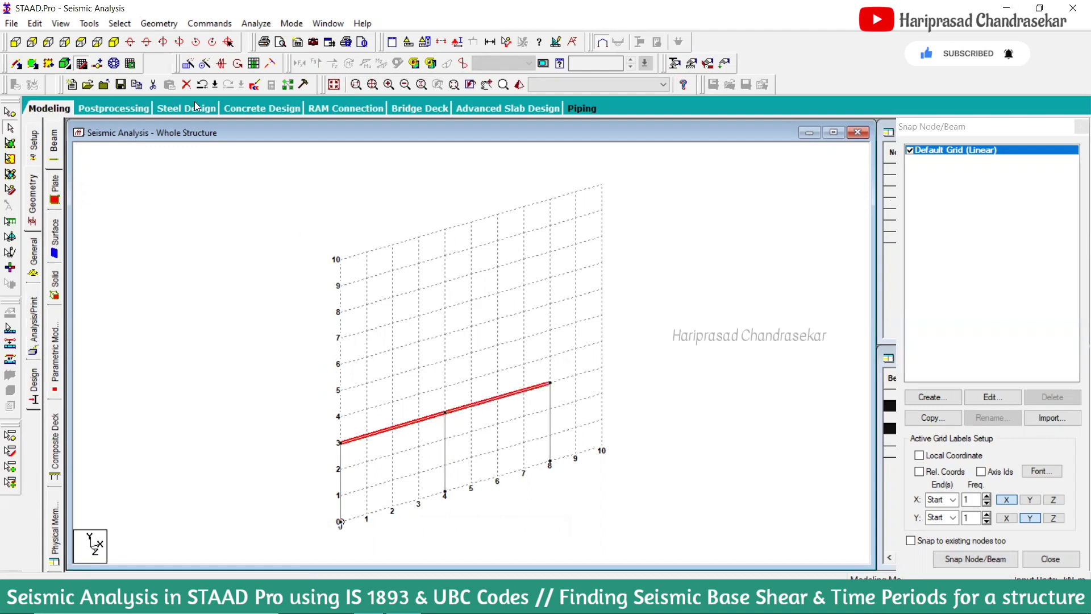
{"action": "left_click", "coordinate": [188, 63]}
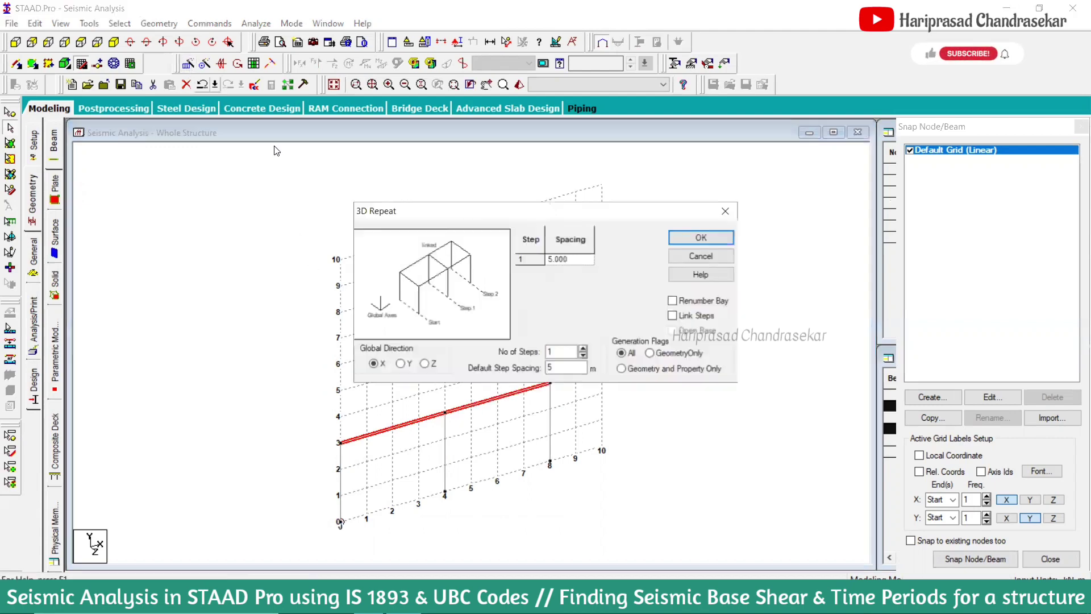
{"action": "left_click", "coordinate": [414, 367]}
{"action": "double_click", "coordinate": [551, 352]}
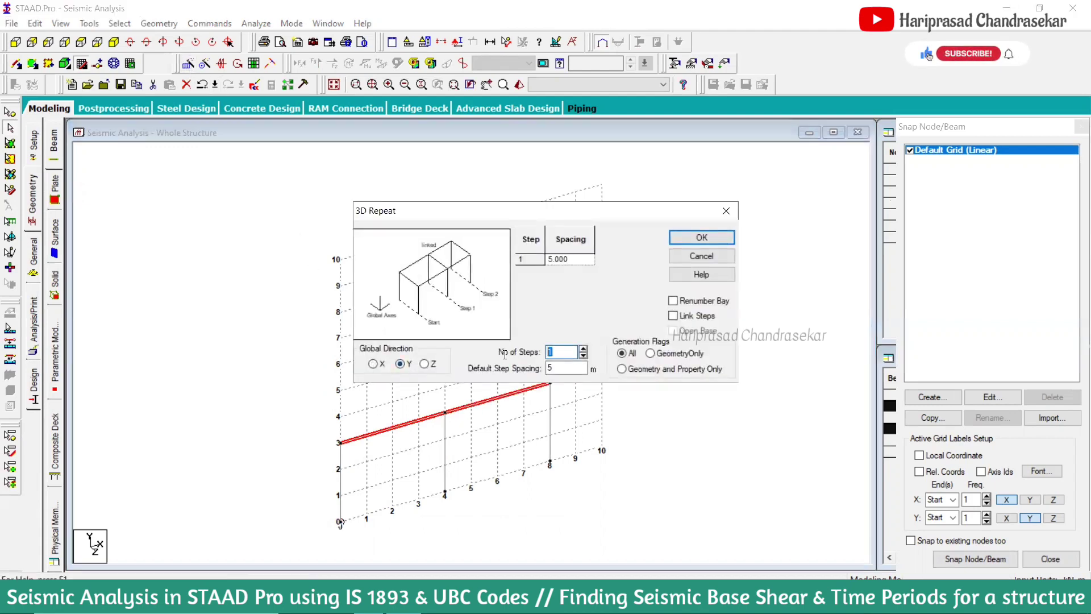
{"action": "type", "text": "8"}
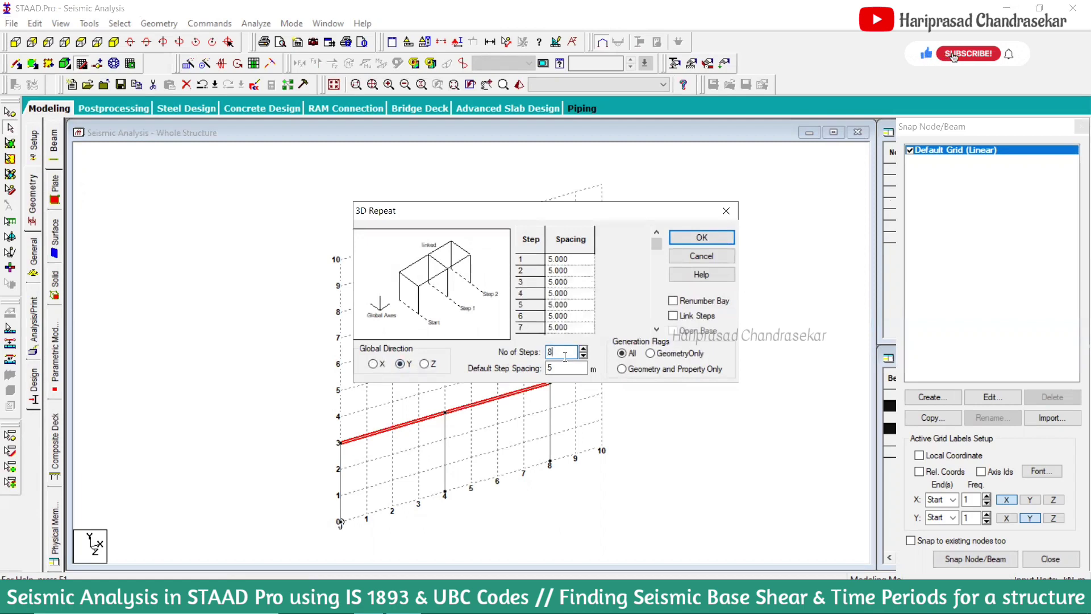
{"action": "left_click_drag", "start_coordinate": [566, 368], "coordinate": [516, 373]}
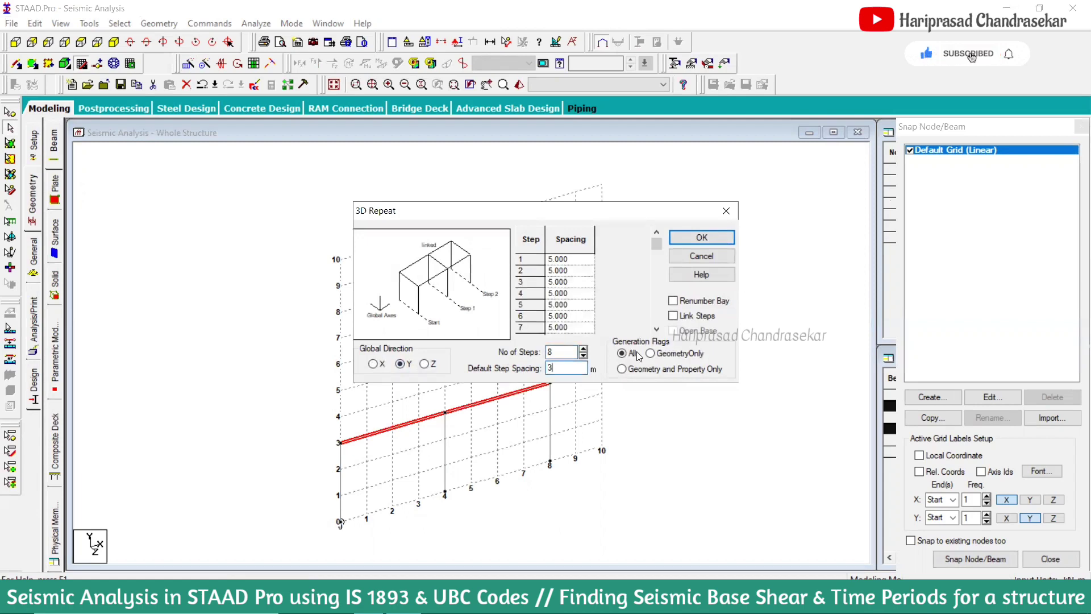
{"action": "type", "text": "3"}
{"action": "left_click", "coordinate": [697, 316]}
{"action": "left_click", "coordinate": [703, 238]}
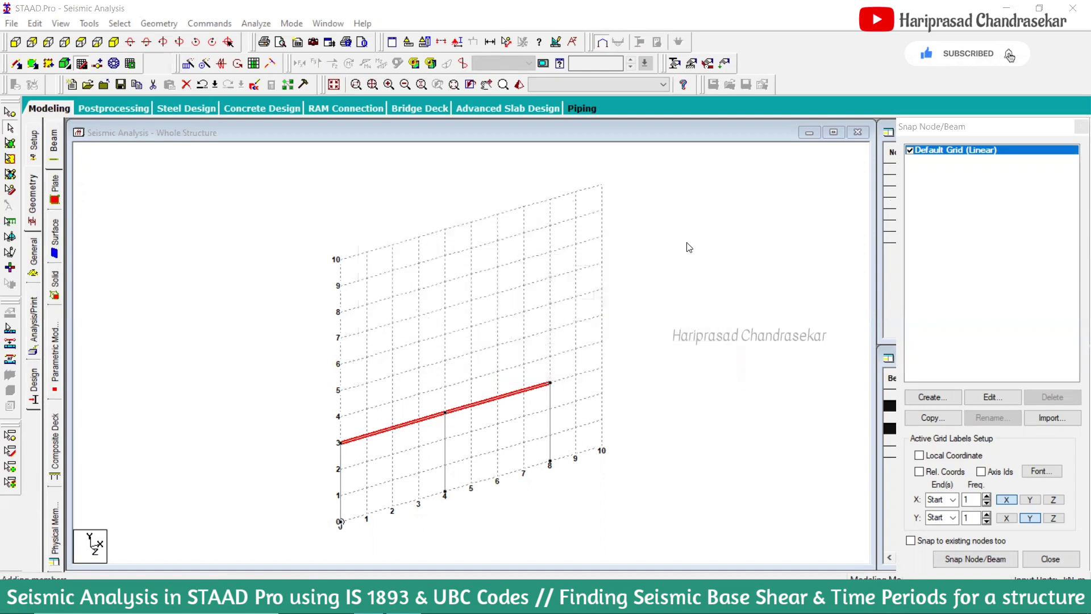
{"action": "left_click", "coordinate": [631, 259]}
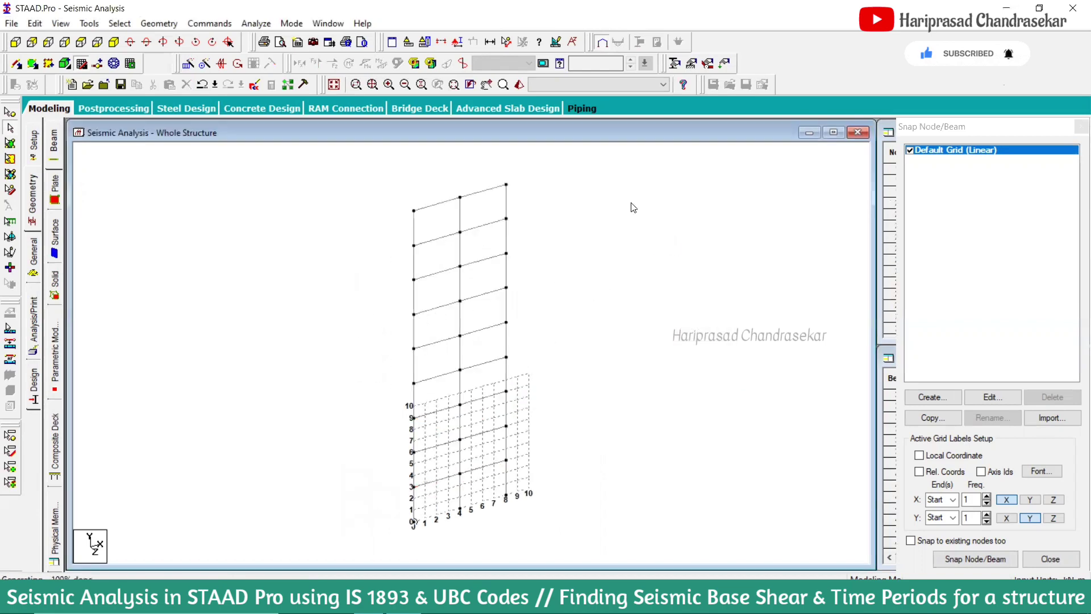
Repeat the entire frame in the global Z direction with 5 steps at 5 m spacing, using Link Steps and Open Base
{"action": "key", "text": "ctrl+a"}
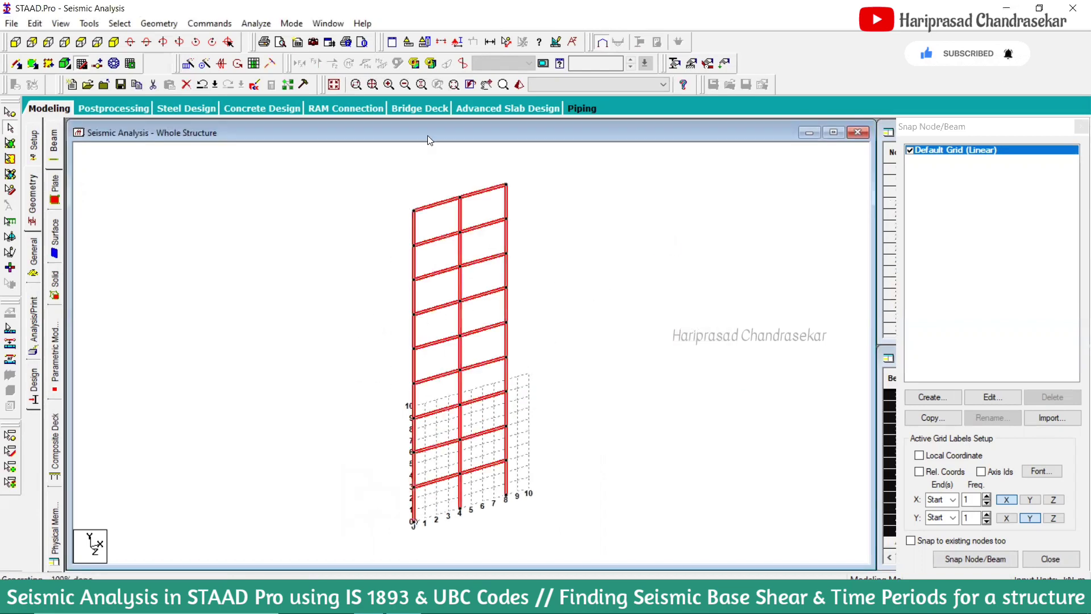
{"action": "left_click", "coordinate": [190, 65]}
{"action": "left_click", "coordinate": [424, 364]}
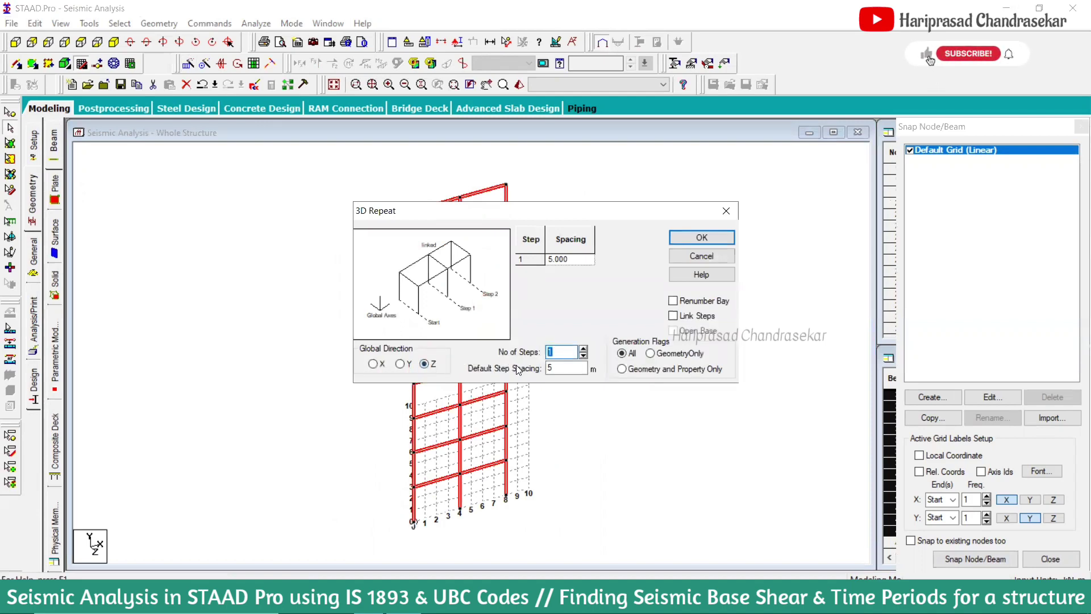
{"action": "type", "text": "5"}
{"action": "key", "text": "Tab"}
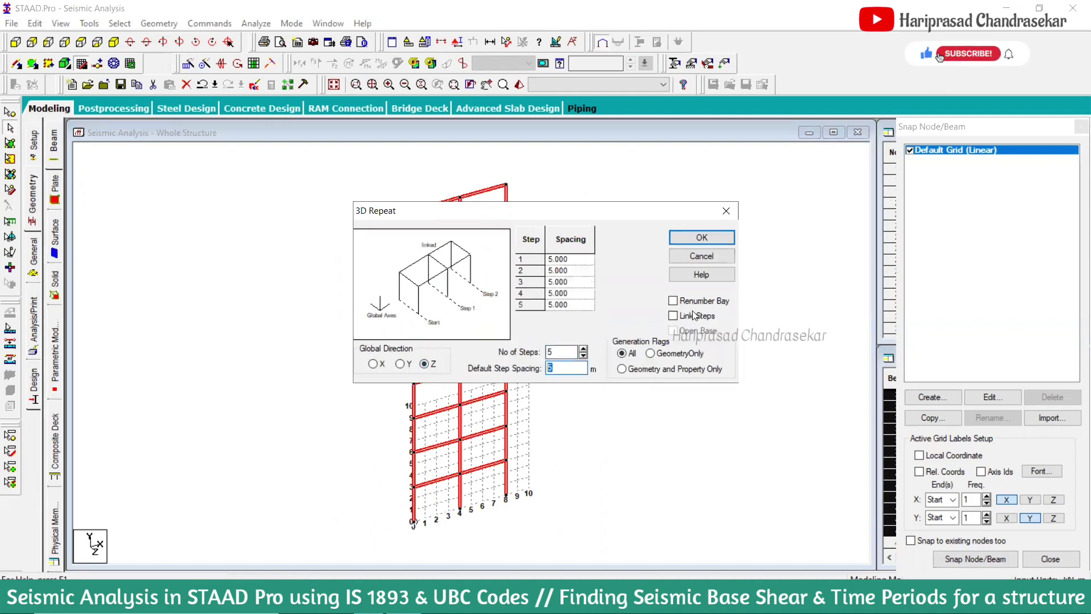
{"action": "left_click", "coordinate": [673, 316]}
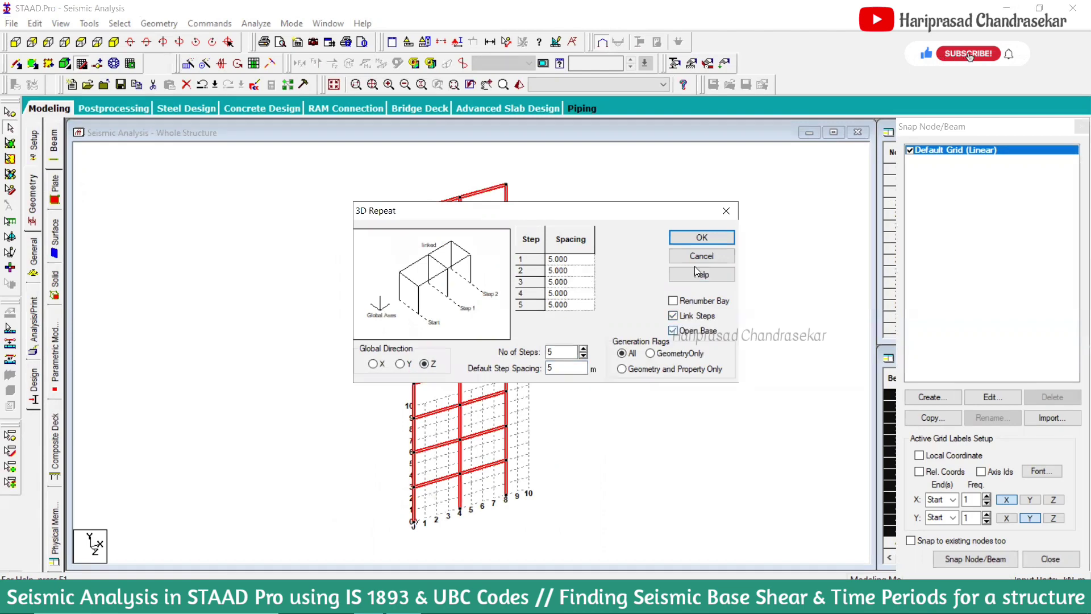
{"action": "left_click", "coordinate": [685, 236]}
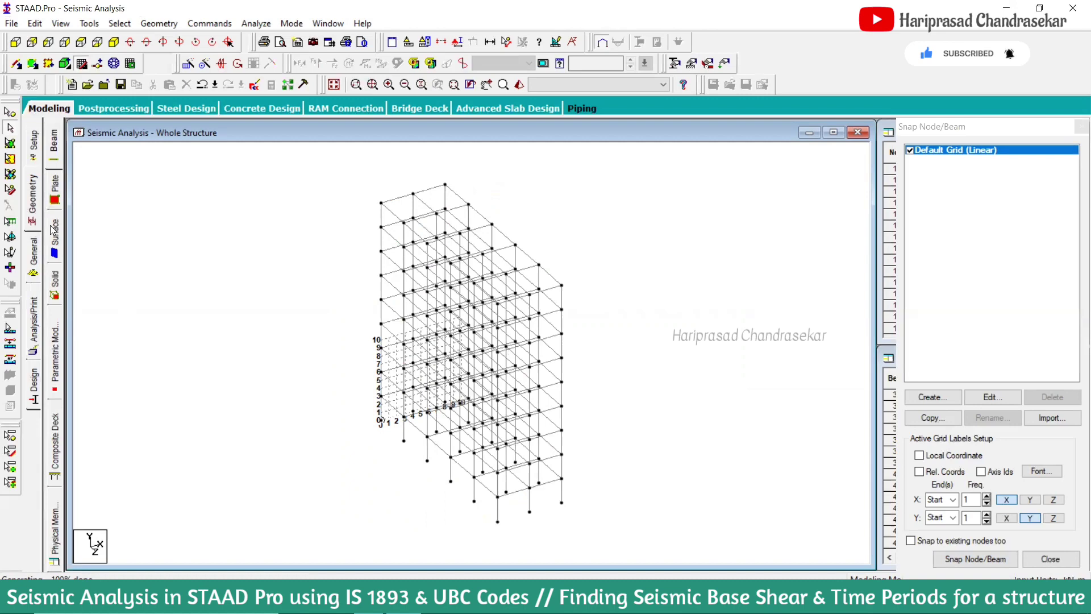
Create a fixed support for the structure
{"action": "left_click", "coordinate": [35, 255]}
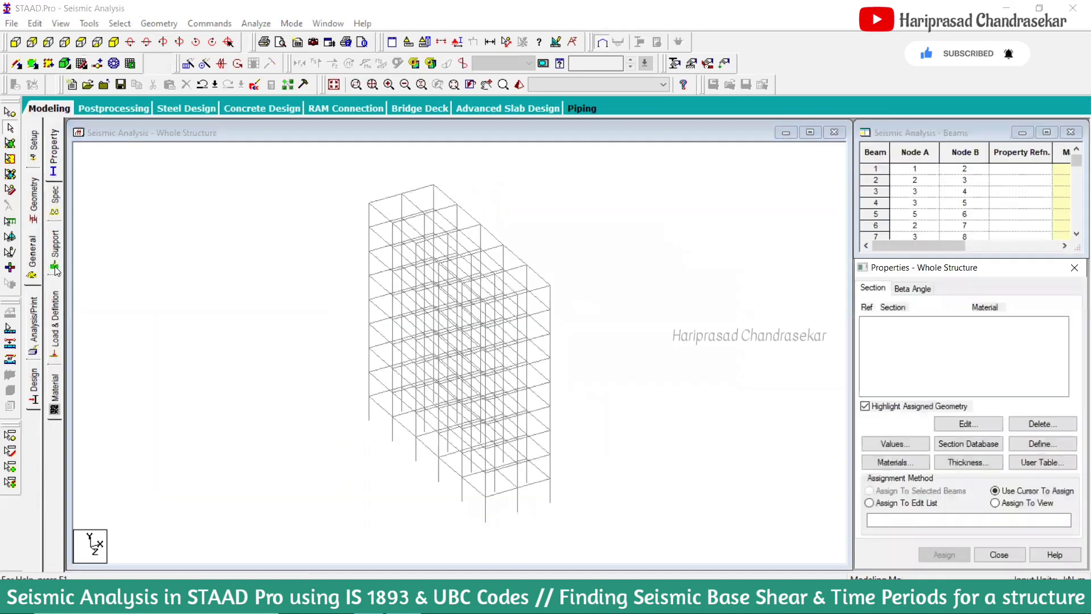
{"action": "left_click", "coordinate": [55, 266]}
{"action": "left_click", "coordinate": [982, 449]}
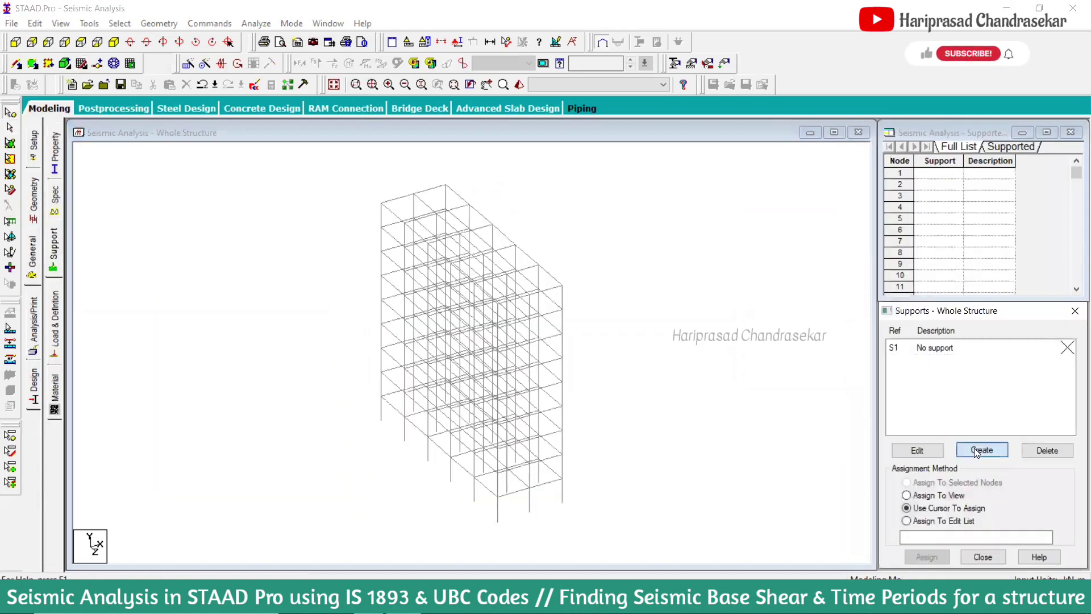
{"action": "left_click", "coordinate": [886, 570]}
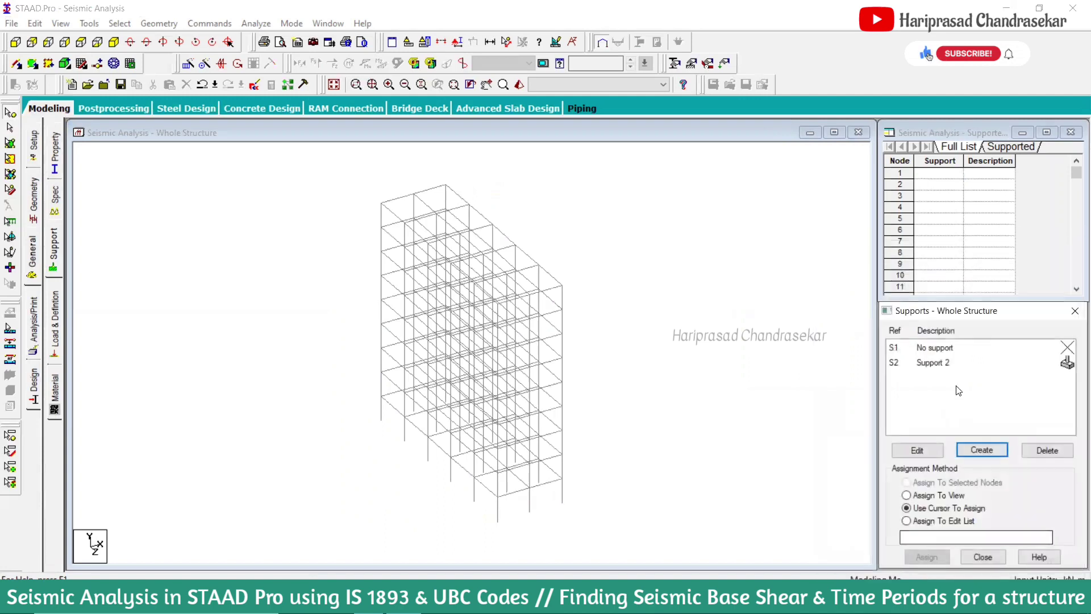
Assign the fixed support to all column base nodes, selecting them in front view, and return to the isometric view
{"action": "left_click", "coordinate": [922, 365]}
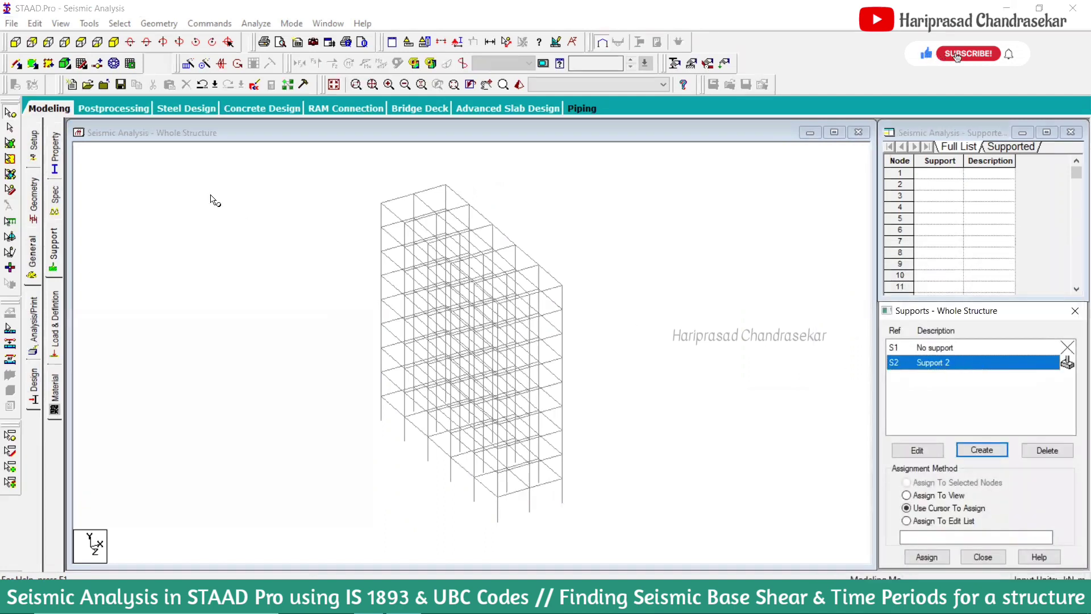
{"action": "left_click", "coordinate": [21, 44]}
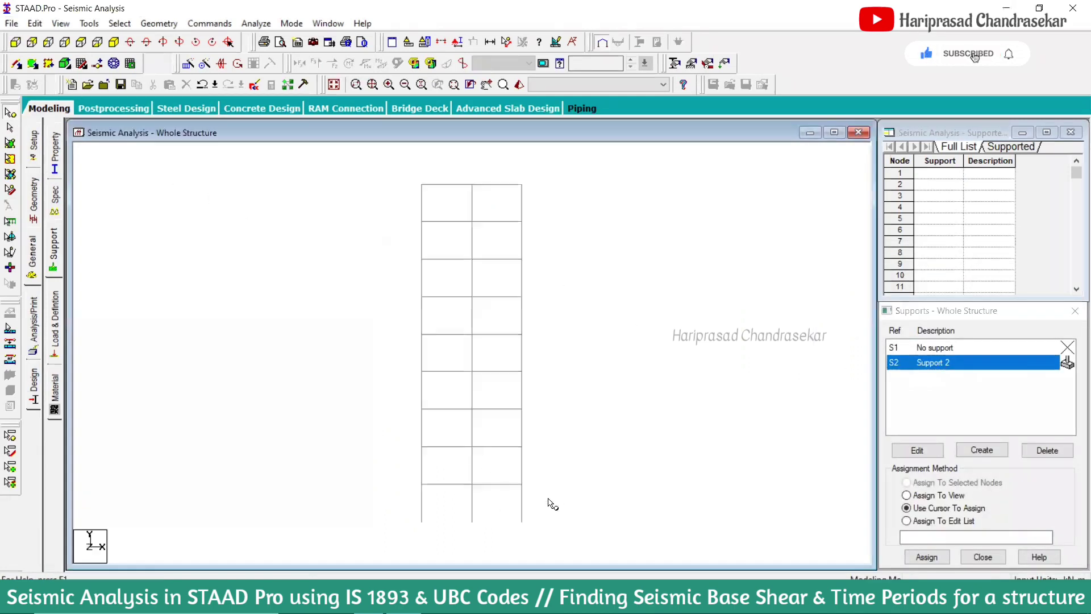
{"action": "left_click_drag", "start_coordinate": [587, 506], "coordinate": [340, 550]}
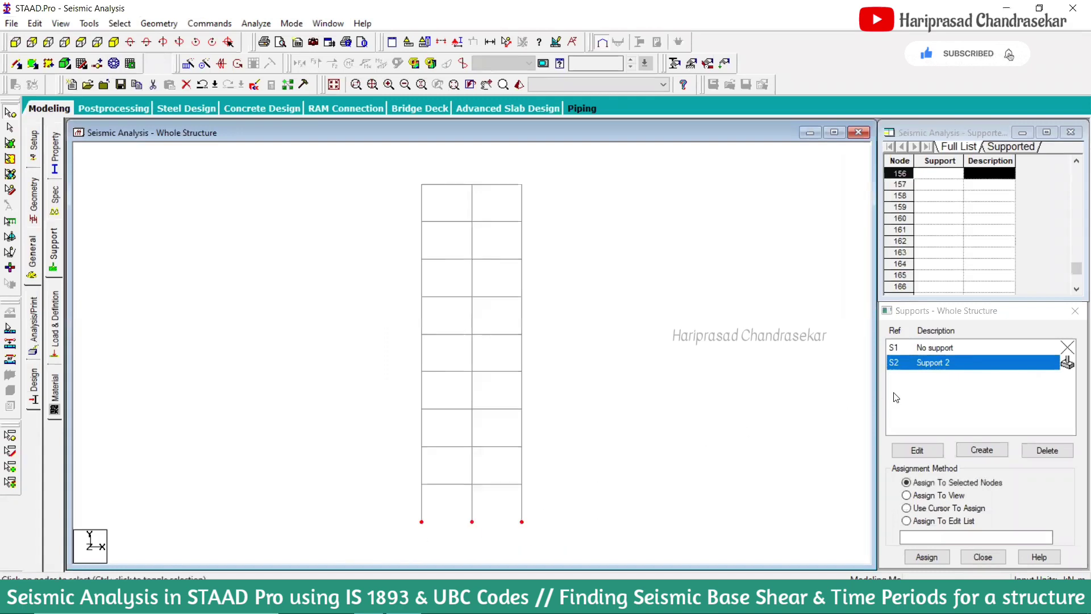
{"action": "left_click", "coordinate": [926, 557]}
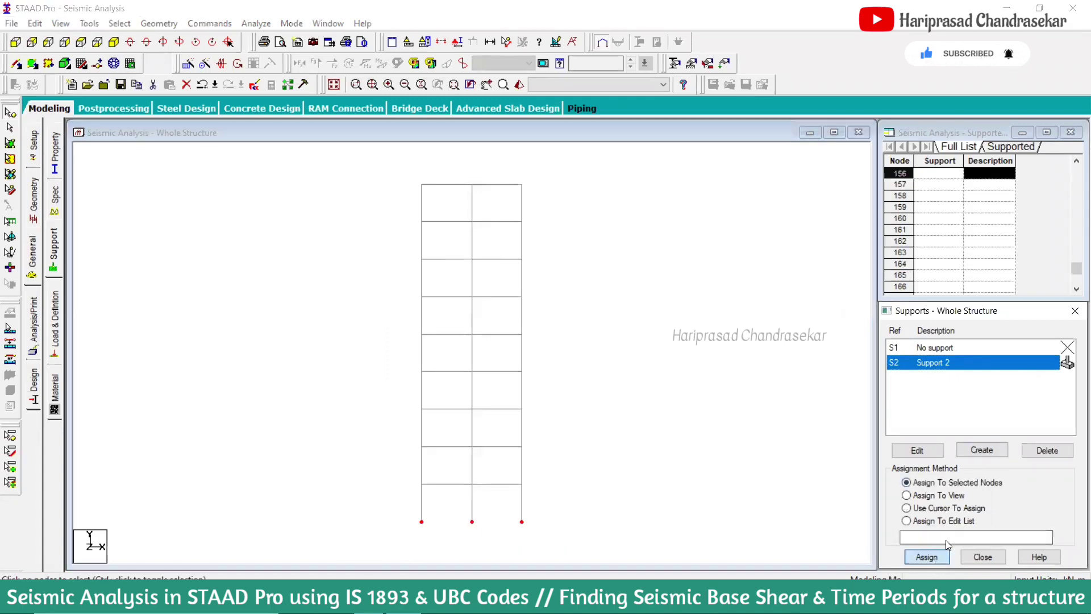
{"action": "left_click", "coordinate": [992, 475]}
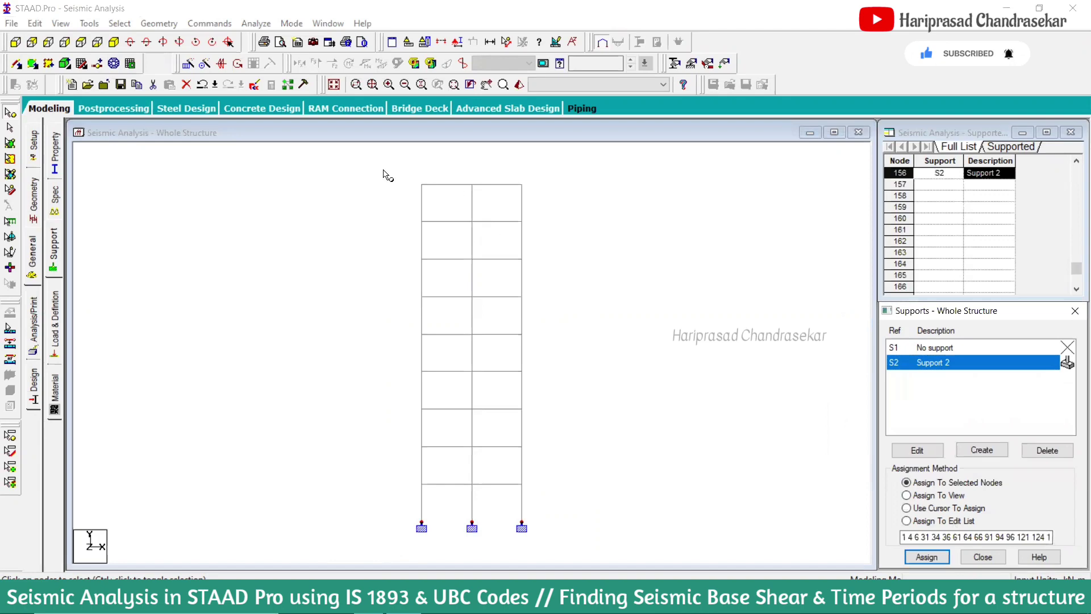
{"action": "left_click", "coordinate": [114, 42]}
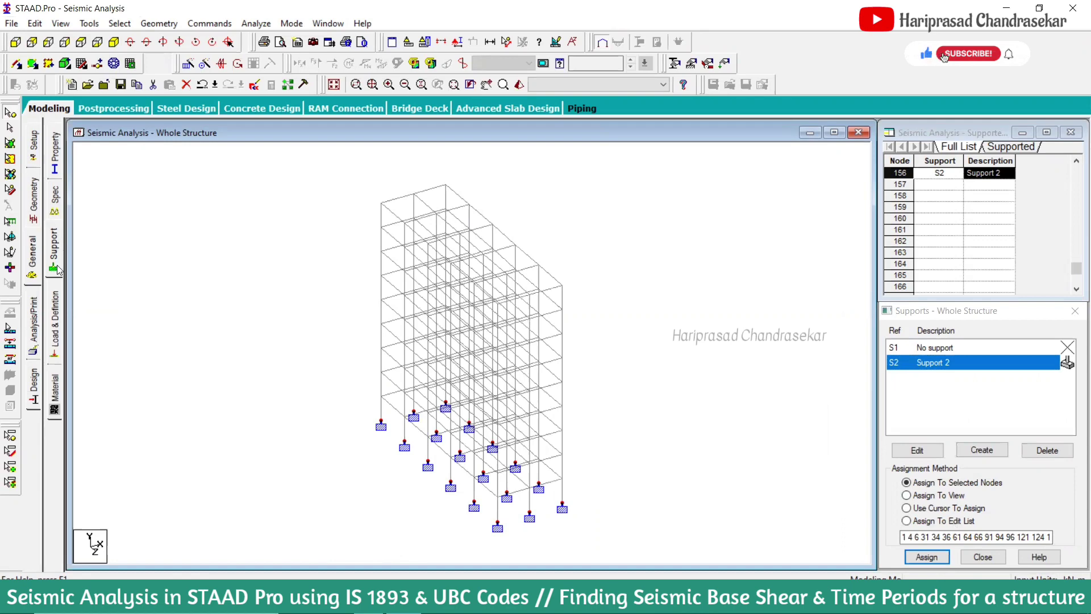
Define a rectangular concrete section with YD 0.45 m and ZD 0.45 m
{"action": "left_click", "coordinate": [55, 170]}
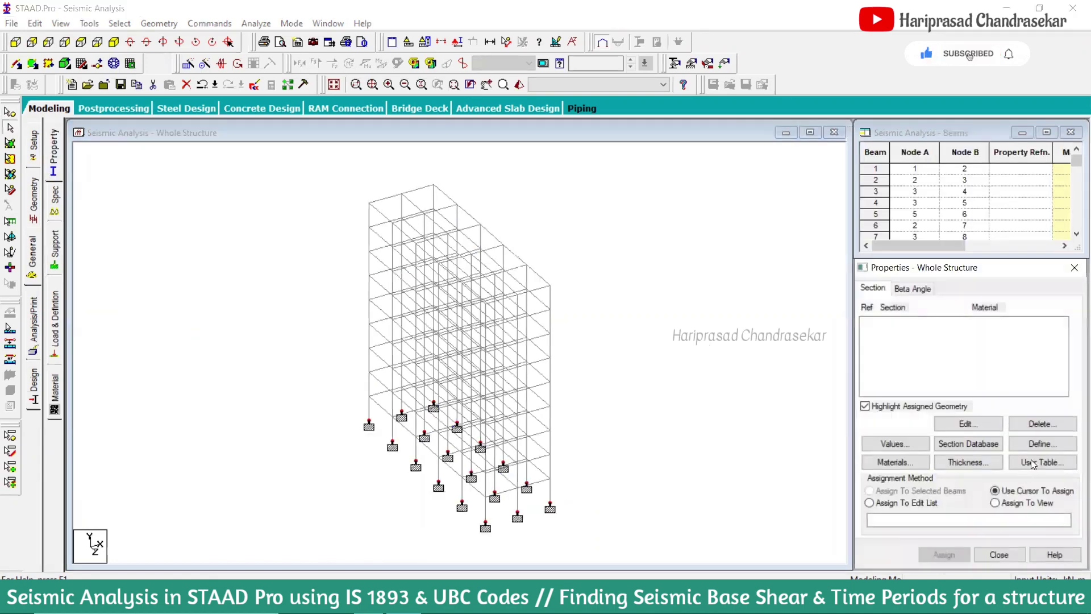
{"action": "left_click", "coordinate": [1040, 444]}
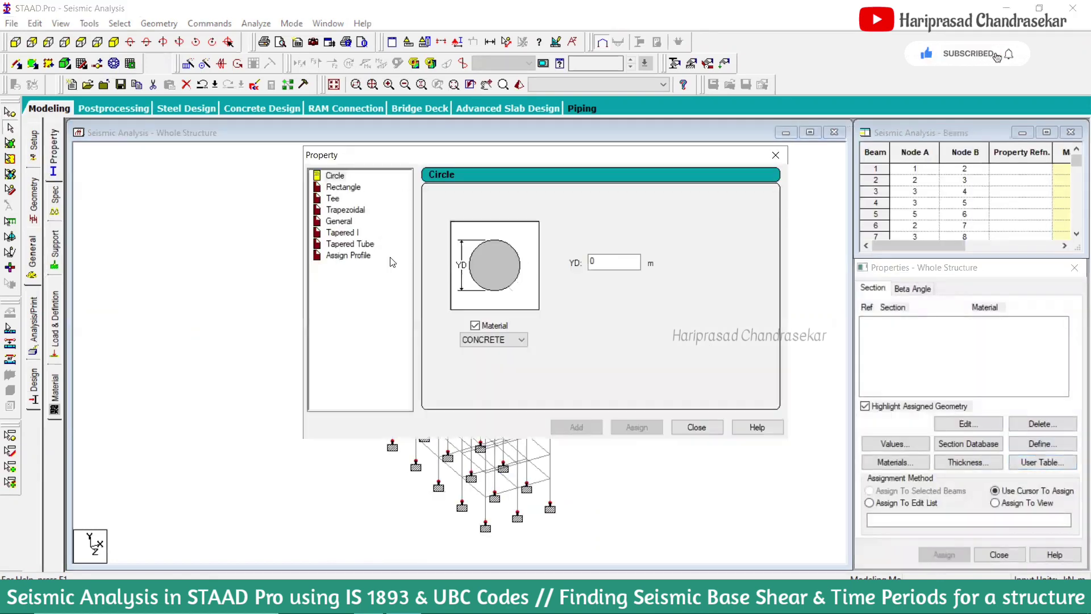
{"action": "left_click", "coordinate": [344, 188]}
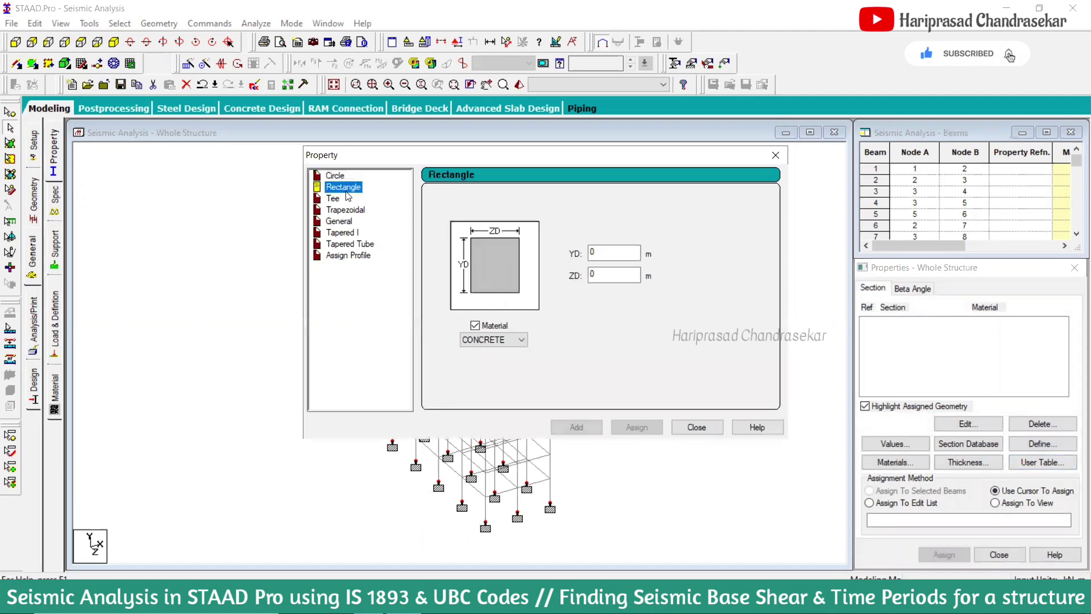
{"action": "left_click", "coordinate": [608, 253]}
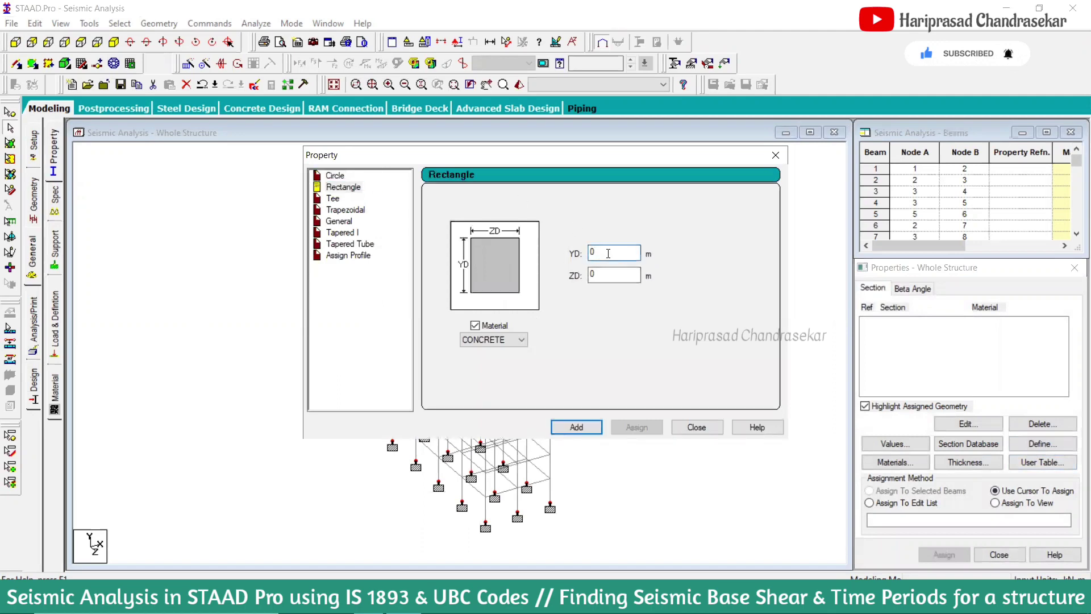
{"action": "type", "text": ".45"}
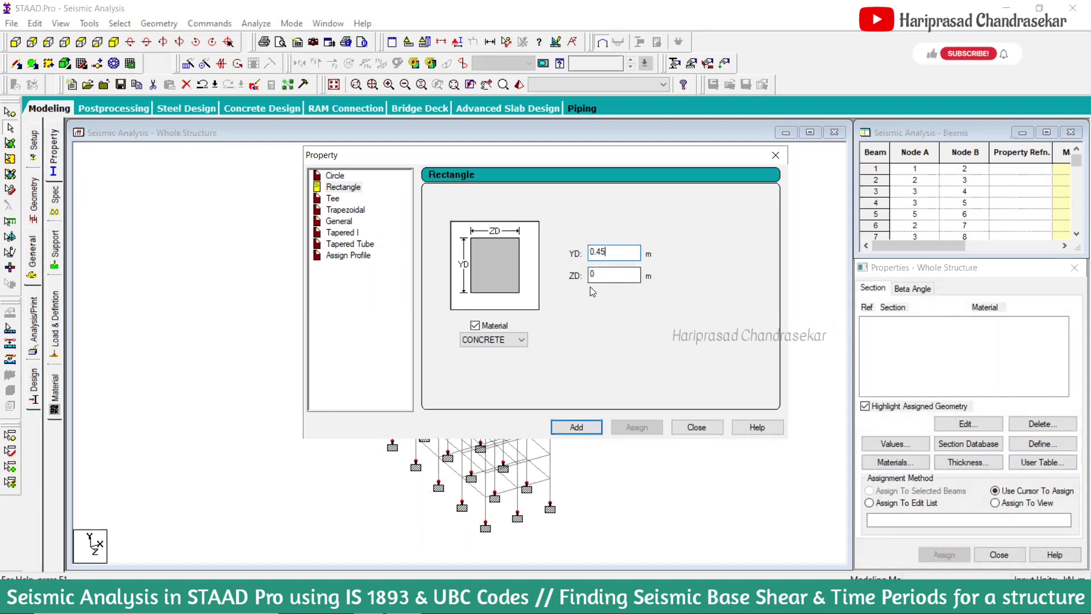
{"action": "type", "text": "."}
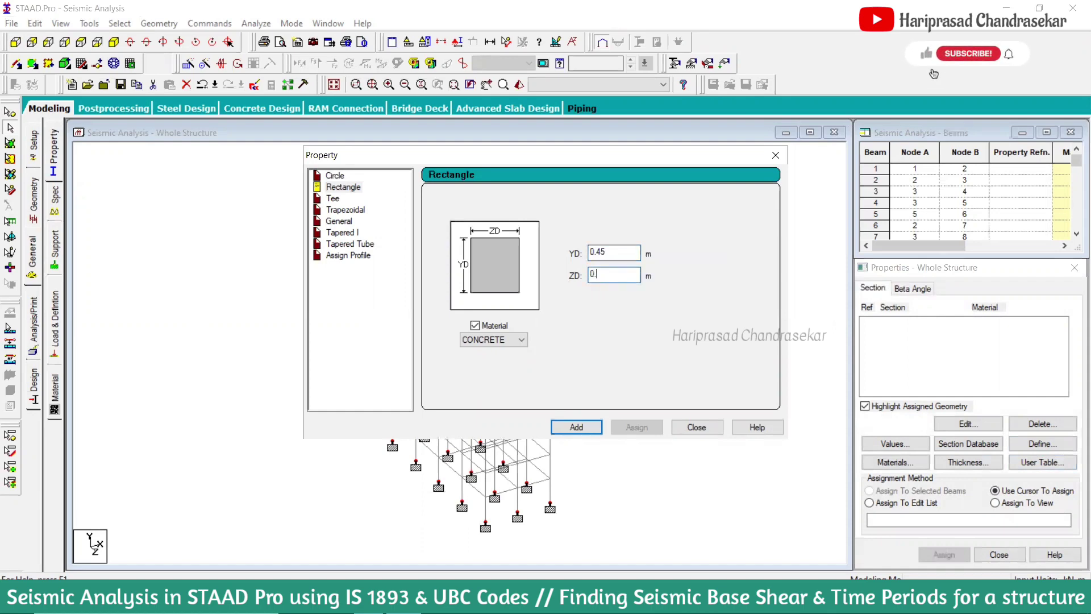
{"action": "type", "text": "45"}
{"action": "left_click", "coordinate": [580, 428]}
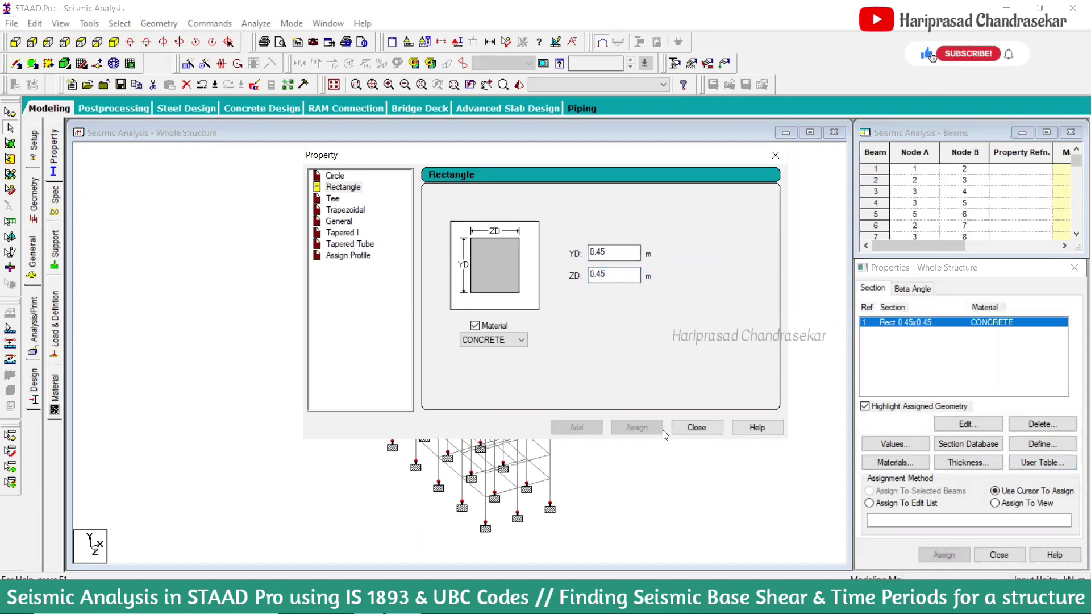
{"action": "left_click", "coordinate": [680, 427]}
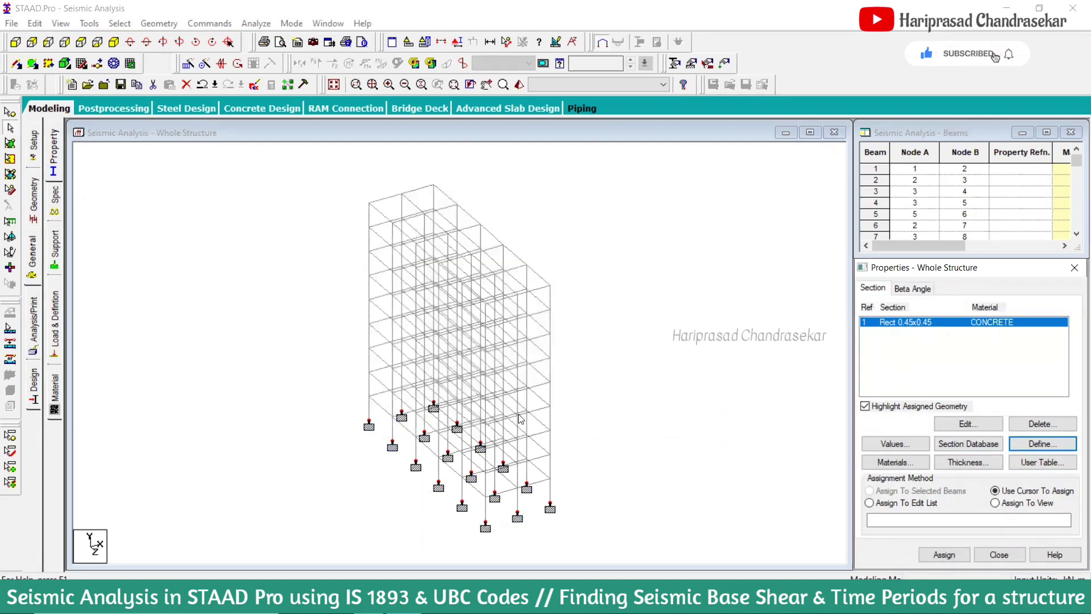
Assign the 0.45 x 0.45 m concrete section to every member in the view
{"action": "left_click", "coordinate": [995, 503]}
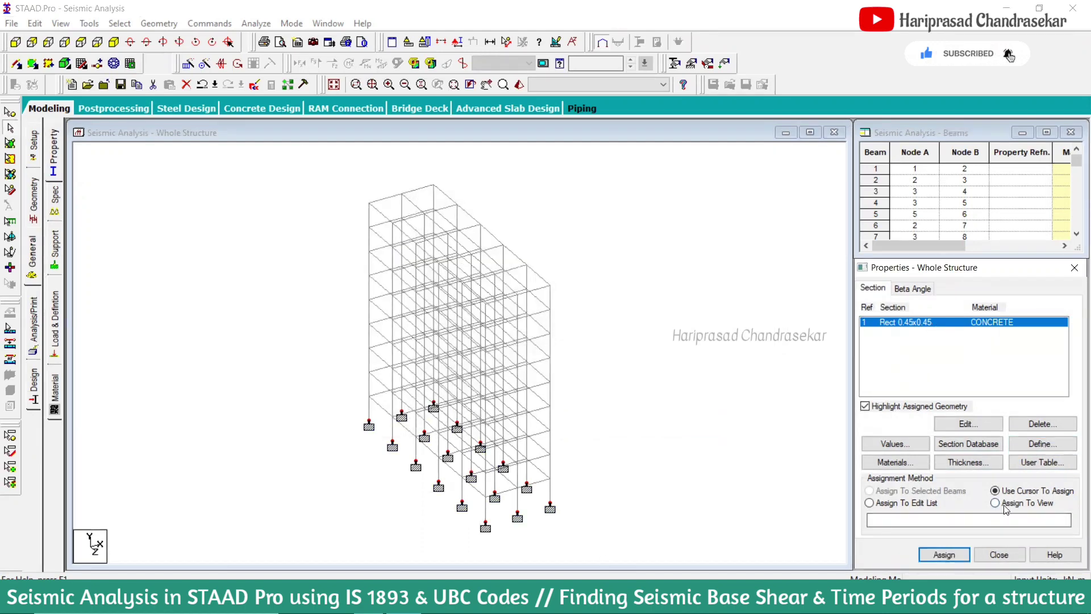
{"action": "left_click", "coordinate": [944, 555]}
{"action": "left_click", "coordinate": [992, 450]}
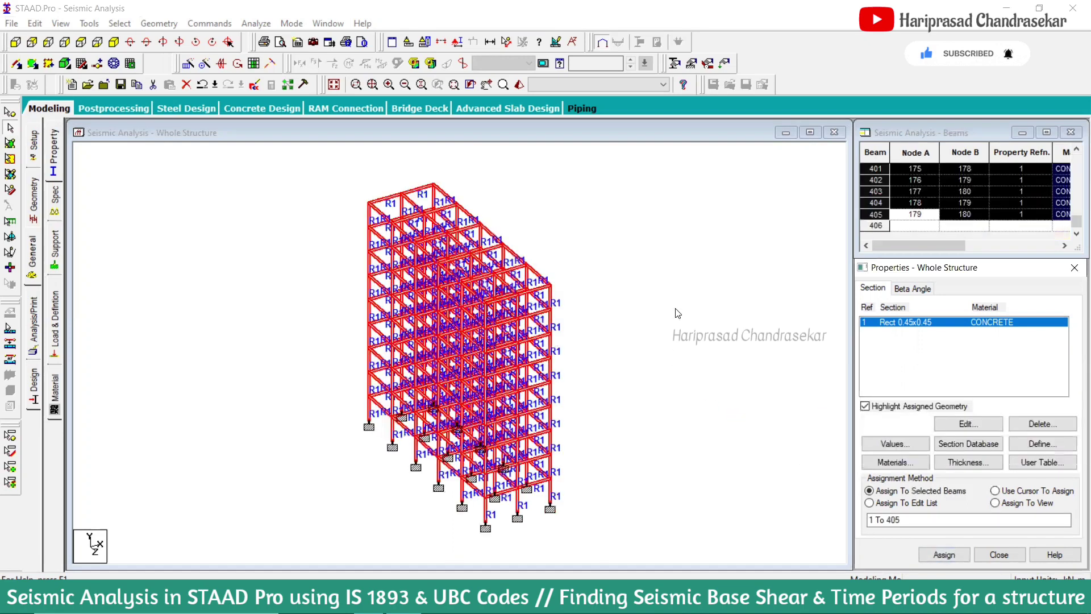
Inspect the structure in a 3D rendering from different angles and close the rendered view
{"action": "right_click", "coordinate": [617, 228]}
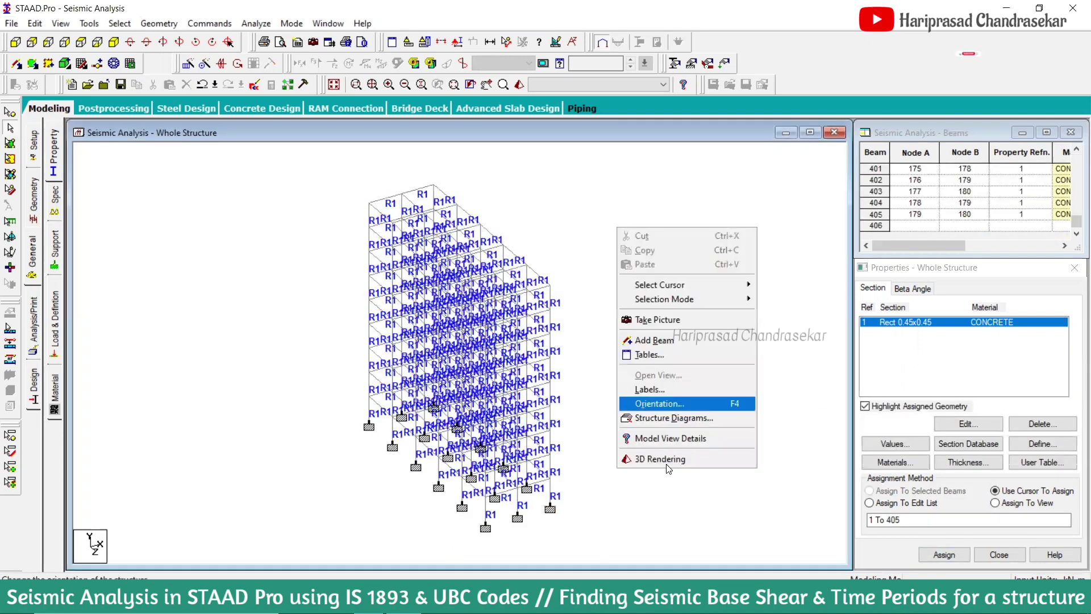
{"action": "left_click", "coordinate": [673, 459]}
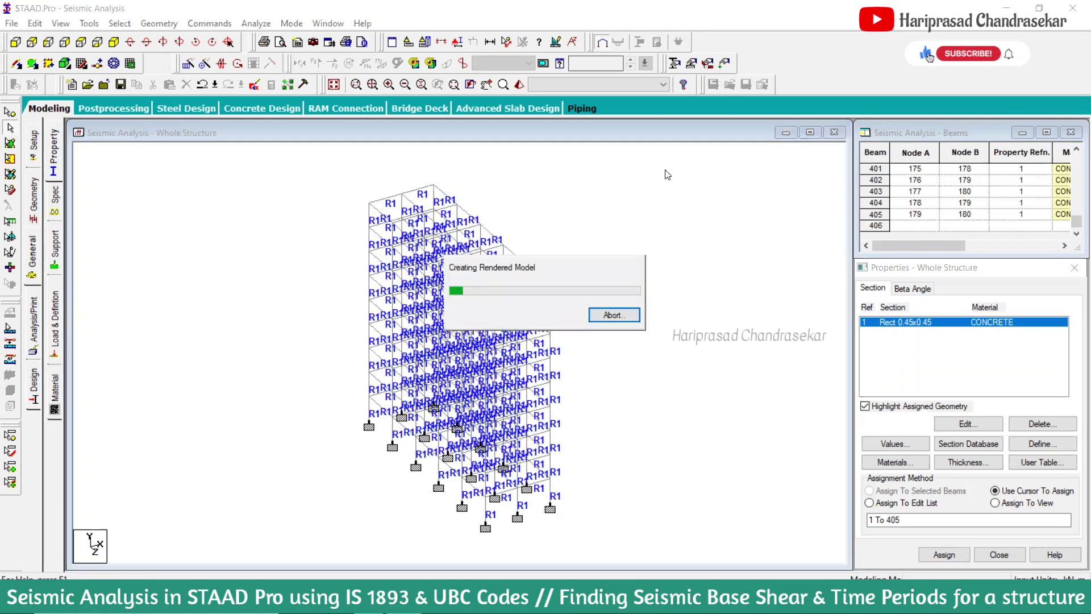
{"action": "left_click_drag", "start_coordinate": [631, 277], "coordinate": [480, 212]}
{"action": "left_click_drag", "start_coordinate": [422, 329], "coordinate": [424, 356]}
{"action": "left_click", "coordinate": [795, 215]}
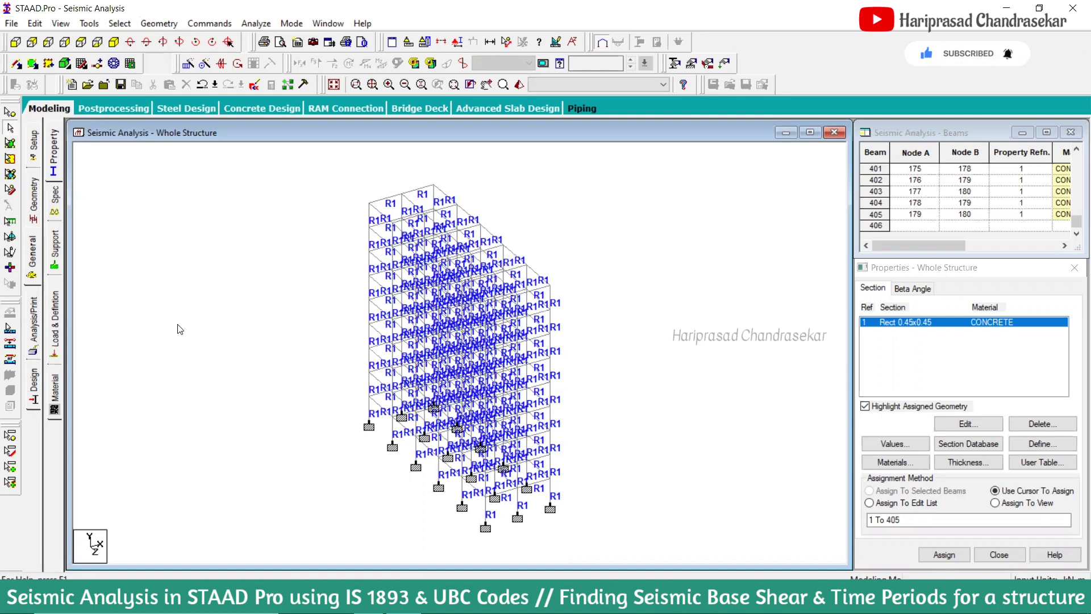
Start adding a new seismic definition under the load definitions
{"action": "left_click", "coordinate": [55, 332]}
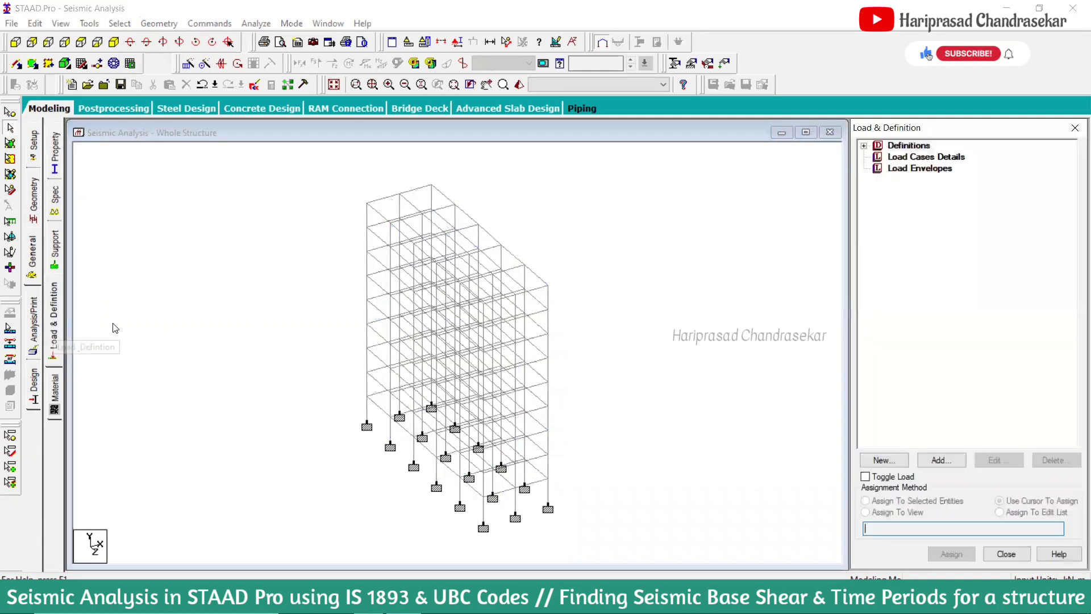
{"action": "left_click", "coordinate": [864, 148]}
{"action": "left_click", "coordinate": [864, 146]}
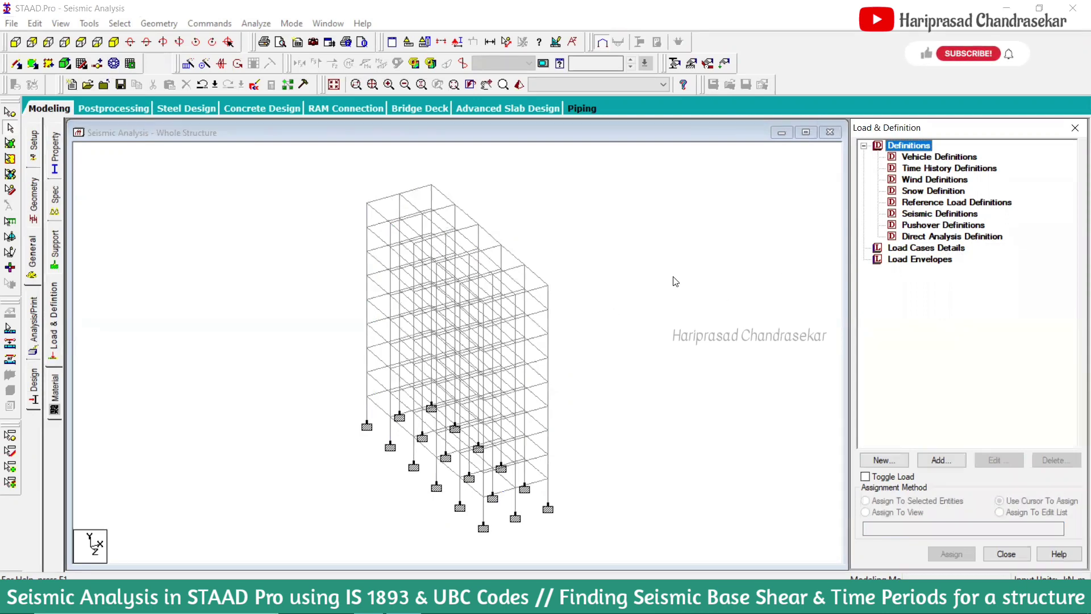
{"action": "left_click", "coordinate": [921, 214]}
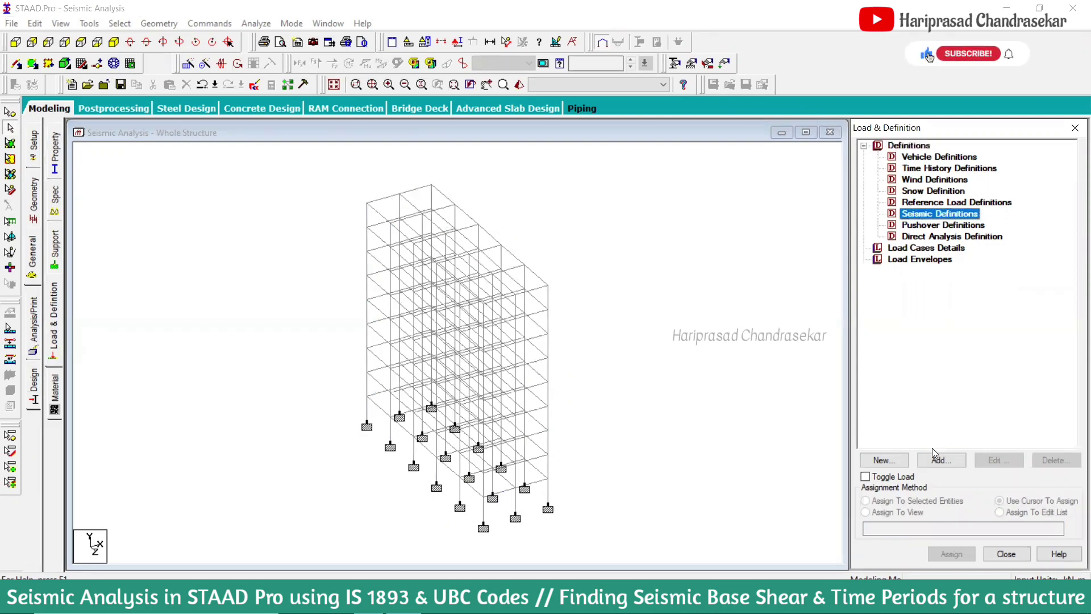
{"action": "left_click", "coordinate": [951, 460]}
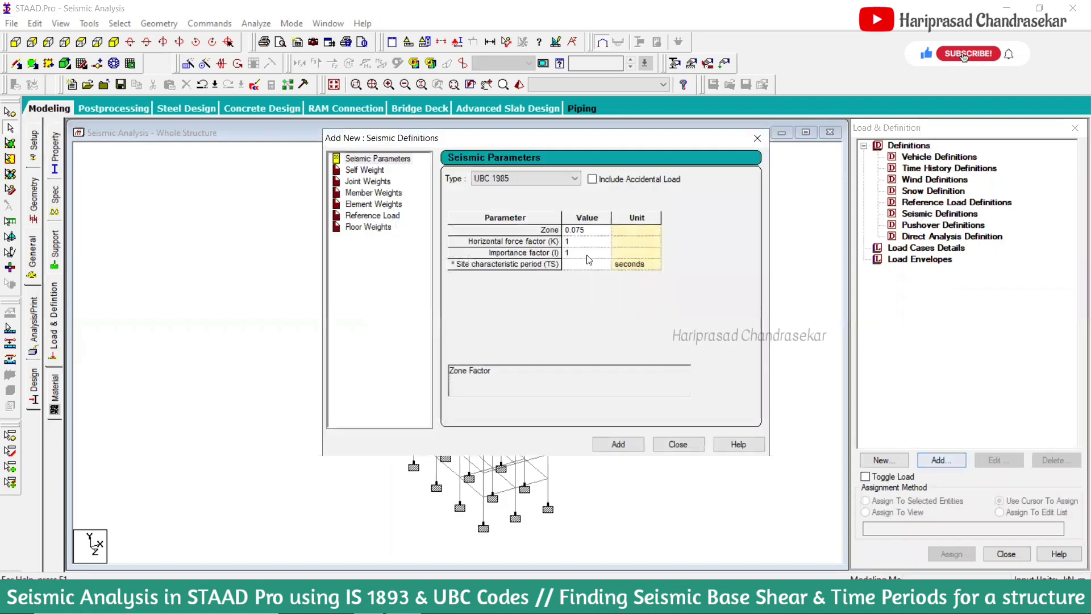
Compare the seismic parameters required by the UBC 1985, UBC 1994 and UBC 1997 codes
{"action": "left_click", "coordinate": [540, 178]}
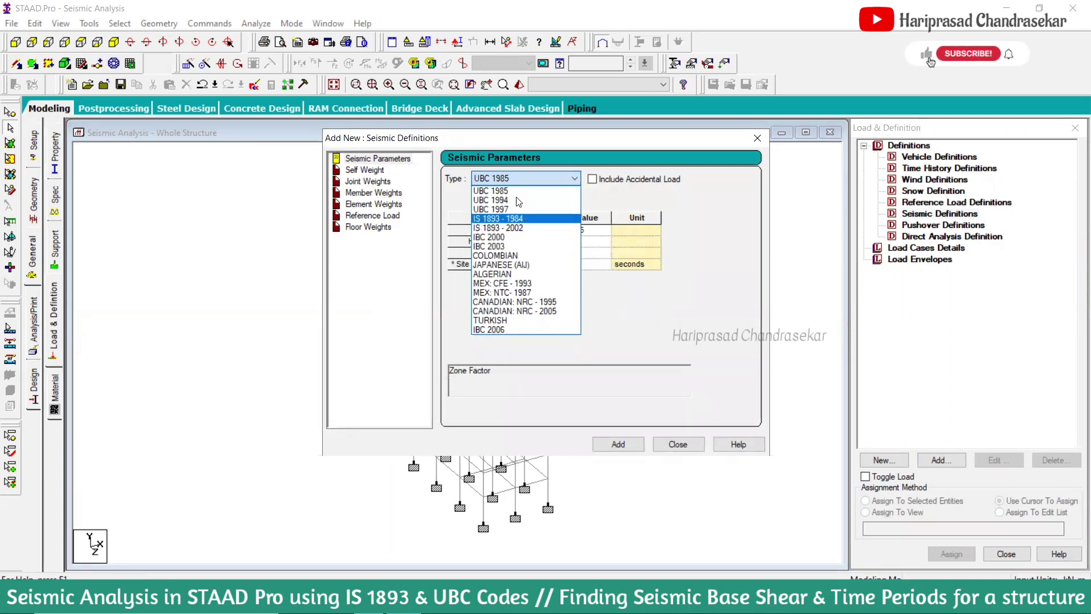
{"action": "left_click", "coordinate": [529, 190]}
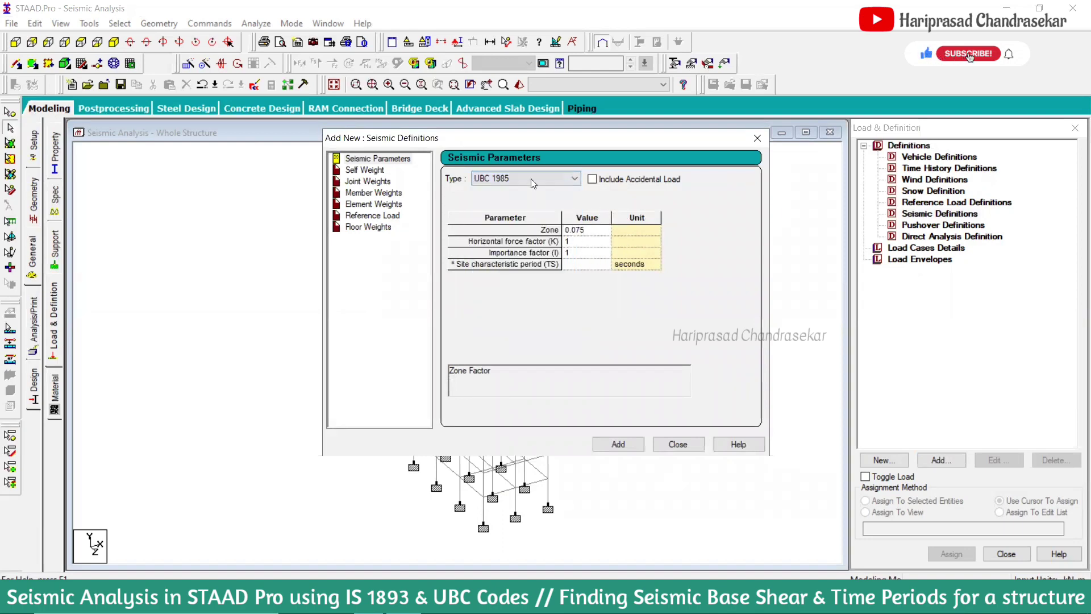
{"action": "left_click", "coordinate": [531, 178]}
{"action": "left_click", "coordinate": [545, 201]}
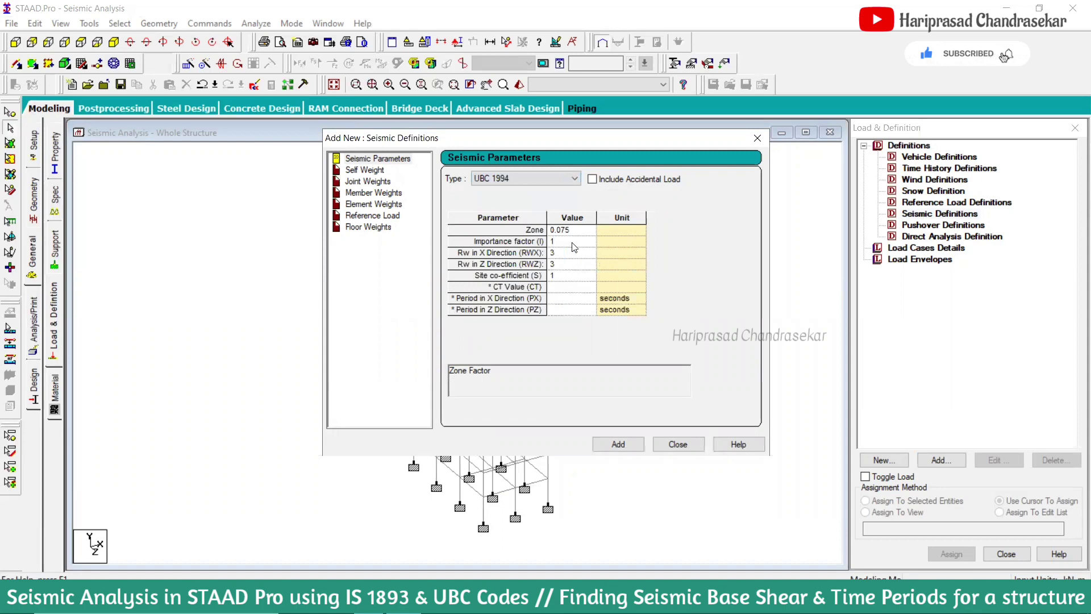
{"action": "left_click", "coordinate": [528, 178]}
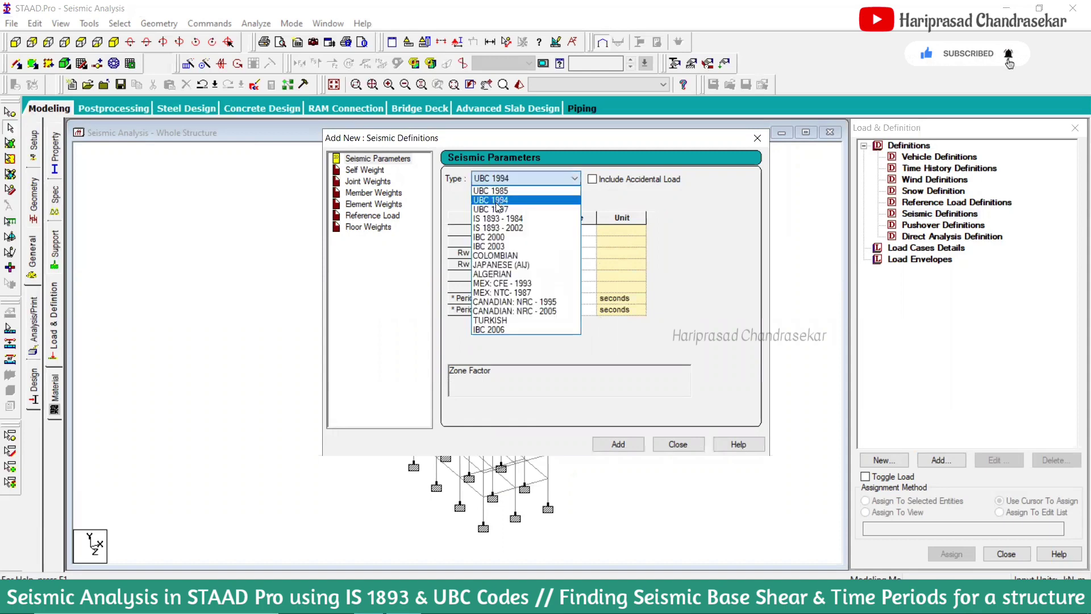
{"action": "left_click", "coordinate": [517, 192]}
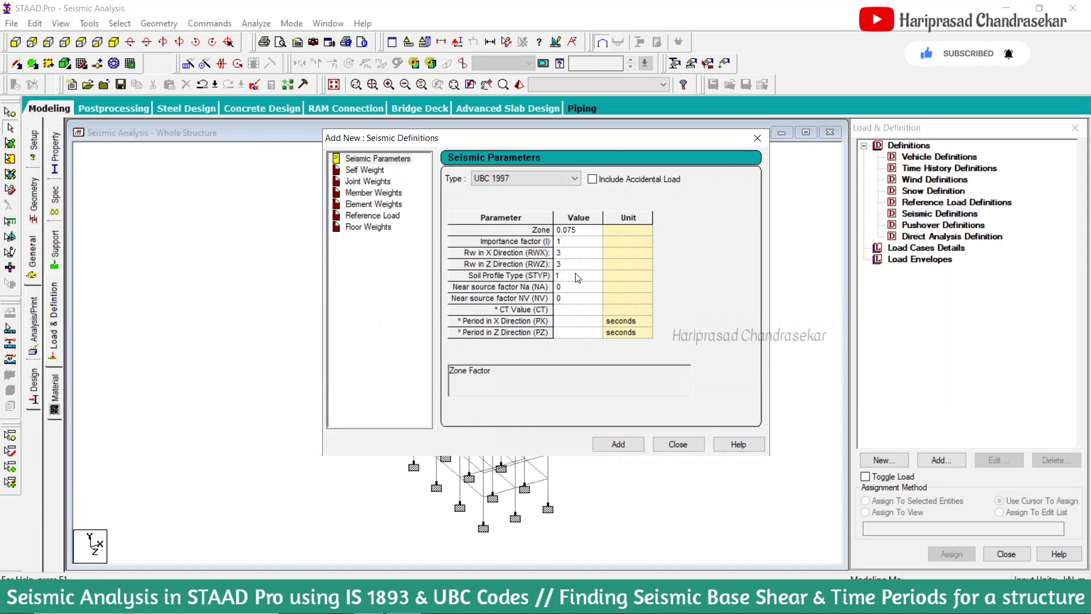
Set the seismic code type to IS 1893 - 2002 and open its parameter generator
{"action": "left_click", "coordinate": [545, 178]}
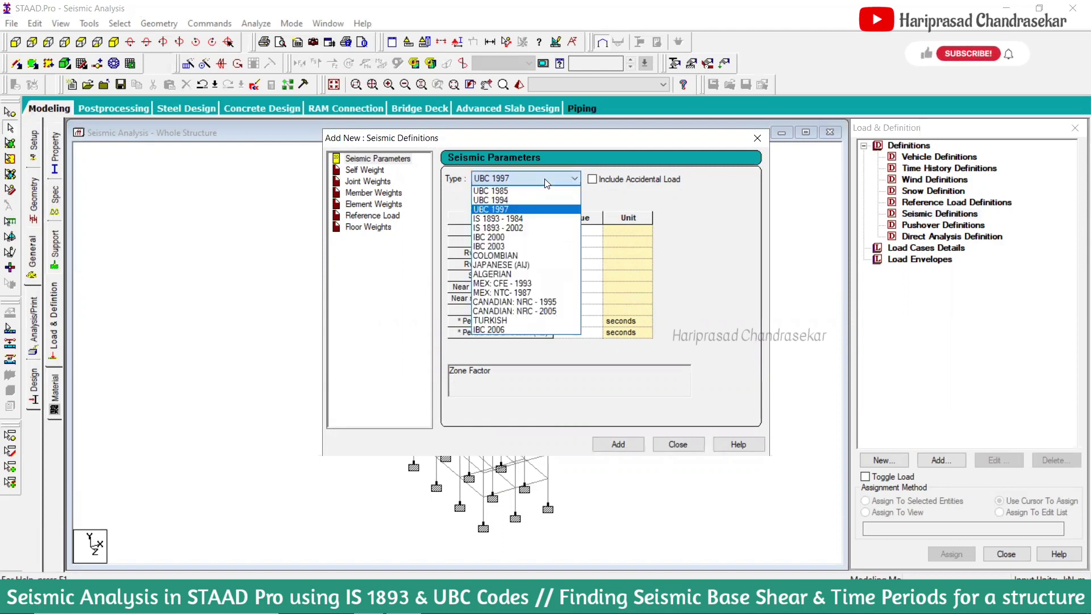
{"action": "left_click", "coordinate": [515, 228]}
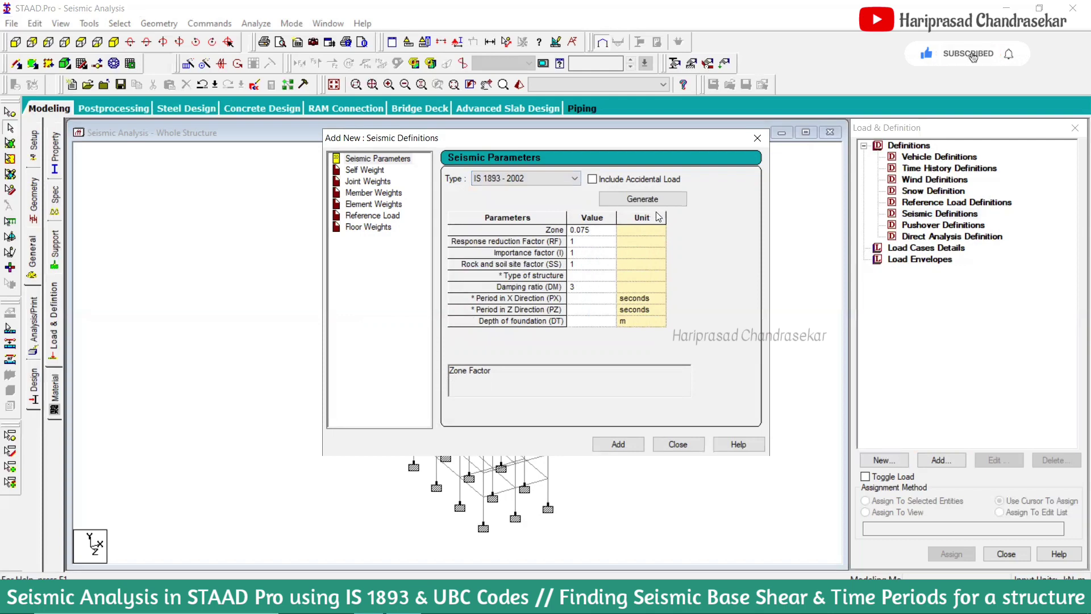
{"action": "left_click", "coordinate": [643, 199]}
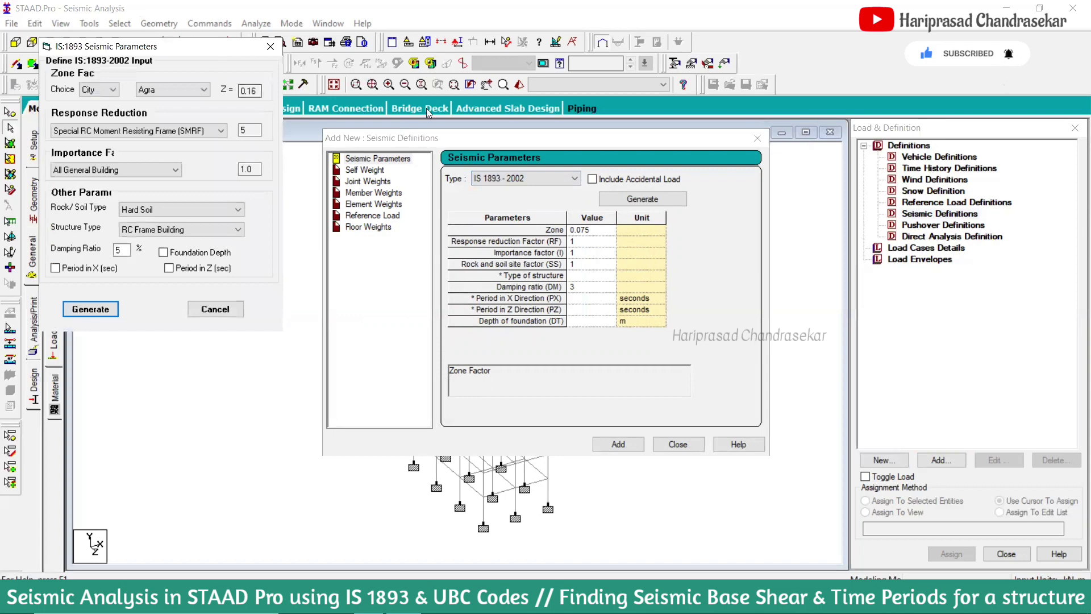
{"action": "left_click_drag", "start_coordinate": [212, 52], "coordinate": [427, 106]}
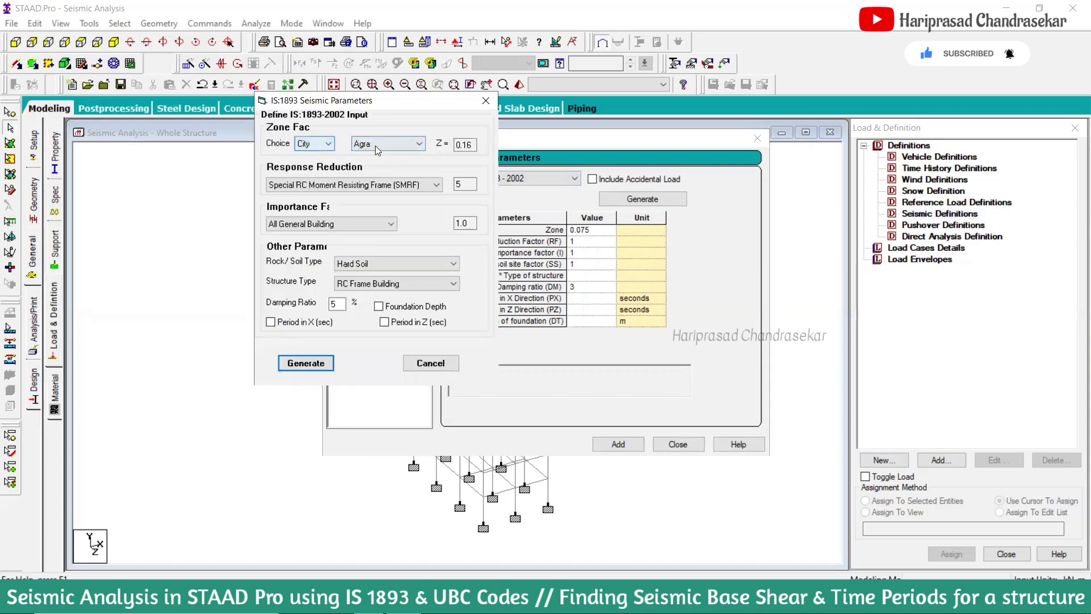
Define the zone factor by Zone instead of City, using zone II
{"action": "left_click", "coordinate": [377, 149]}
{"action": "left_click", "coordinate": [359, 132]}
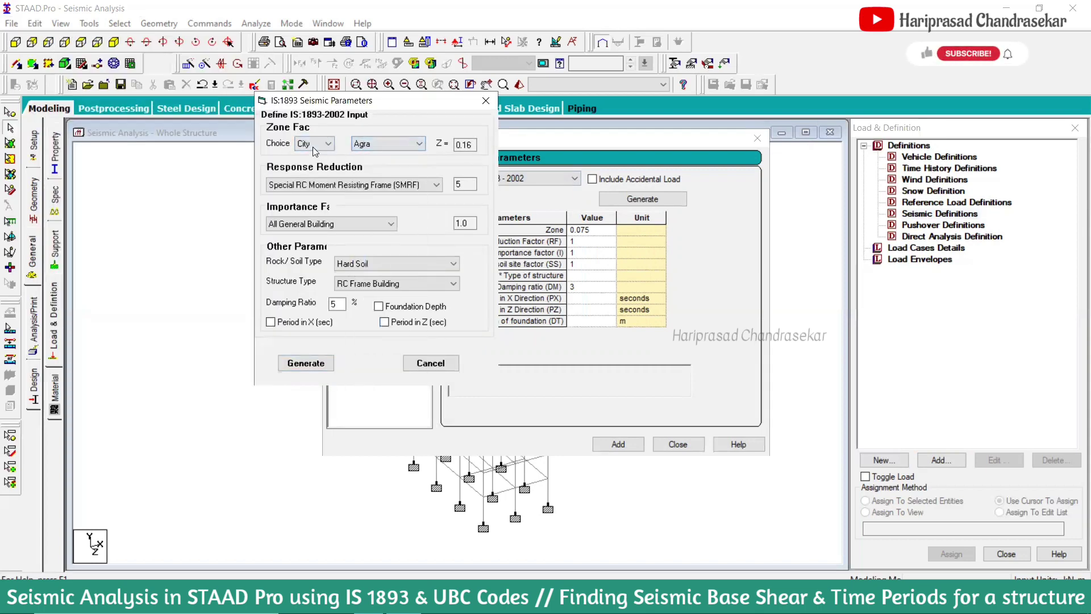
{"action": "left_click", "coordinate": [314, 145]}
{"action": "left_click", "coordinate": [313, 167]}
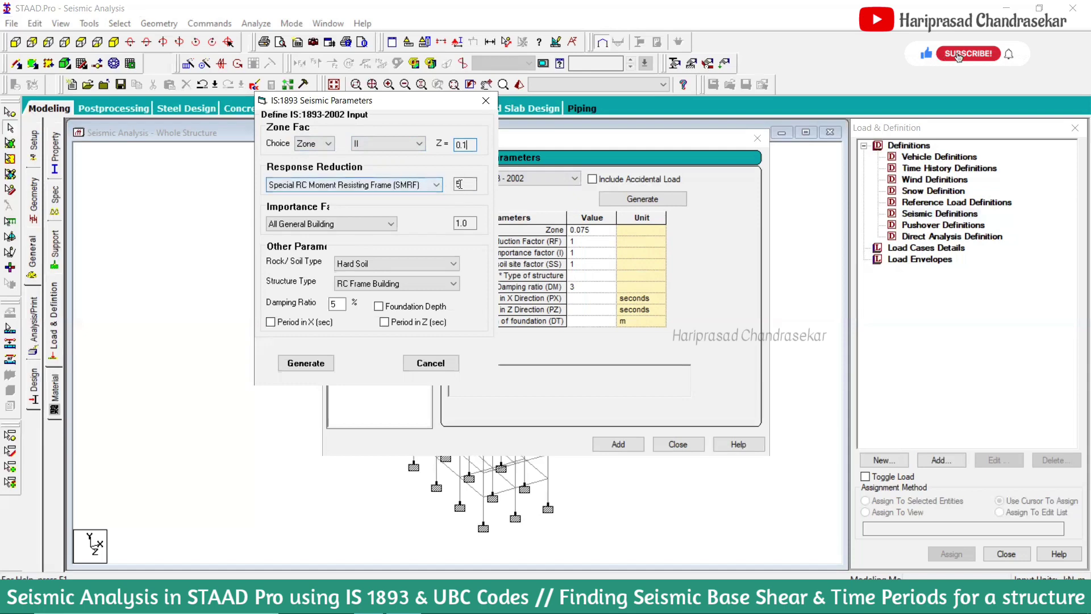
Try Ordinary Shear wall with OMRF for response reduction and switch back to Special RC Moment Resisting Frame (SMRF)
{"action": "left_click", "coordinate": [418, 187]}
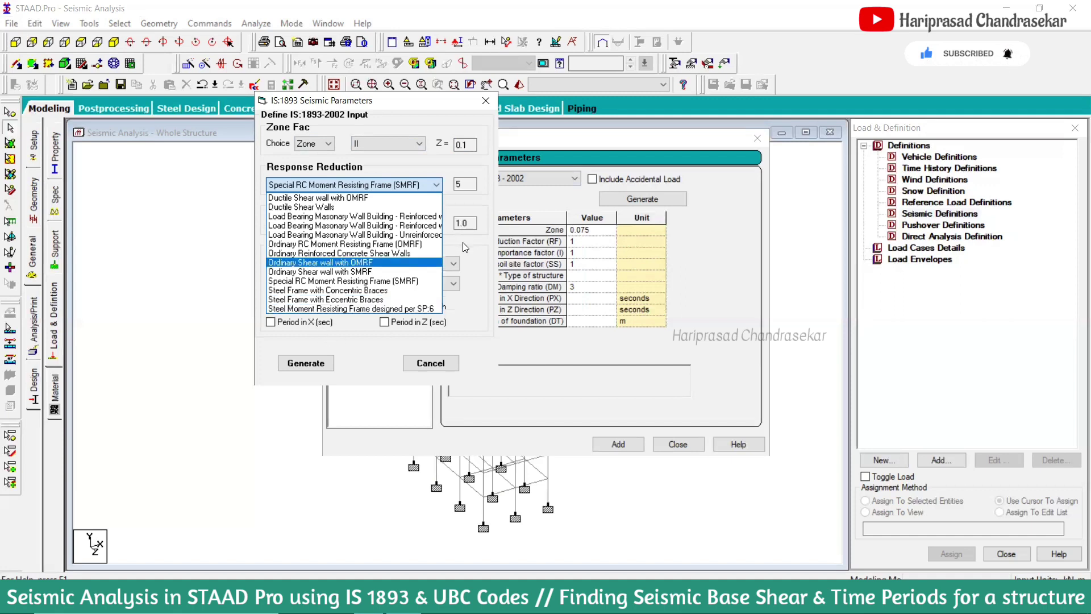
{"action": "left_click", "coordinate": [364, 263]}
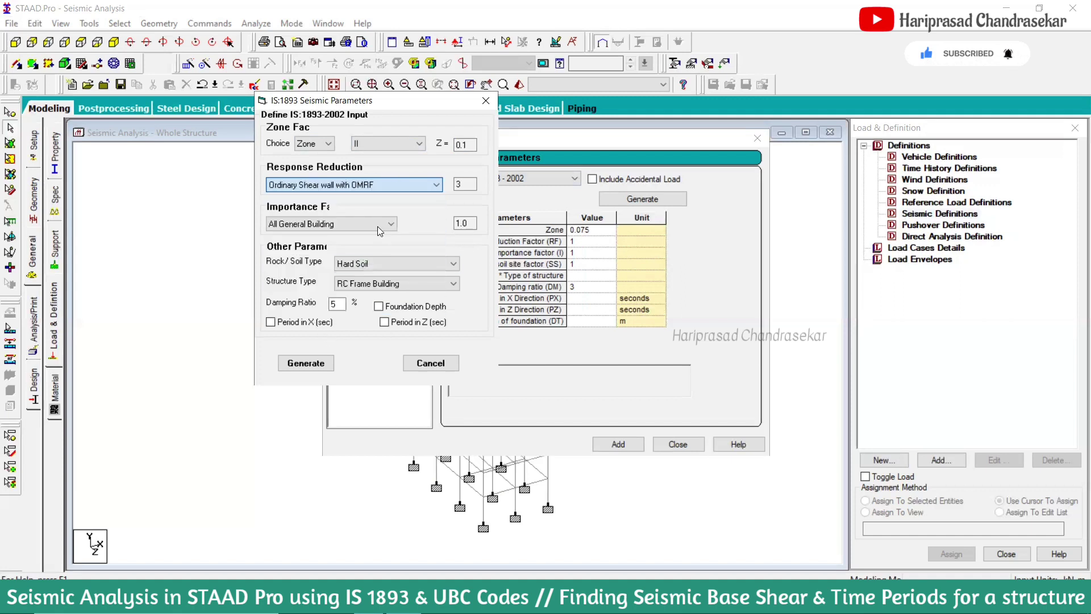
{"action": "left_click", "coordinate": [347, 185]}
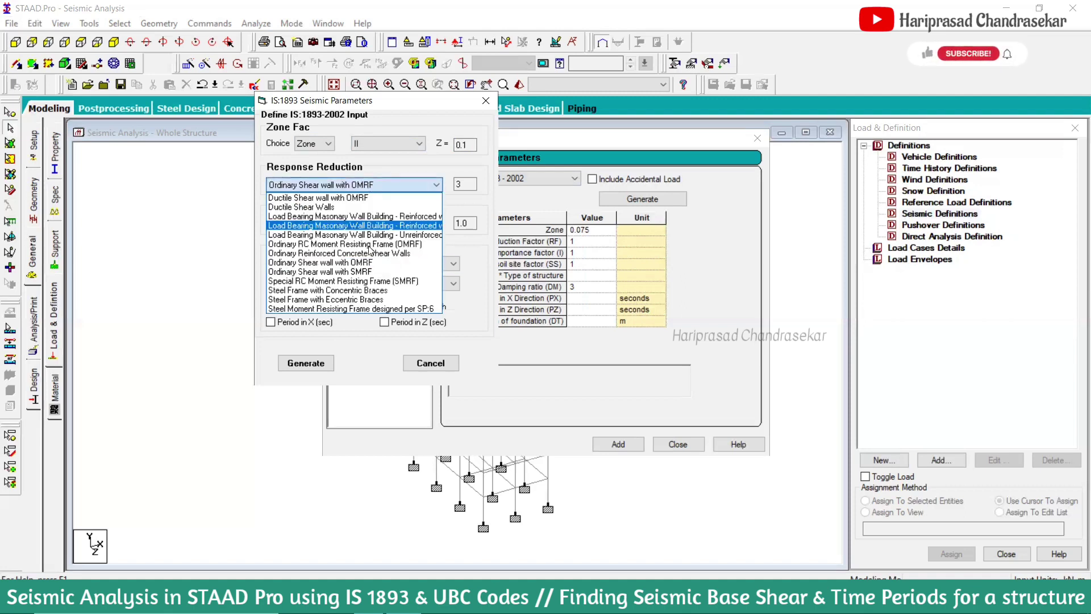
{"action": "left_click", "coordinate": [337, 281]}
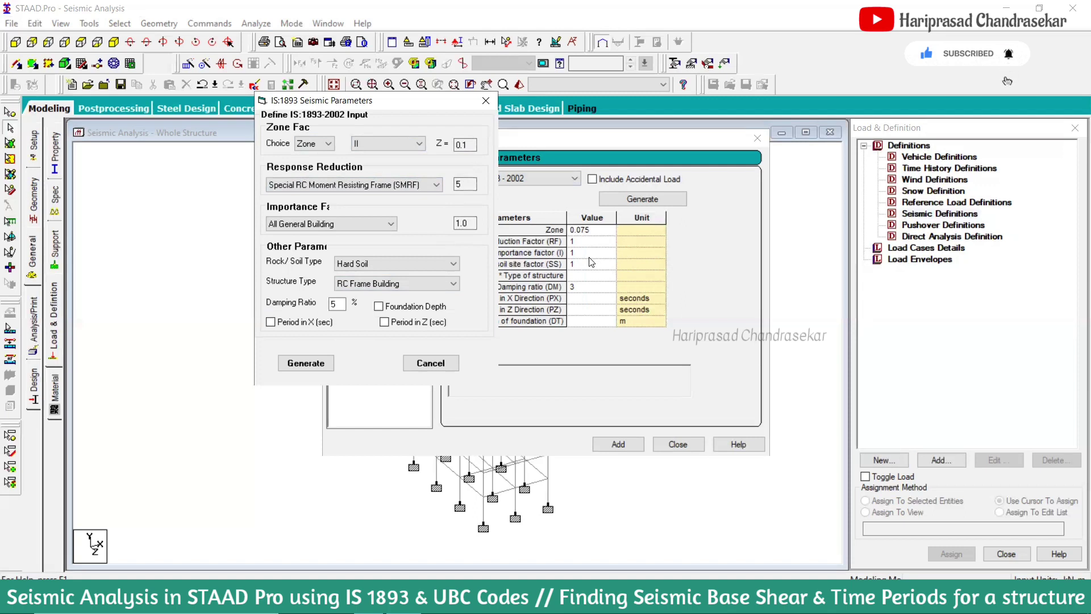
Keep Hard Soil as the rock/soil type and RC Frame Building as the structure type in the IS 1893 parameters
{"action": "left_click", "coordinate": [368, 264]}
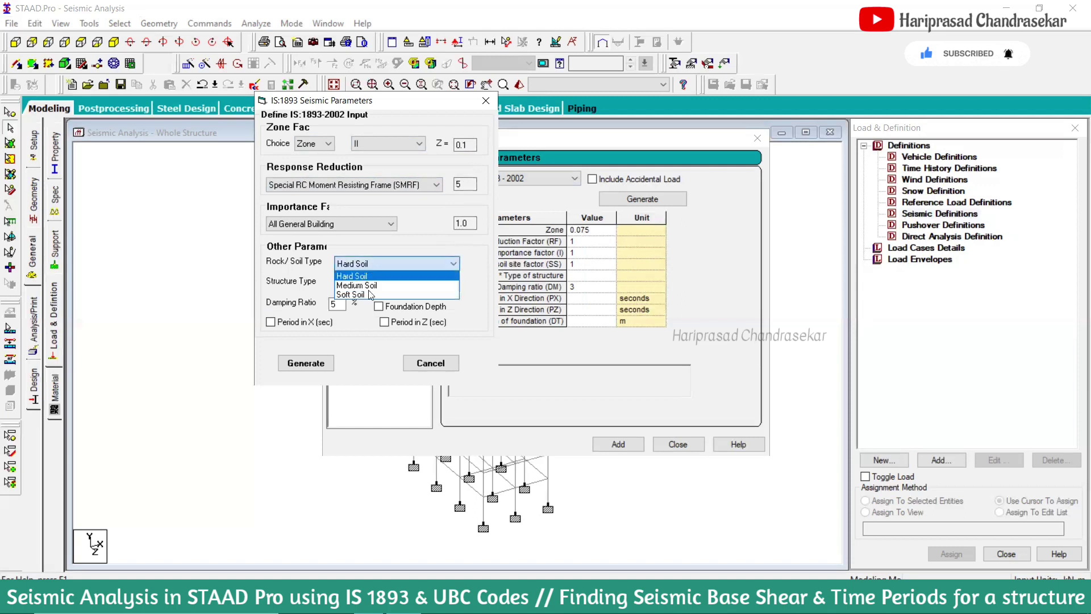
{"action": "left_click", "coordinate": [355, 276]}
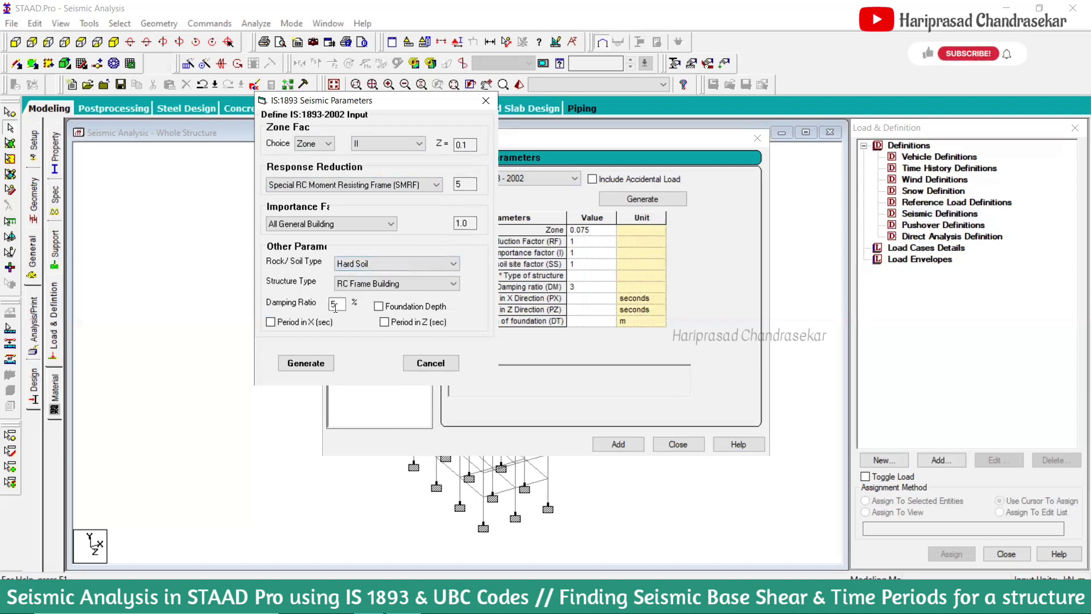
{"action": "left_click", "coordinate": [375, 284]}
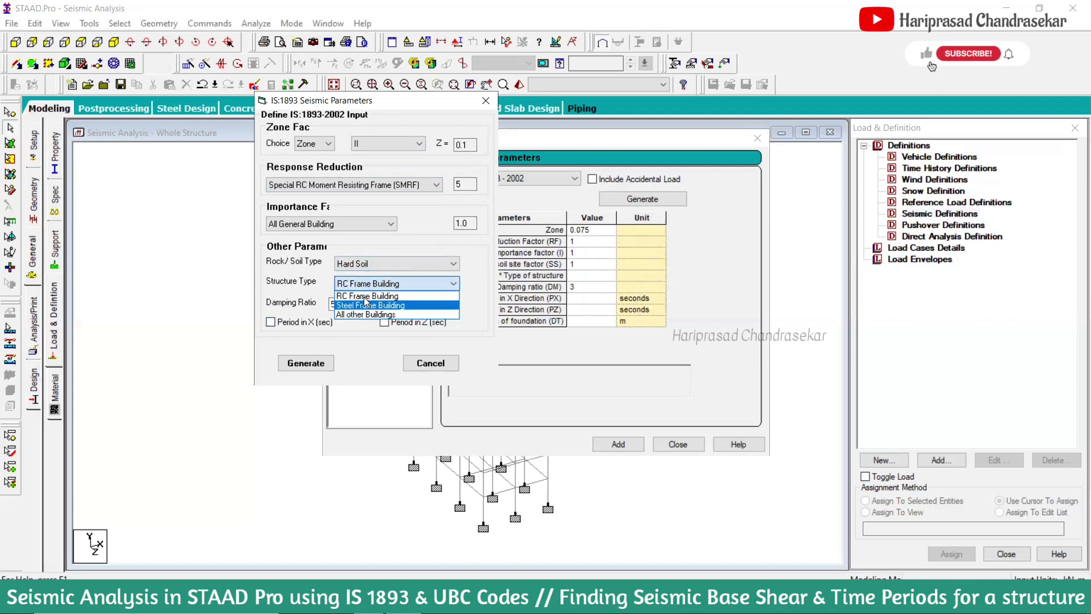
{"action": "left_click", "coordinate": [406, 240]}
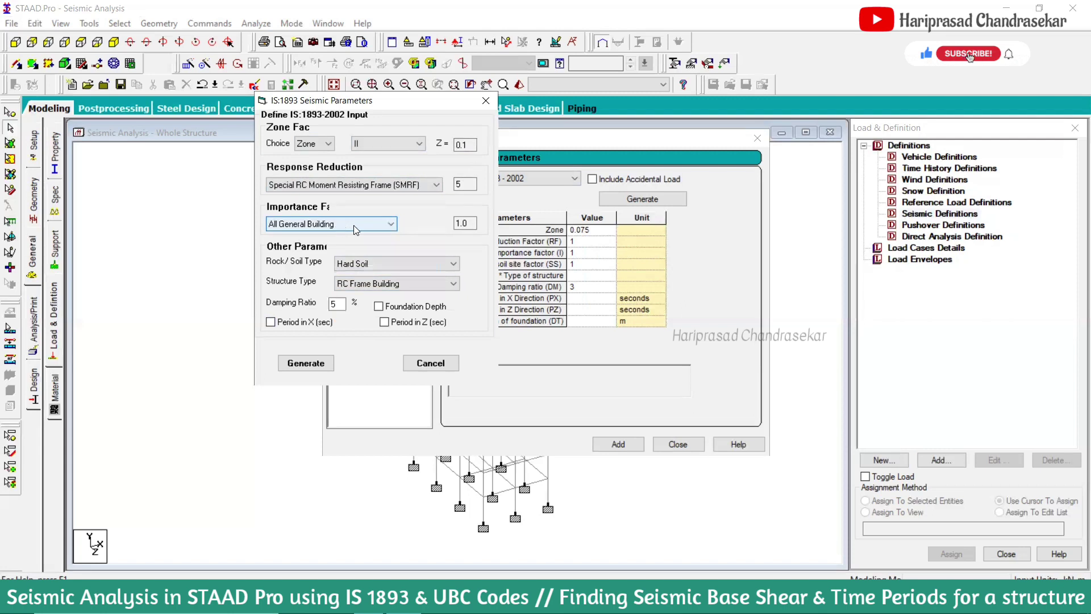
Try Important Building for the importance factor and switch back to All General Building
{"action": "left_click", "coordinate": [366, 225]}
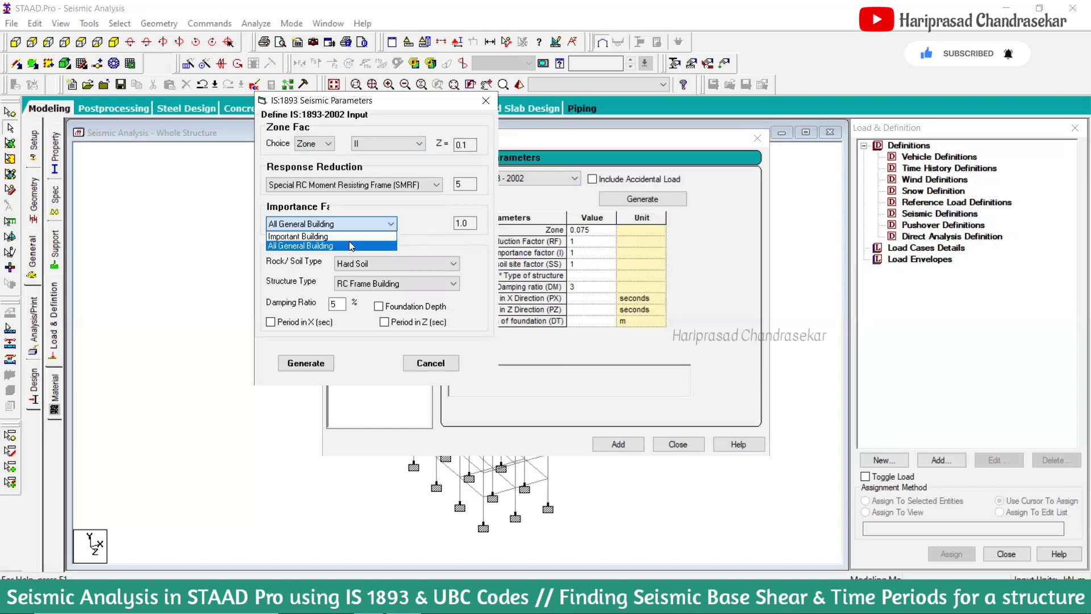
{"action": "left_click", "coordinate": [341, 235]}
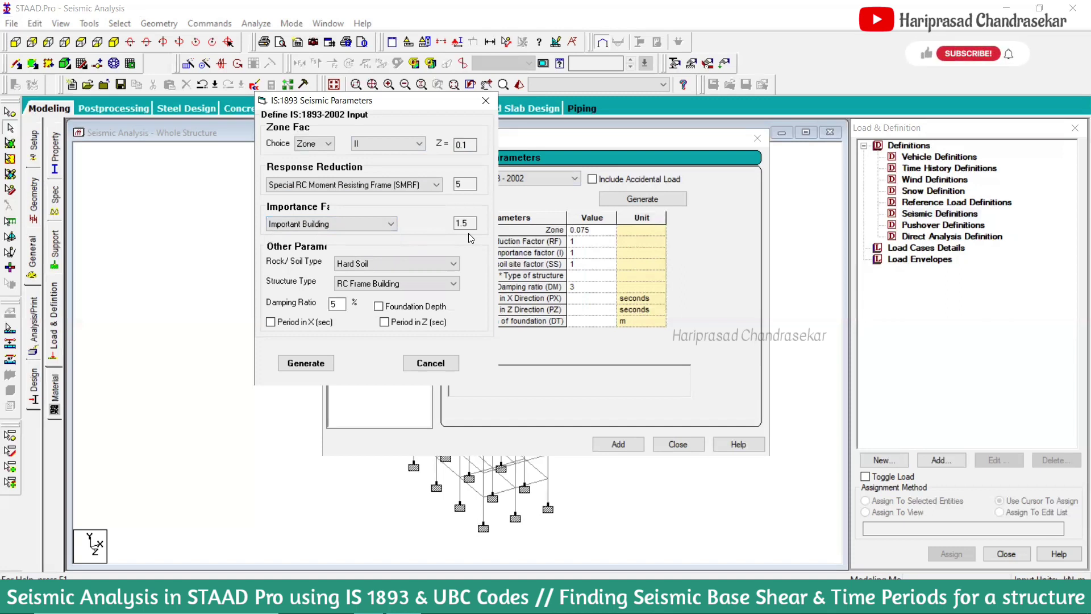
{"action": "left_click", "coordinate": [332, 225]}
{"action": "left_click", "coordinate": [316, 242]}
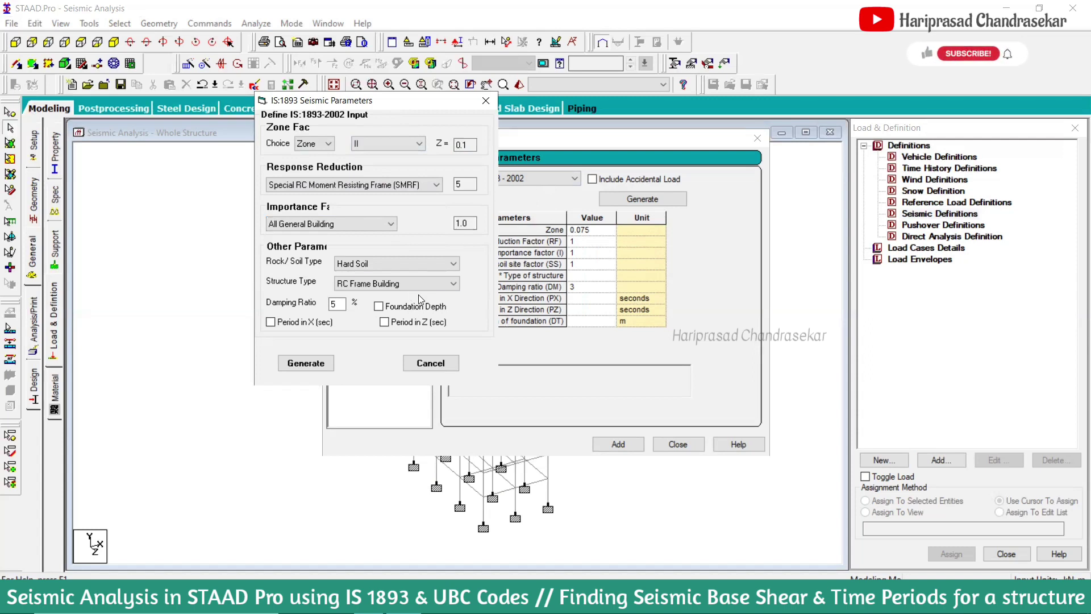
Generate and add the IS 1893 - 2002 seismic parameters, and add self weight with a factor of 1 to the definition
{"action": "left_click", "coordinate": [305, 363]}
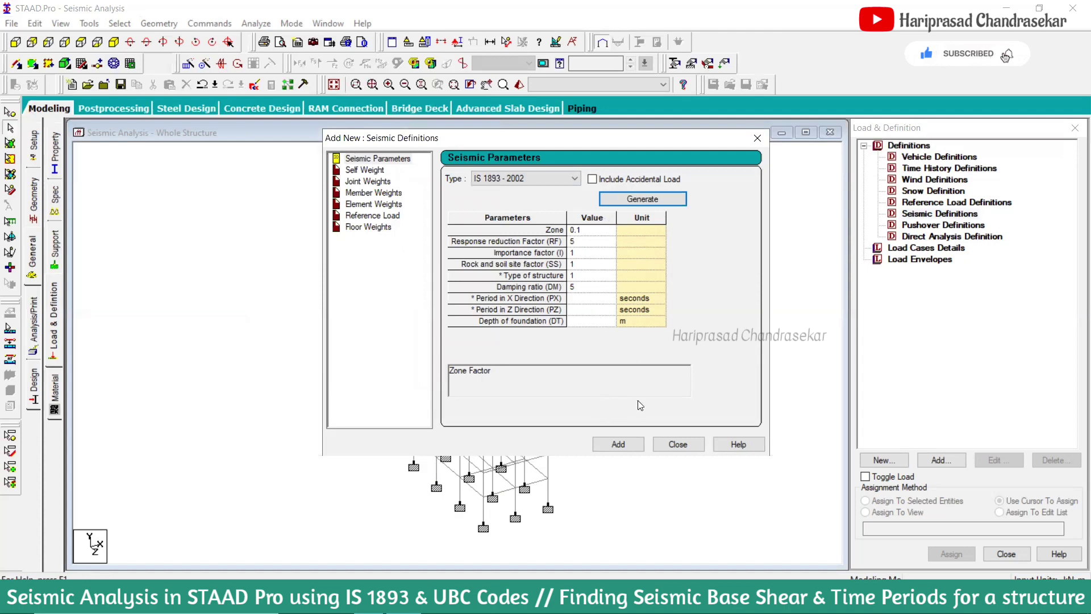
{"action": "left_click", "coordinate": [629, 444]}
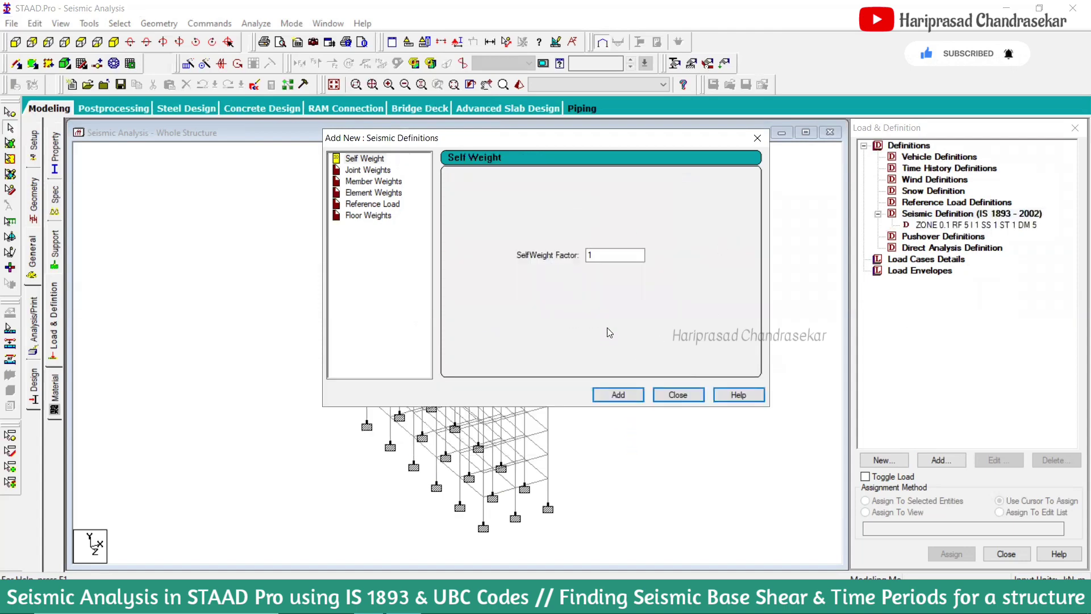
{"action": "left_click", "coordinate": [617, 394]}
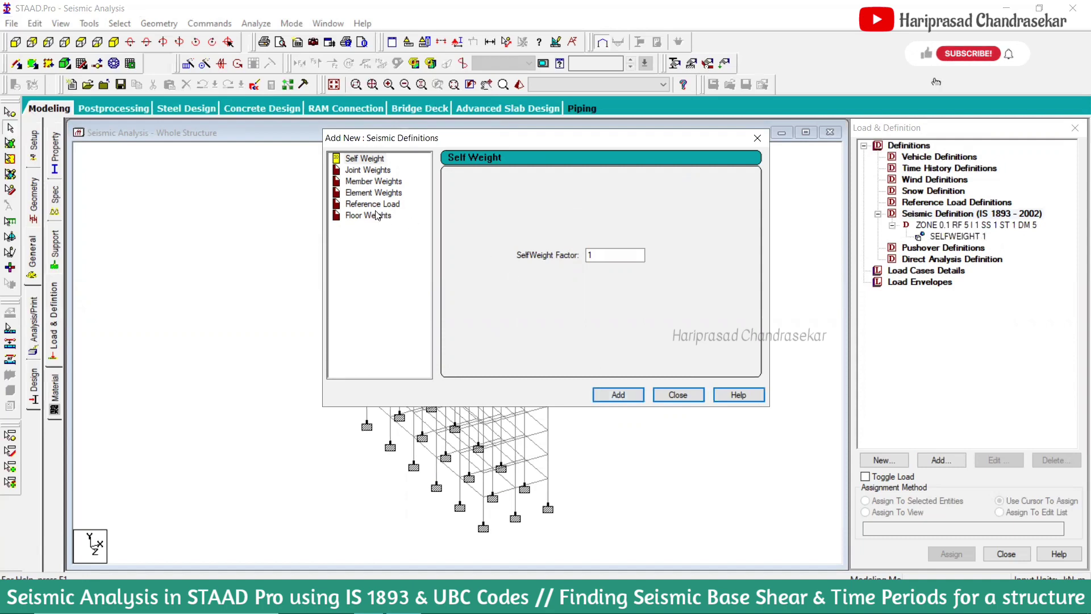
Examine the joint weight, member weight, element weight and reference load options of the seismic definition
{"action": "left_click", "coordinate": [367, 170]}
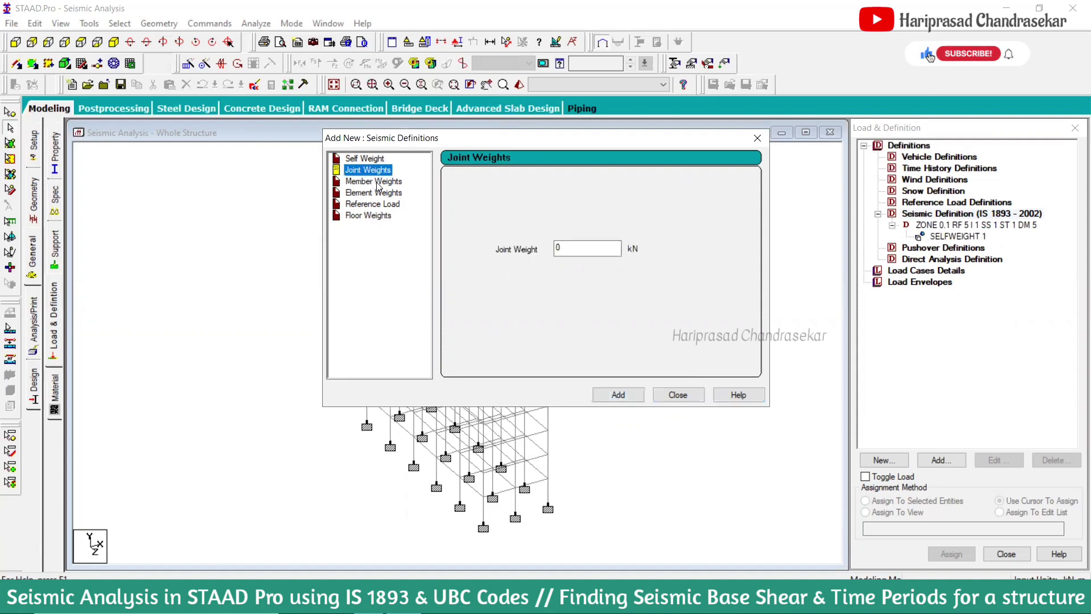
{"action": "left_click", "coordinate": [376, 182]}
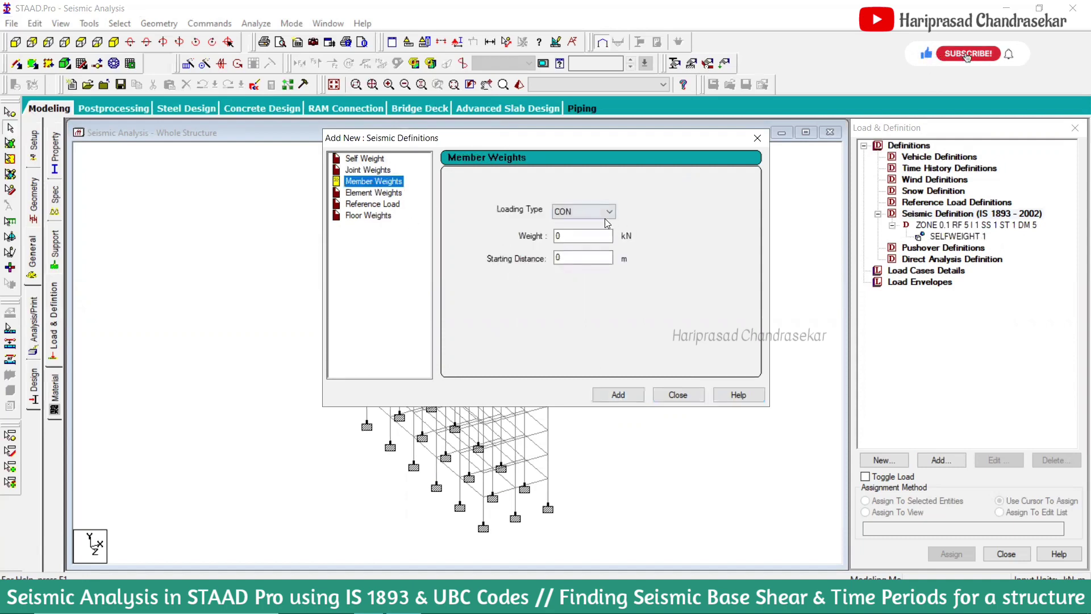
{"action": "left_click", "coordinate": [587, 212]}
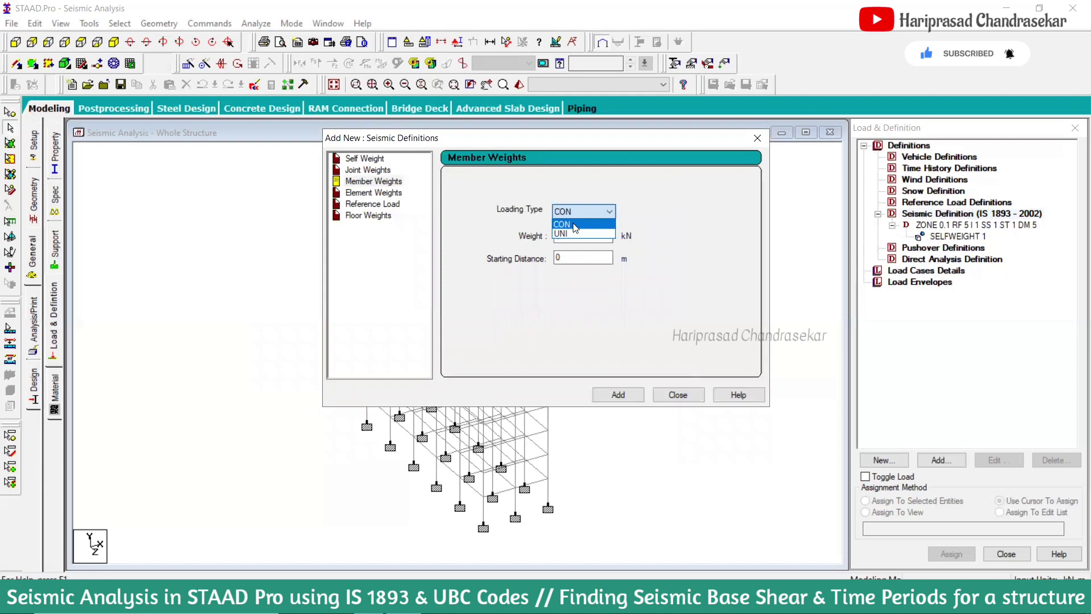
{"action": "left_click", "coordinate": [388, 199]}
{"action": "left_click", "coordinate": [390, 196]}
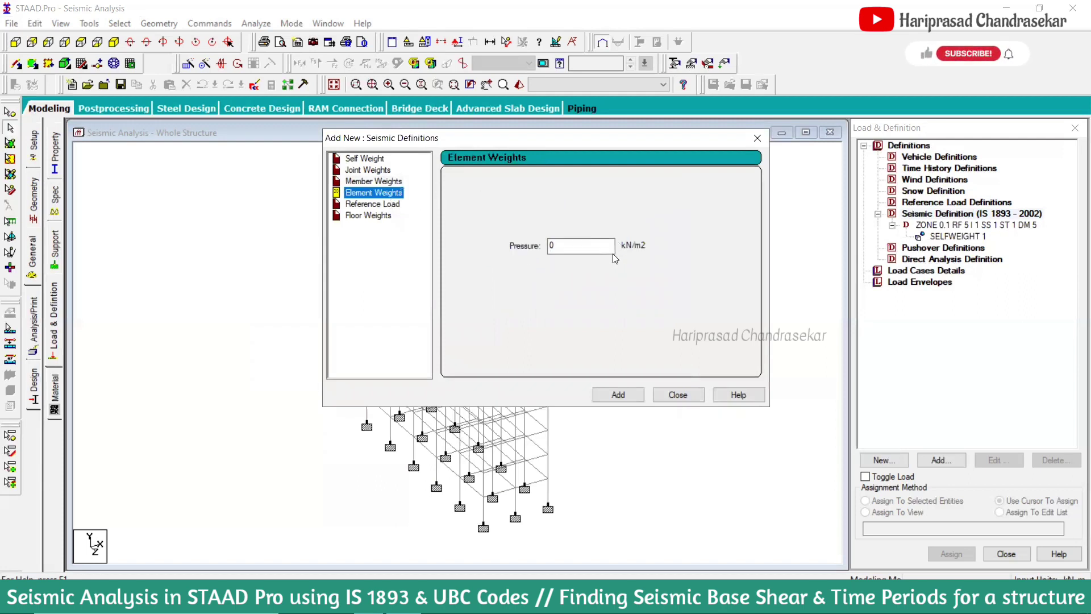
{"action": "left_click", "coordinate": [585, 246]}
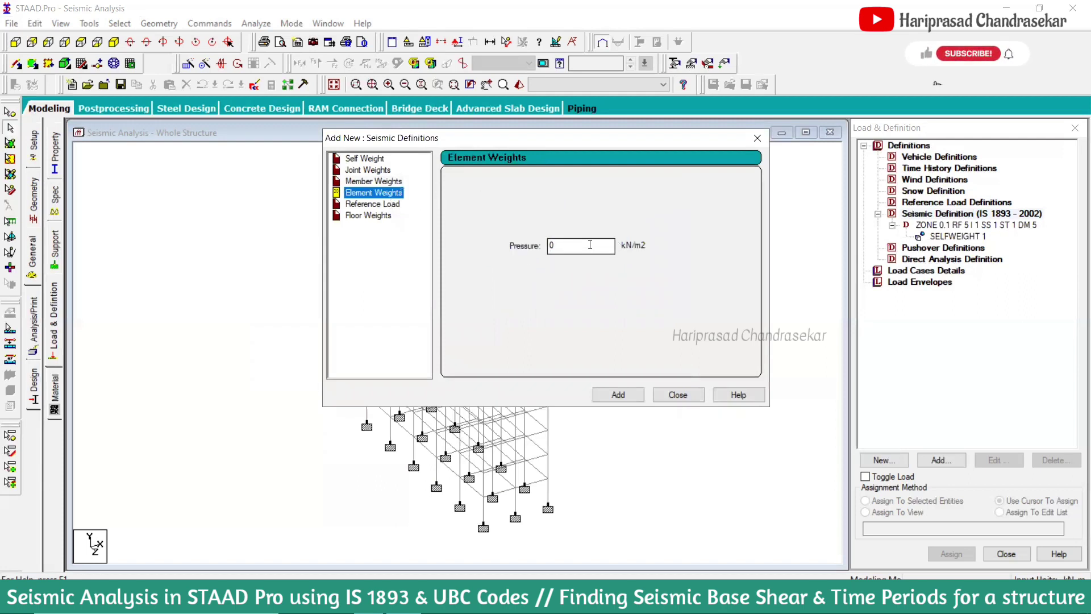
{"action": "left_click", "coordinate": [392, 205]}
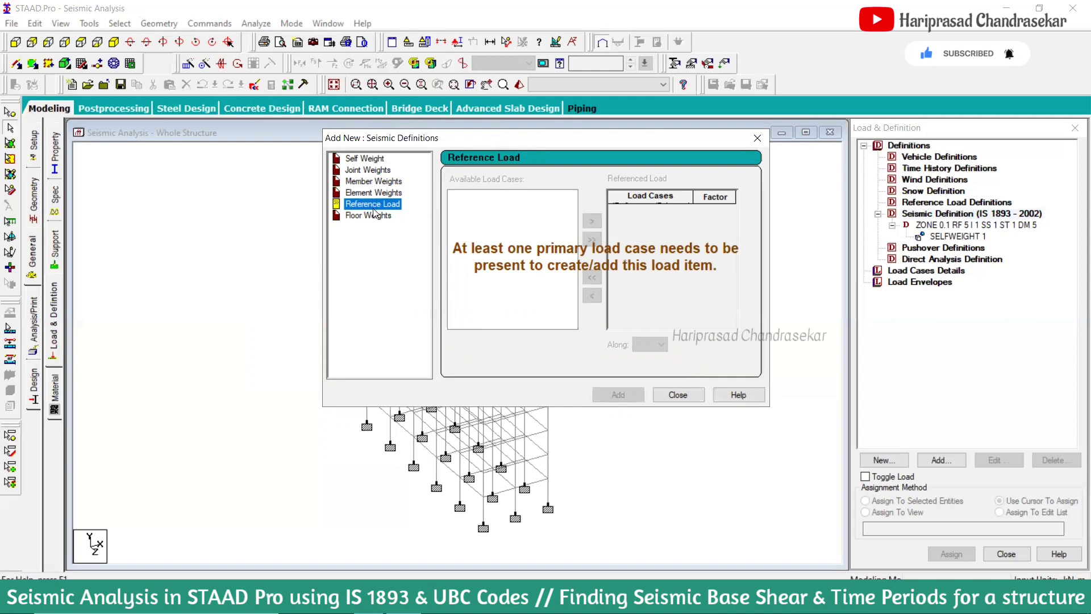
Set up a floor weight by range with a pressure of 3.5 kN/m2
{"action": "left_click", "coordinate": [370, 217]}
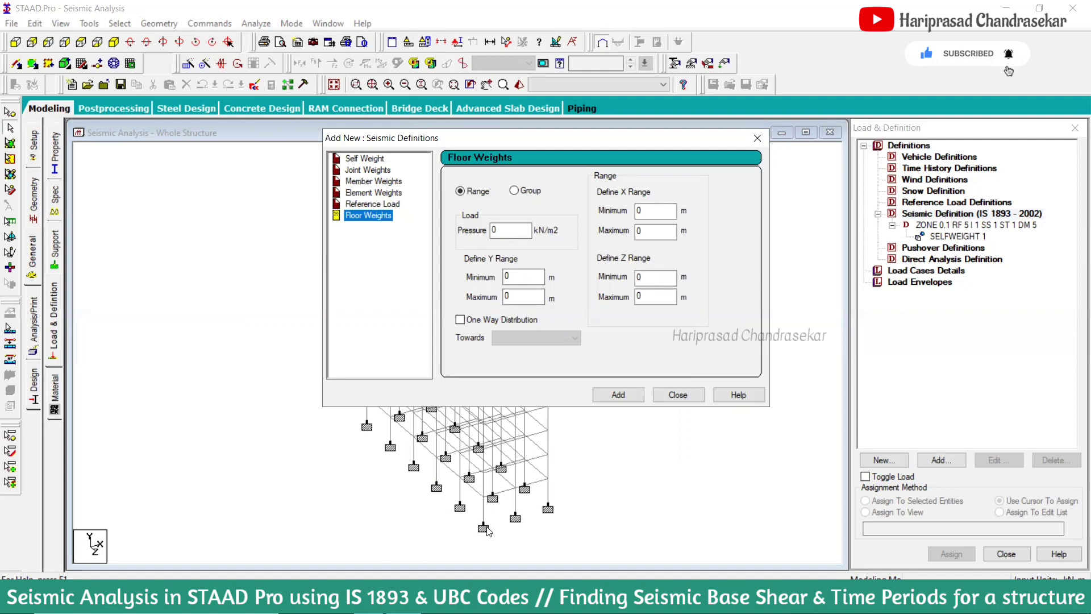
{"action": "key", "text": "BackSpace"}
{"action": "left_click_drag", "start_coordinate": [510, 231], "coordinate": [470, 235]}
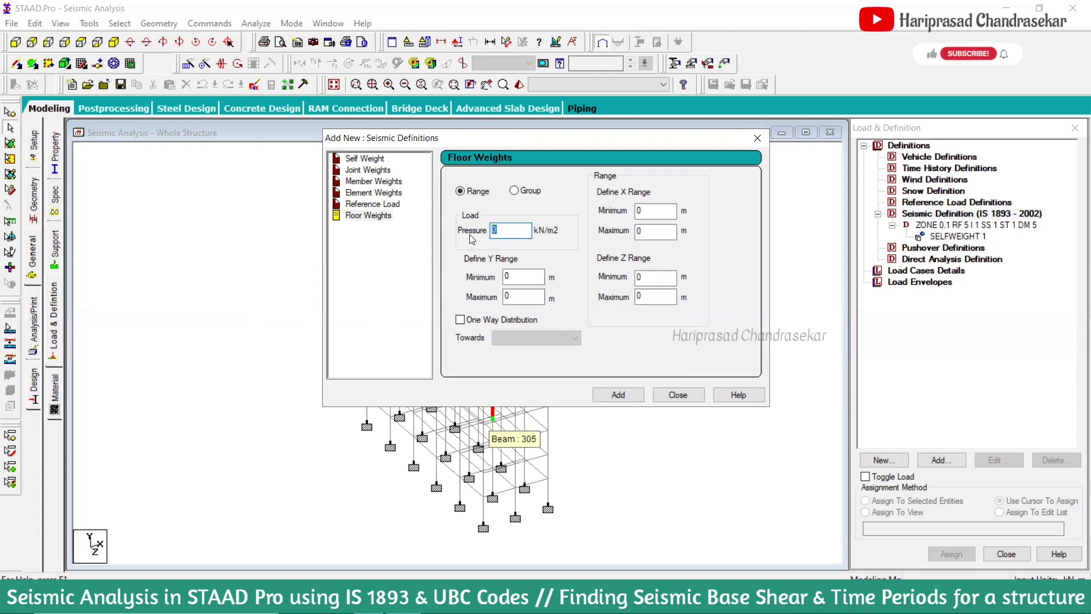
{"action": "type", "text": "3.5"}
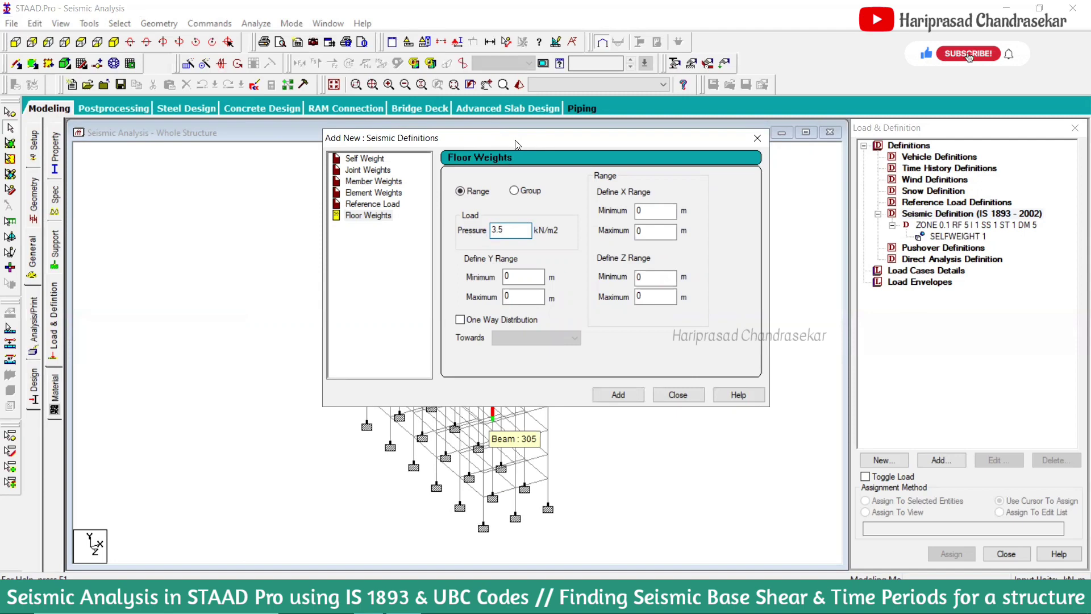
Measure the building's length, width and height with node-to-node distances between its corner nodes
{"action": "left_click_drag", "start_coordinate": [516, 145], "coordinate": [245, 38]}
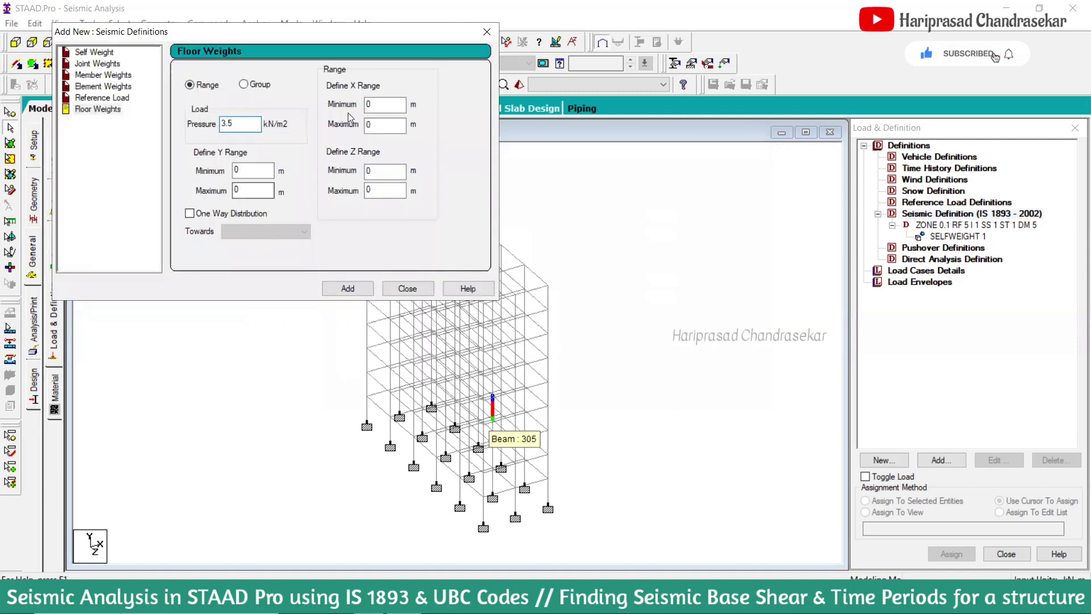
{"action": "left_click_drag", "start_coordinate": [376, 38], "coordinate": [1016, 102]}
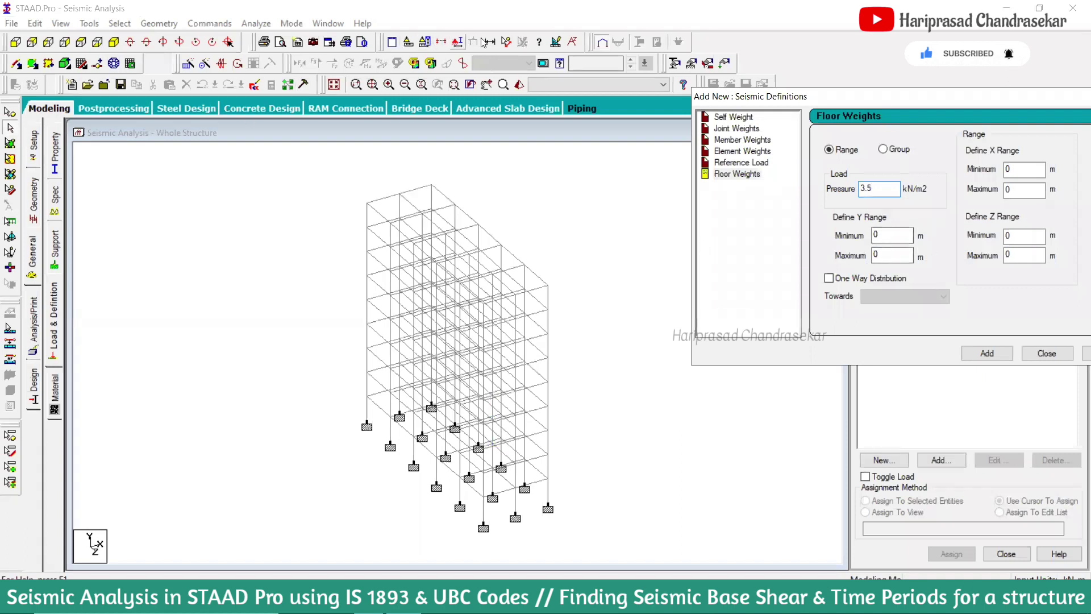
{"action": "left_click", "coordinate": [506, 41]}
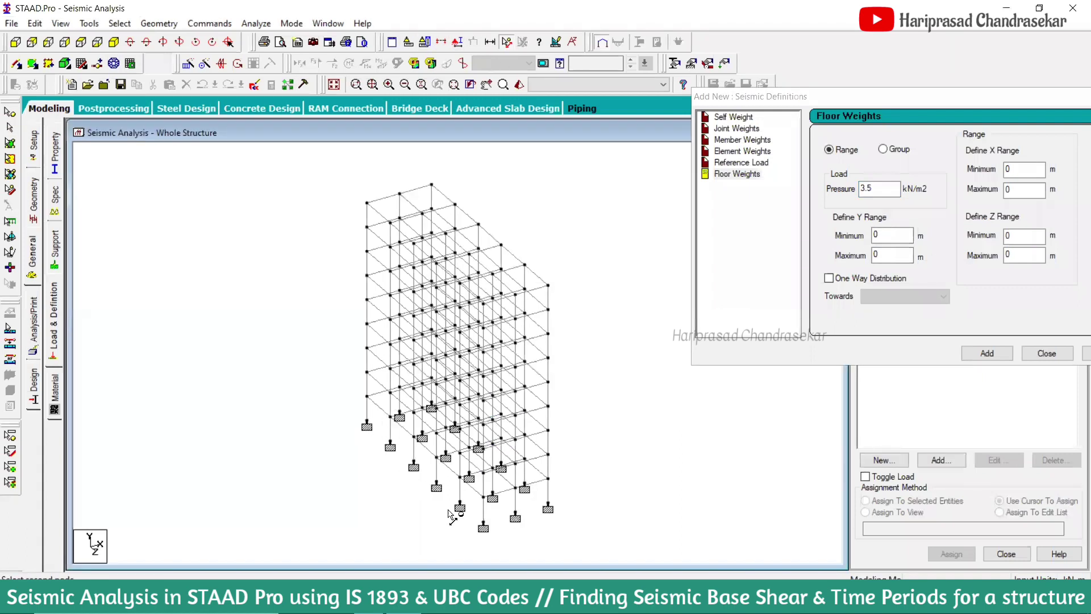
{"action": "left_click", "coordinate": [483, 527]}
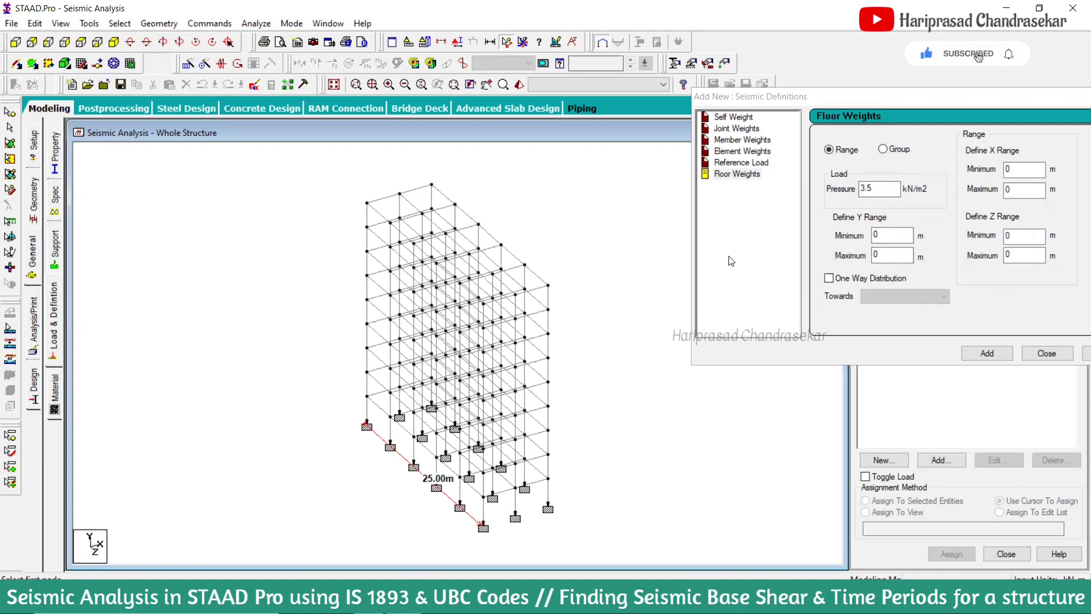
{"action": "left_click", "coordinate": [483, 523]}
{"action": "left_click", "coordinate": [548, 507]}
{"action": "left_click", "coordinate": [548, 508]}
{"action": "left_click", "coordinate": [548, 284]}
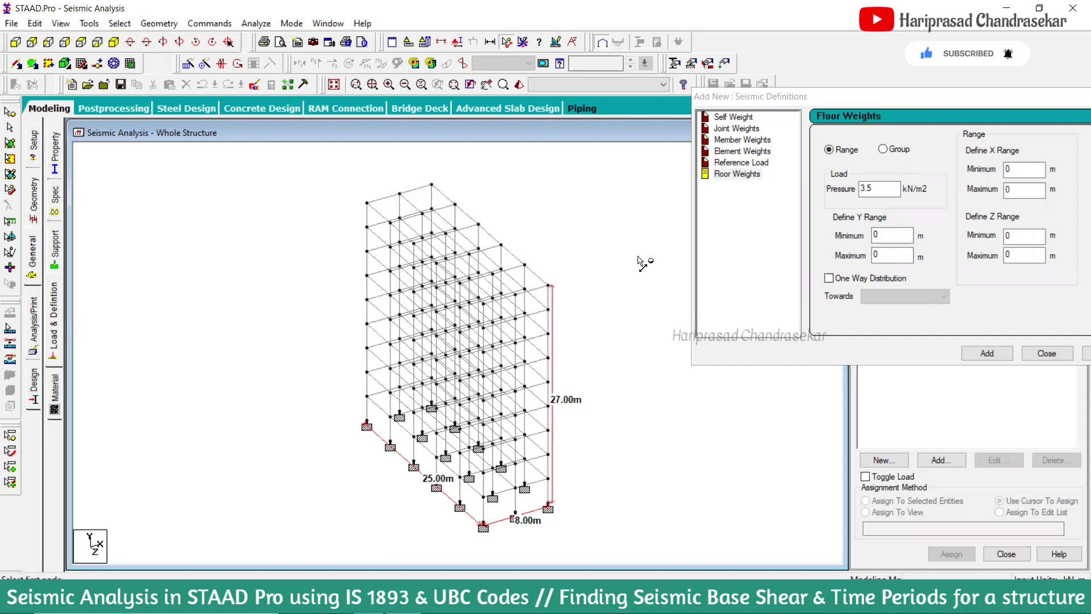
Set the floor weight's range maximums to 27 m in Y, 8 m in X and 25 m in Z
{"action": "left_click", "coordinate": [833, 101]}
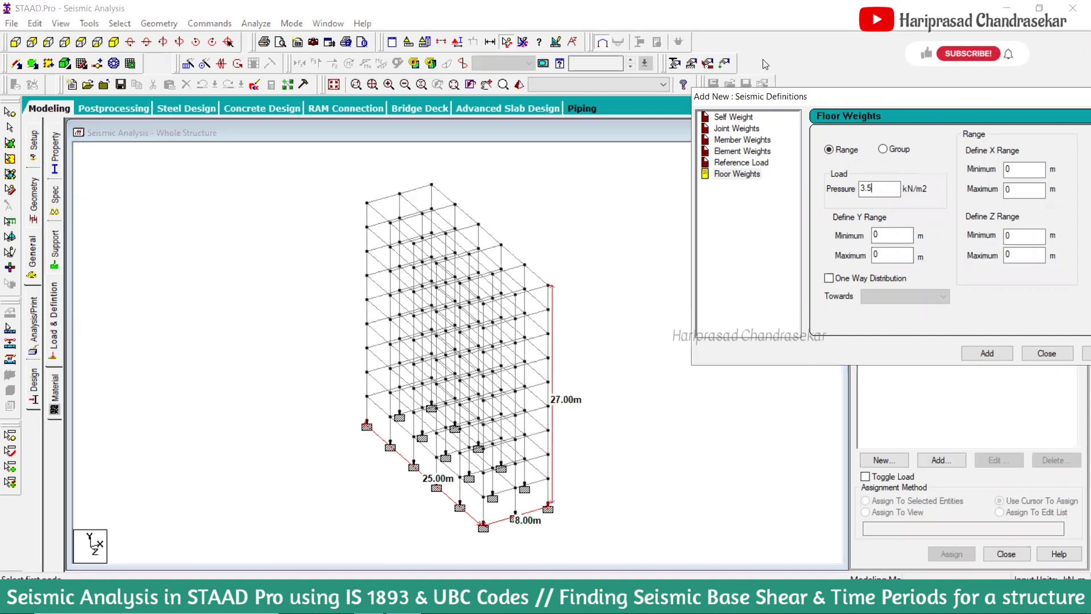
{"action": "left_click_drag", "start_coordinate": [766, 64], "coordinate": [758, 64]}
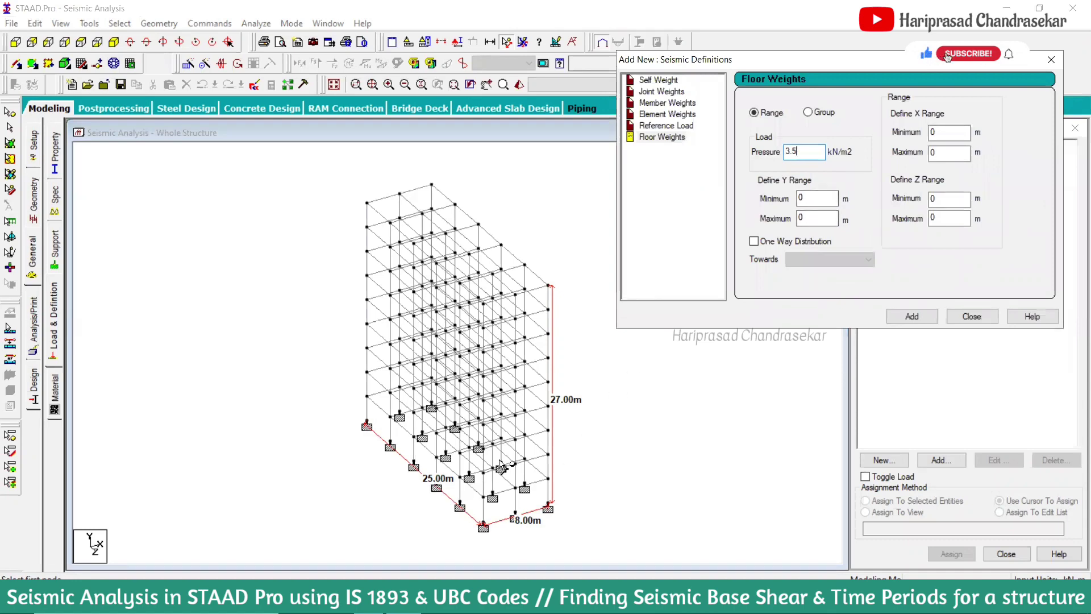
{"action": "double_click", "coordinate": [799, 218]}
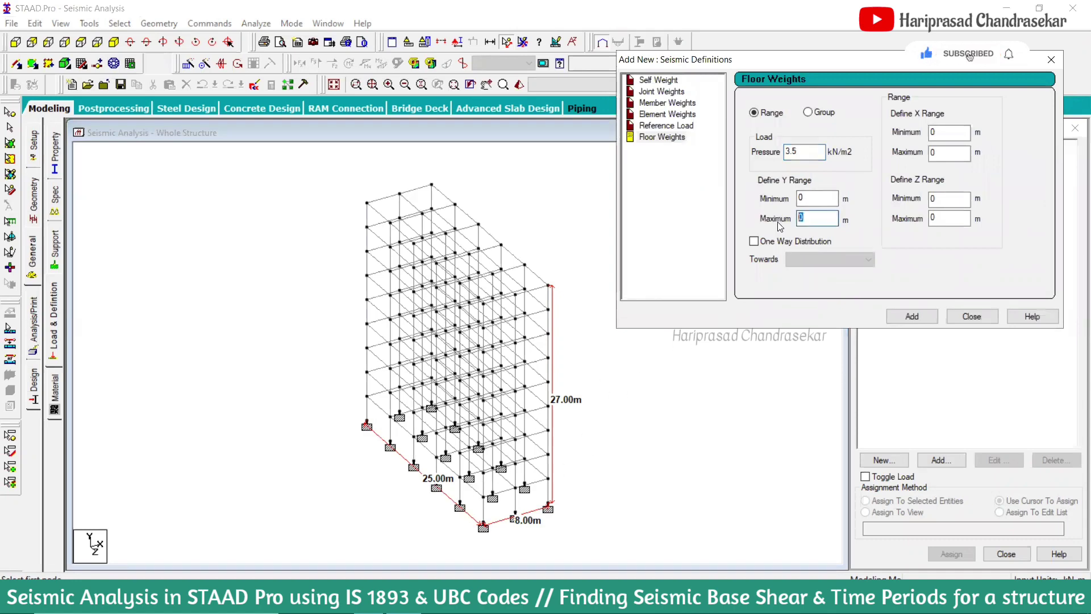
{"action": "type", "text": "27"}
{"action": "double_click", "coordinate": [955, 149]}
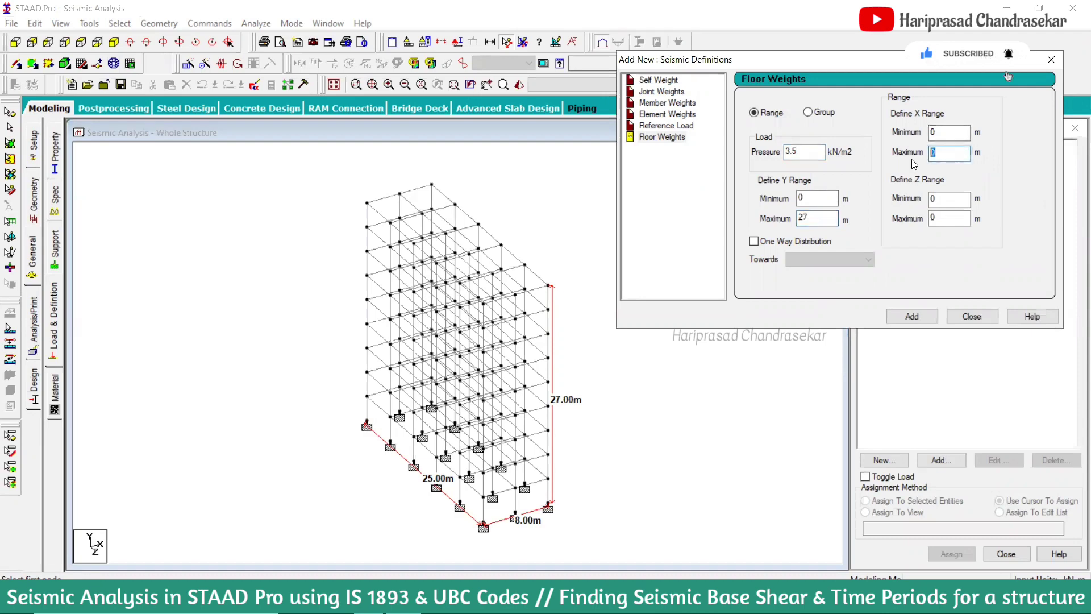
{"action": "type", "text": "8"}
{"action": "double_click", "coordinate": [946, 218]}
{"action": "type", "text": "25"}
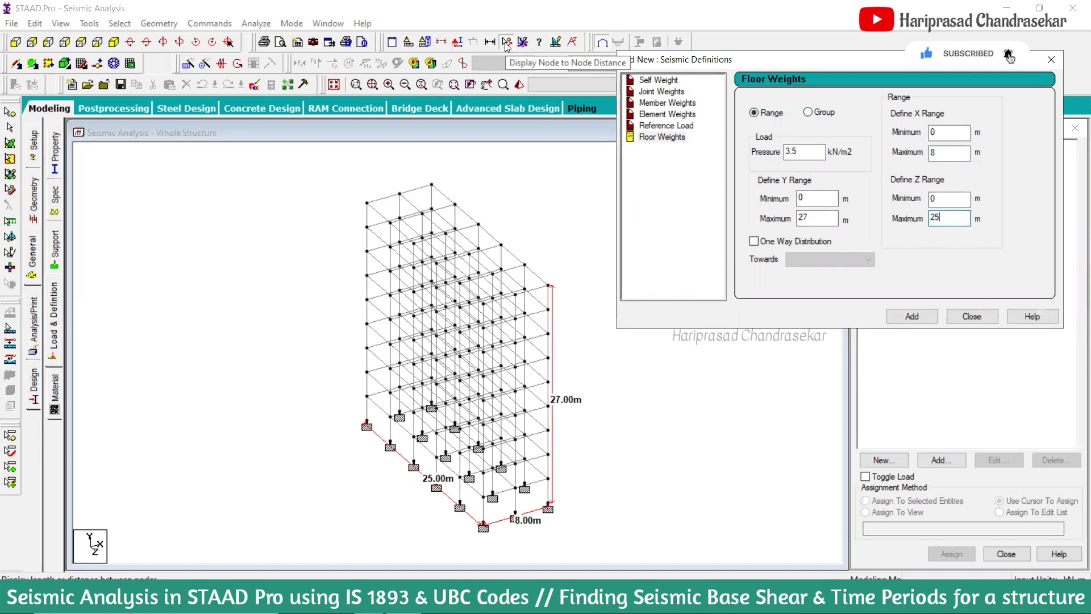
Clear the node-to-node distances, and briefly display the member dimensions of the whole view before removing them
{"action": "left_click", "coordinate": [523, 44]}
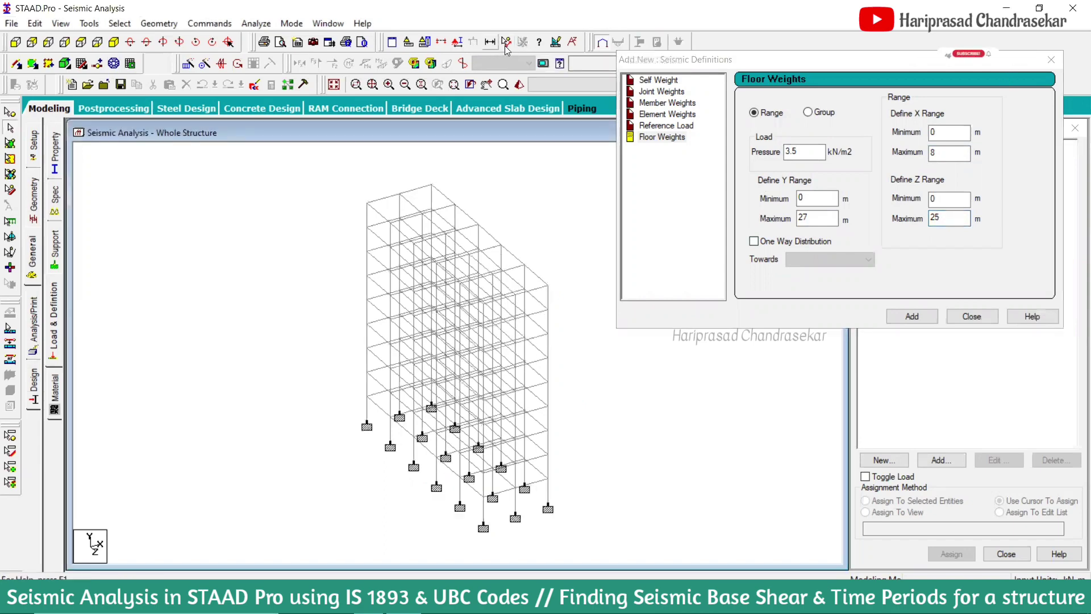
{"action": "left_click", "coordinate": [506, 43]}
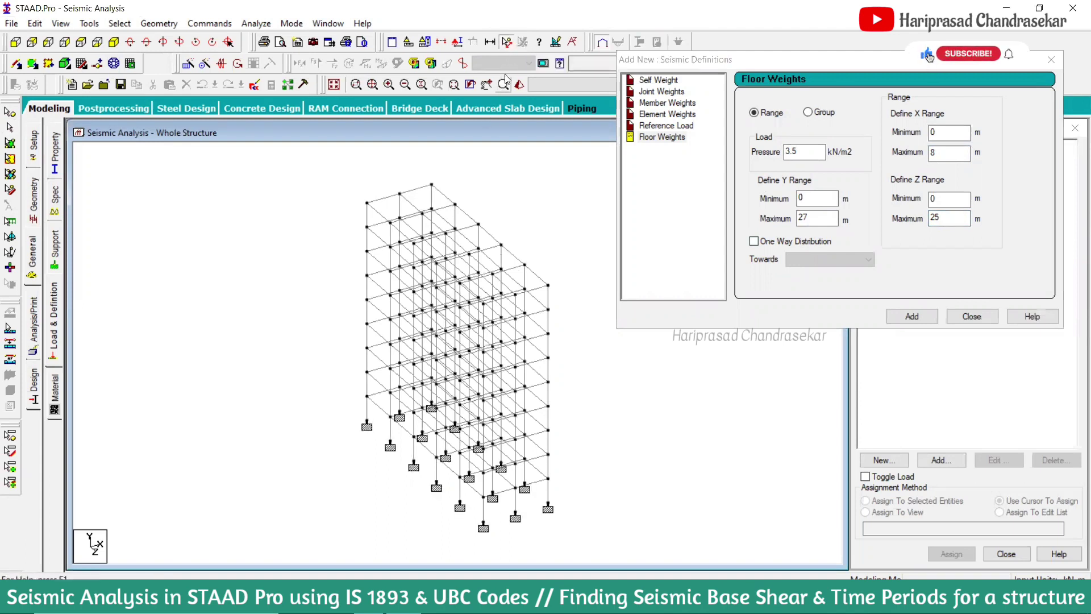
{"action": "left_click", "coordinate": [489, 43]}
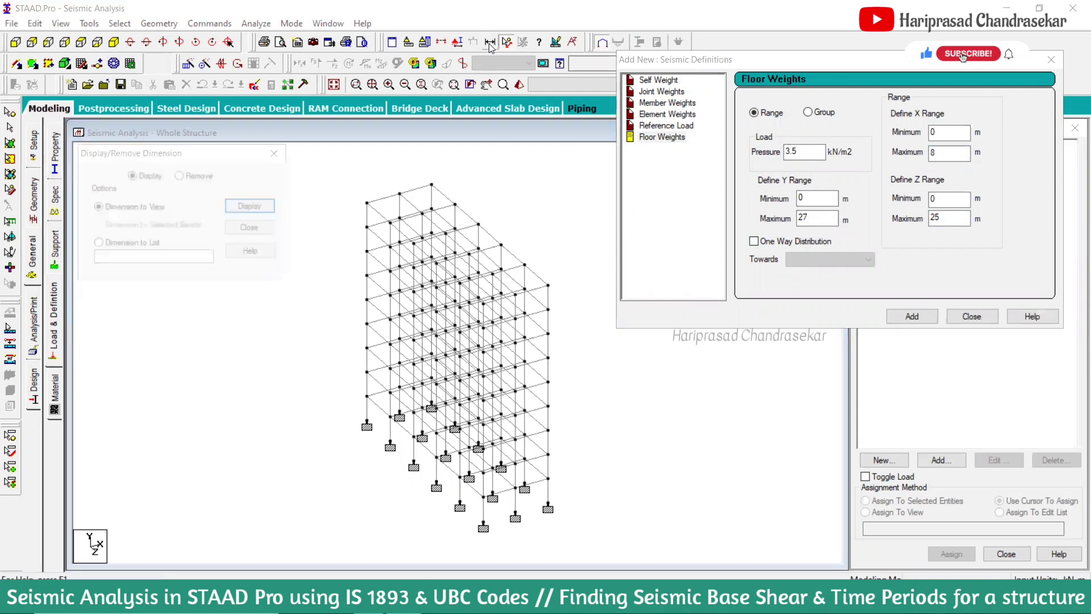
{"action": "left_click", "coordinate": [240, 209]}
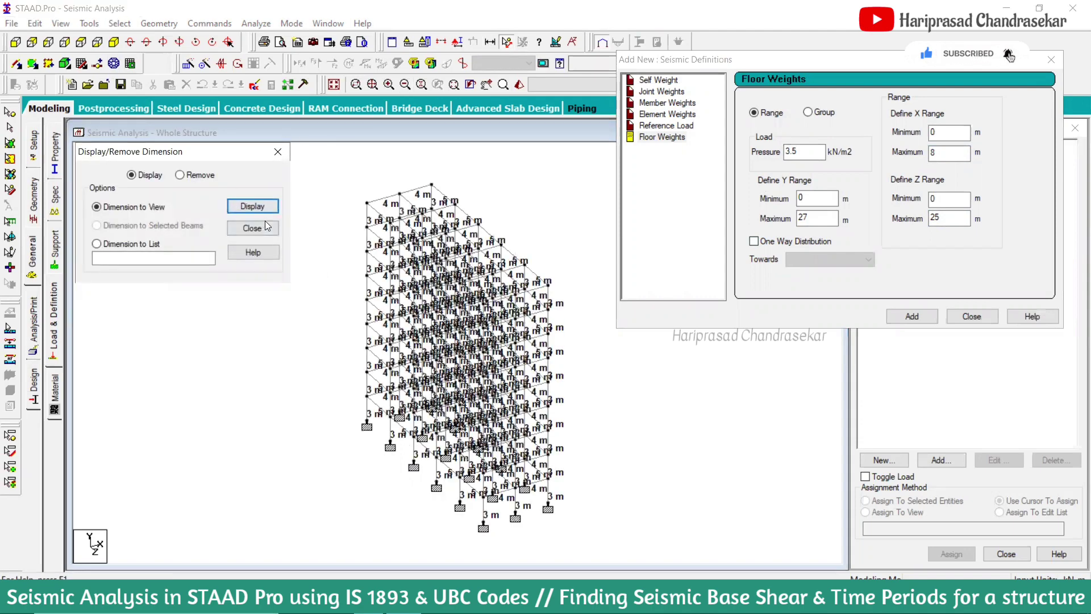
{"action": "left_click", "coordinate": [200, 175]}
{"action": "left_click", "coordinate": [265, 207]}
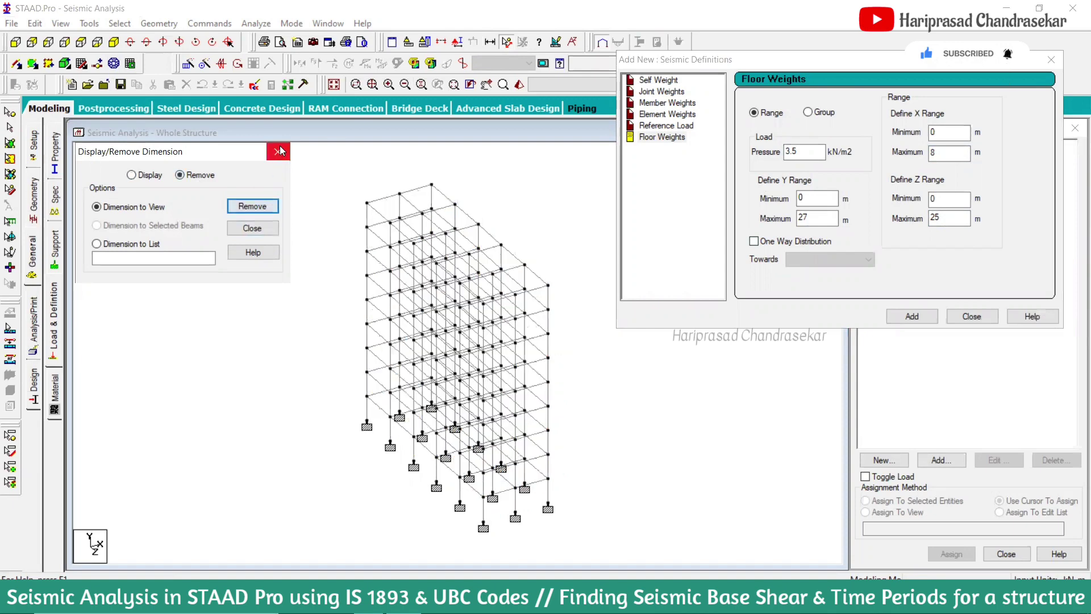
{"action": "left_click", "coordinate": [277, 151]}
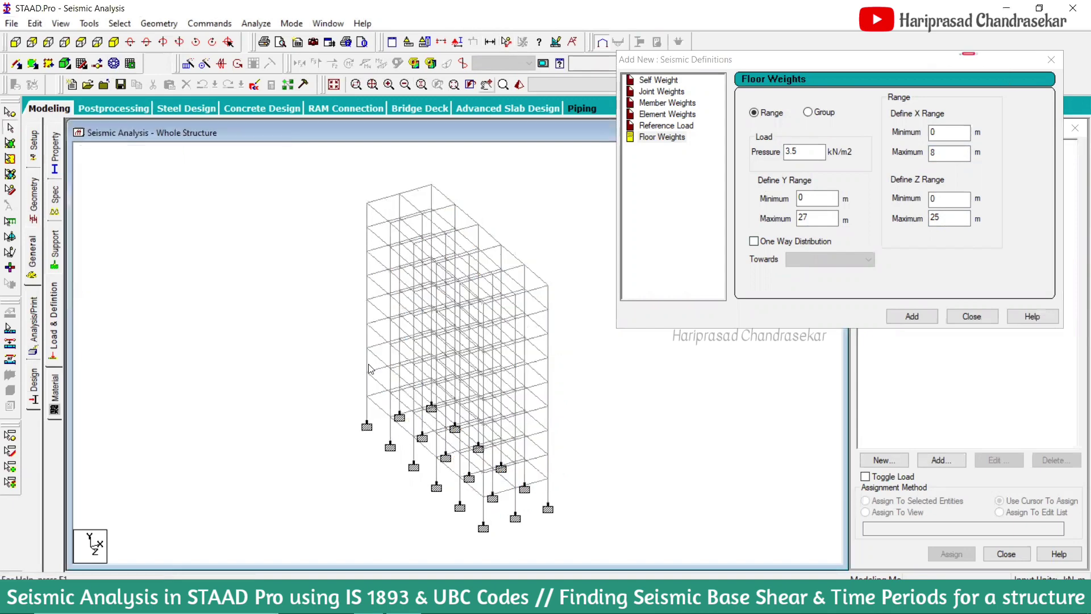
Measure the building's length, width and height again with node-to-node distances along the base edges and a corner column
{"action": "left_click", "coordinate": [507, 41]}
{"action": "left_click", "coordinate": [366, 426]}
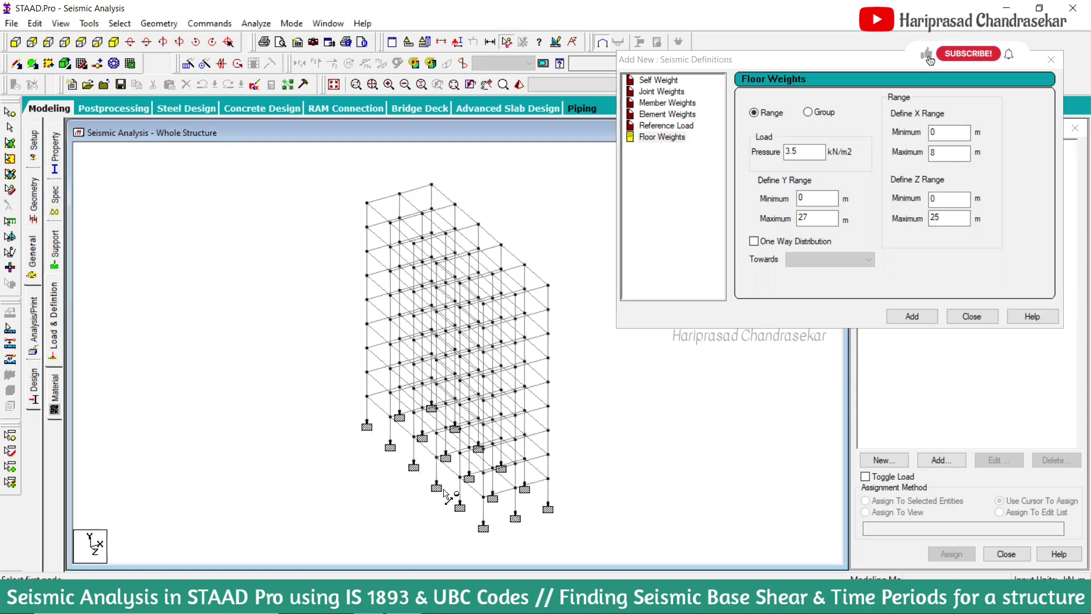
{"action": "left_click", "coordinate": [483, 525]}
{"action": "left_click", "coordinate": [483, 526]}
{"action": "left_click", "coordinate": [548, 508]}
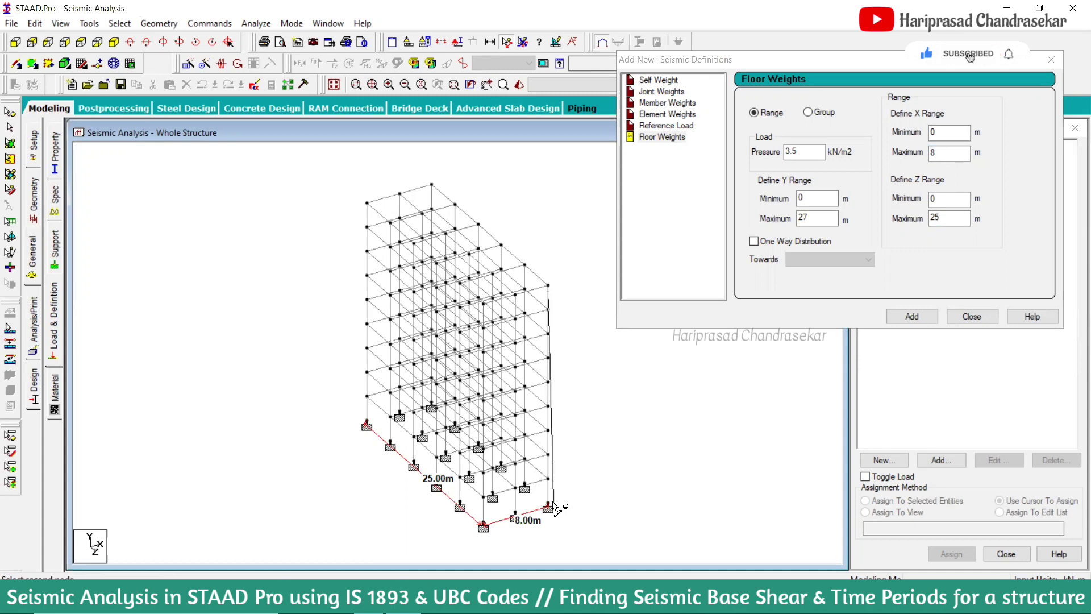
{"action": "left_click", "coordinate": [563, 502]}
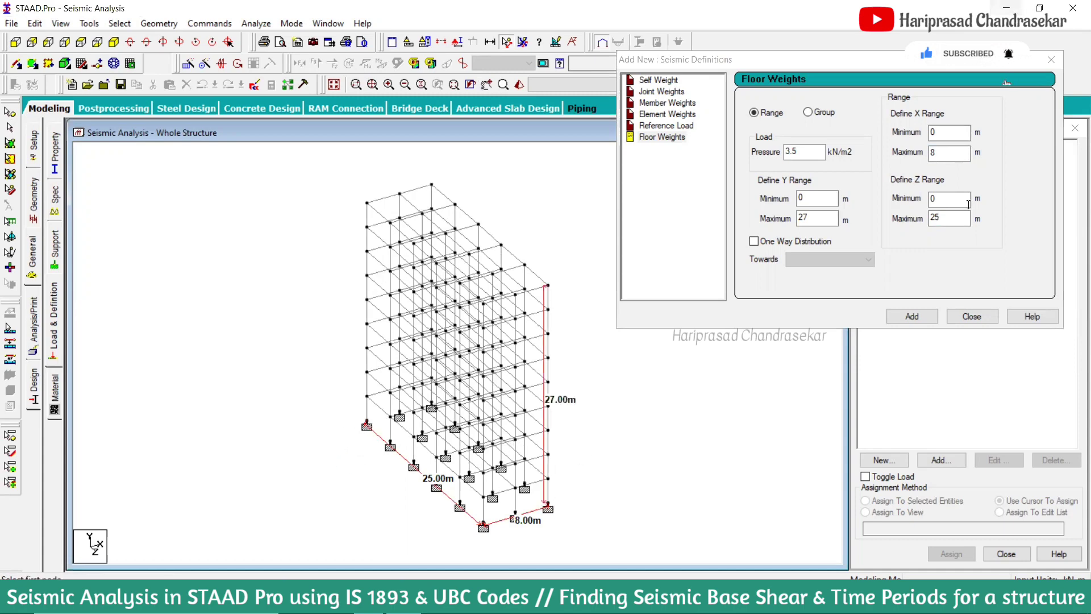
{"action": "left_click", "coordinate": [814, 198]}
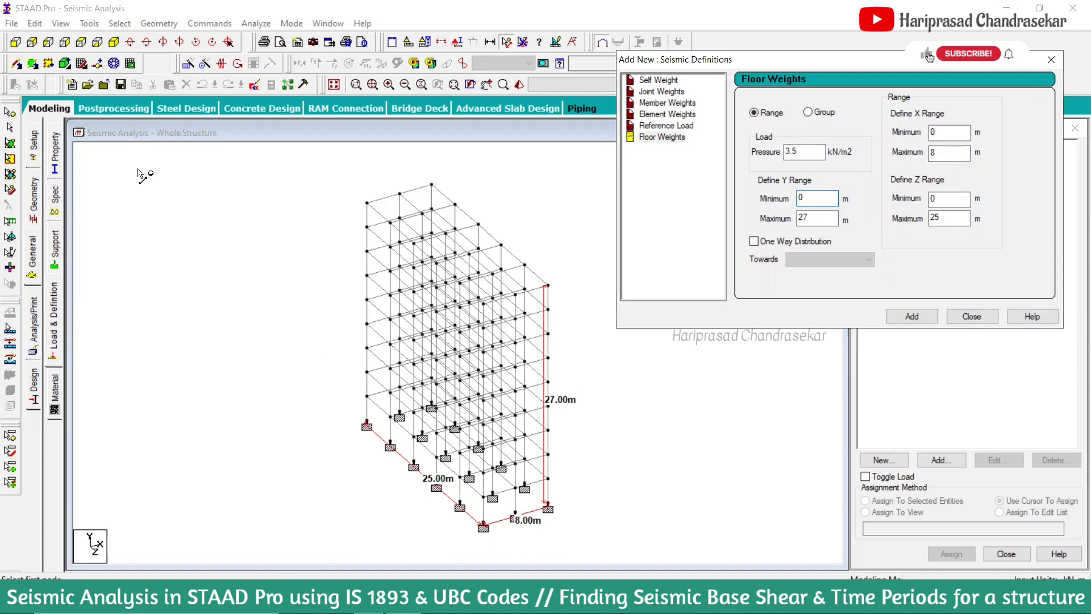
Check the coordinates of the base corner node at the origin and the diagonally opposite top corner node against the floor weight ranges
{"action": "left_click", "coordinate": [12, 114]}
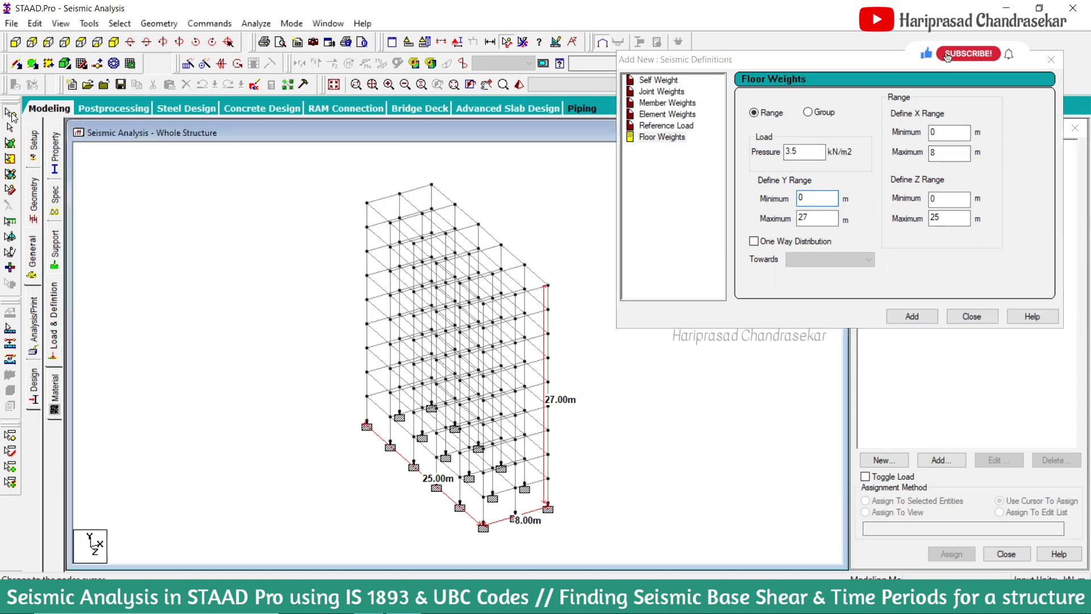
{"action": "double_click", "coordinate": [367, 424]}
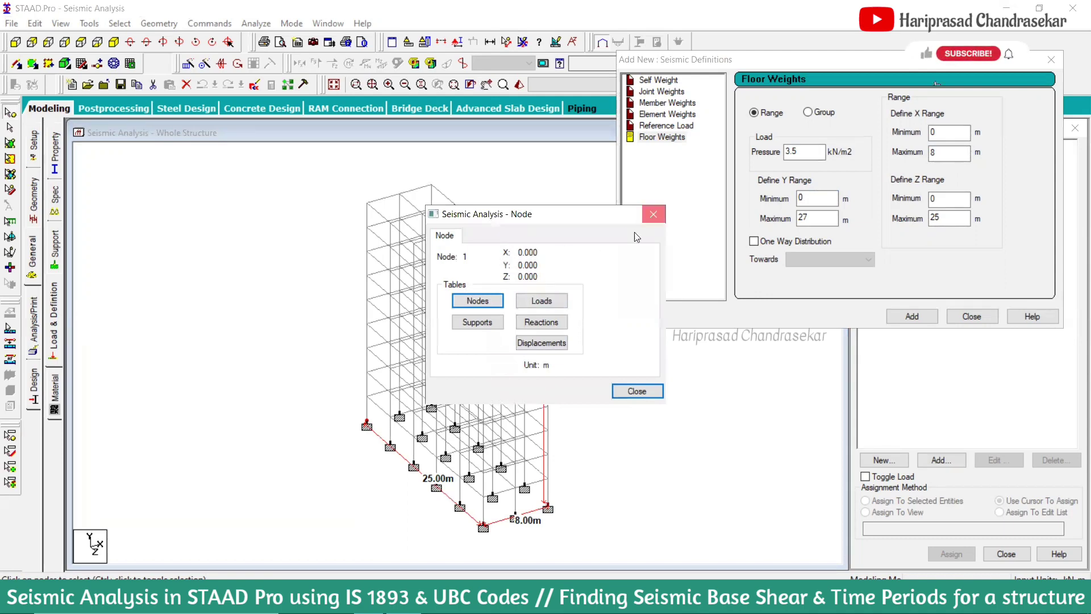
{"action": "left_click", "coordinate": [654, 215]}
{"action": "double_click", "coordinate": [549, 291]}
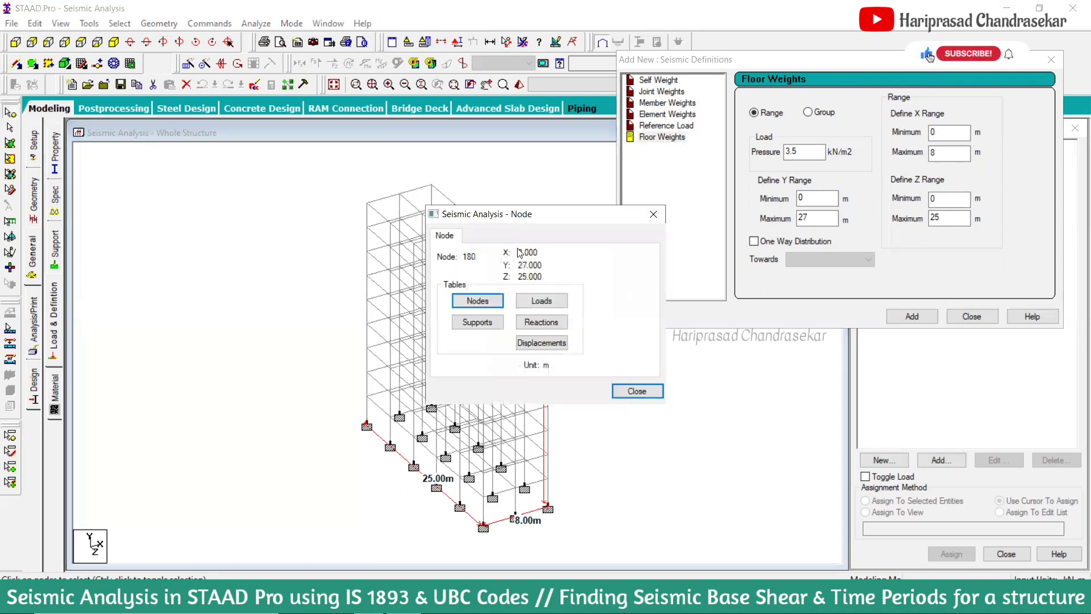
{"action": "left_click", "coordinate": [653, 214]}
{"action": "double_click", "coordinate": [367, 424]}
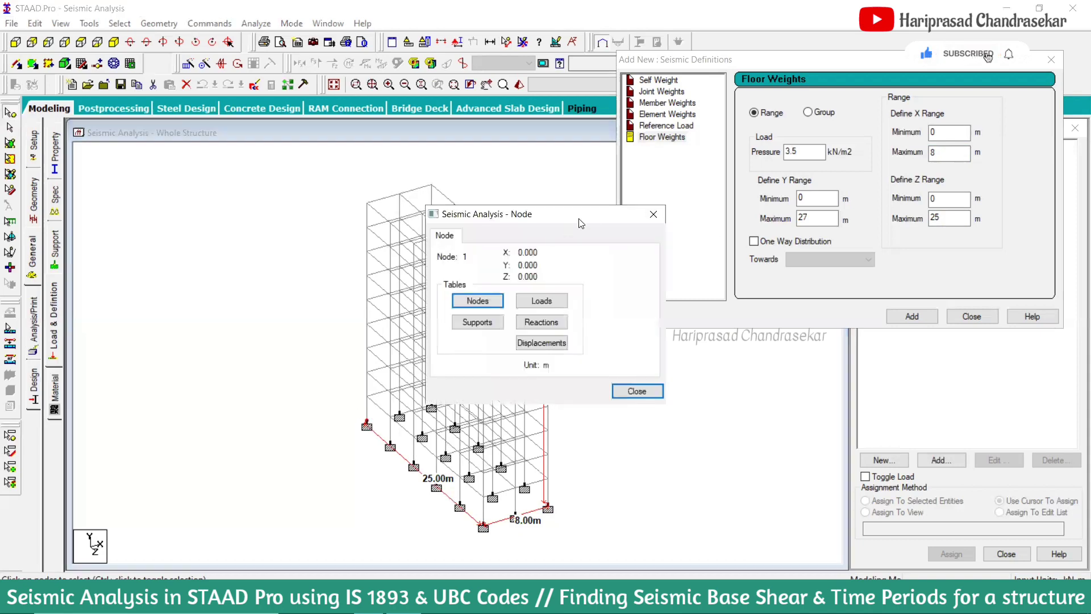
{"action": "left_click", "coordinate": [652, 215]}
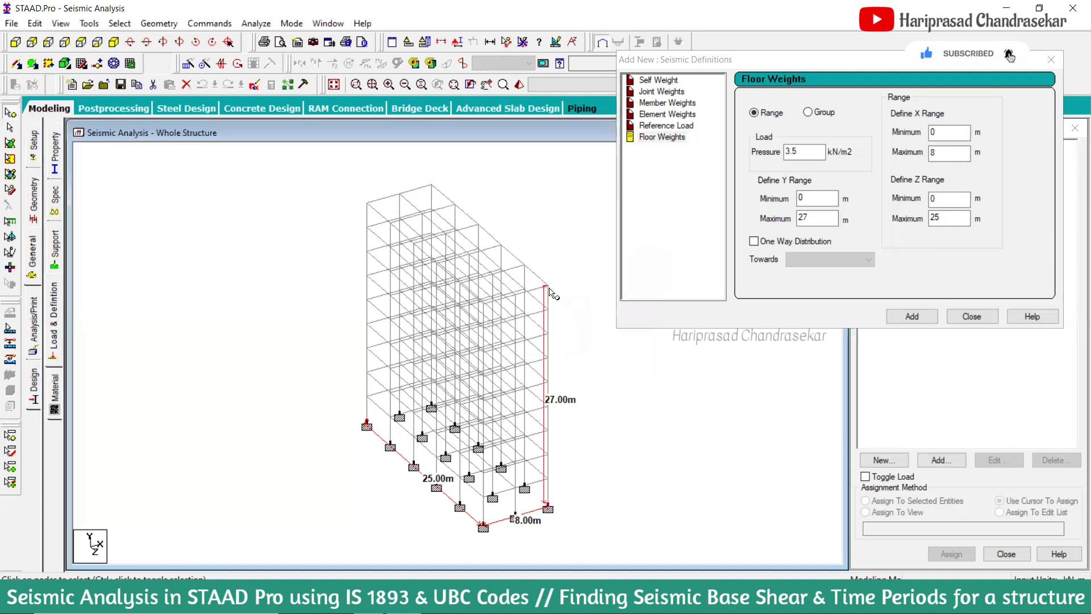
{"action": "double_click", "coordinate": [548, 286]}
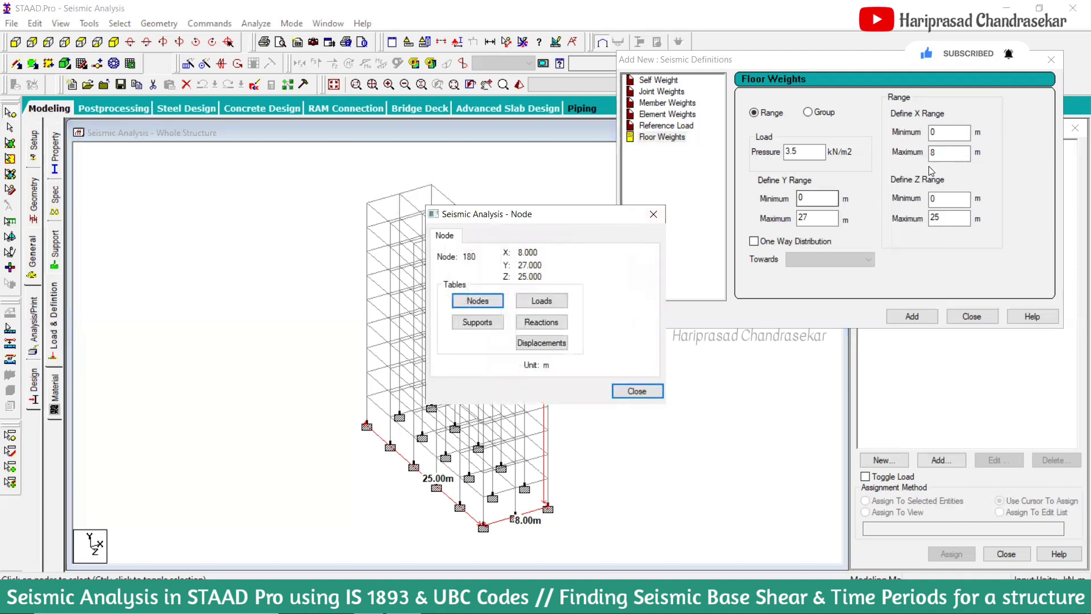
{"action": "left_click", "coordinate": [653, 219]}
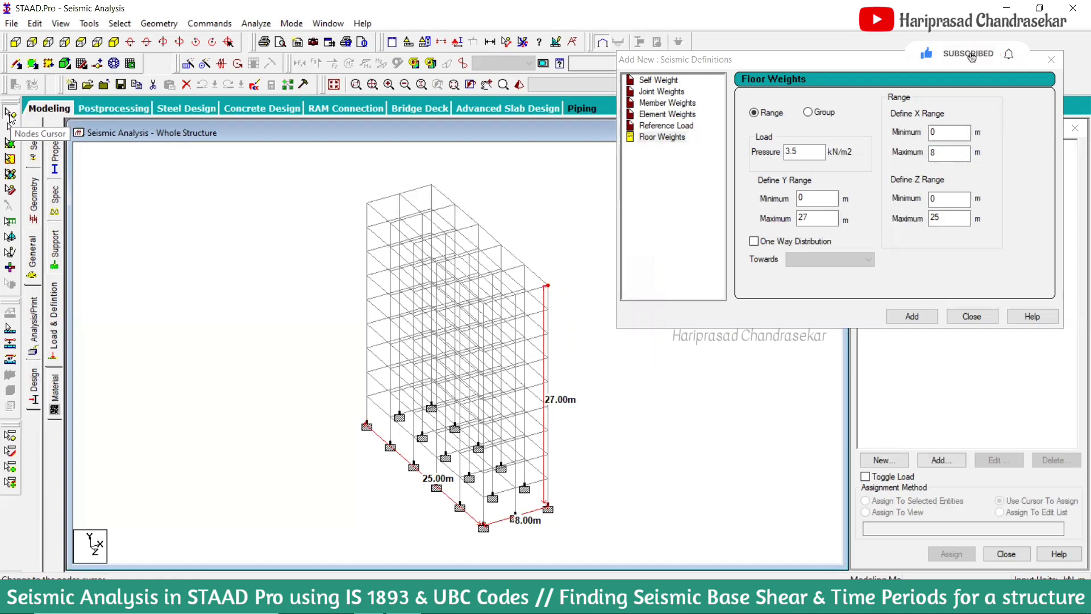
{"action": "left_click", "coordinate": [10, 115]}
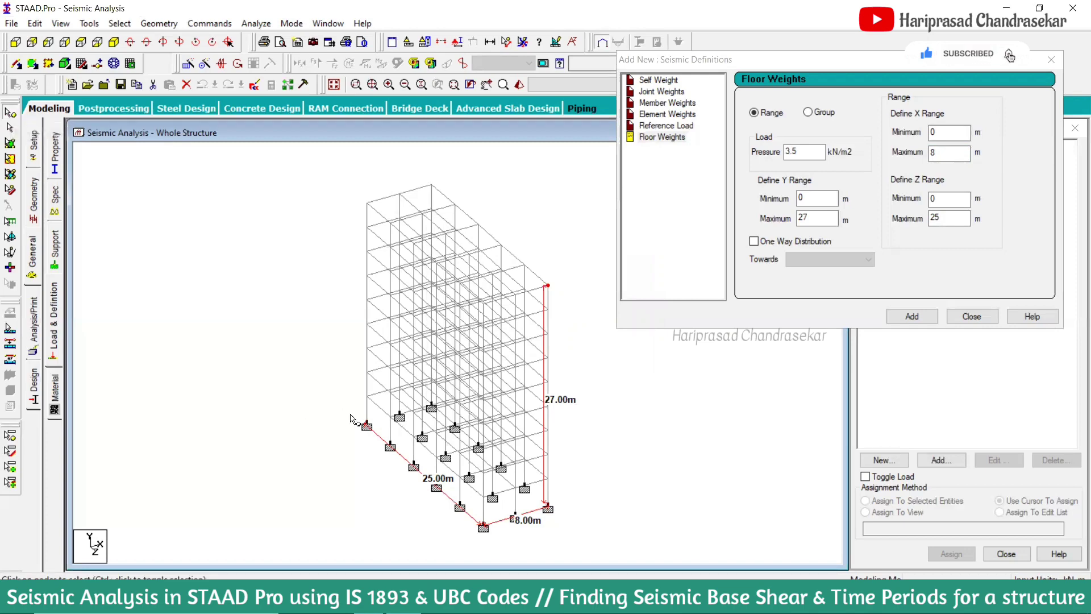
{"action": "double_click", "coordinate": [367, 425]}
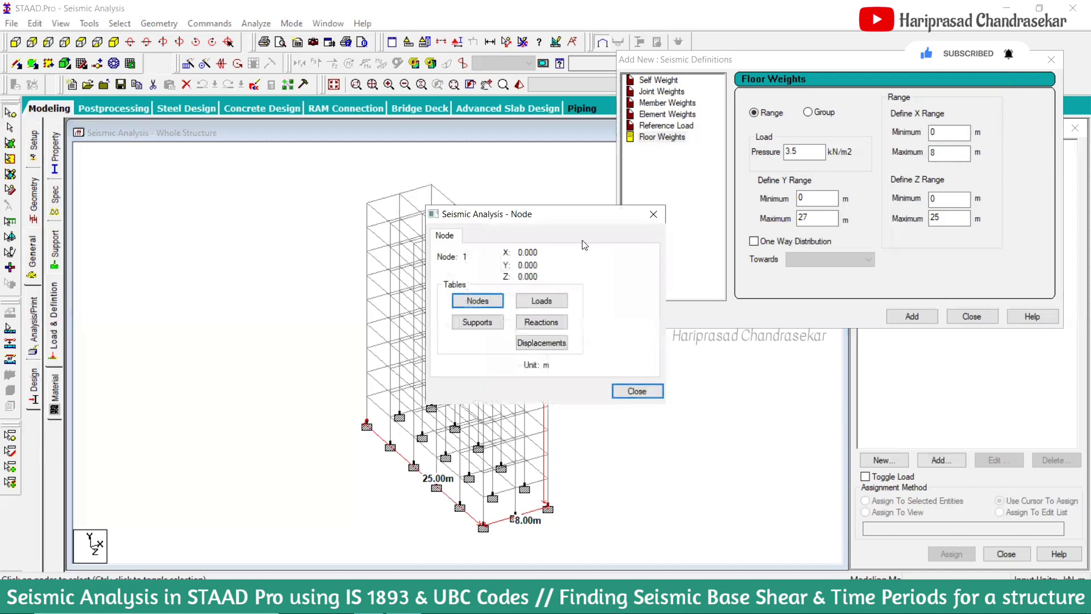
{"action": "left_click", "coordinate": [654, 214]}
{"action": "double_click", "coordinate": [548, 285]}
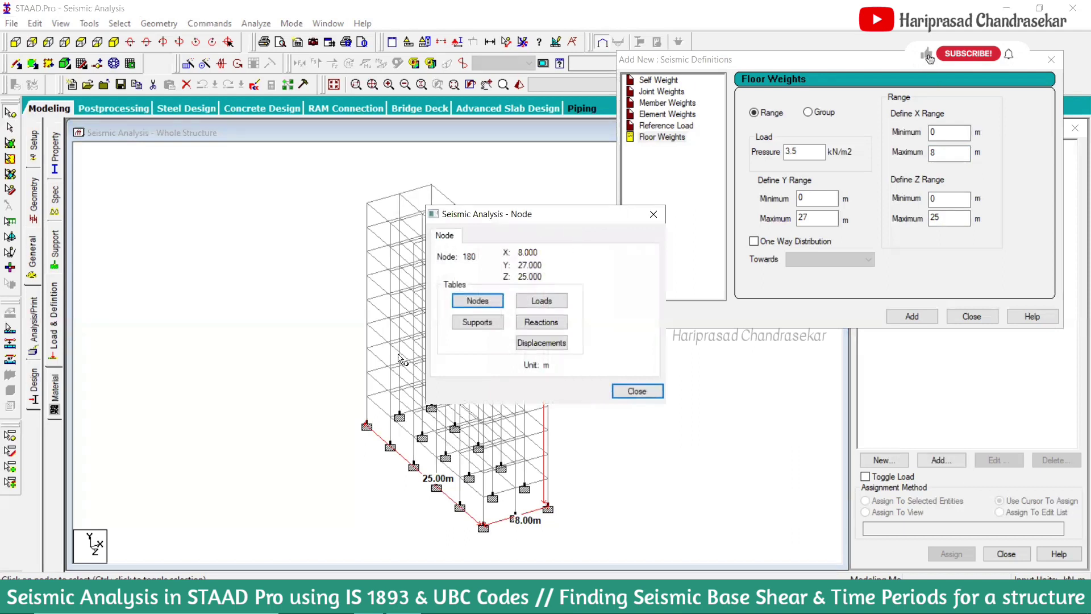
{"action": "left_click", "coordinate": [654, 215]}
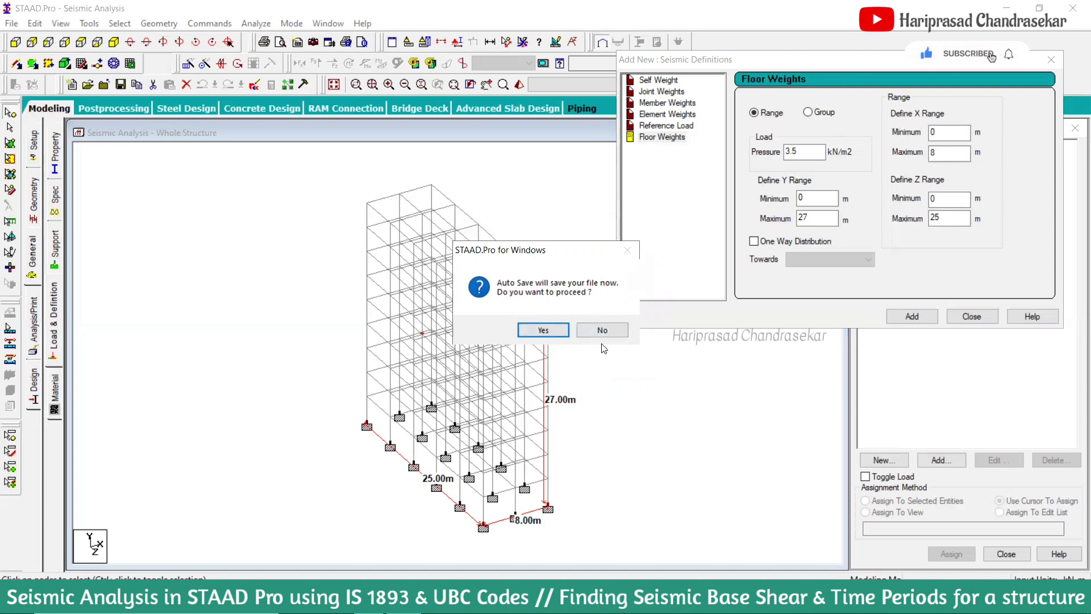
Save the modified structure and add the 3.5 kN/m2 floor weight to the IS 1893 seismic definition
{"action": "left_click", "coordinate": [542, 331]}
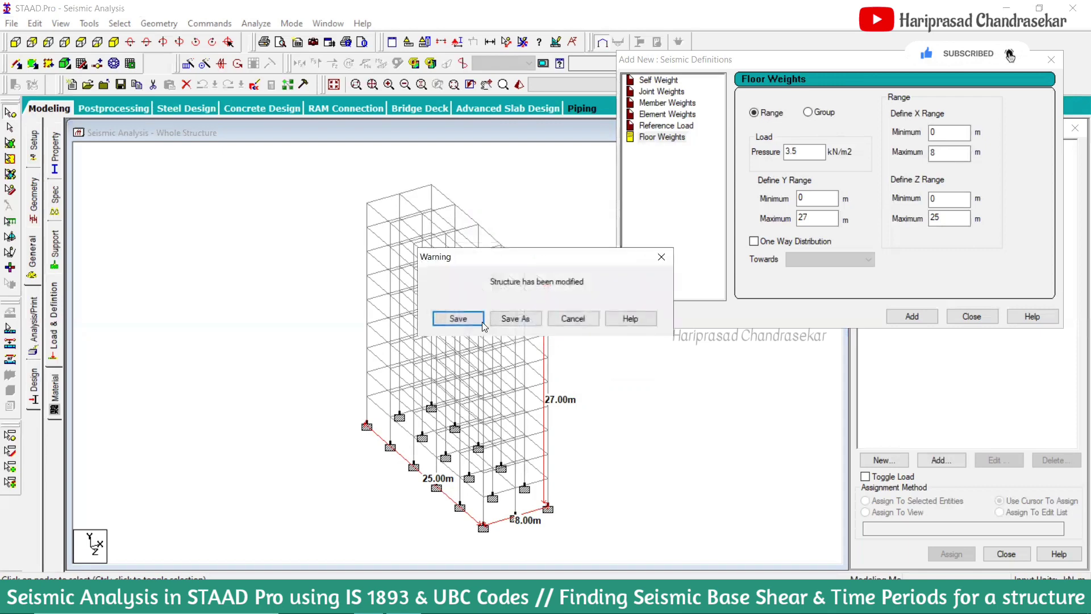
{"action": "left_click", "coordinate": [476, 320]}
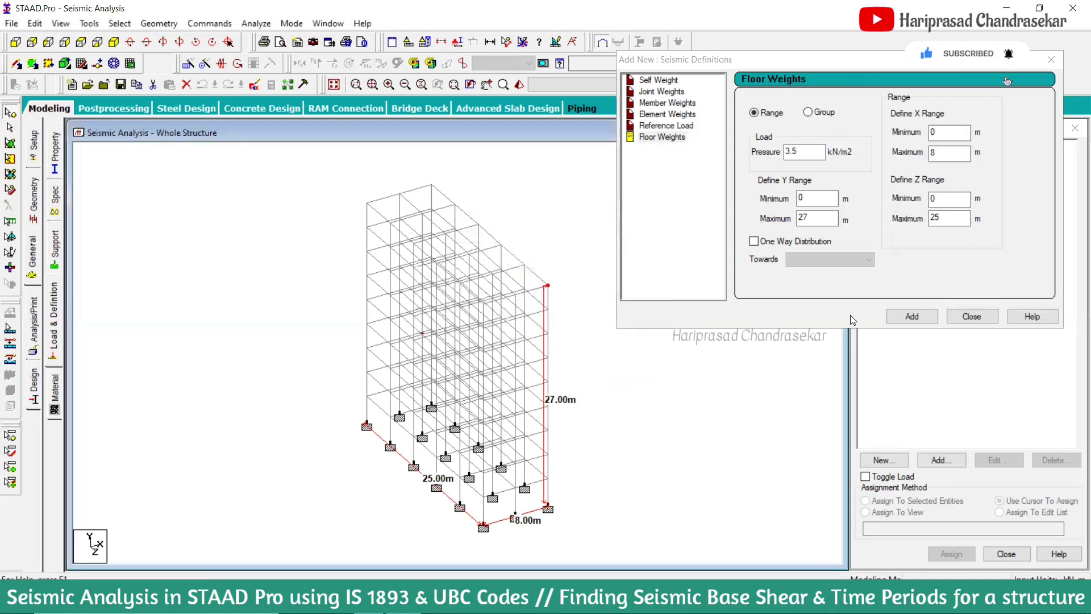
{"action": "left_click", "coordinate": [972, 316]}
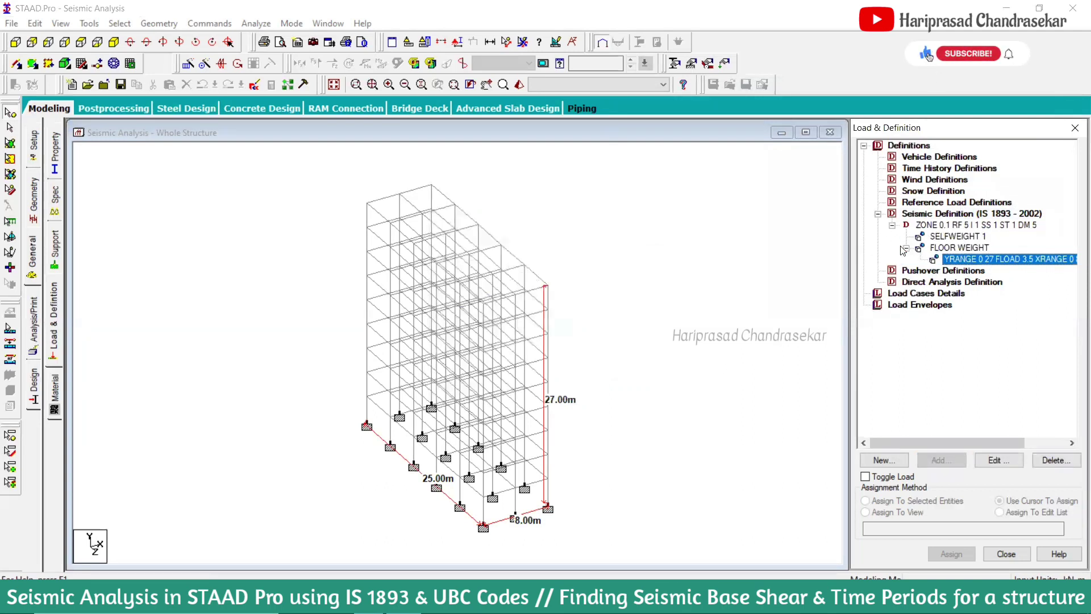
Create primary load case 1 with the Seismic loading type and the title EQx
{"action": "left_click", "coordinate": [914, 294]}
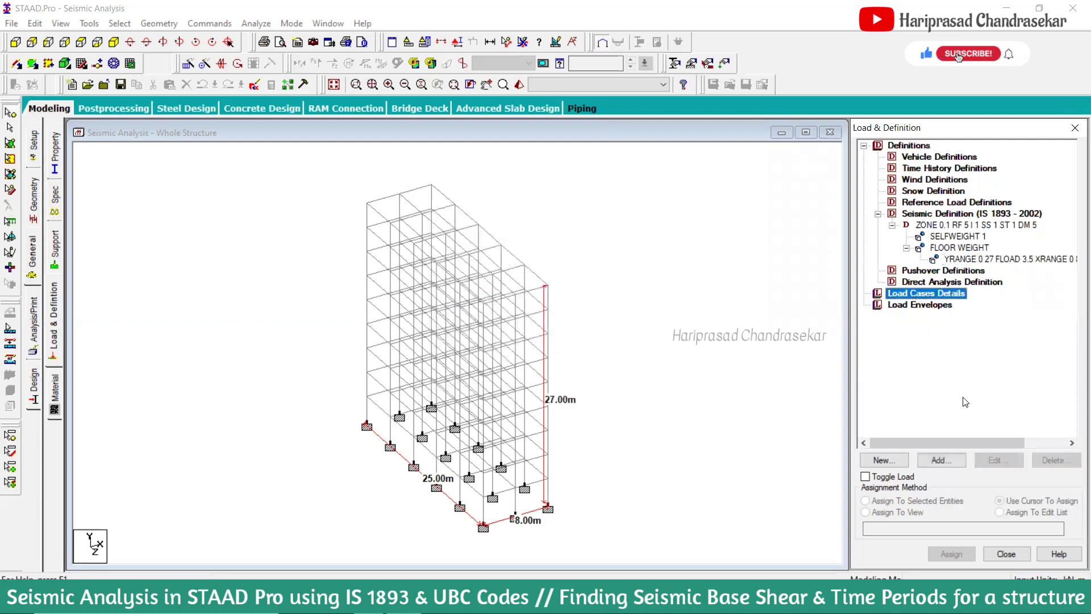
{"action": "left_click", "coordinate": [954, 460]}
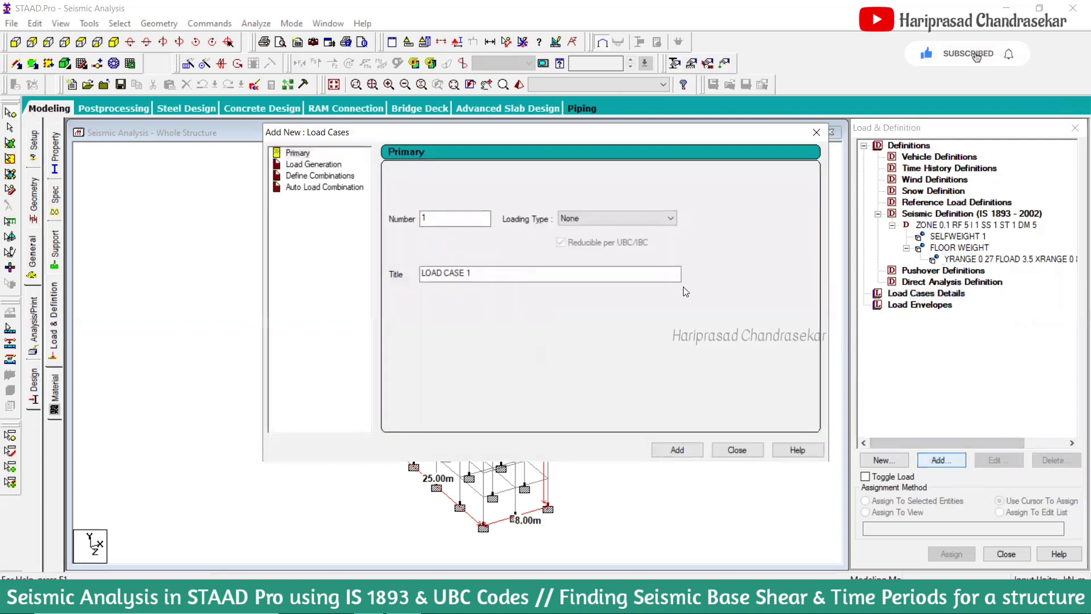
{"action": "left_click", "coordinate": [614, 219]}
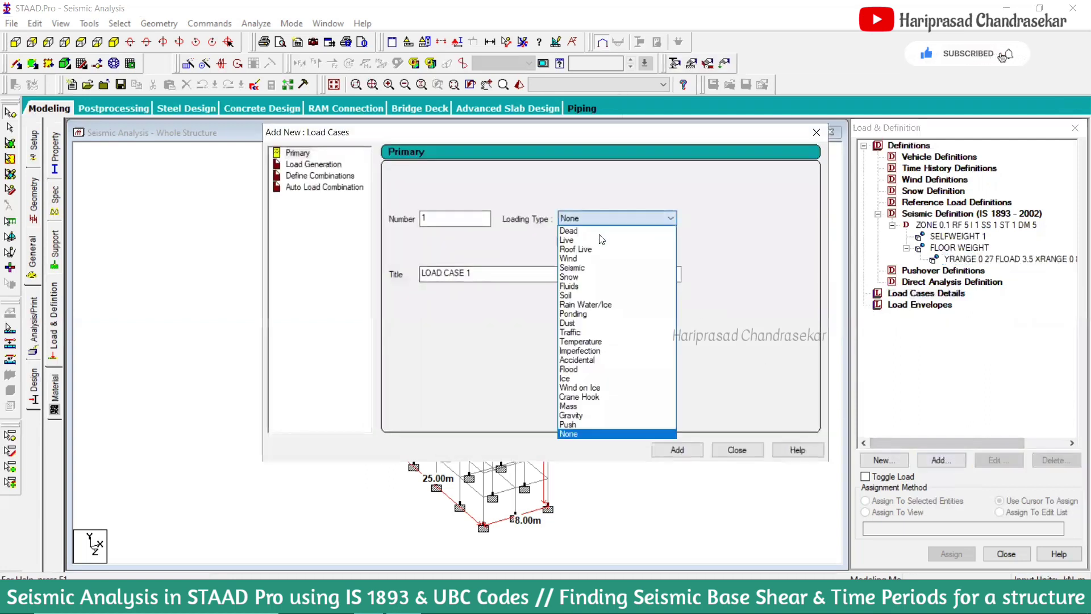
{"action": "left_click", "coordinate": [582, 272]}
{"action": "left_click_drag", "start_coordinate": [538, 275], "coordinate": [357, 280]}
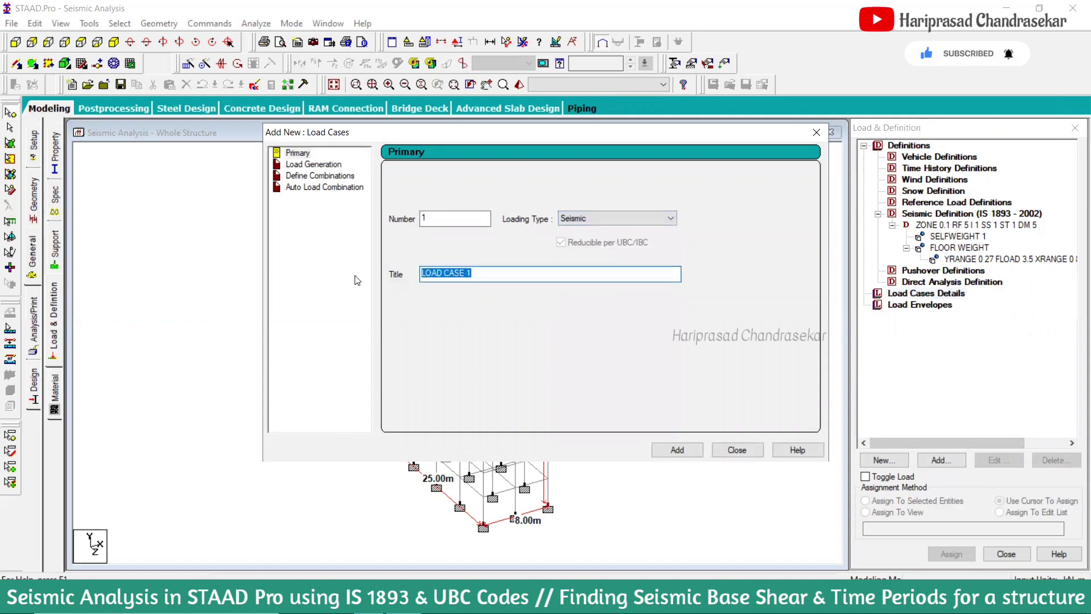
{"action": "type", "text": "EQx"}
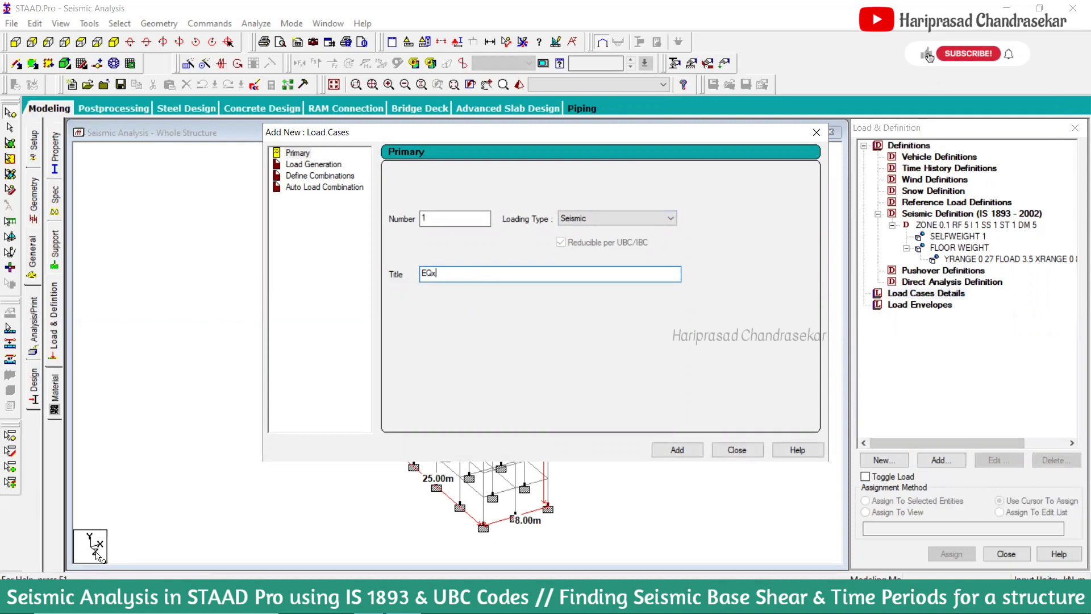
{"action": "left_click", "coordinate": [676, 449]}
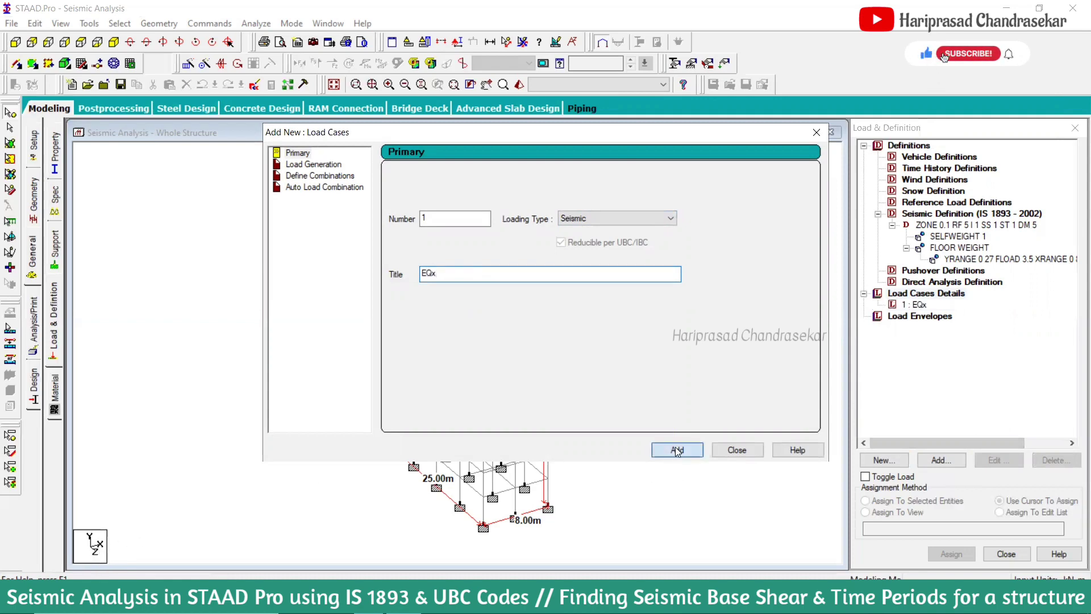
Create primary load case 2 with the Seismic loading type and the title EQz
{"action": "left_click_drag", "start_coordinate": [512, 270], "coordinate": [359, 280]}
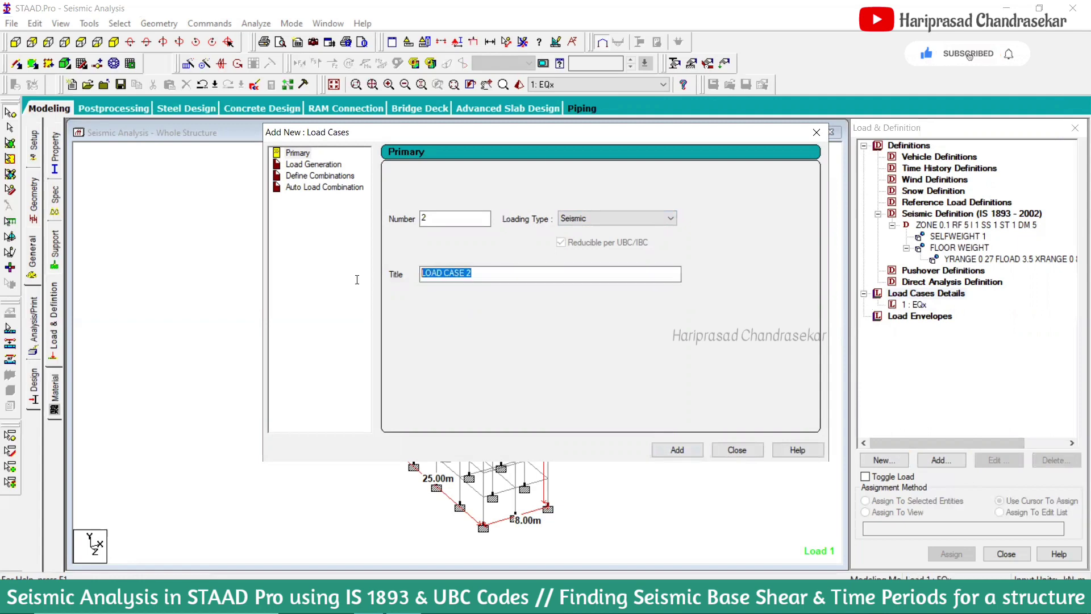
{"action": "type", "text": "EQz"}
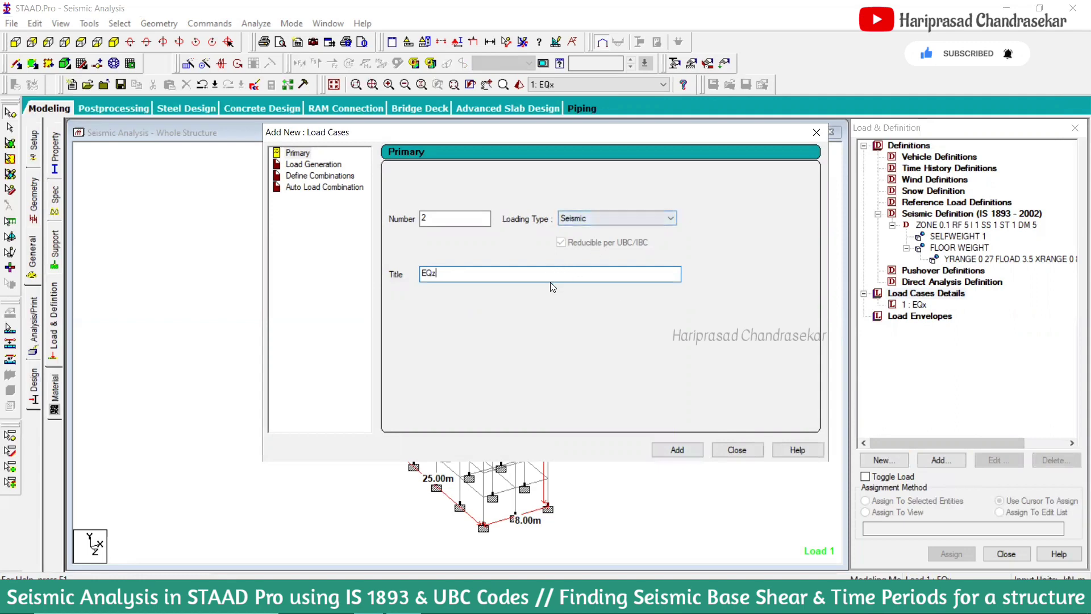
{"action": "left_click", "coordinate": [733, 450]}
Add a seismic load in the X direction with a factor of 1 to load case EQx
{"action": "left_click", "coordinate": [922, 316]}
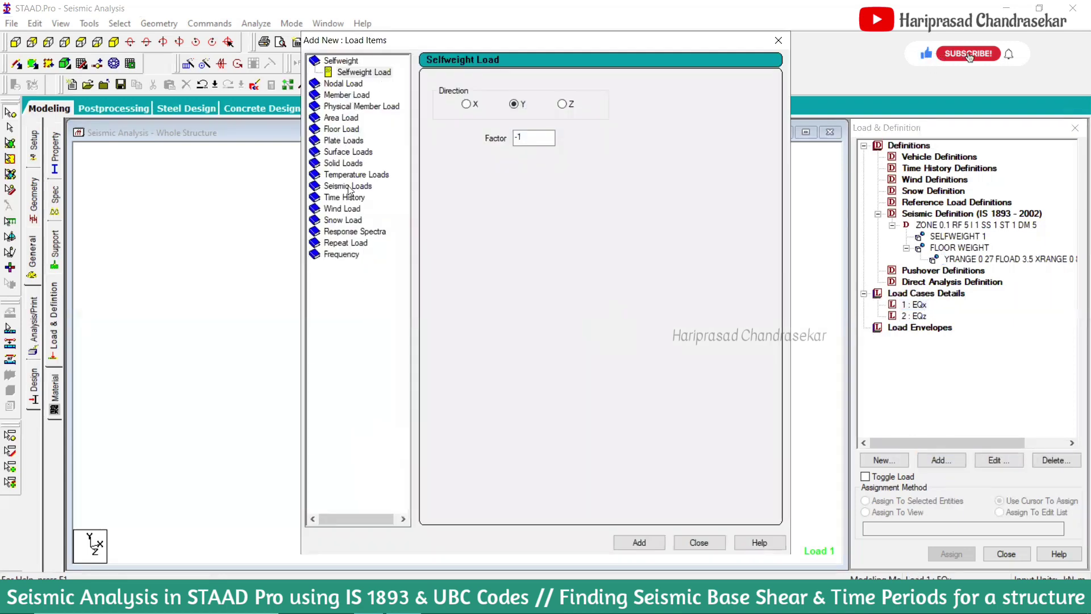
{"action": "left_click", "coordinate": [349, 187]}
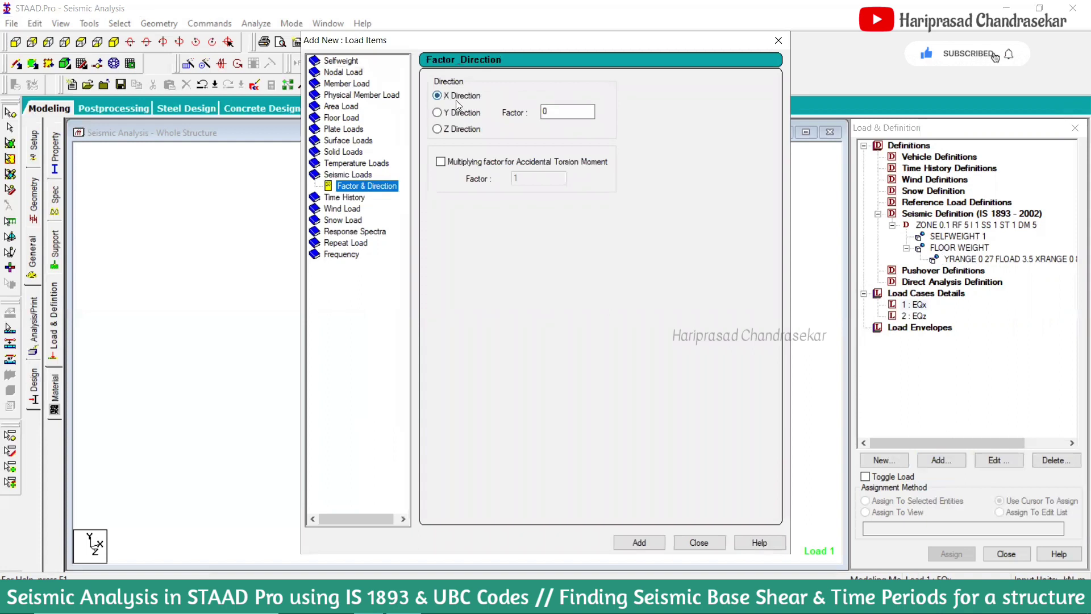
{"action": "double_click", "coordinate": [569, 113]}
{"action": "type", "text": "1"}
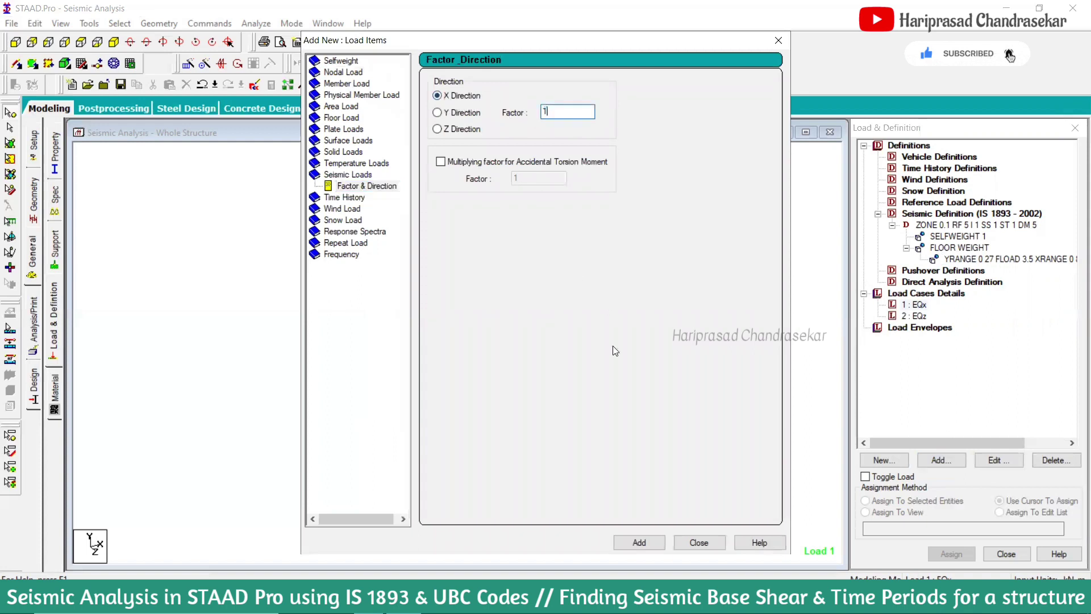
{"action": "left_click", "coordinate": [658, 546]}
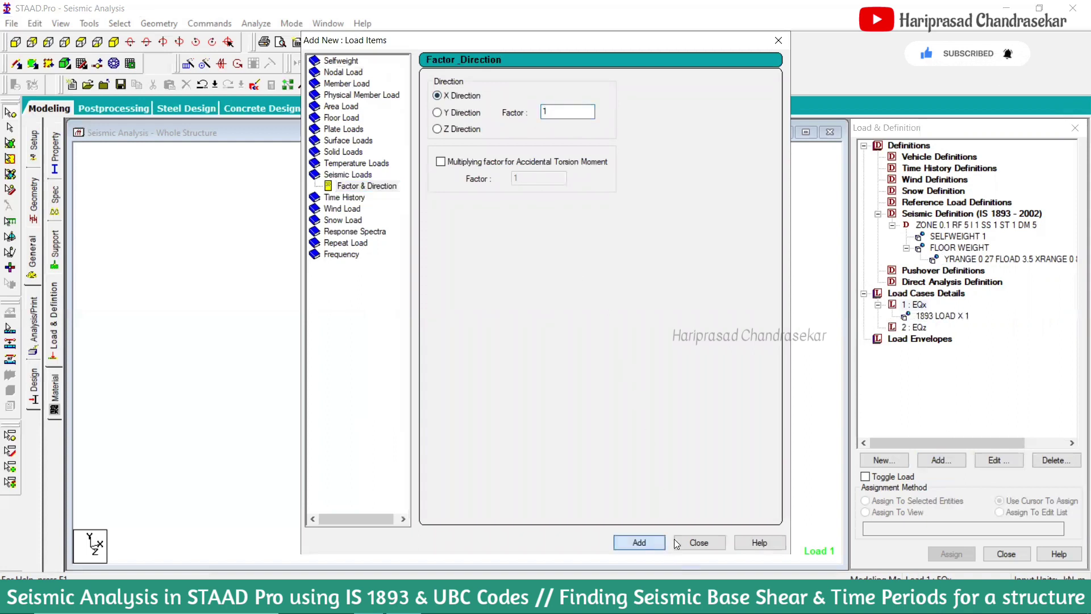
{"action": "left_click", "coordinate": [705, 541]}
{"action": "left_click", "coordinate": [941, 316]}
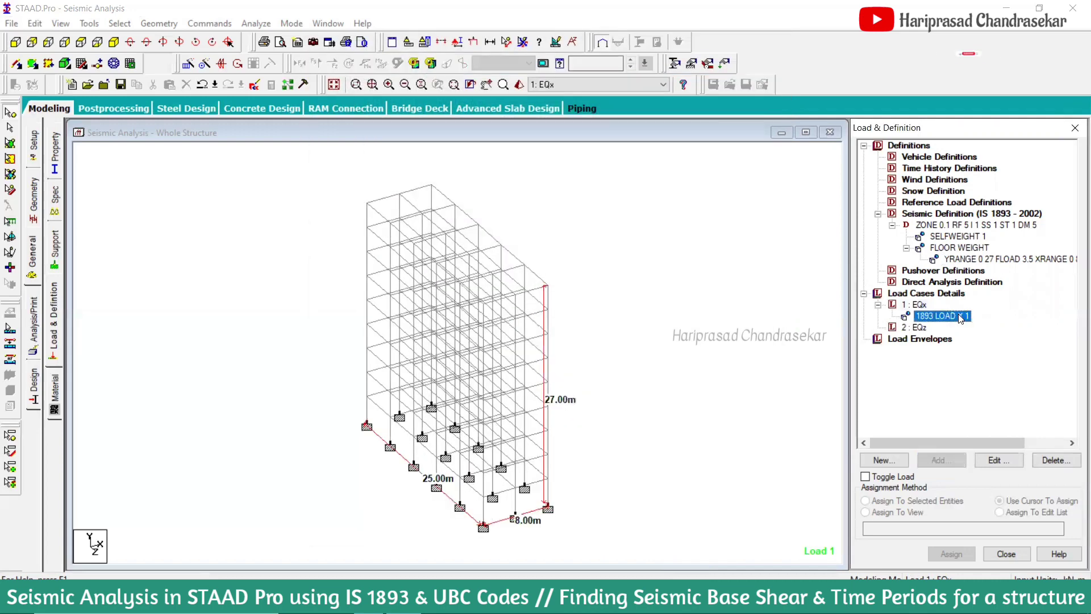
Add a seismic load in the Z direction with a factor of 1 to load case EQz
{"action": "left_click", "coordinate": [916, 328]}
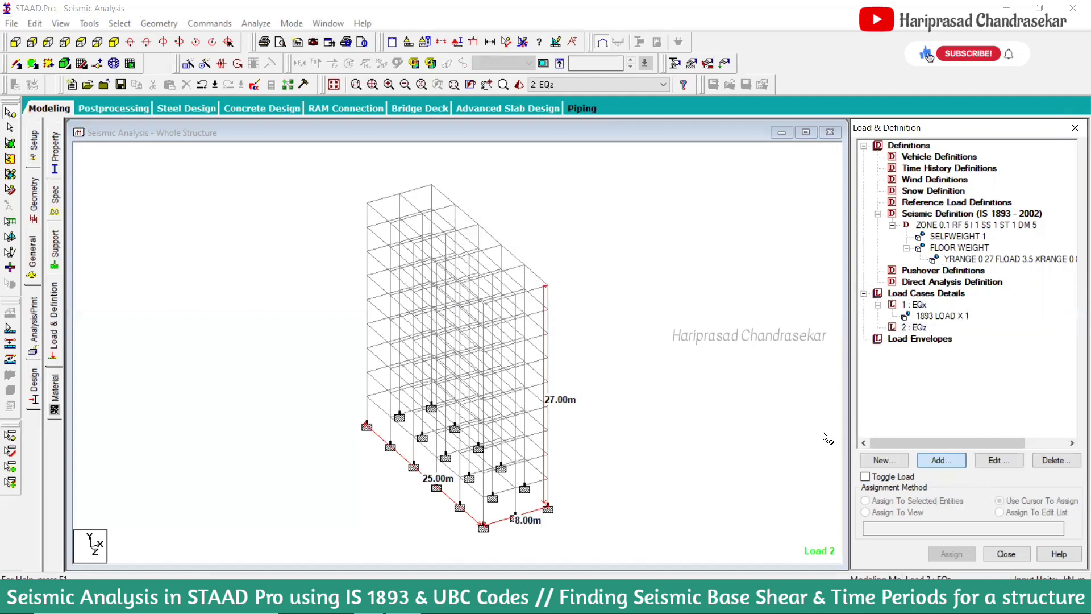
{"action": "left_click", "coordinate": [942, 460]}
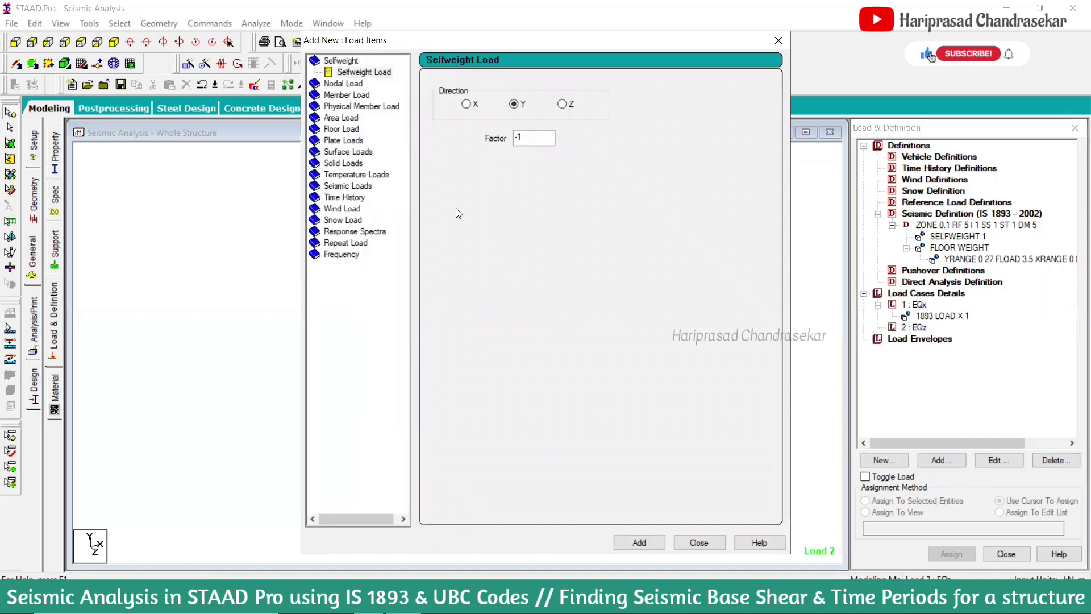
{"action": "left_click", "coordinate": [343, 187]}
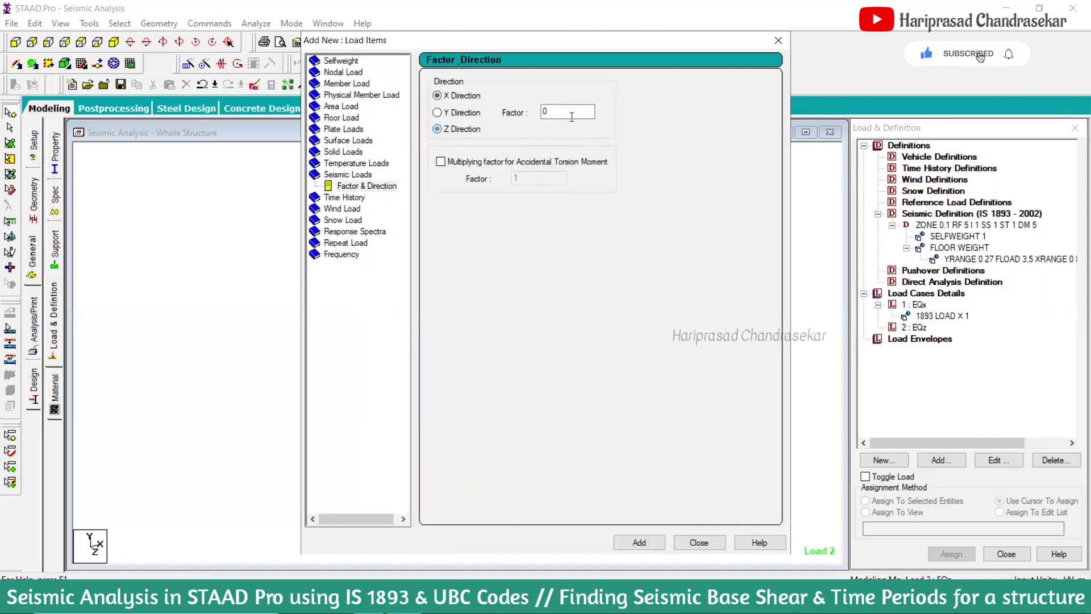
{"action": "left_click", "coordinate": [462, 129]}
{"action": "key", "text": "Tab"}
{"action": "type", "text": "1"}
{"action": "left_click", "coordinate": [642, 538]}
{"action": "left_click", "coordinate": [711, 541]}
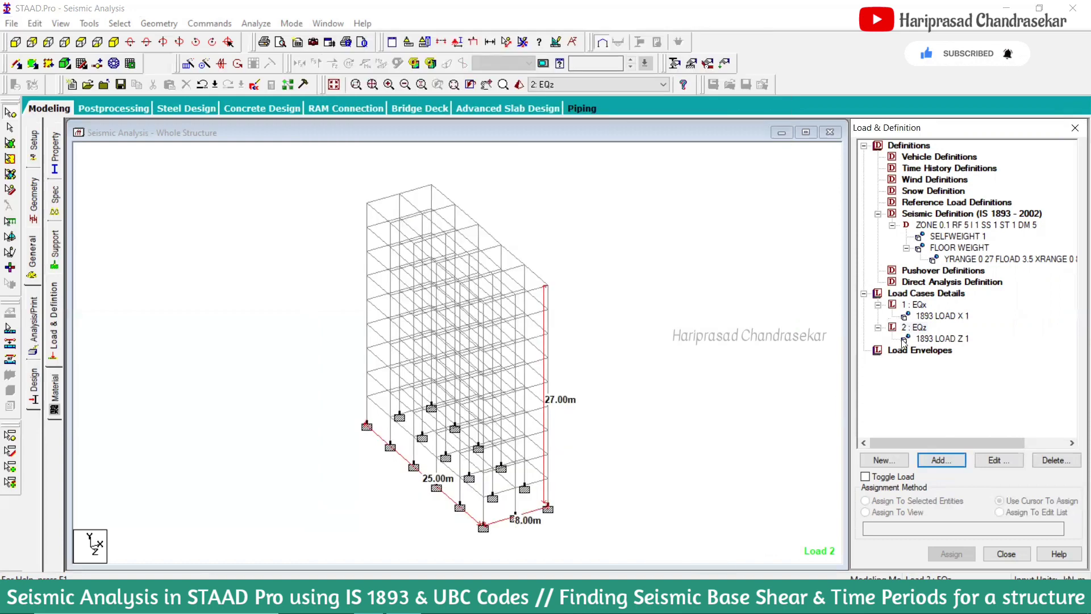
Examine the 1893 seismic load items of EQx and EQz and the label options in the Diagrams settings
{"action": "left_click", "coordinate": [942, 316]}
{"action": "left_click", "coordinate": [942, 338]}
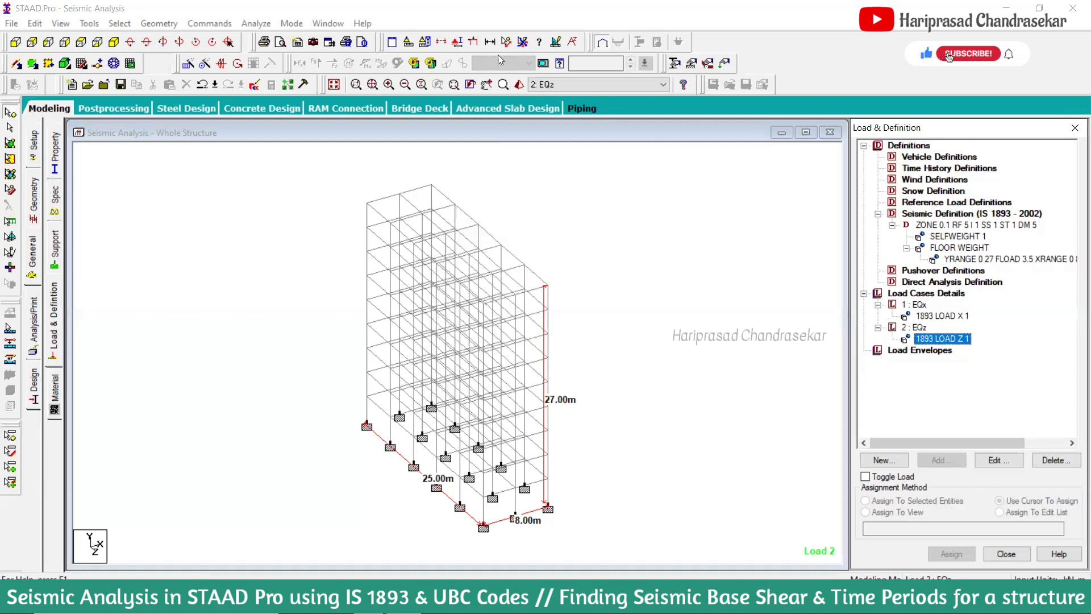
{"action": "left_click", "coordinate": [556, 44]}
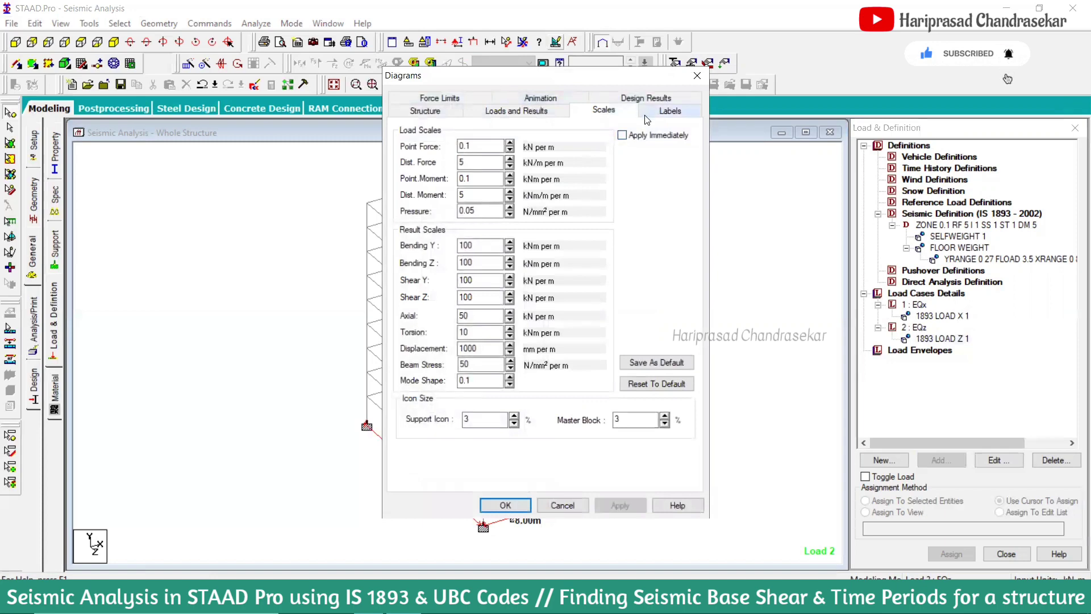
{"action": "left_click", "coordinate": [667, 113]}
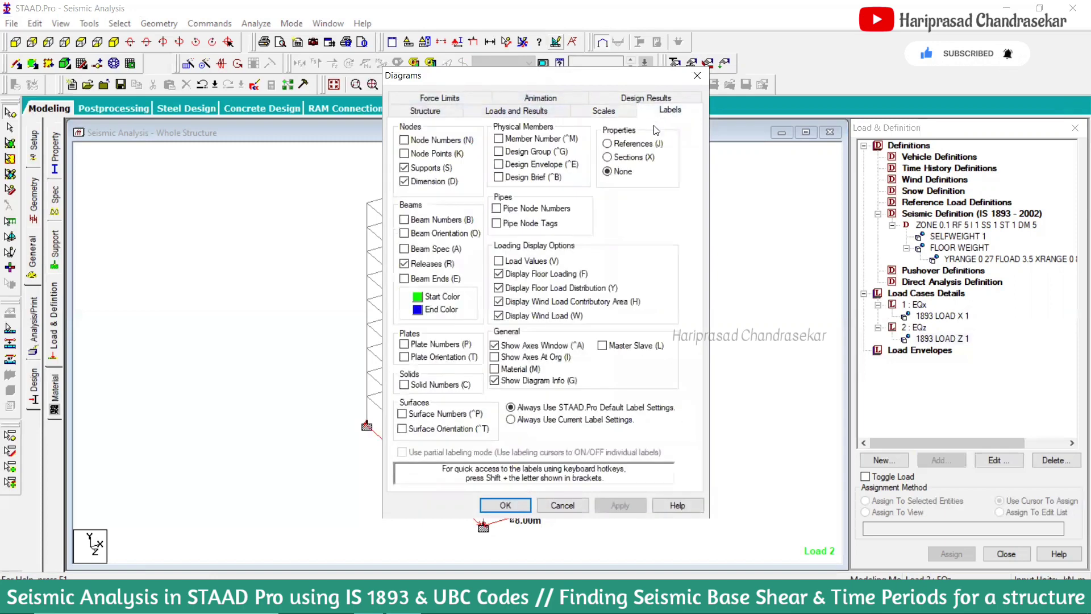
{"action": "left_click", "coordinate": [510, 506]}
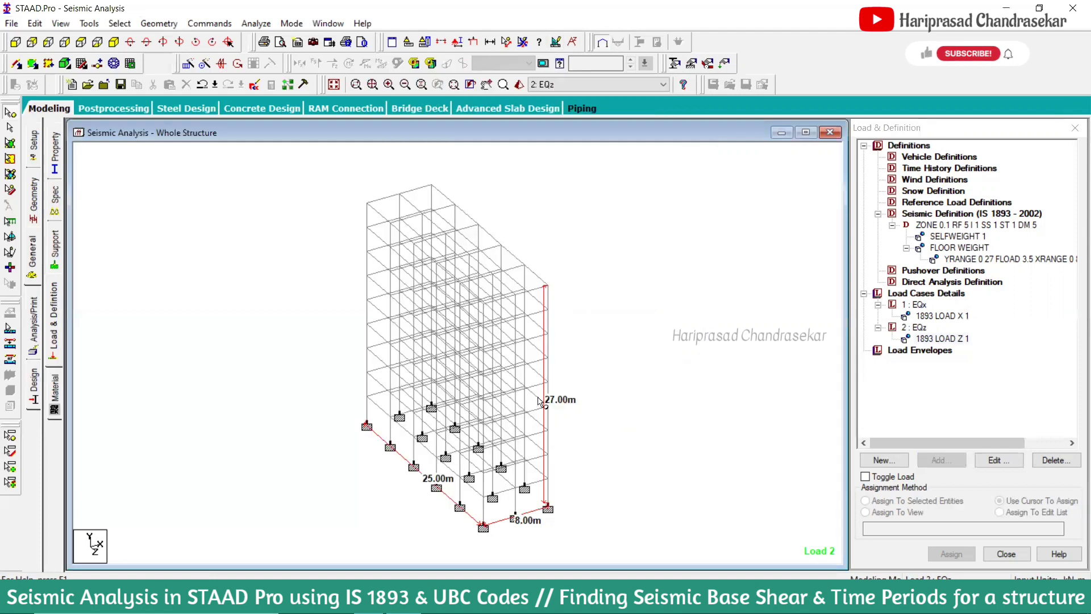
Check the loads and results options and the diagram scales with Apply Immediately on, and view the EQx seismic load
{"action": "left_click", "coordinate": [557, 43]}
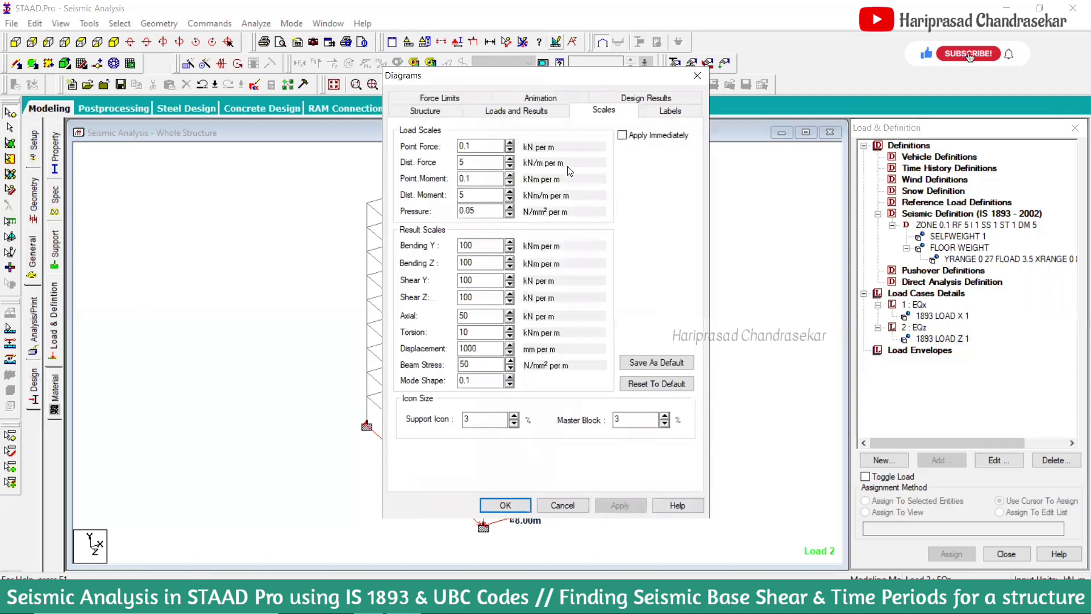
{"action": "left_click", "coordinate": [516, 110]}
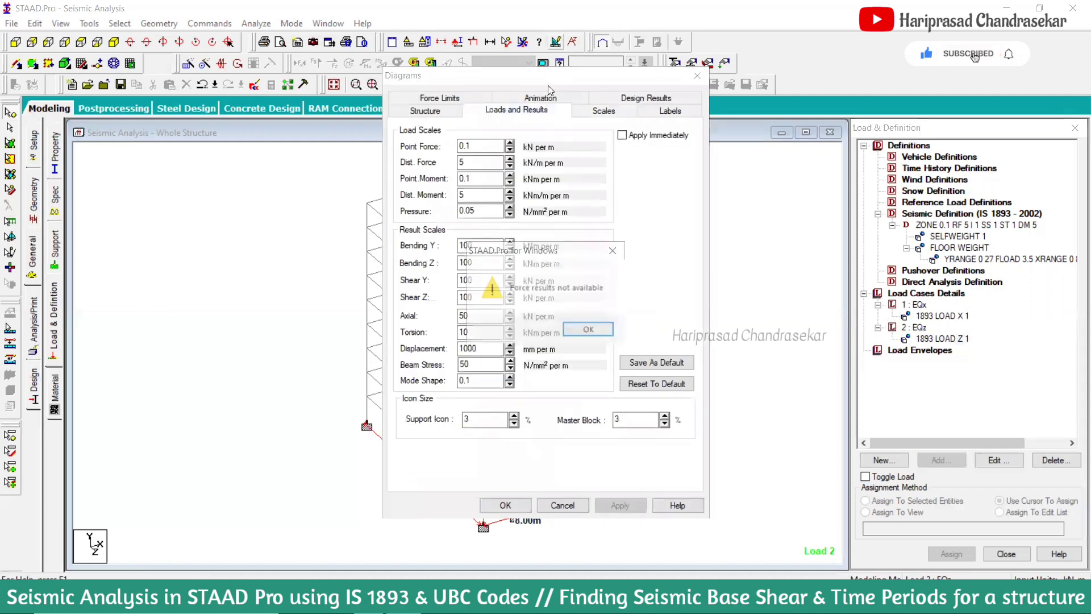
{"action": "left_click", "coordinate": [620, 250]}
{"action": "left_click", "coordinate": [589, 106]}
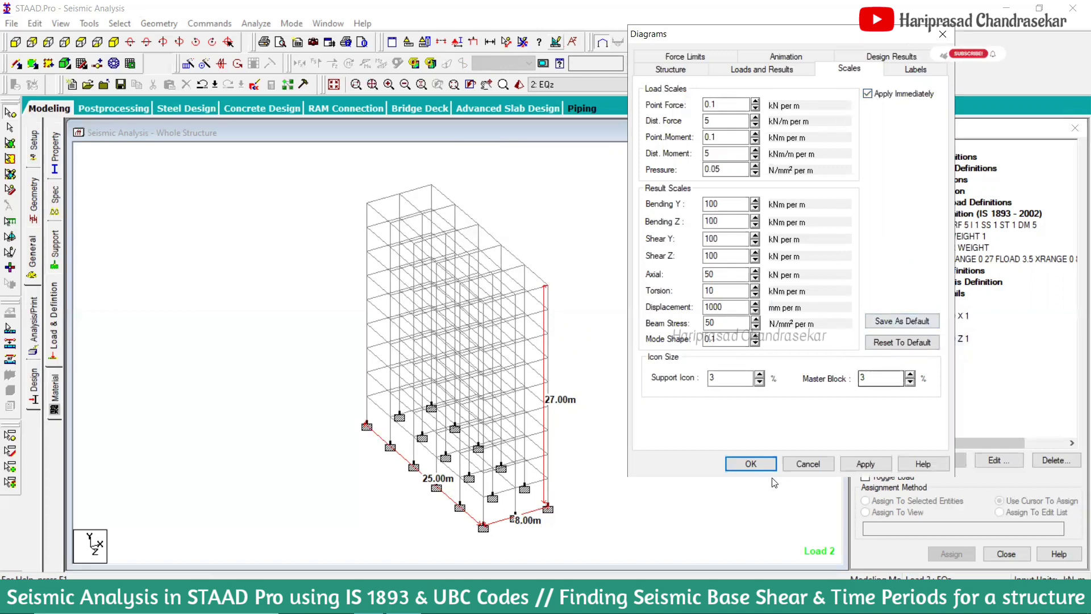
{"action": "left_click", "coordinate": [772, 461]}
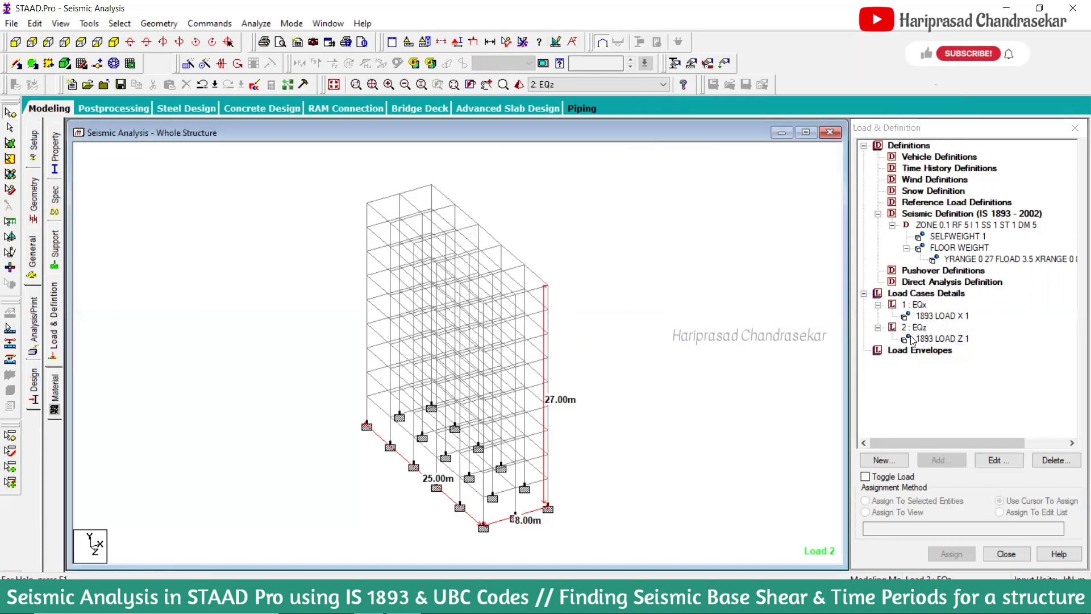
{"action": "left_click", "coordinate": [935, 316]}
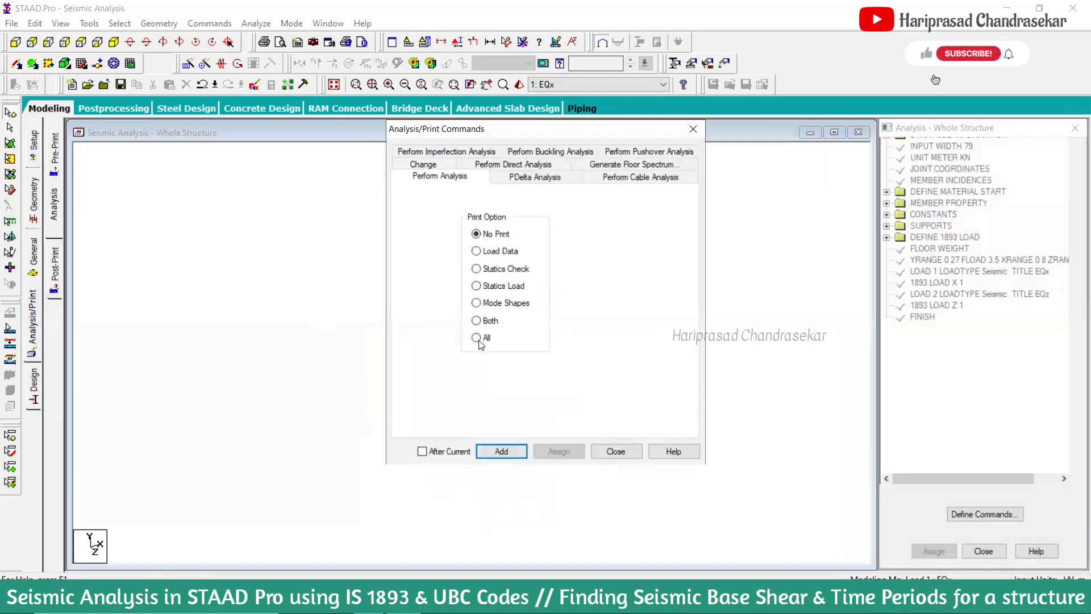
Add a Perform Analysis command with the print option All
{"action": "left_click", "coordinate": [477, 339]}
{"action": "left_click", "coordinate": [509, 450]}
{"action": "left_click", "coordinate": [622, 456]}
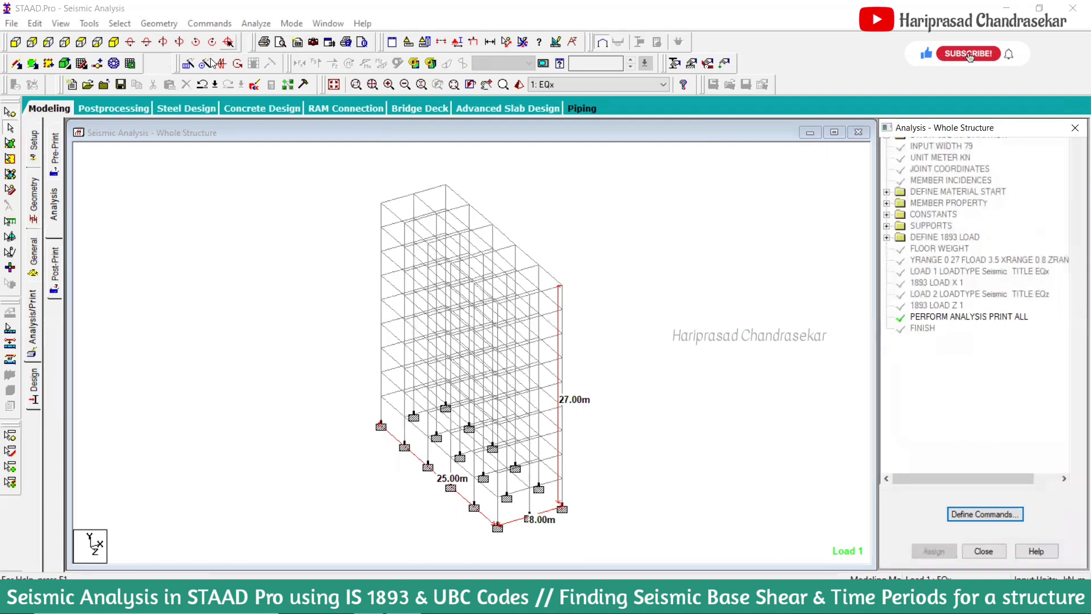
Save the model, insert the line "print cg" before FINISH in the input command file, and save the file
{"action": "left_click", "coordinate": [254, 86]}
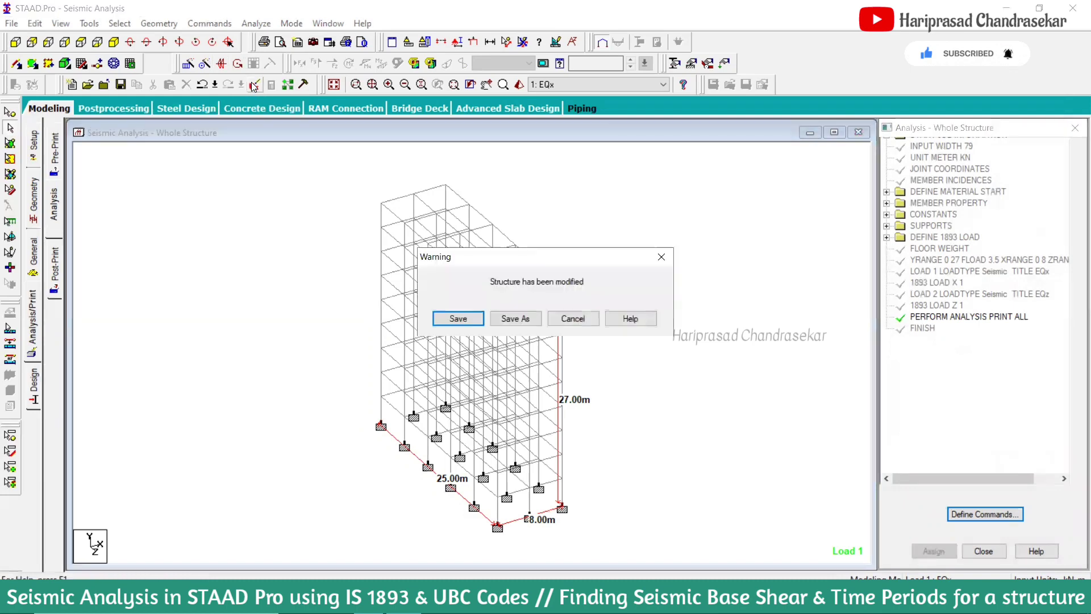
{"action": "left_click", "coordinate": [455, 318]}
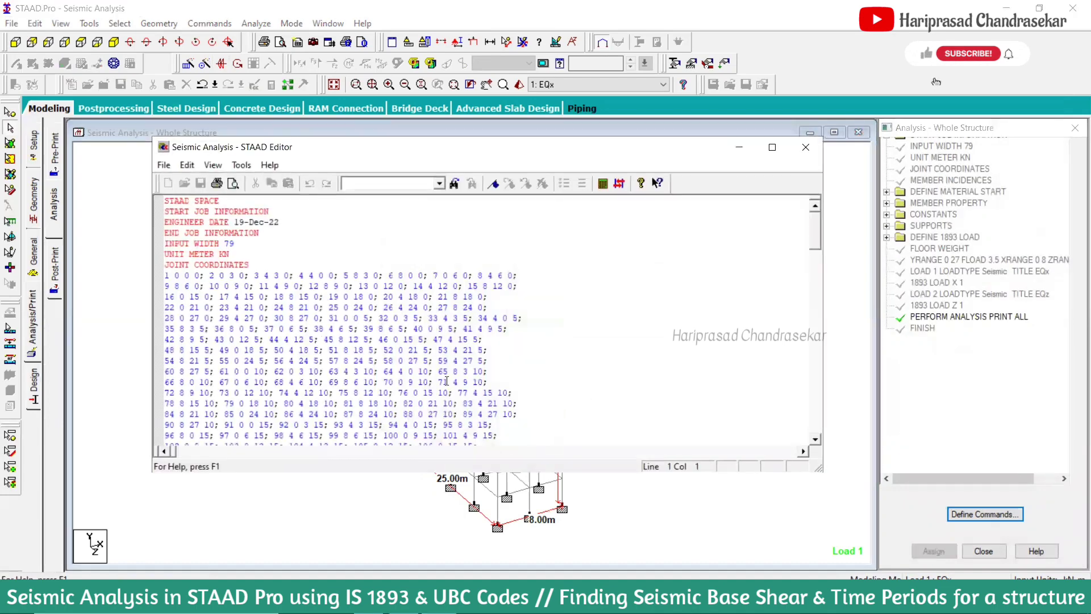
{"action": "scroll", "coordinate": [732, 322], "scroll_direction": "down", "scroll_amount": 20}
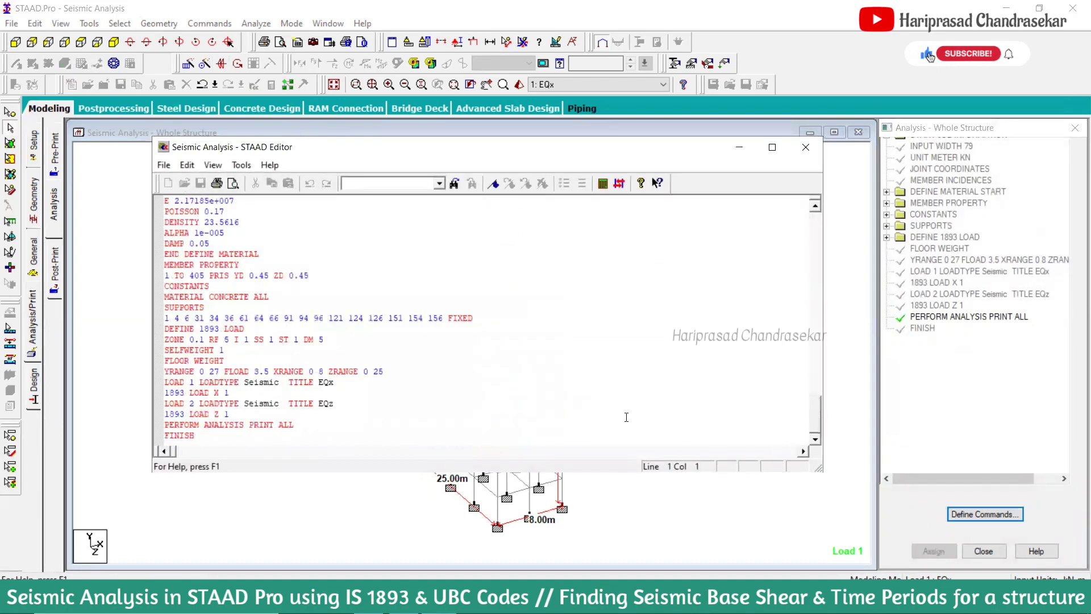
{"action": "left_click", "coordinate": [173, 436]}
{"action": "key", "text": "Return"}
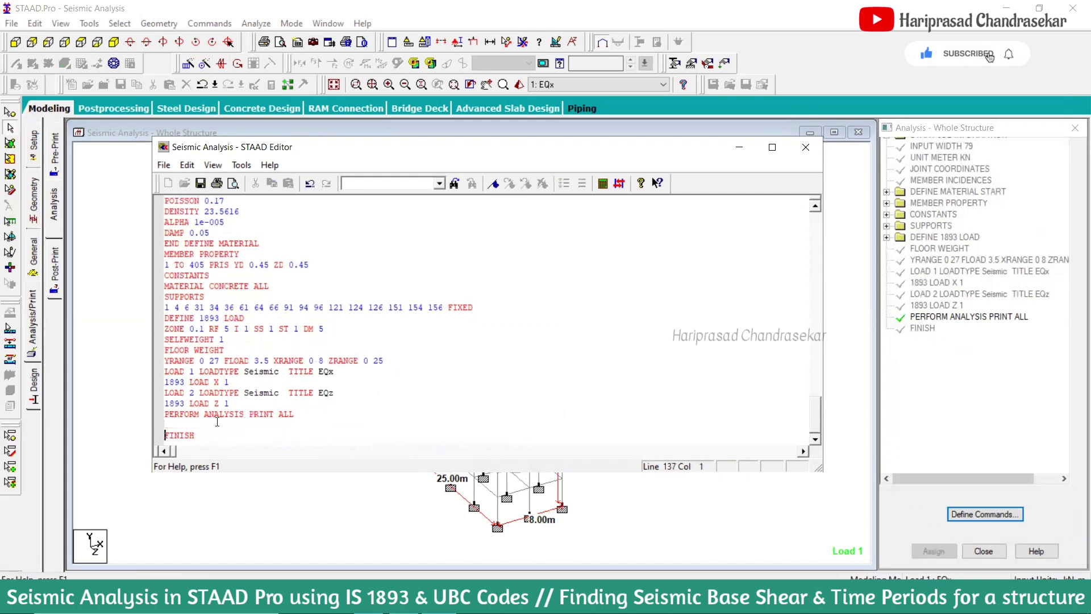
{"action": "left_click", "coordinate": [167, 423]}
{"action": "type", "text": "print cg"}
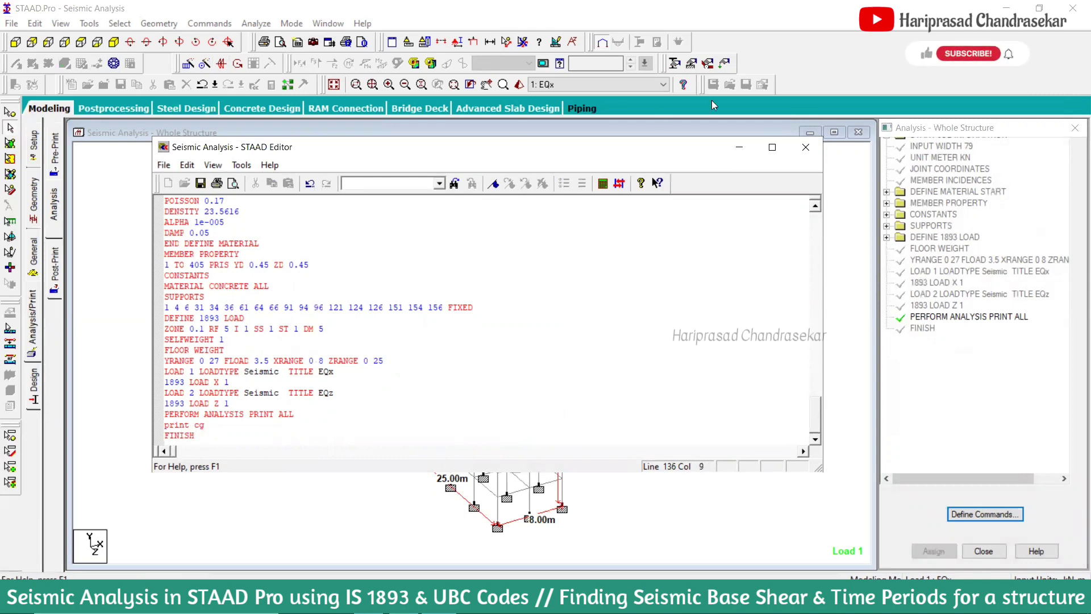
{"action": "left_click", "coordinate": [806, 147]}
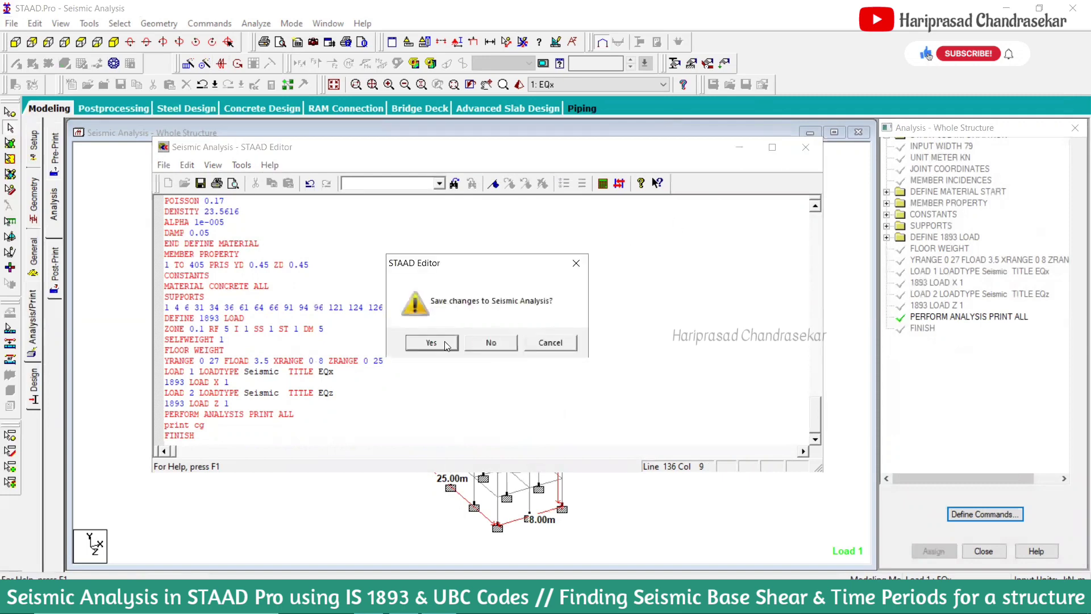
{"action": "left_click", "coordinate": [446, 344]}
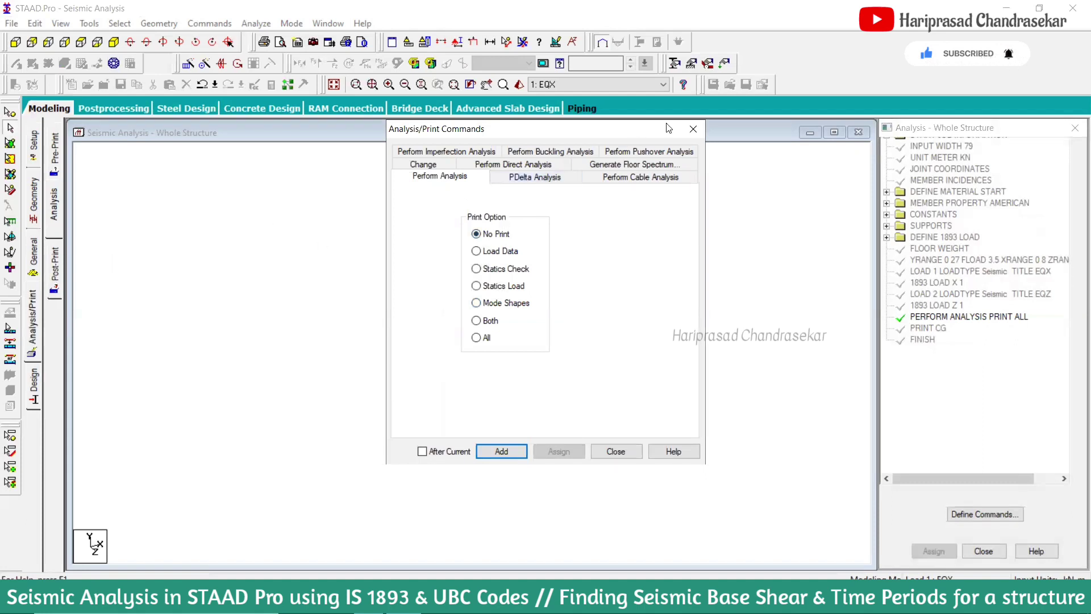
{"action": "left_click", "coordinate": [693, 129]}
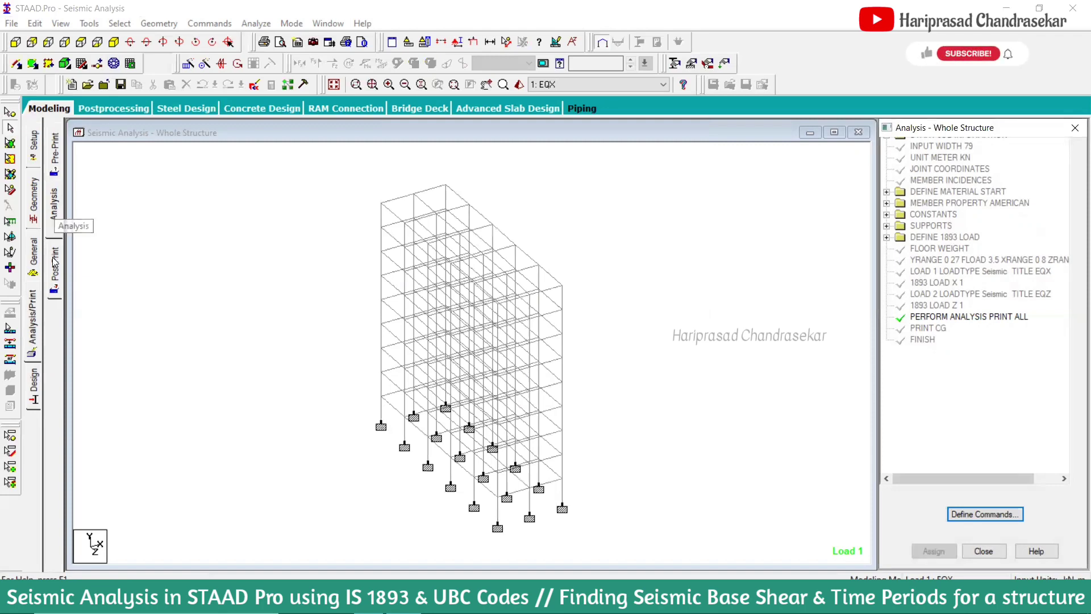
{"action": "key", "text": "Return"}
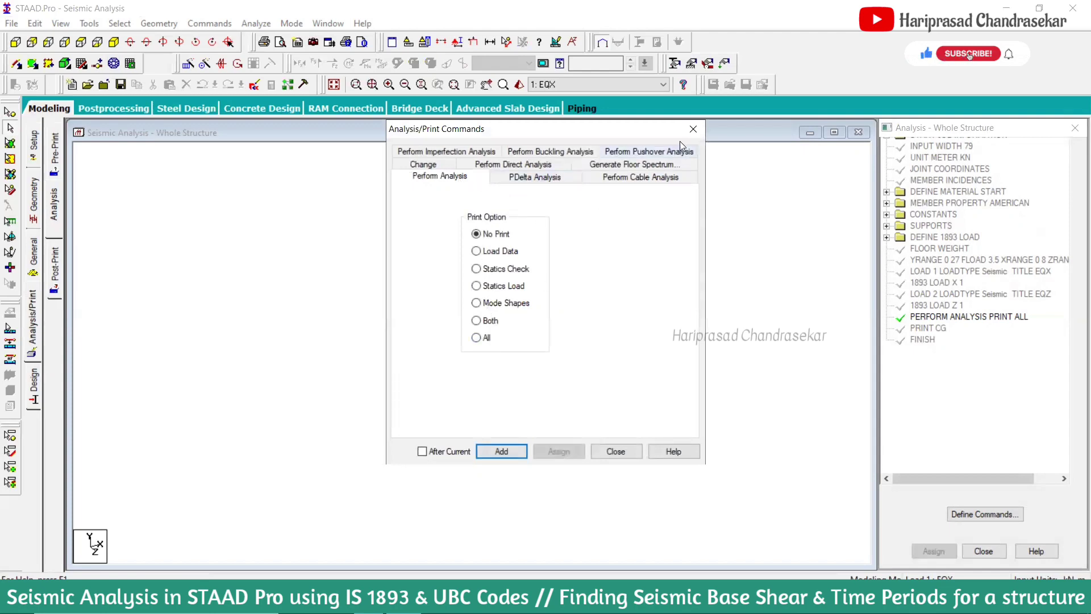
{"action": "left_click", "coordinate": [694, 129]}
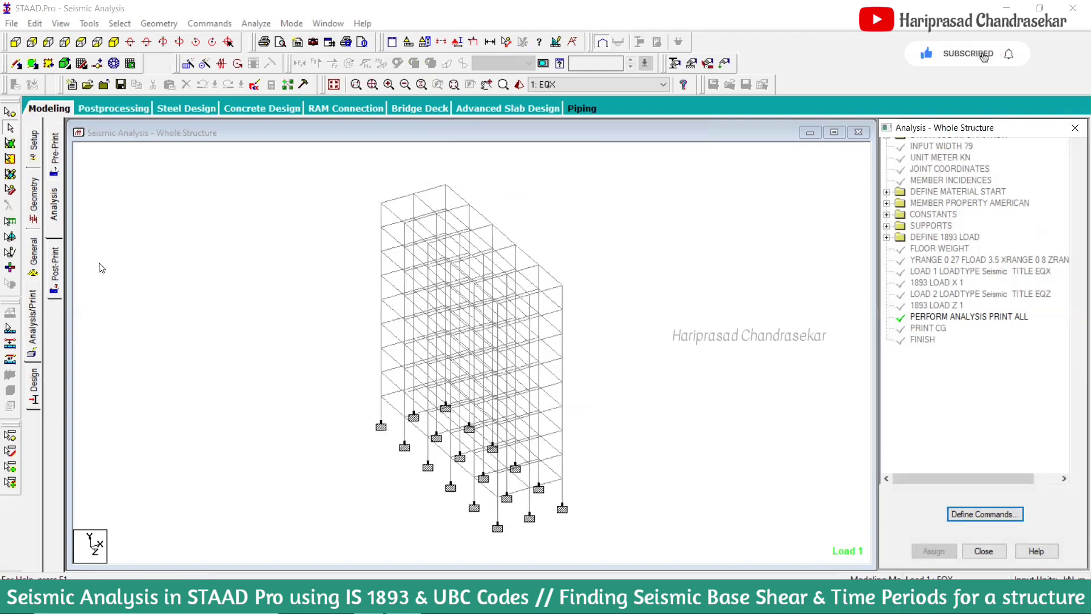
{"action": "left_click", "coordinate": [54, 270]}
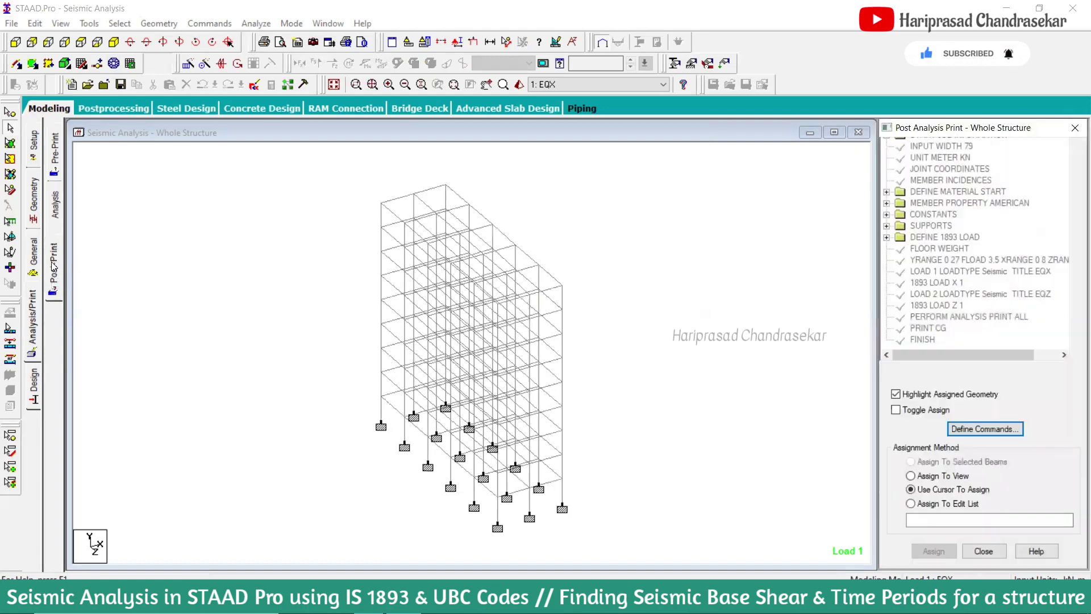
{"action": "left_click", "coordinate": [56, 216]}
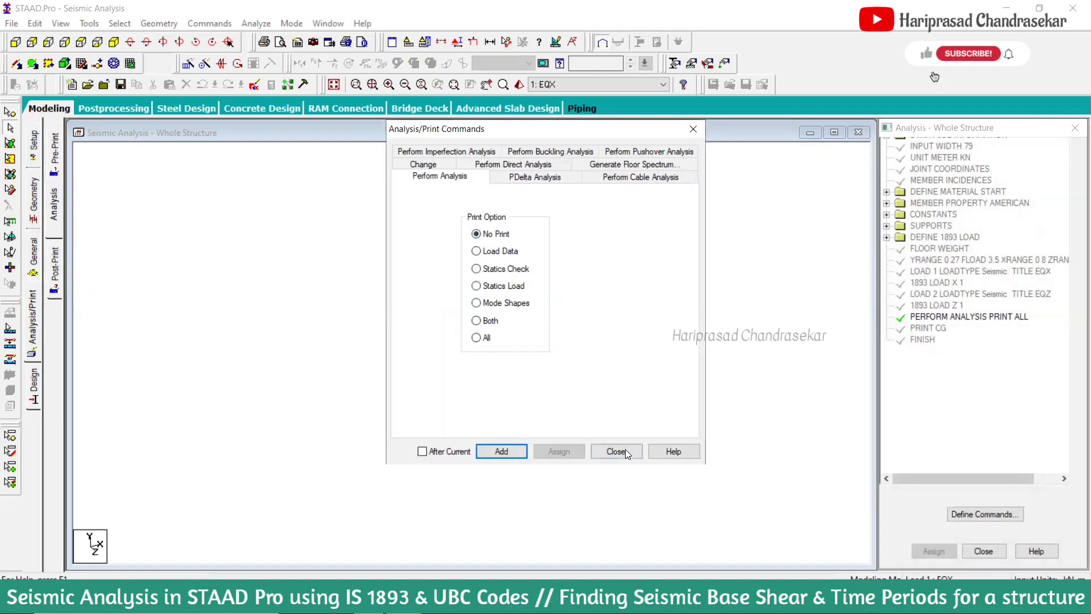
{"action": "left_click", "coordinate": [615, 451]}
Add a Cg command through the post-analysis print commands
{"action": "left_click", "coordinate": [60, 266]}
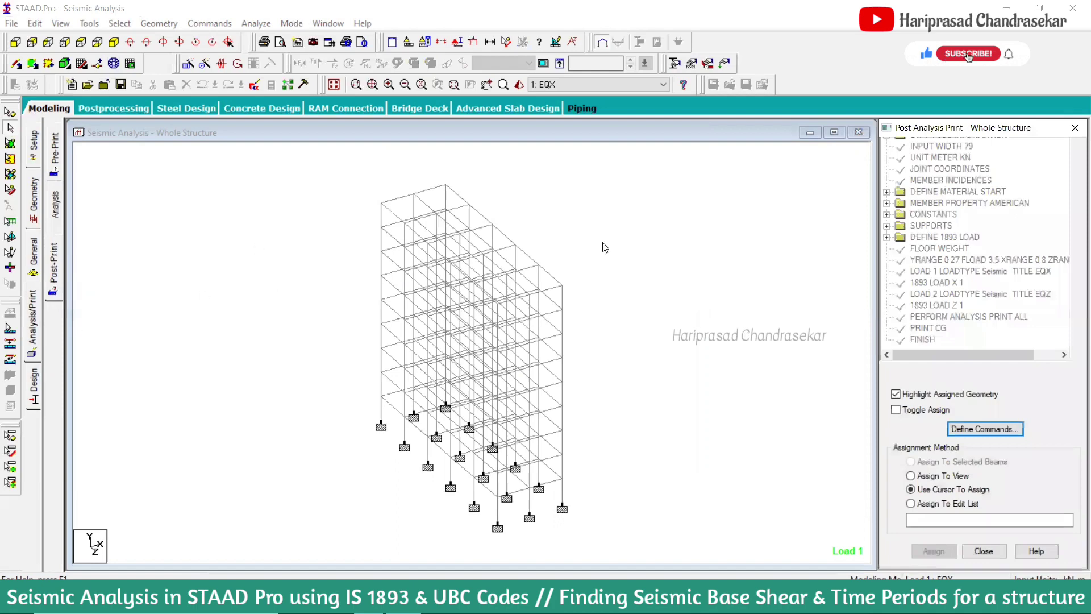
{"action": "left_click", "coordinate": [1000, 430]}
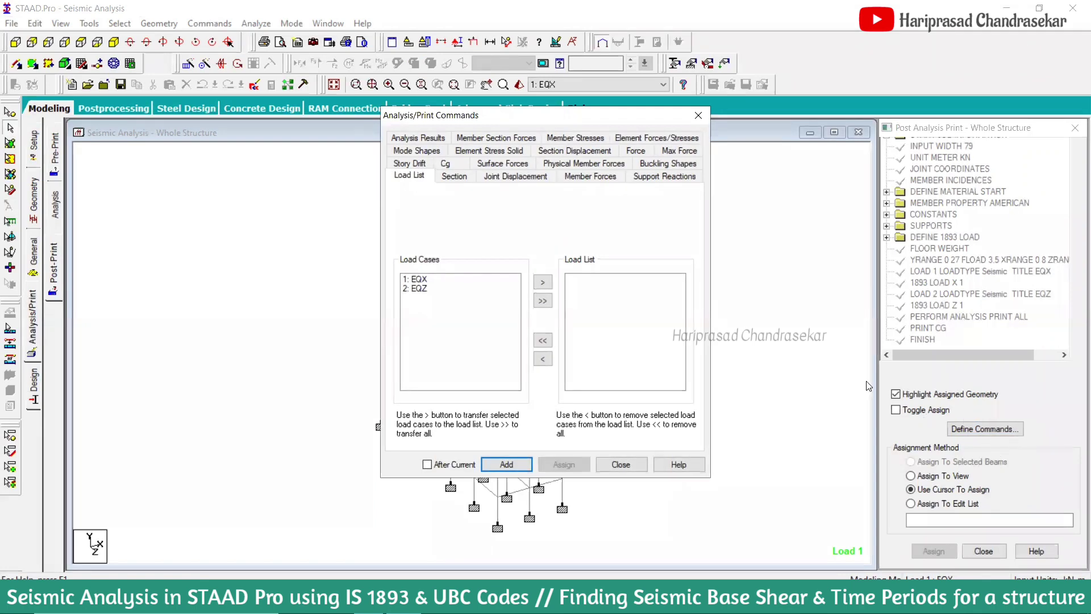
{"action": "left_click", "coordinate": [445, 164]}
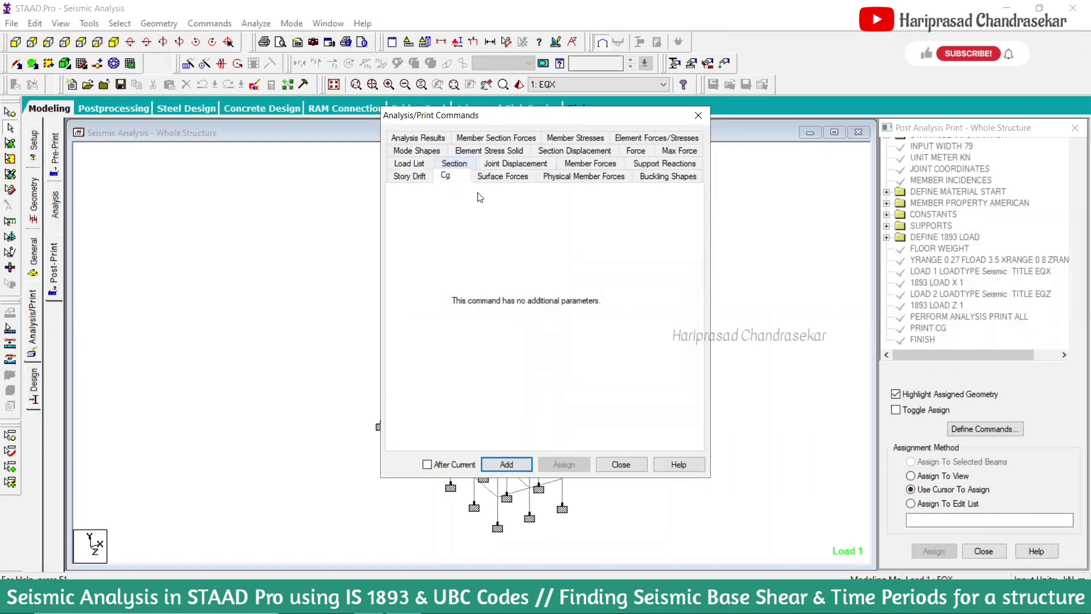
{"action": "left_click", "coordinate": [506, 465]}
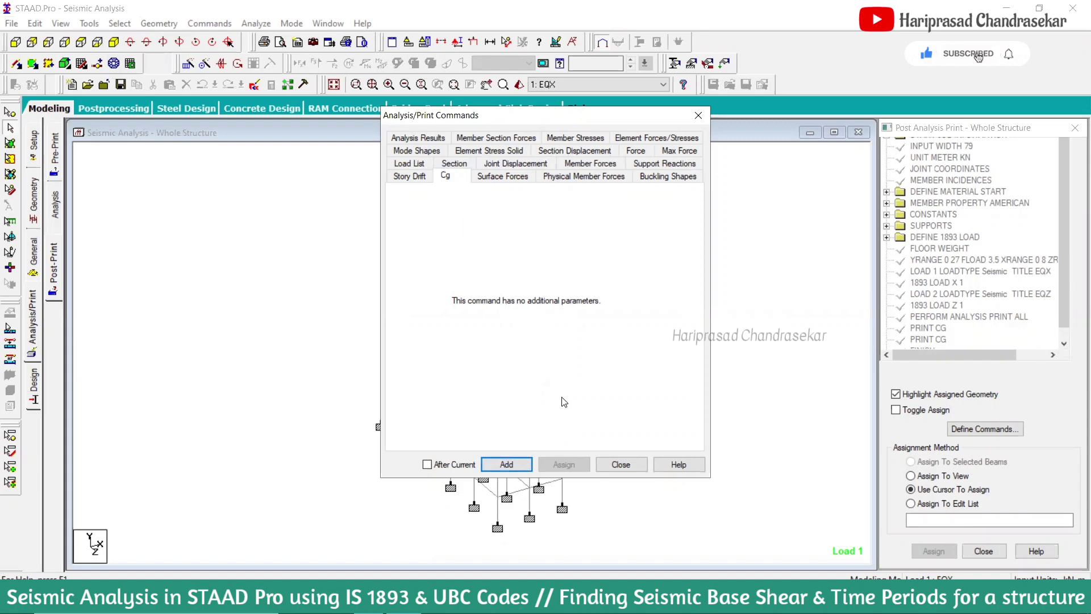
{"action": "left_click", "coordinate": [699, 115]}
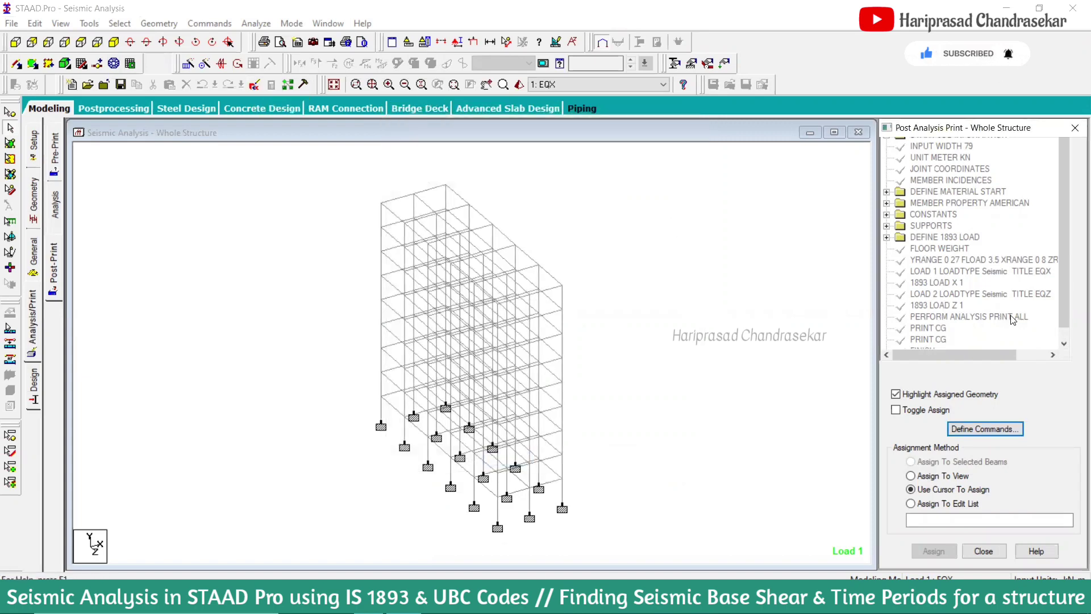
Delete the duplicate PRINT CG command from the post-analysis command list
{"action": "left_click_drag", "start_coordinate": [1065, 310], "coordinate": [1065, 321]}
{"action": "left_click", "coordinate": [941, 330]}
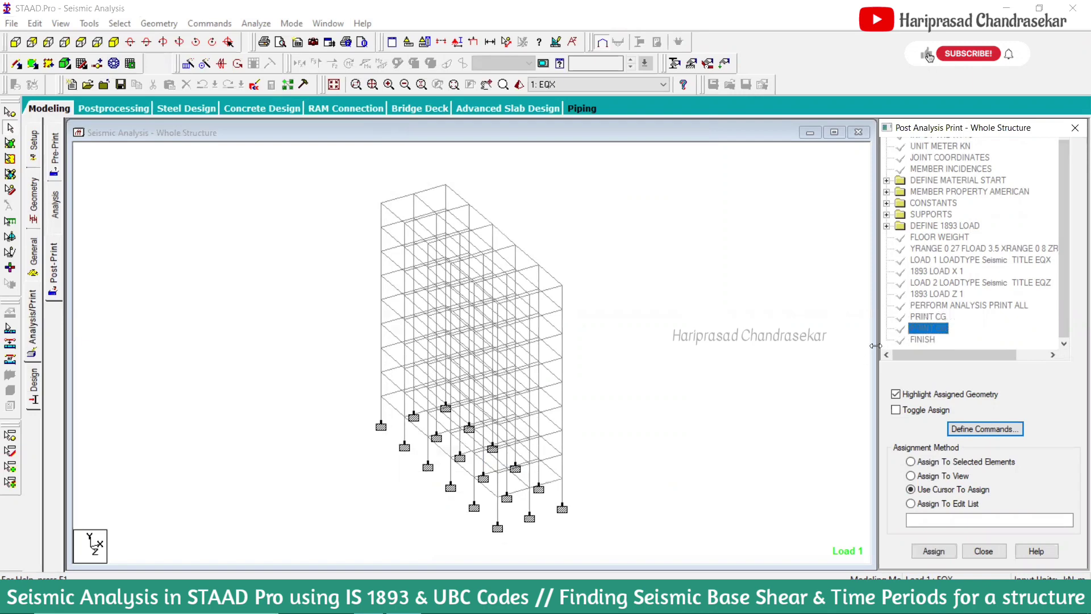
{"action": "right_click", "coordinate": [938, 333]}
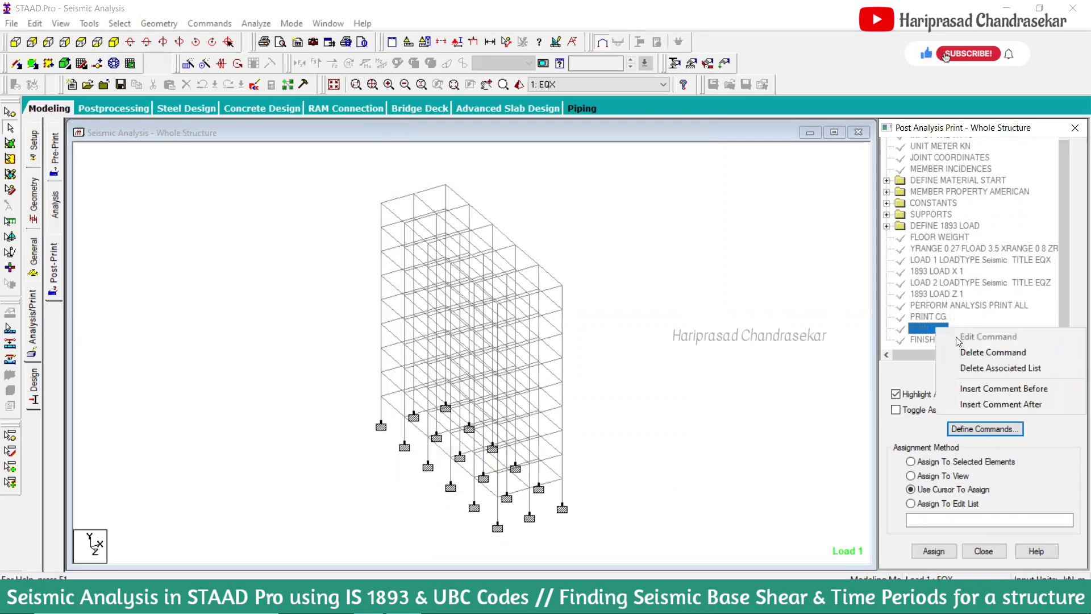
{"action": "left_click", "coordinate": [981, 356]}
{"action": "left_click", "coordinate": [971, 379]}
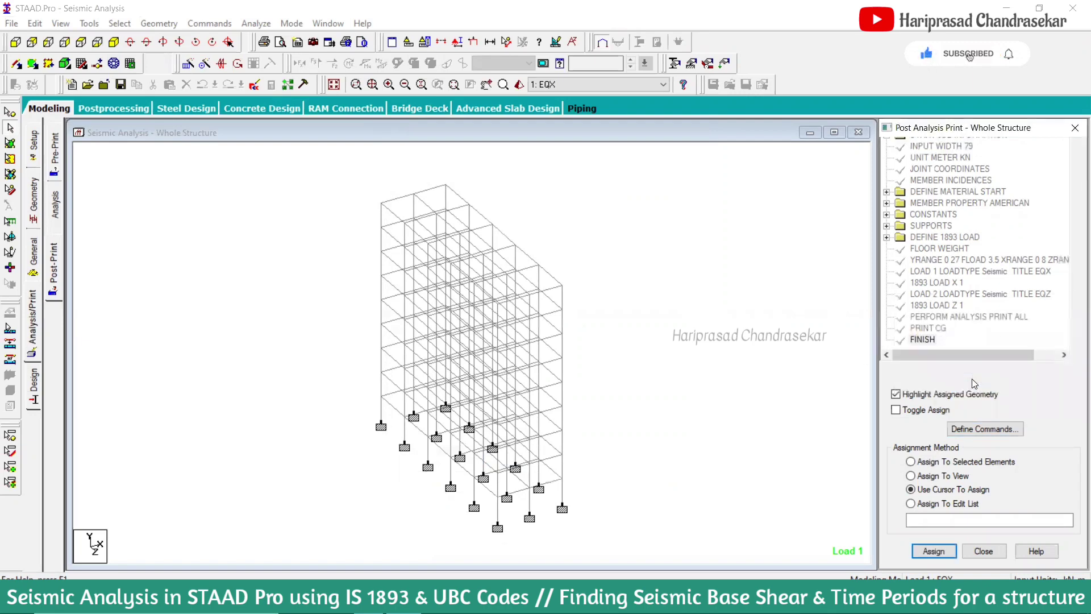
Run the analysis of the structure, saving the modified model
{"action": "left_click", "coordinate": [256, 24]}
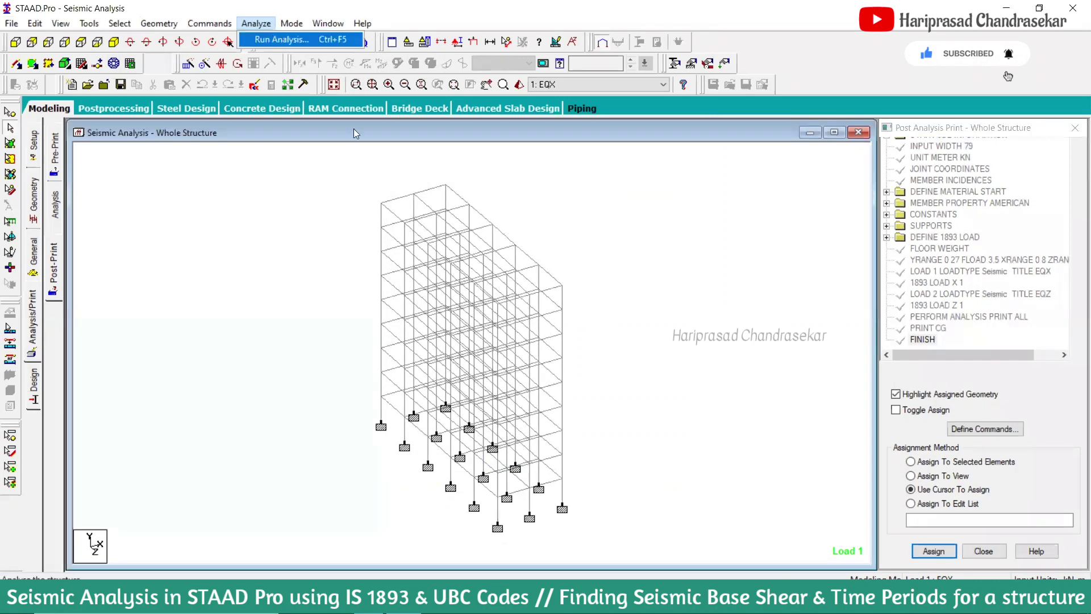
{"action": "key", "text": "Return"}
{"action": "left_click", "coordinate": [456, 318]}
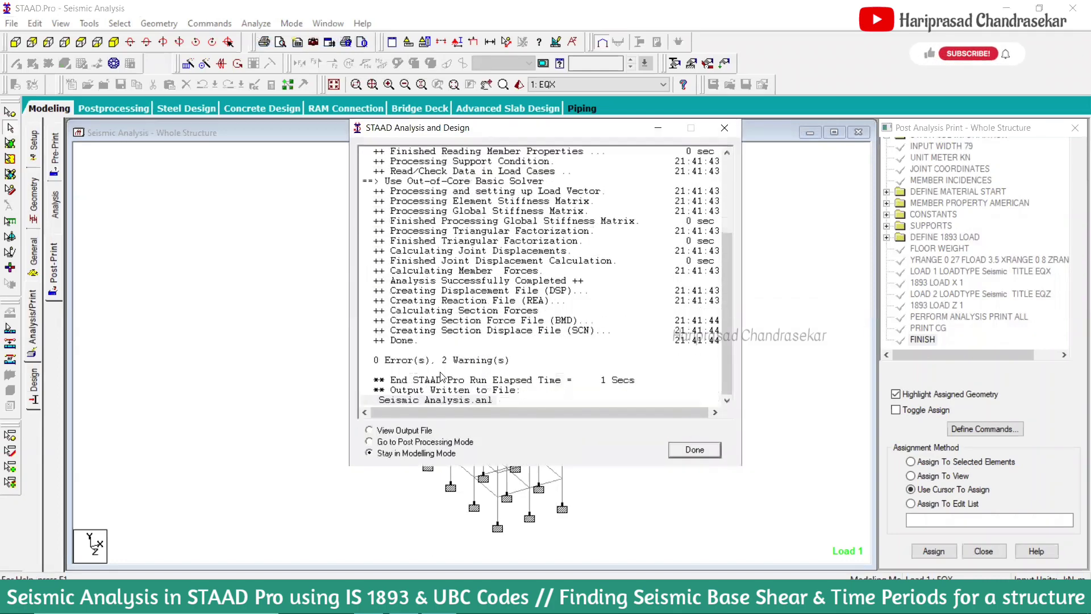
Open the analysis output file and bring up its list of results
{"action": "left_click", "coordinate": [408, 430]}
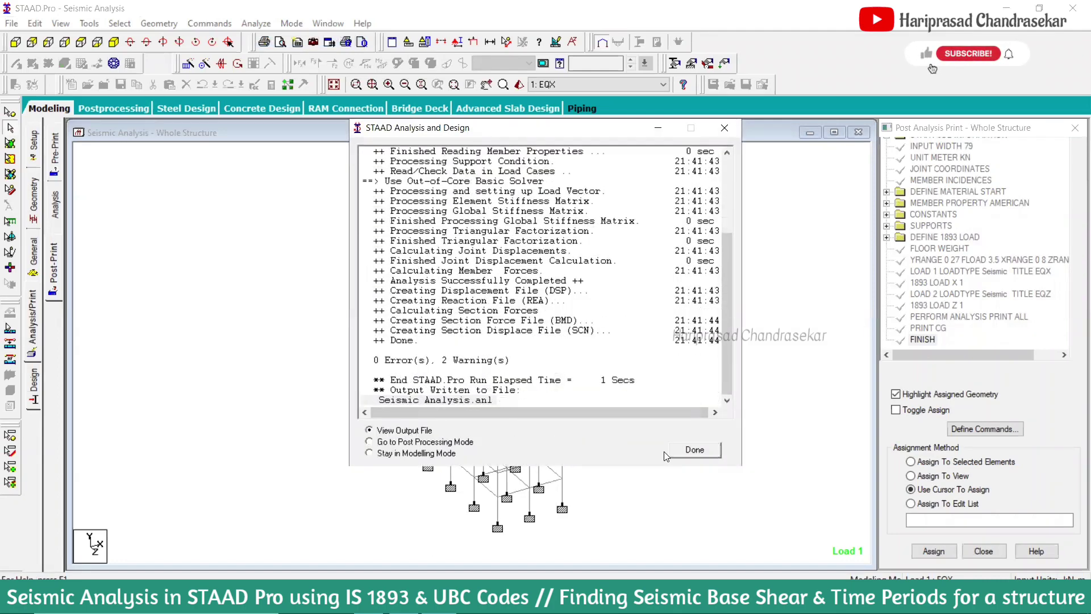
{"action": "left_click", "coordinate": [696, 449]}
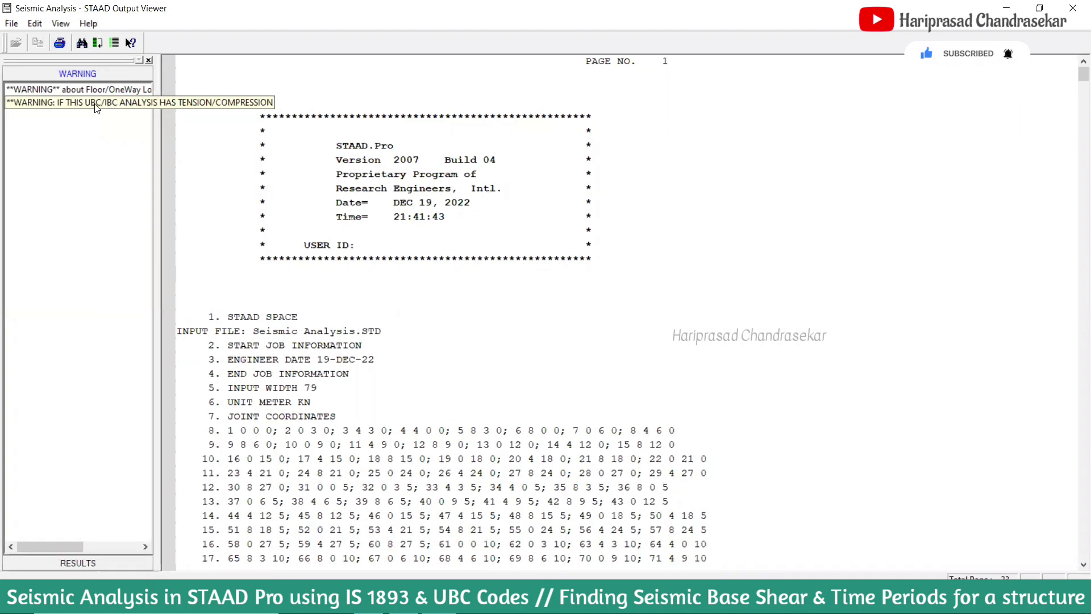
{"action": "left_click", "coordinate": [71, 562]}
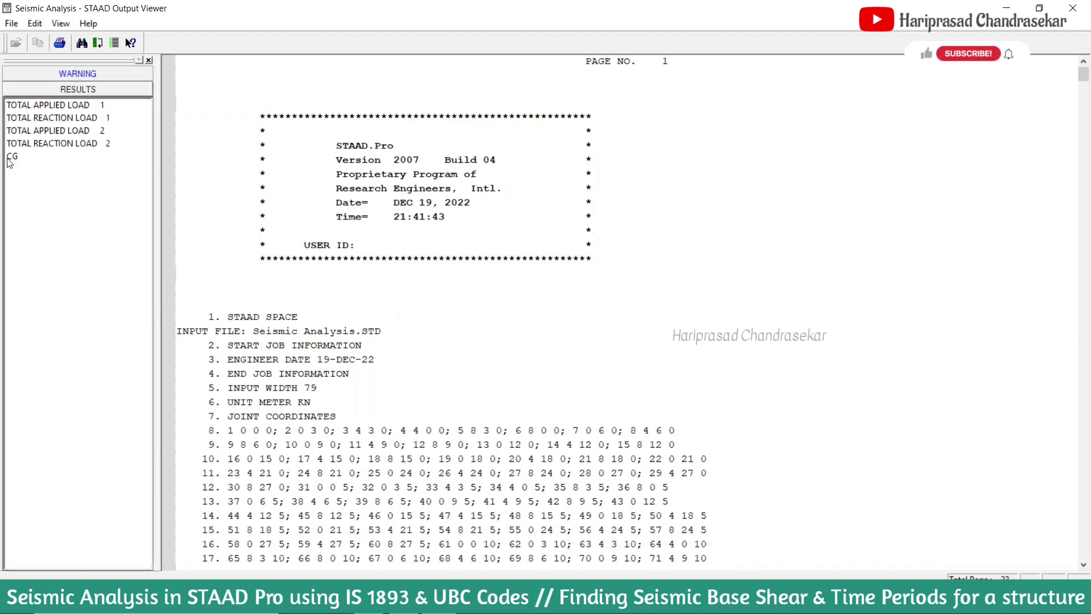
Go to the CG results in the output file and highlight the total self weight line
{"action": "left_click", "coordinate": [10, 158]}
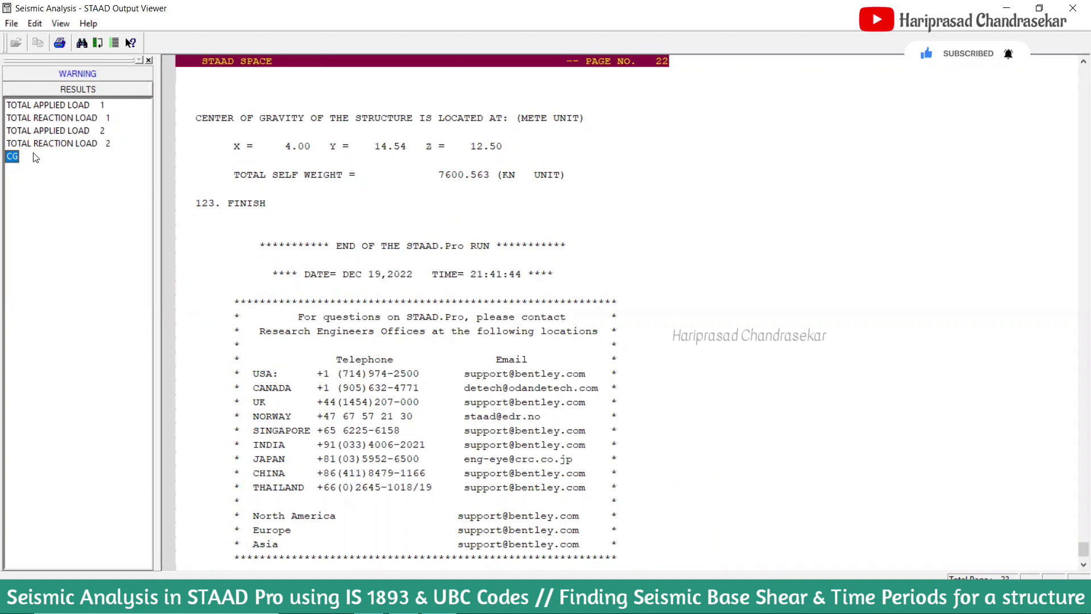
{"action": "left_click", "coordinate": [774, 176]}
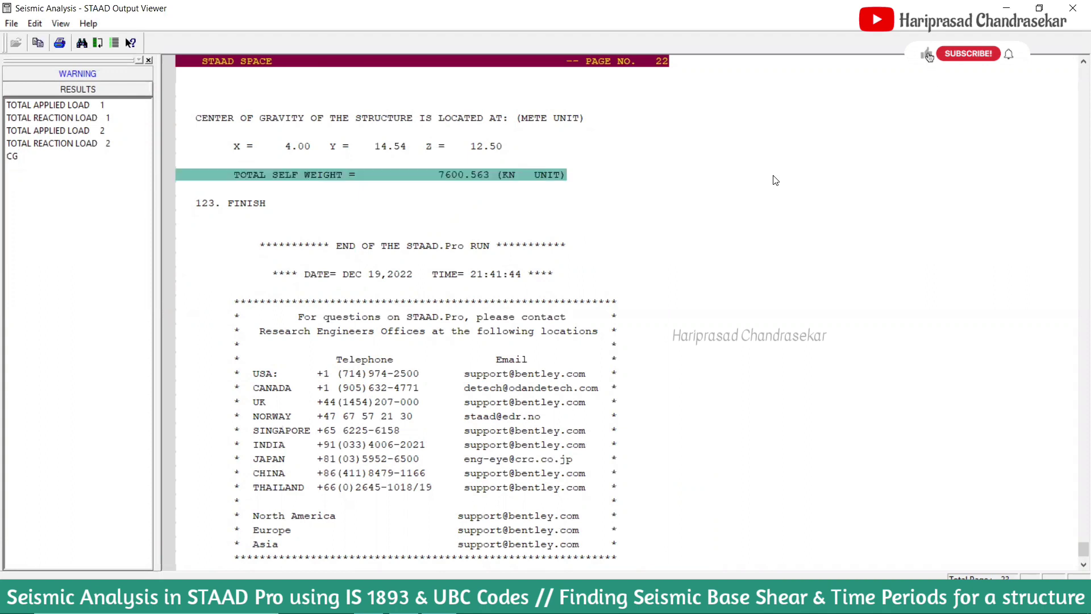
Search the output file for "time period", restarting from the beginning, to reach the IS 1893 X and Z loading results
{"action": "key", "text": "ctrl+f"}
{"action": "type", "text": "tim"}
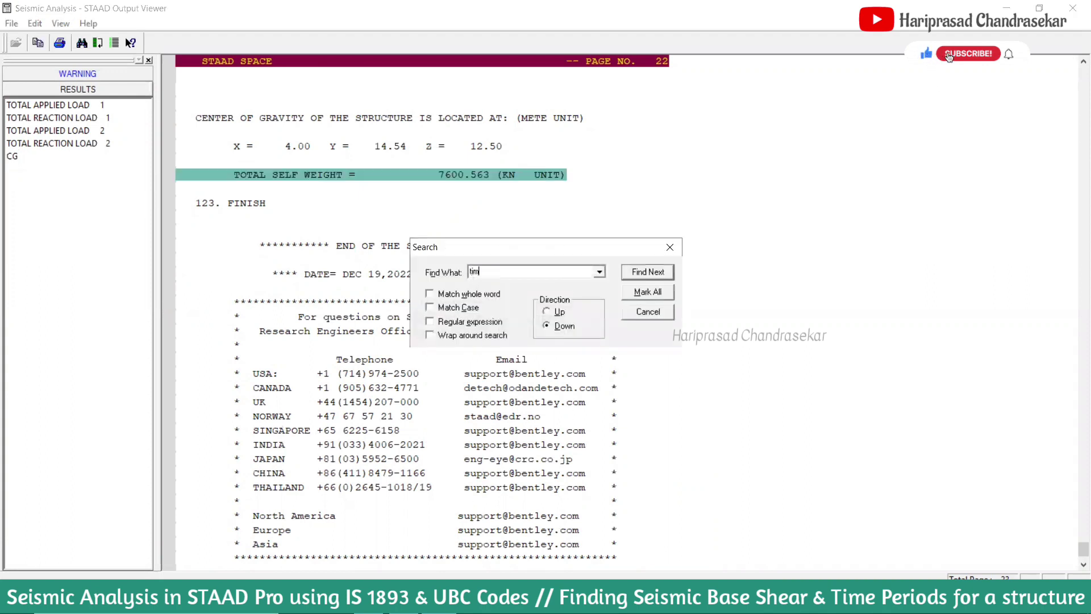
{"action": "type", "text": "e period"}
{"action": "key", "text": "Return"}
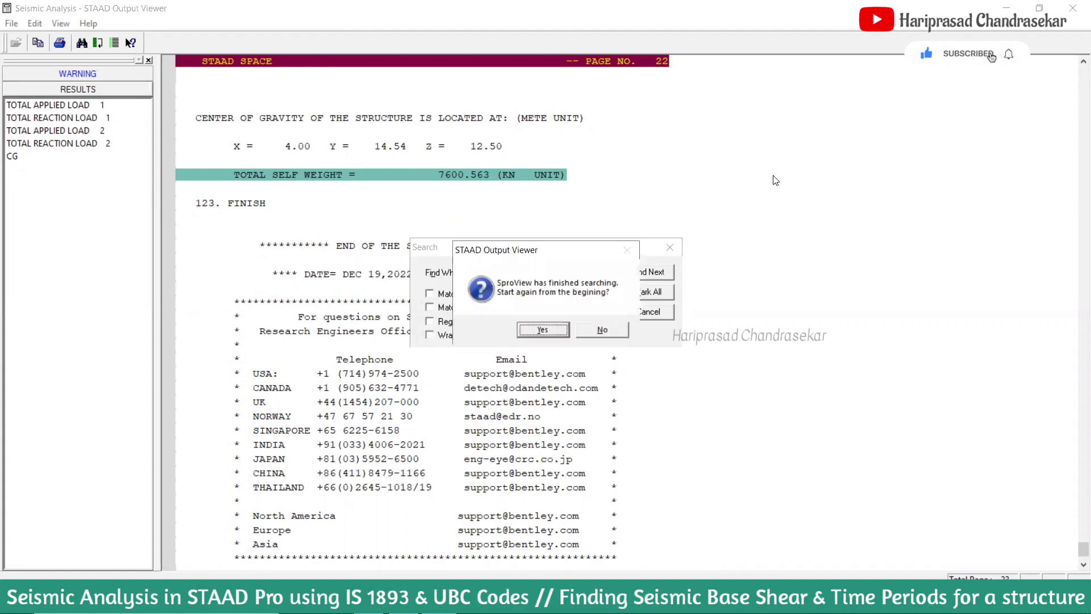
{"action": "left_click", "coordinate": [543, 330]}
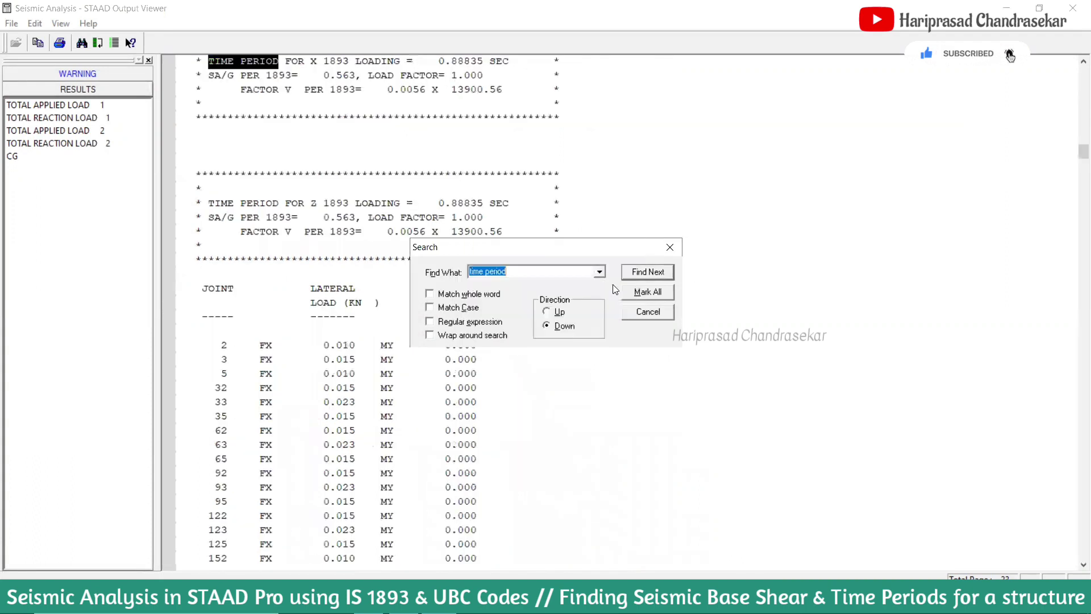
{"action": "left_click", "coordinate": [671, 247]}
{"action": "scroll", "coordinate": [382, 173], "scroll_direction": "up", "scroll_amount": 1}
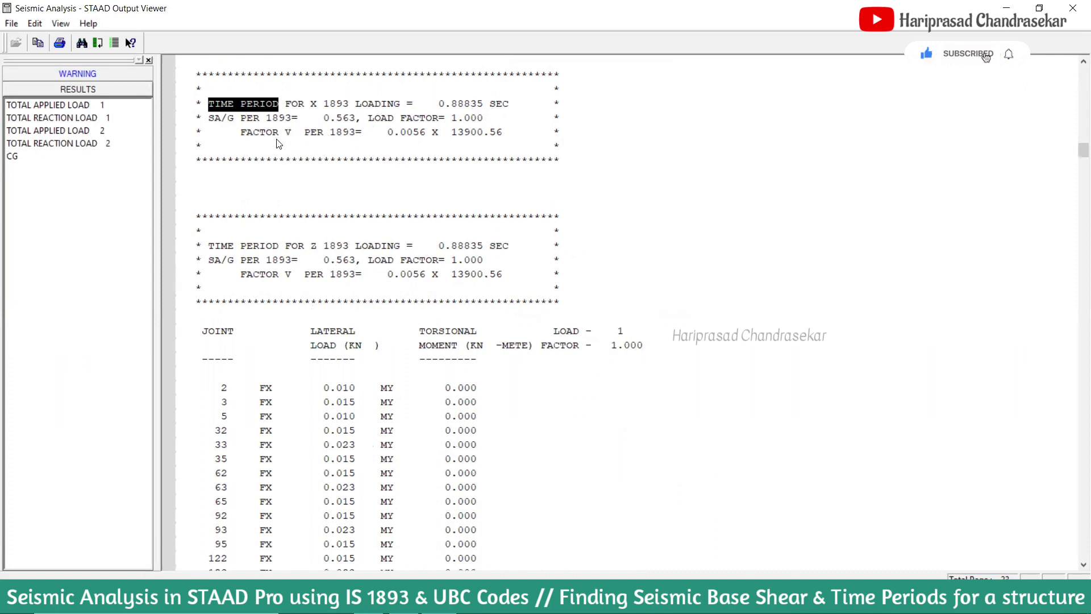
Review the joint lateral loads and level totals for load 1, return to the time period results, and close the output file
{"action": "scroll", "coordinate": [371, 279], "scroll_direction": "down", "scroll_amount": 2}
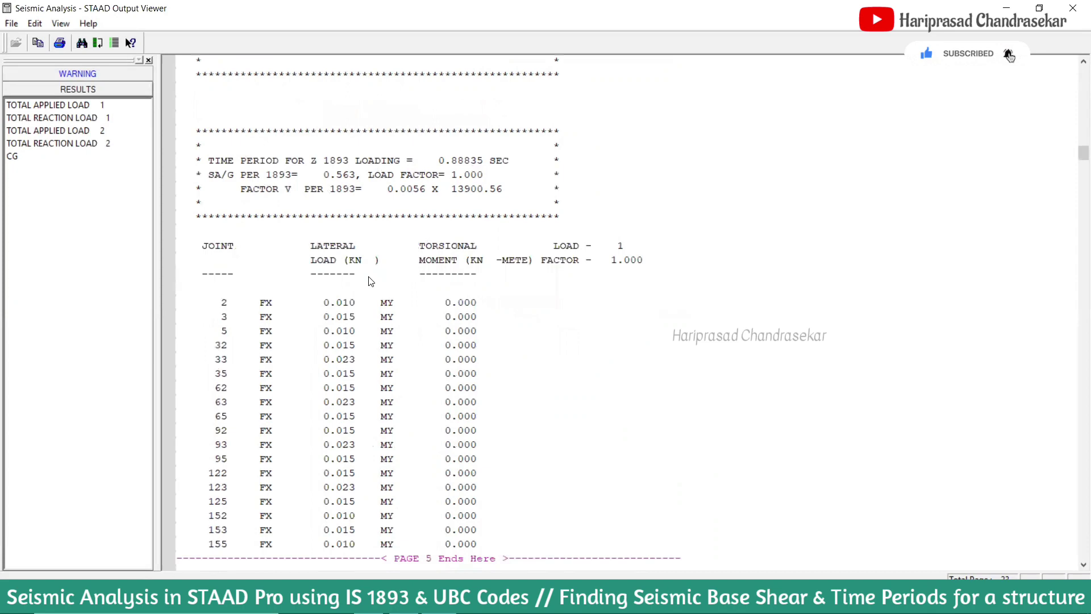
{"action": "scroll", "coordinate": [371, 280], "scroll_direction": "down", "scroll_amount": 19}
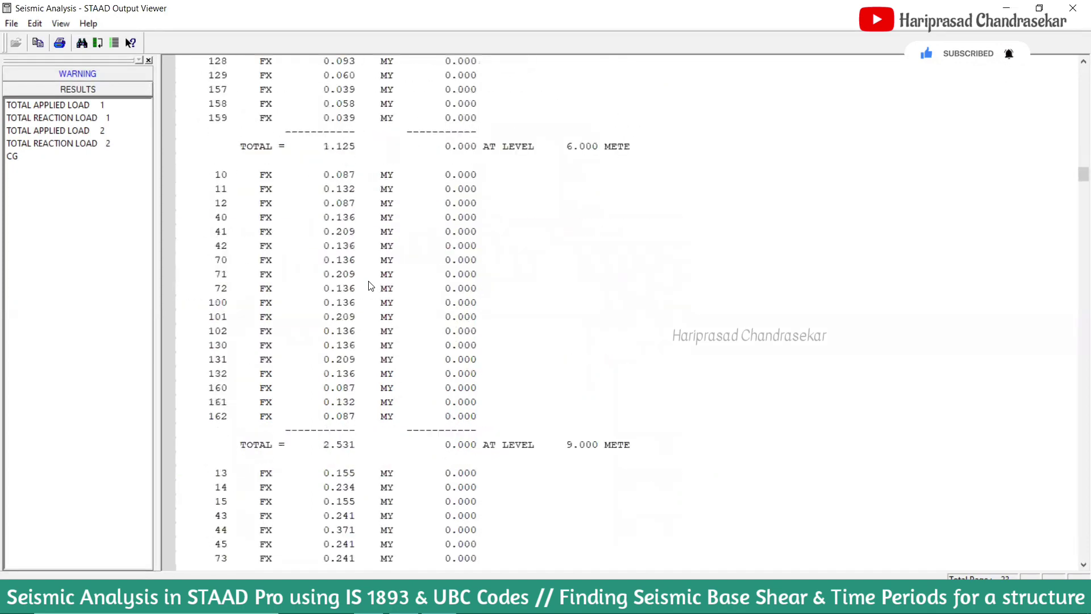
{"action": "scroll", "coordinate": [370, 284], "scroll_direction": "down", "scroll_amount": 6}
{"action": "scroll", "coordinate": [370, 284], "scroll_direction": "up", "scroll_amount": 20}
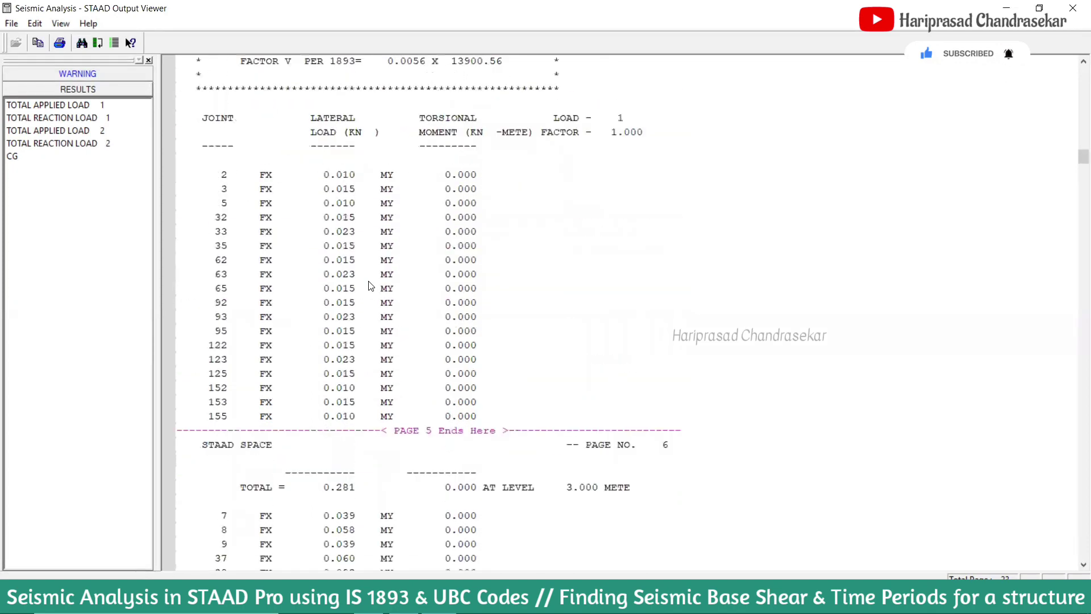
{"action": "scroll", "coordinate": [369, 290], "scroll_direction": "up", "scroll_amount": 6}
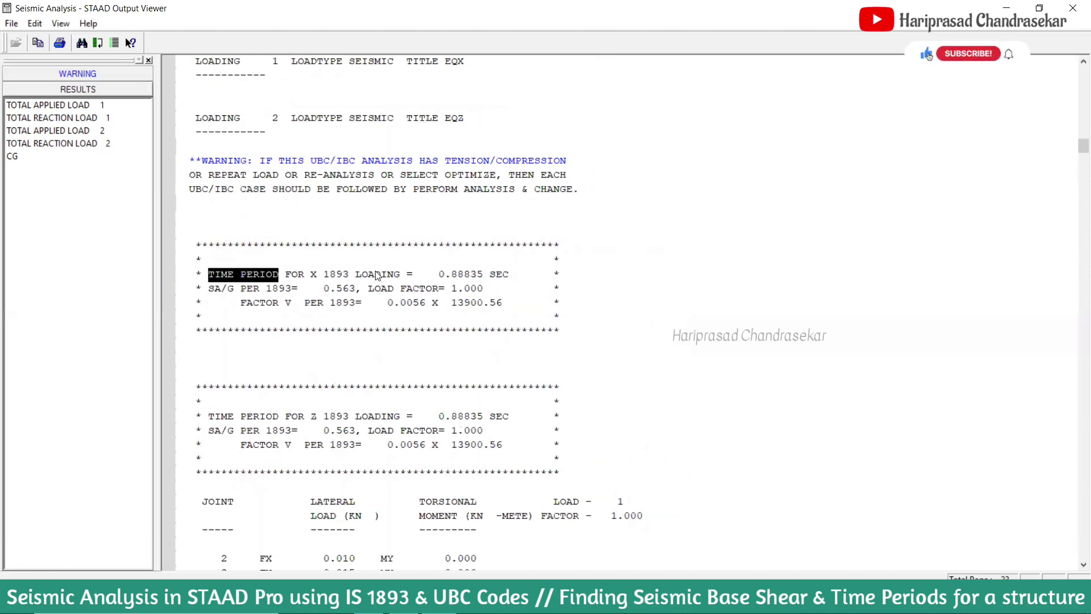
{"action": "left_click", "coordinate": [1074, 8]}
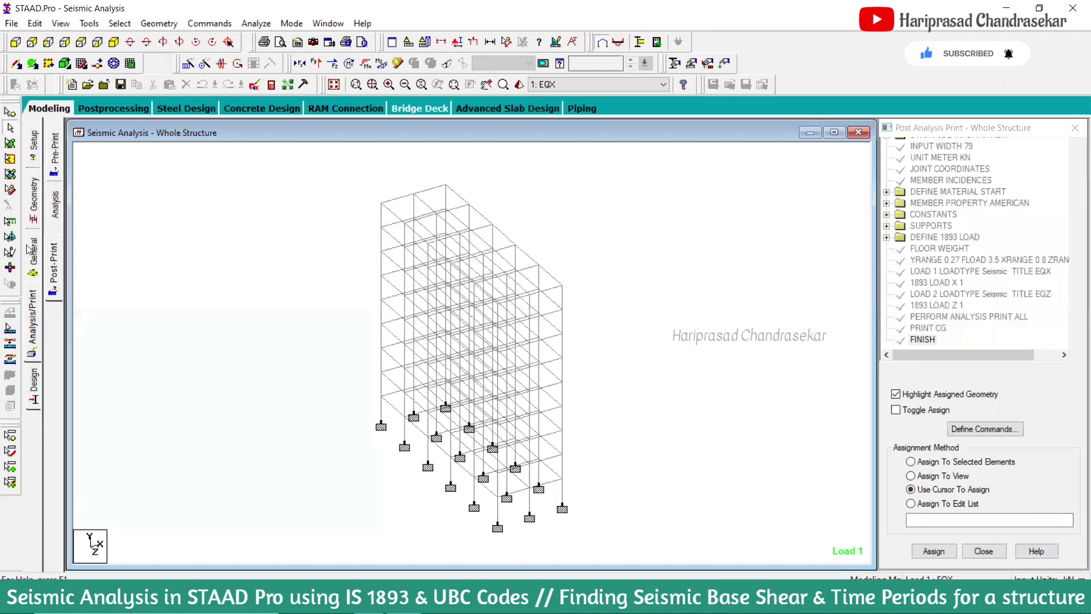
Display the 1893 LOAD X 1 and 1893 LOAD Z 1 seismic forces of load cases EQX and EQZ on the model
{"action": "left_click", "coordinate": [34, 263]}
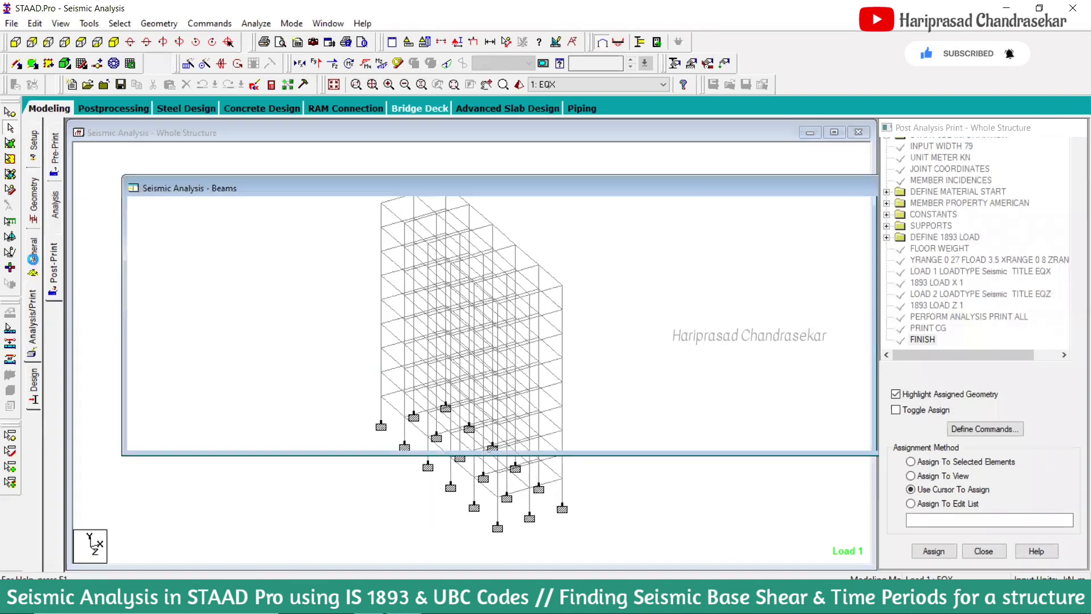
{"action": "left_click", "coordinate": [54, 315]}
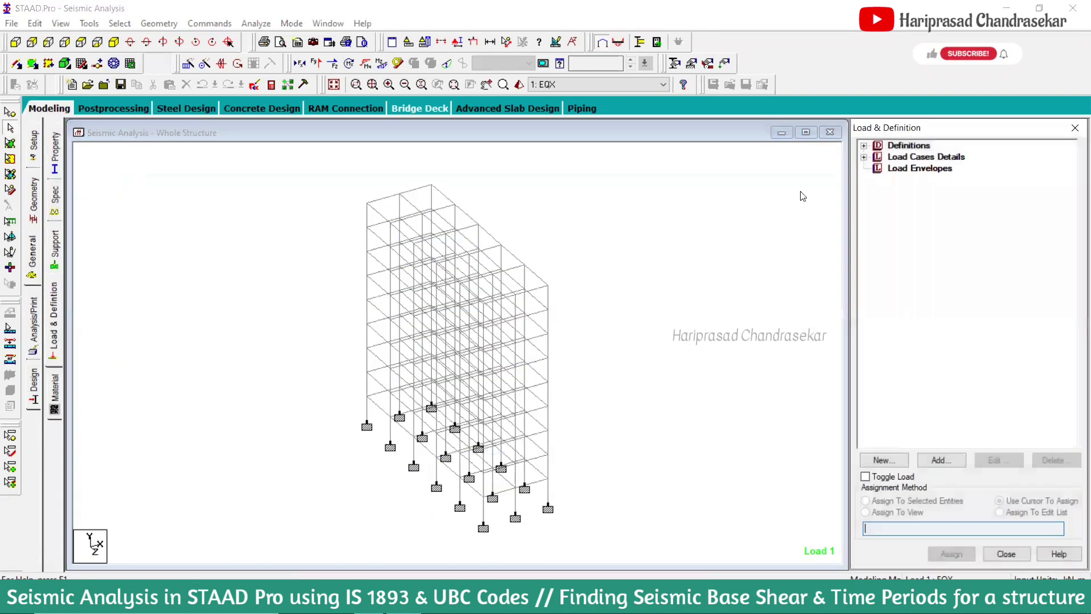
{"action": "left_click", "coordinate": [864, 157]}
{"action": "left_click", "coordinate": [878, 168]}
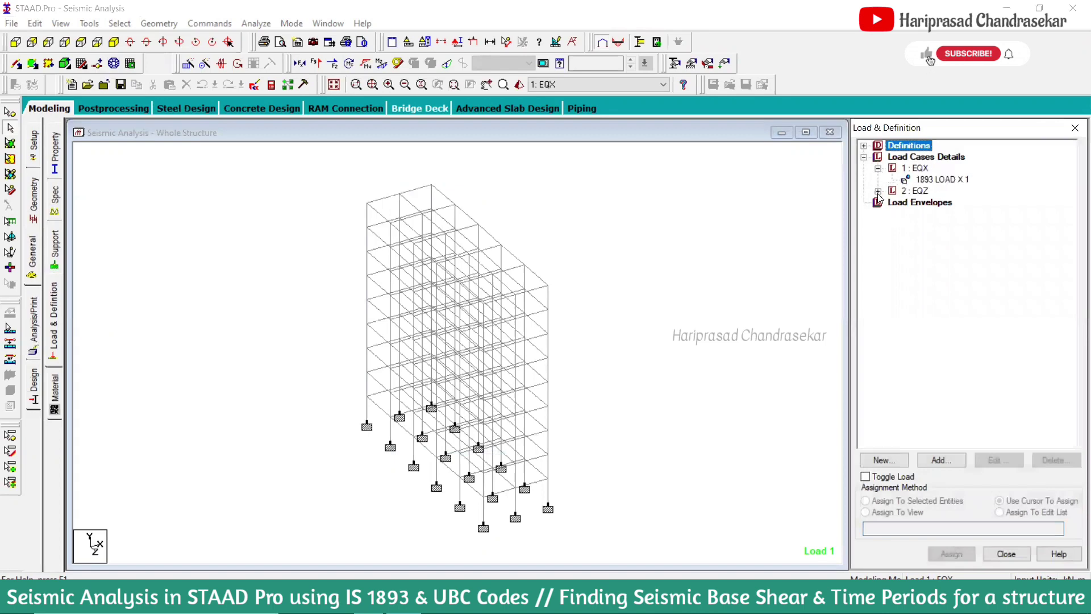
{"action": "left_click", "coordinate": [878, 191]}
{"action": "left_click", "coordinate": [940, 179]}
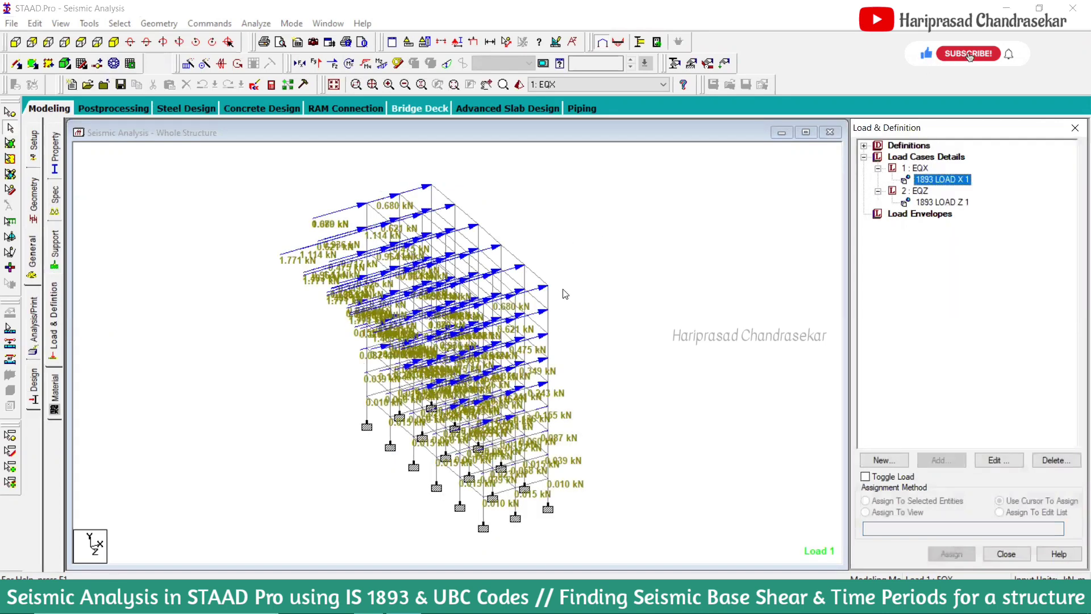
{"action": "left_click", "coordinate": [932, 202]}
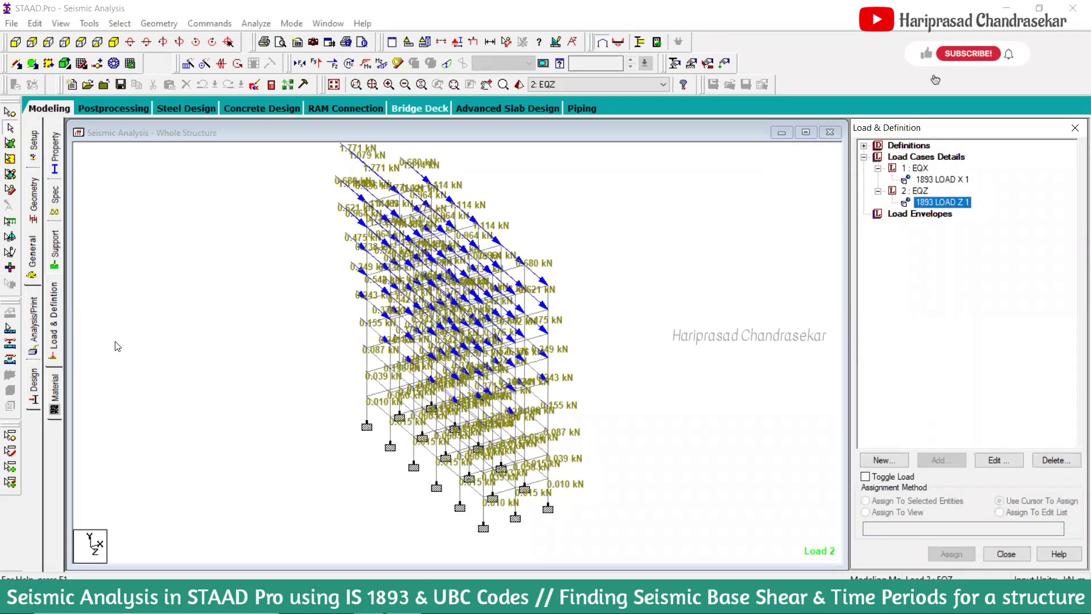
{"action": "left_click", "coordinate": [936, 183]}
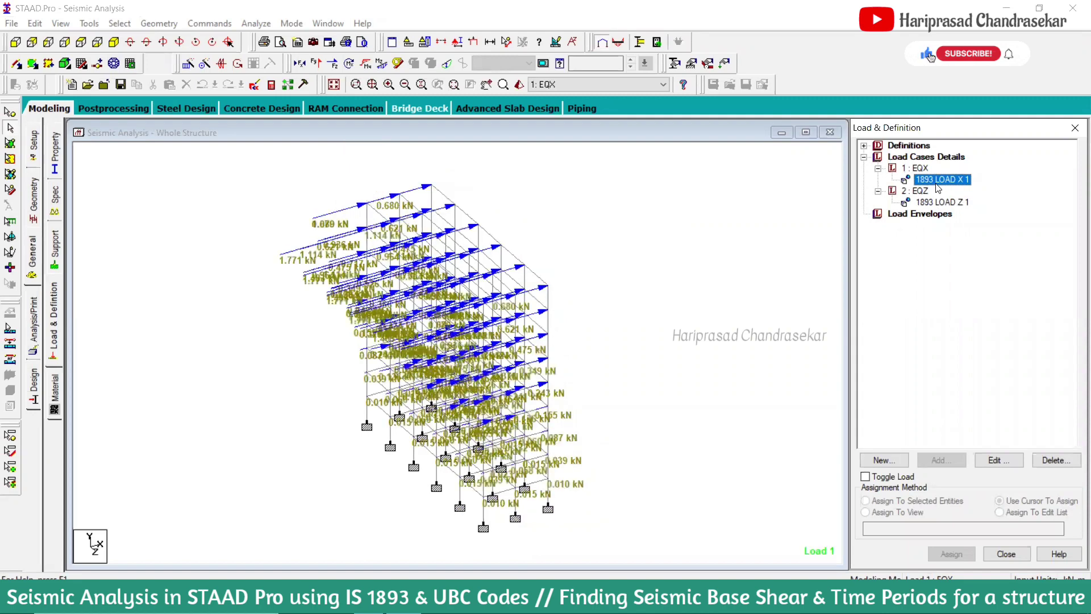
{"action": "left_click", "coordinate": [932, 203]}
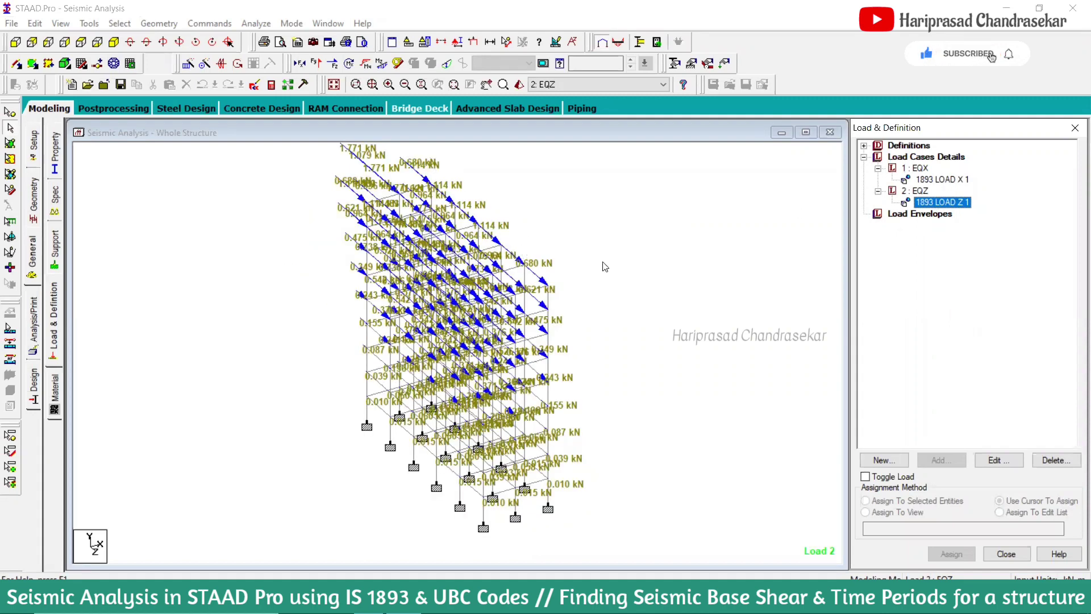
Turn off the Load Values labels in the structure's diagram settings
{"action": "left_click", "coordinate": [555, 43]}
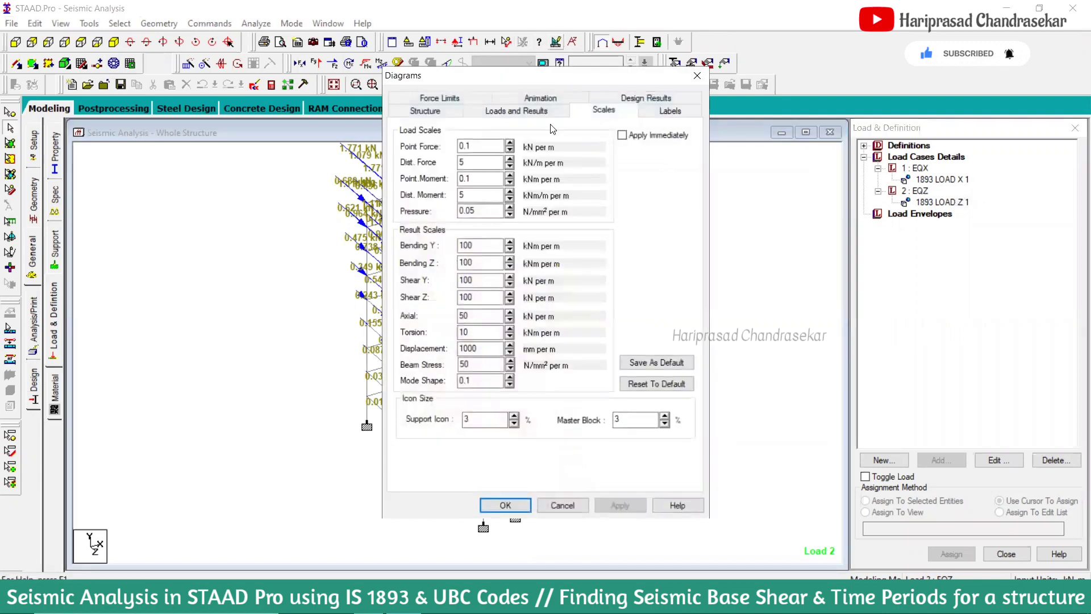
{"action": "left_click", "coordinate": [656, 114]}
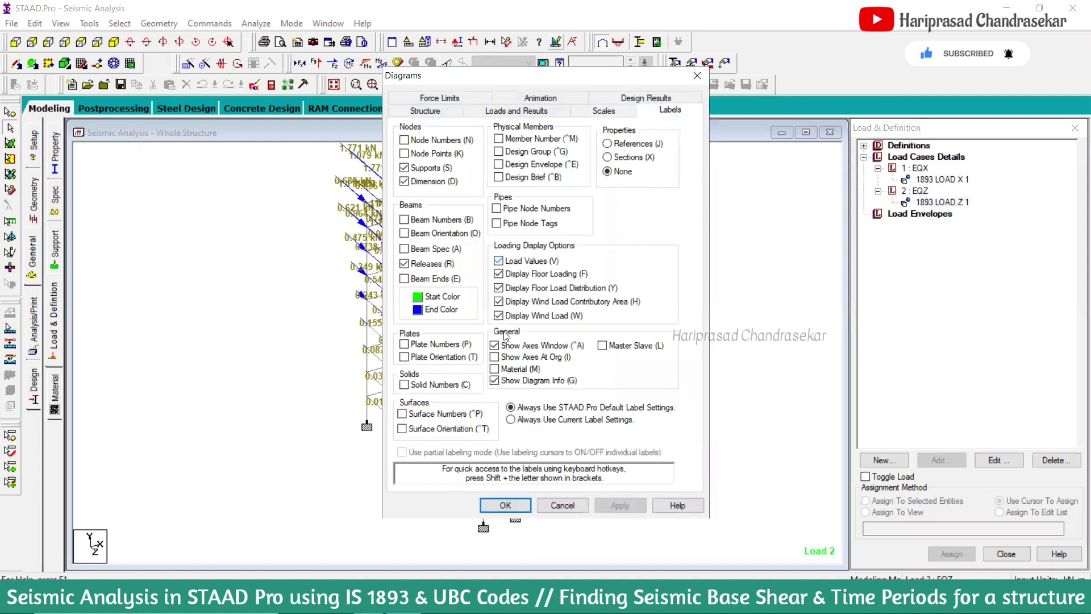
{"action": "left_click", "coordinate": [505, 506]}
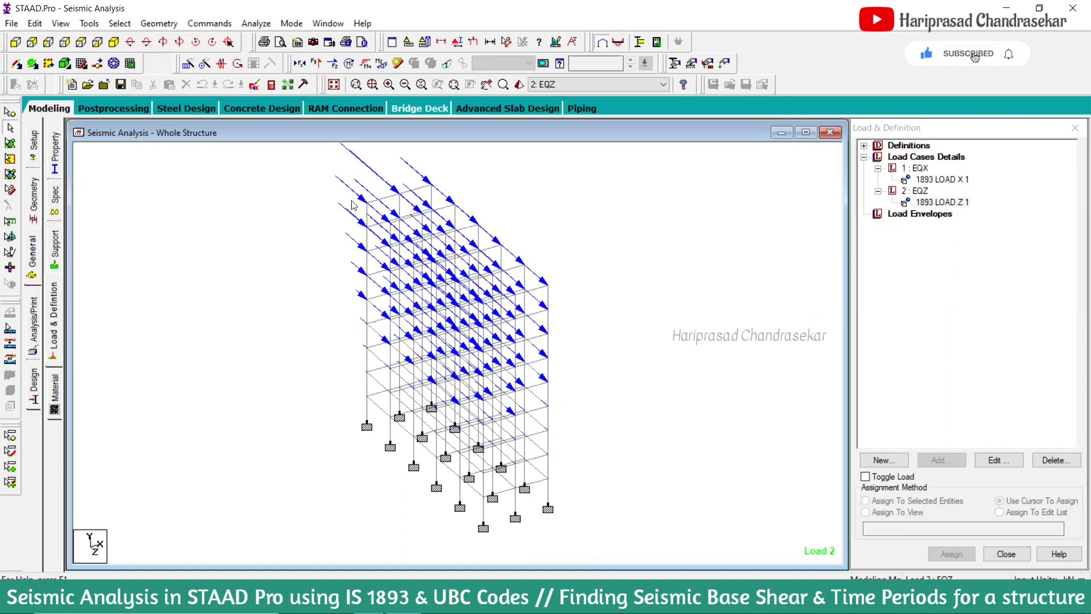
Enter the Postprocessing mode with load cases EQX and EQZ selected and view the support reactions
{"action": "left_click", "coordinate": [119, 108]}
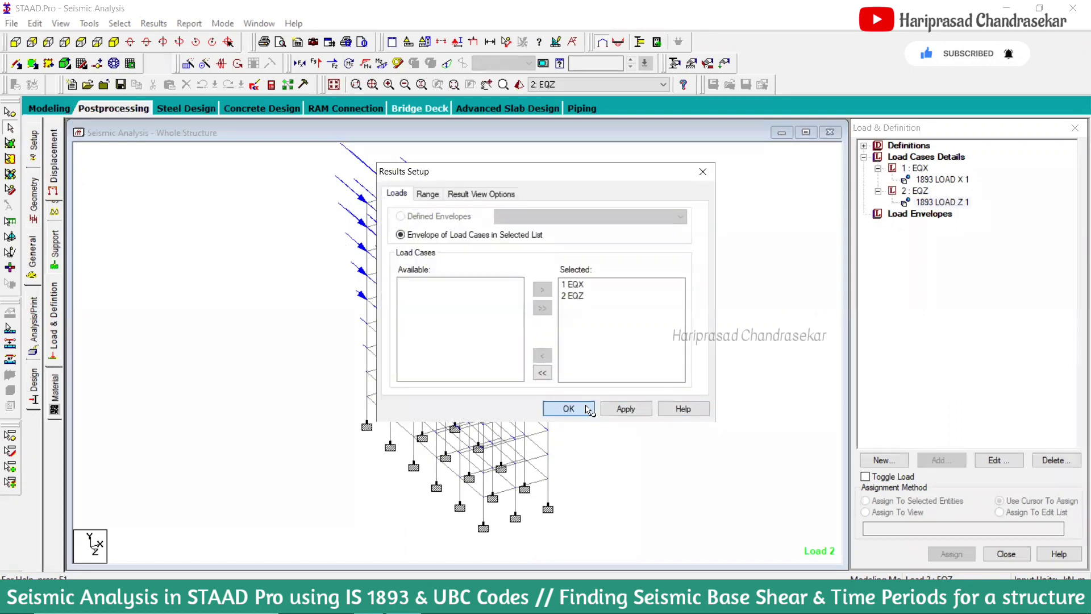
{"action": "left_click", "coordinate": [569, 409]}
{"action": "left_click", "coordinate": [55, 228]}
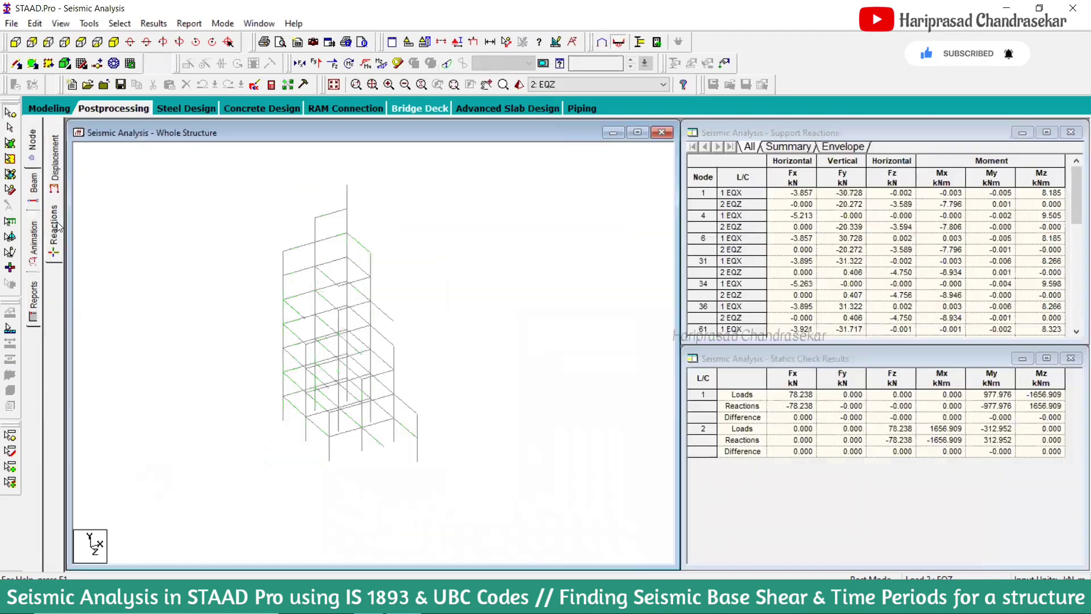
View the beam force results for EQZ, showing the Shear Y, axial force and displacement diagrams in turn
{"action": "left_click", "coordinate": [34, 190]}
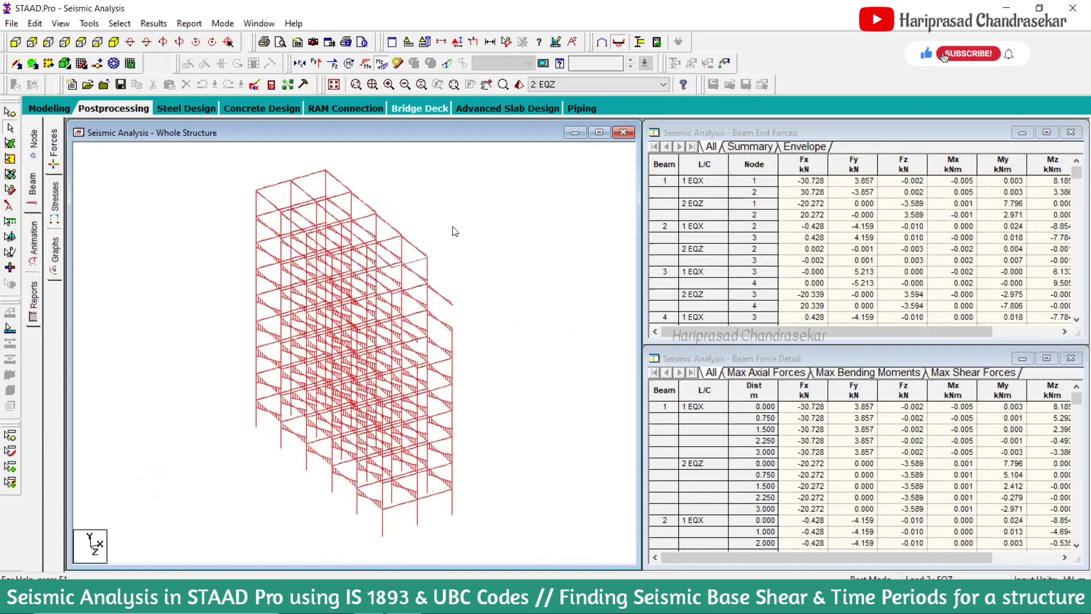
{"action": "left_click", "coordinate": [382, 64]}
{"action": "left_click", "coordinate": [316, 64]}
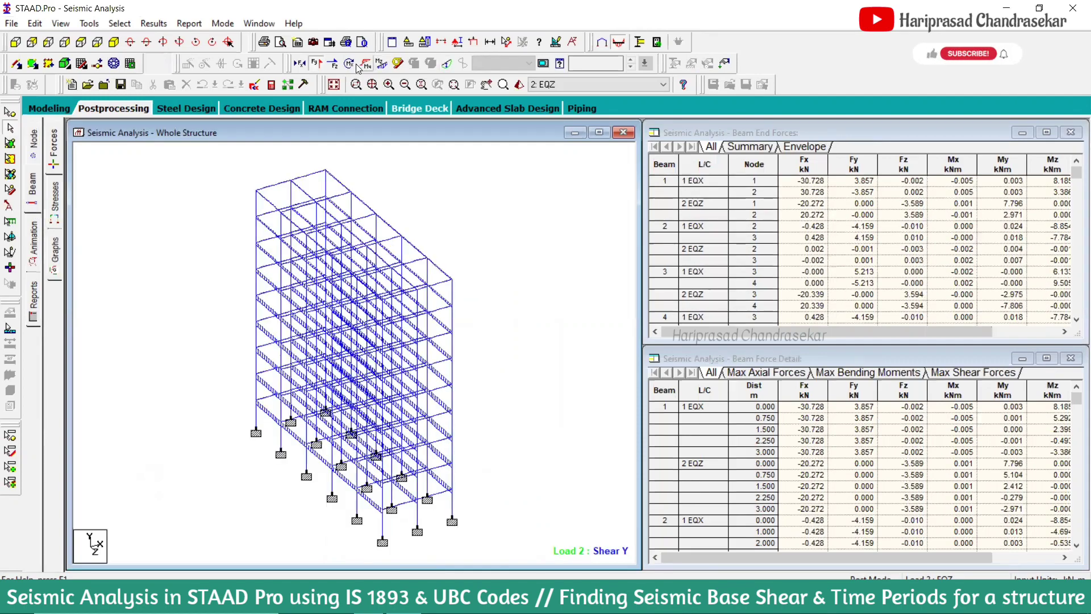
{"action": "left_click", "coordinate": [300, 63]}
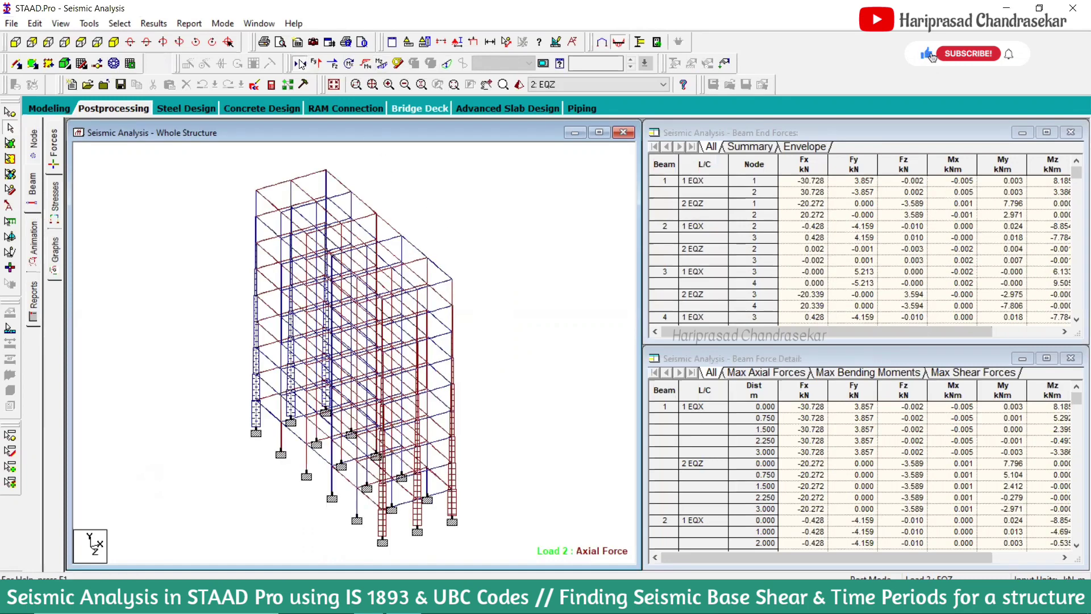
{"action": "left_click", "coordinate": [448, 63]}
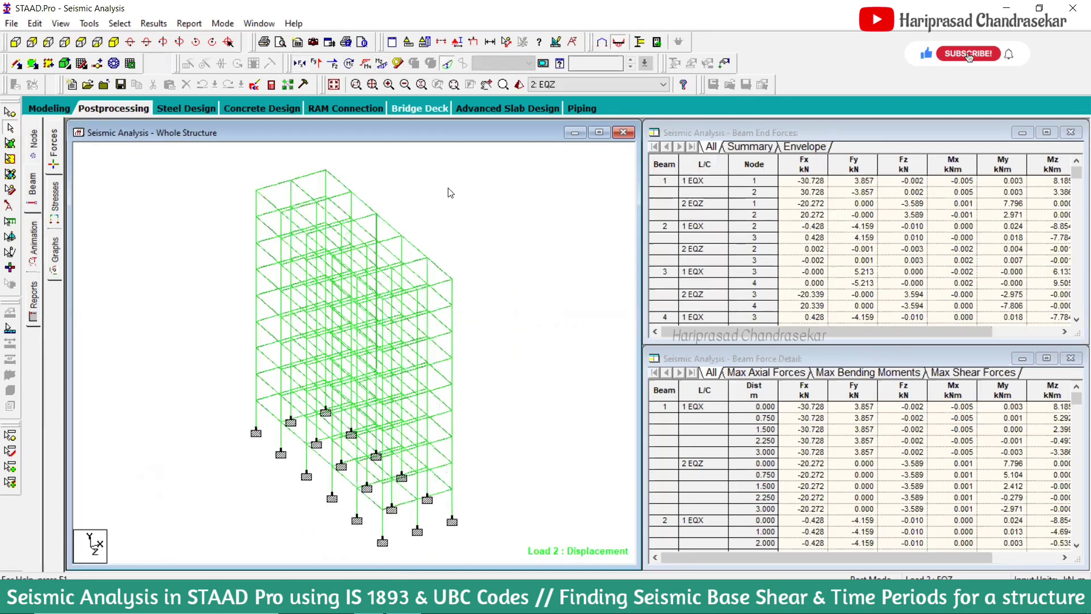
Animate the structure's deflection under load case EQZ in the isometric view
{"action": "left_click", "coordinate": [36, 235]}
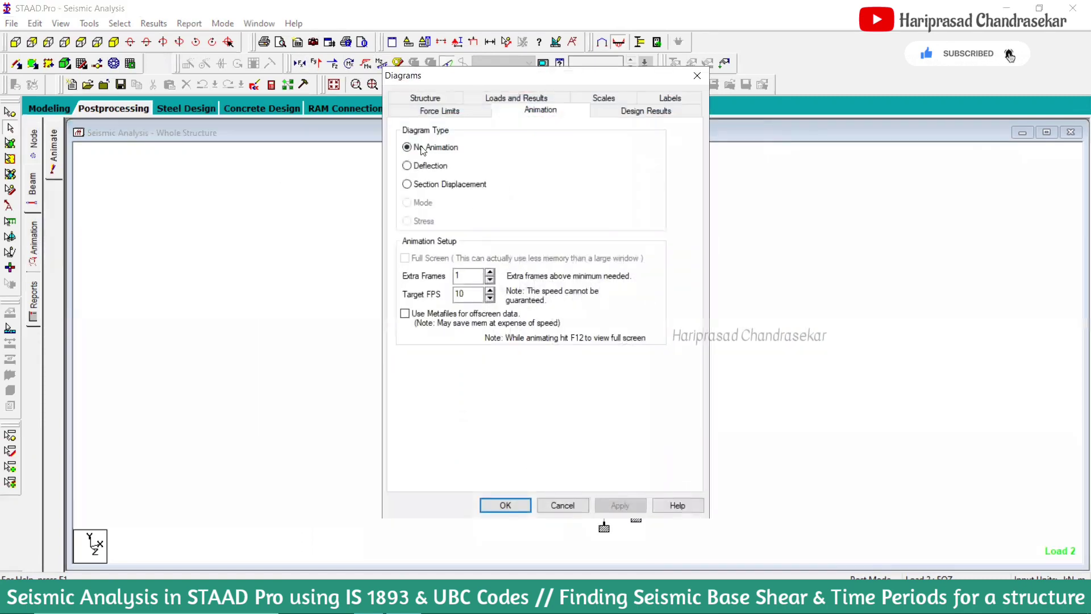
{"action": "left_click", "coordinate": [415, 166]}
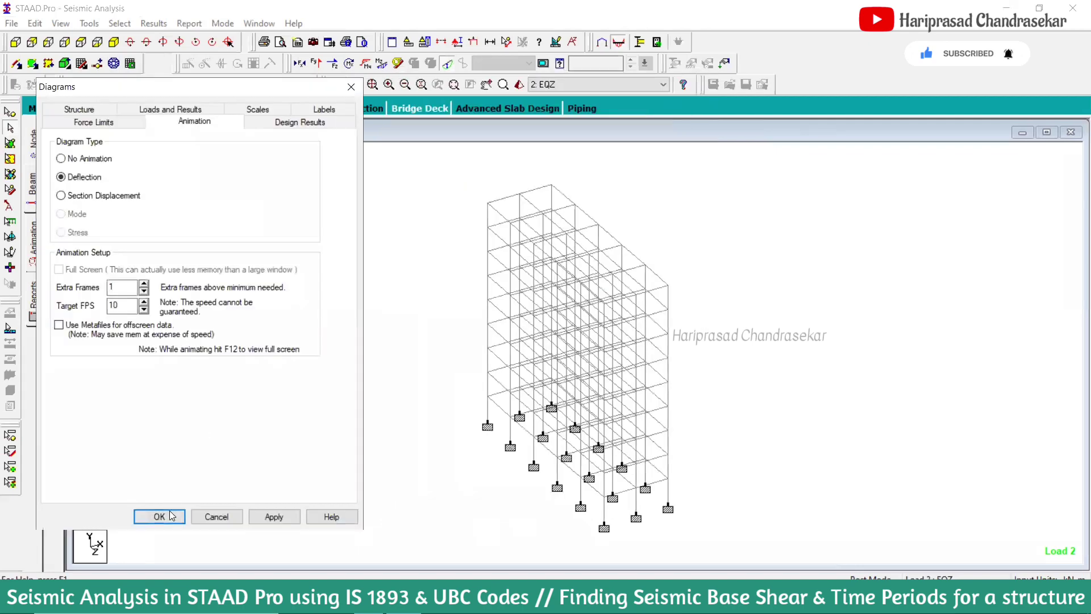
{"action": "left_click", "coordinate": [171, 515]}
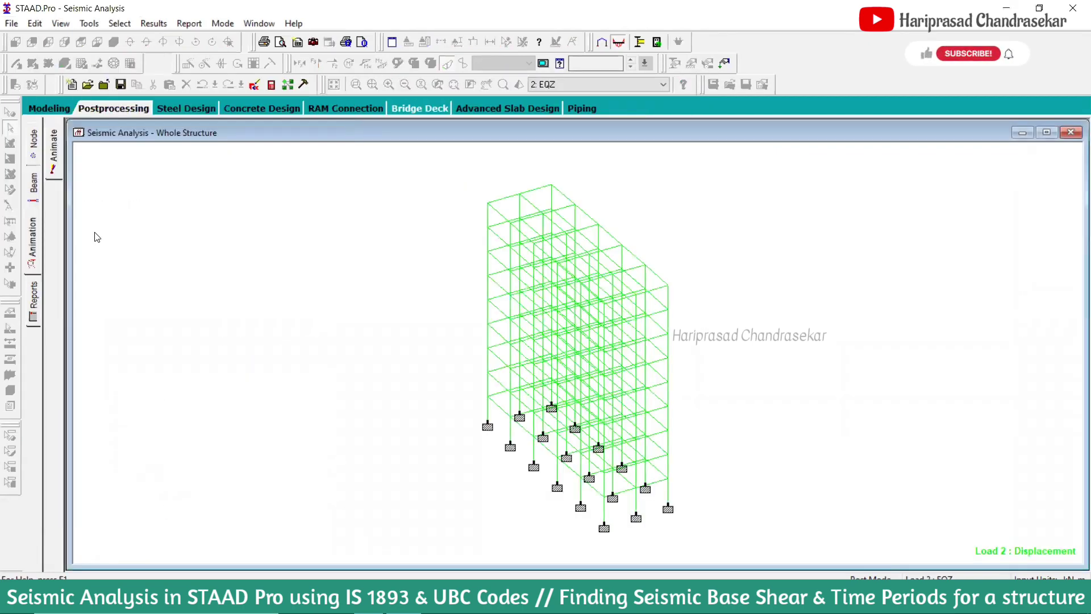
Stop the animation, switch to the front view and animate the EQZ deflection there
{"action": "left_click", "coordinate": [292, 220]}
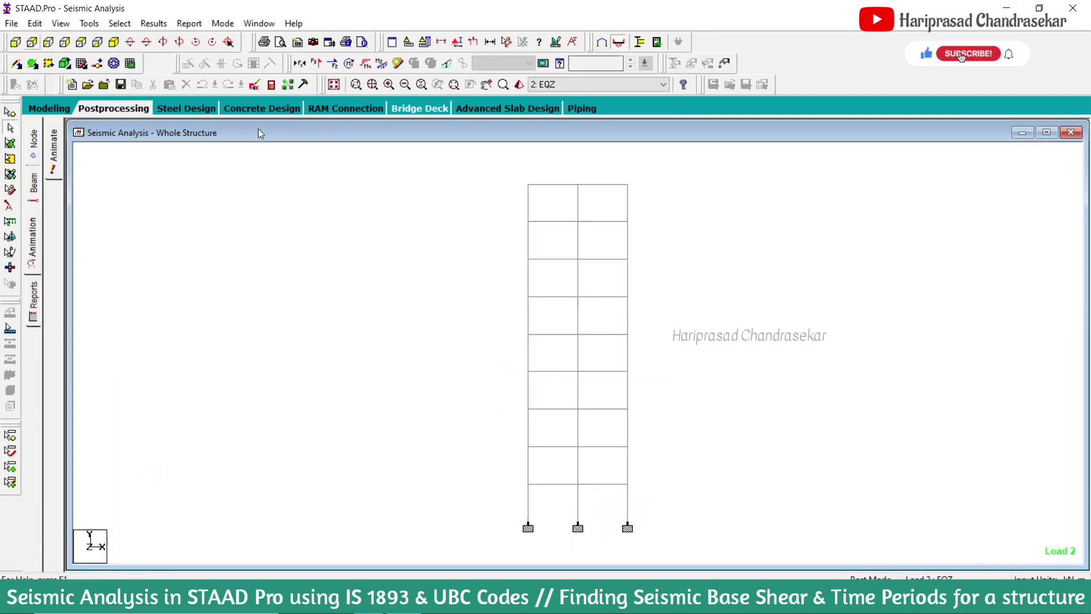
{"action": "left_click", "coordinate": [15, 42]}
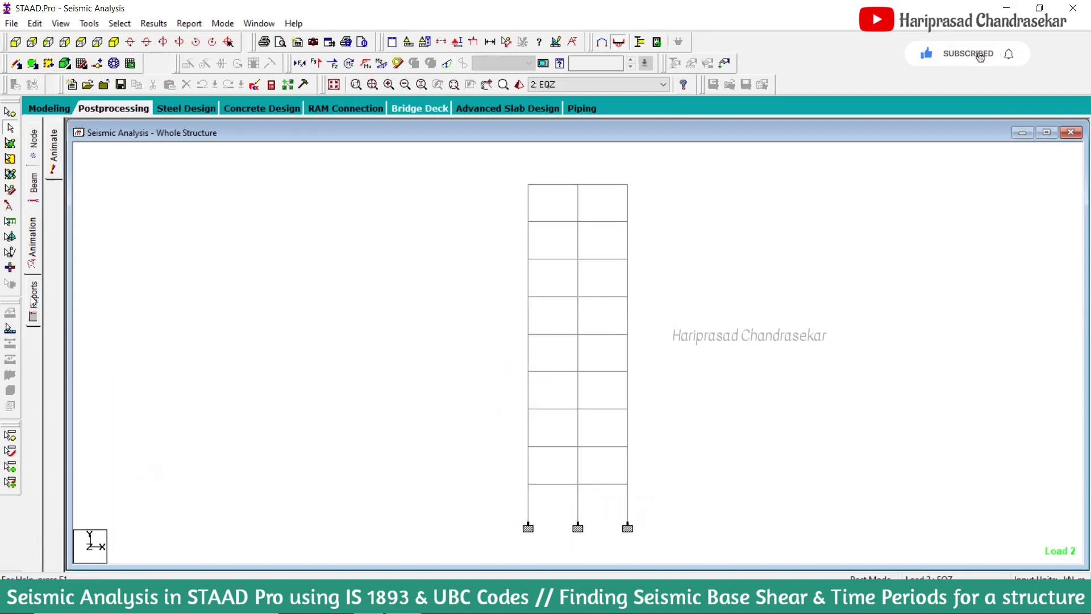
{"action": "left_click", "coordinate": [34, 264]}
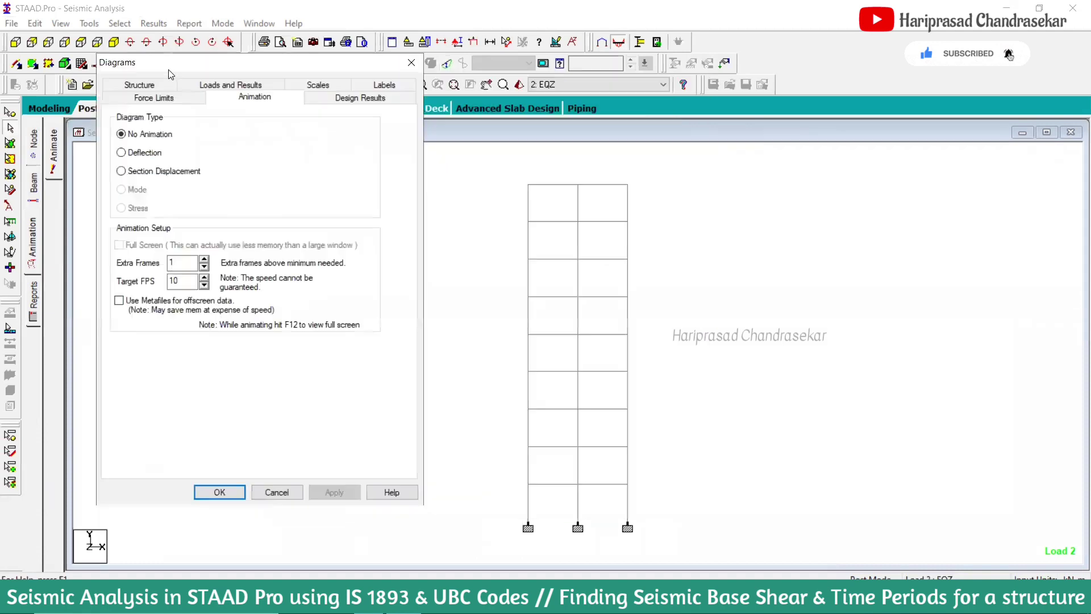
{"action": "left_click", "coordinate": [145, 153]}
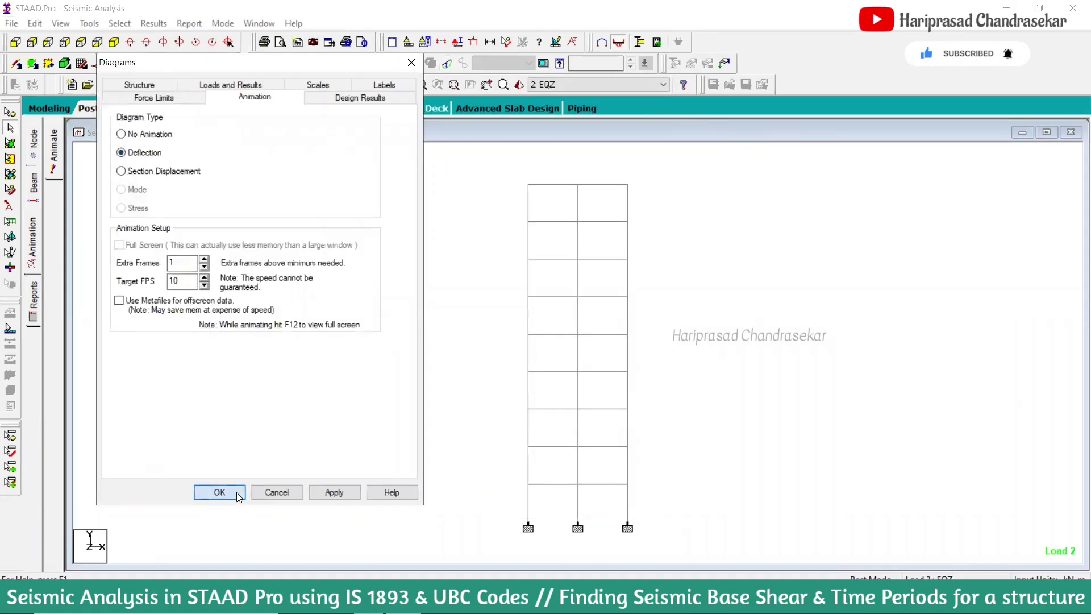
{"action": "left_click", "coordinate": [236, 492]}
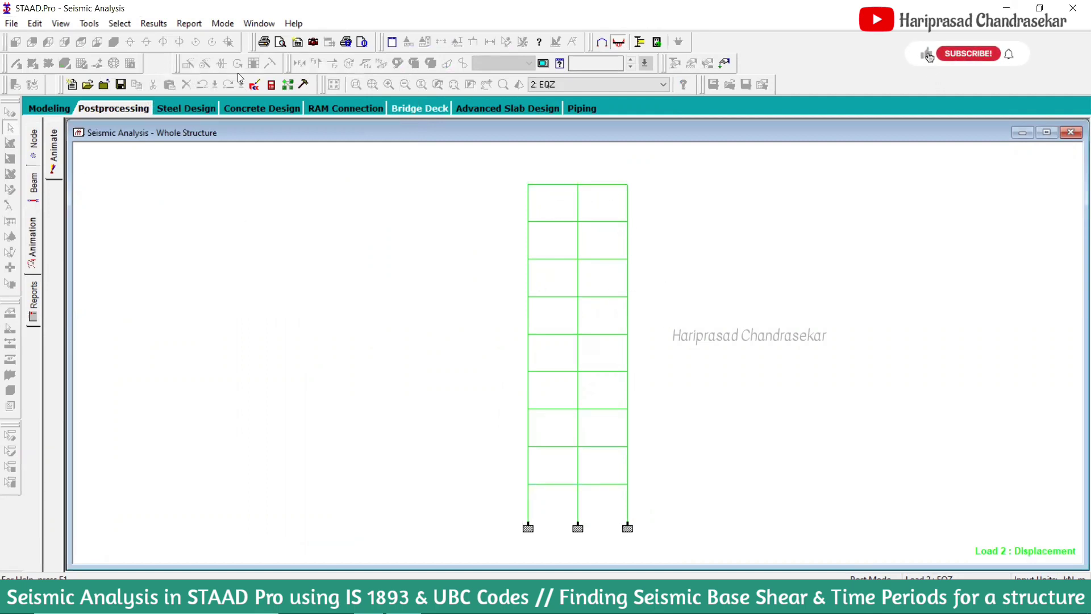
Switch to load case EQX and animate the structure's section displacement in the front view
{"action": "left_click", "coordinate": [587, 85]}
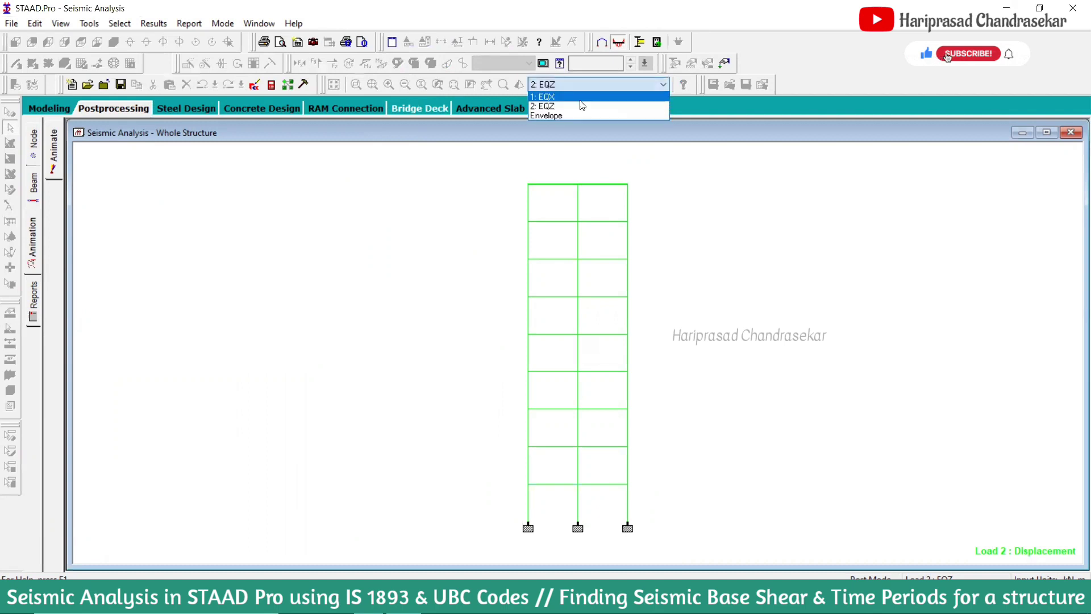
{"action": "left_click", "coordinate": [594, 107]}
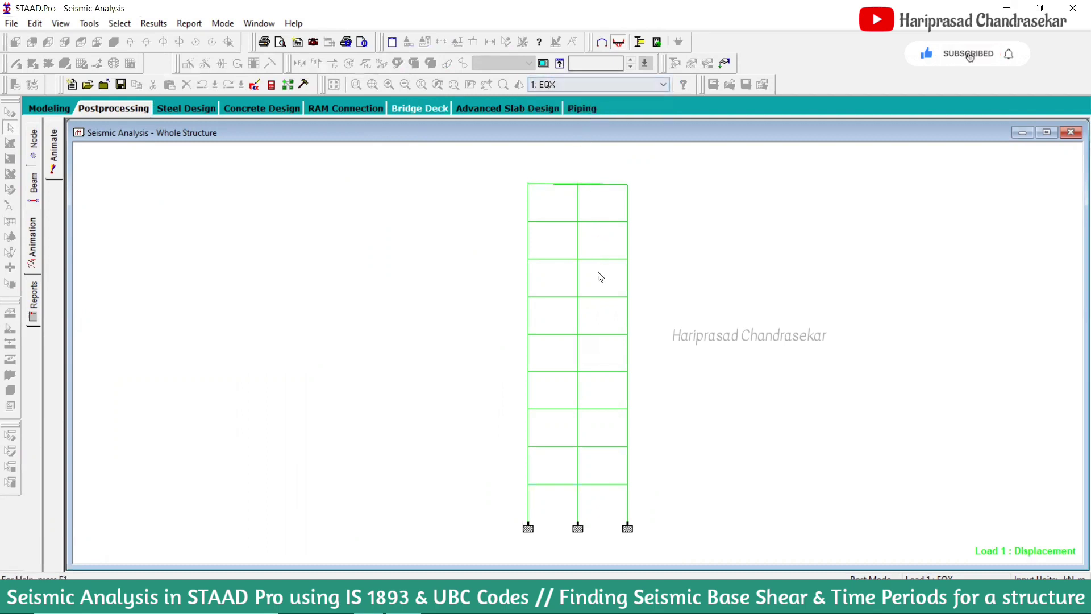
{"action": "left_click", "coordinate": [32, 263]}
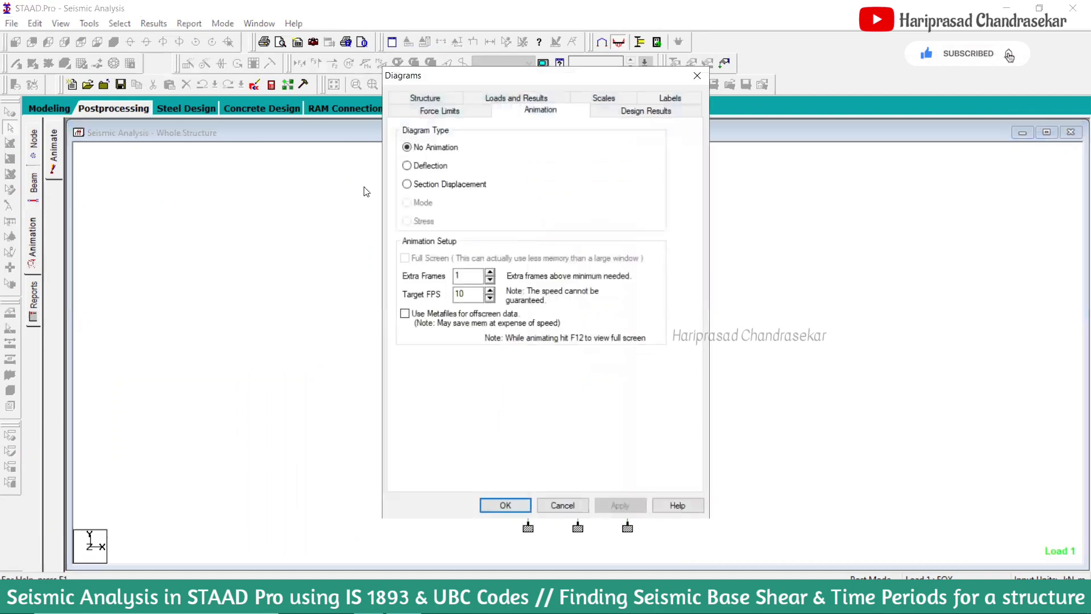
{"action": "left_click", "coordinate": [432, 184]}
{"action": "left_click", "coordinate": [505, 505]}
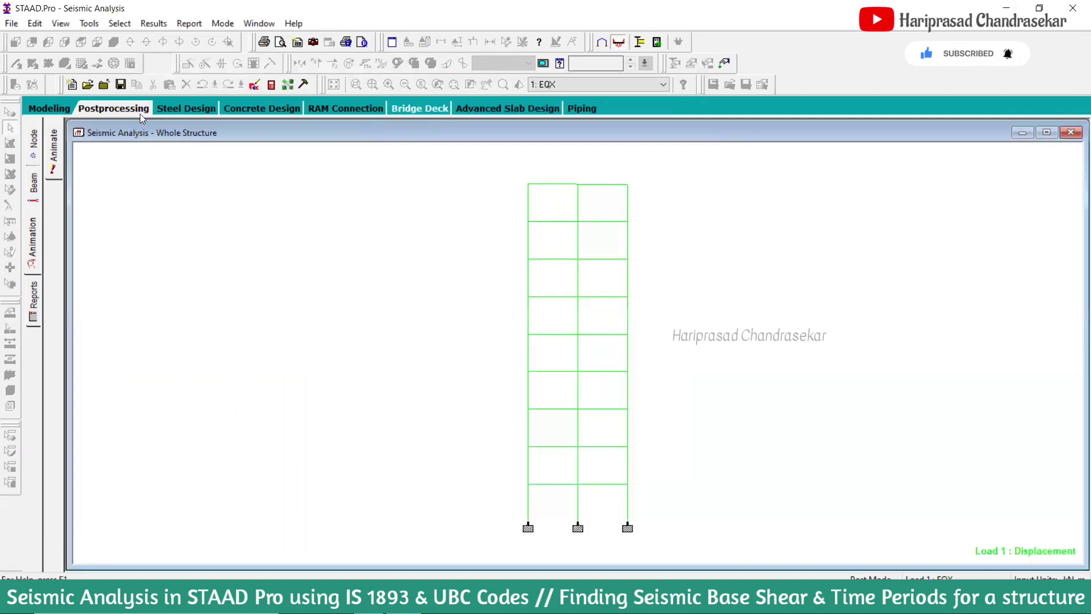
Return to Modeling mode and reopen Postprocessing to view the EQX node displacements and deflected shape from the front
{"action": "left_click", "coordinate": [57, 108]}
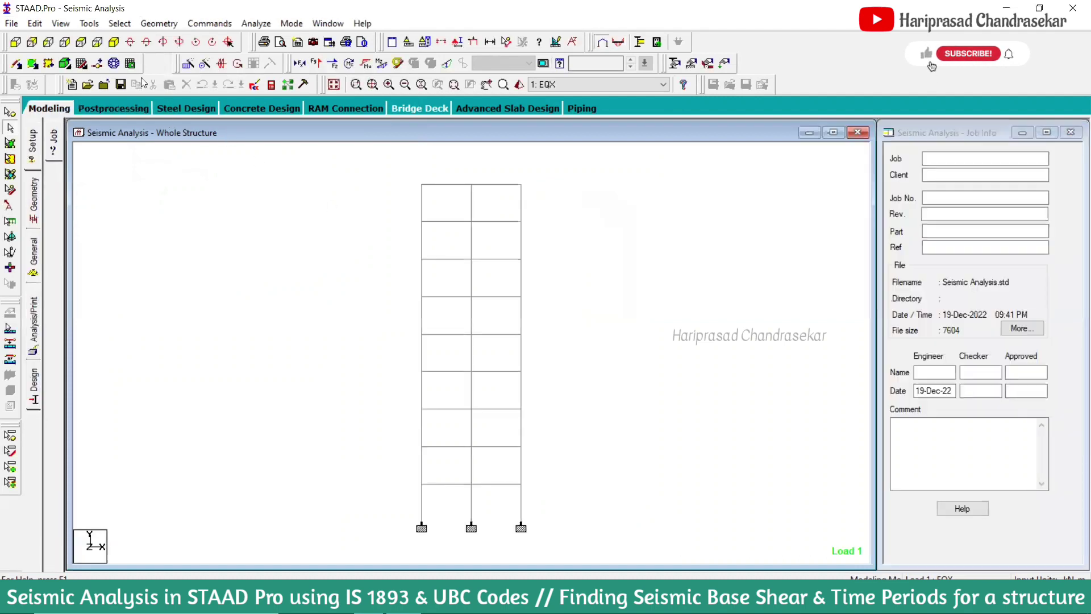
{"action": "left_click", "coordinate": [113, 41]}
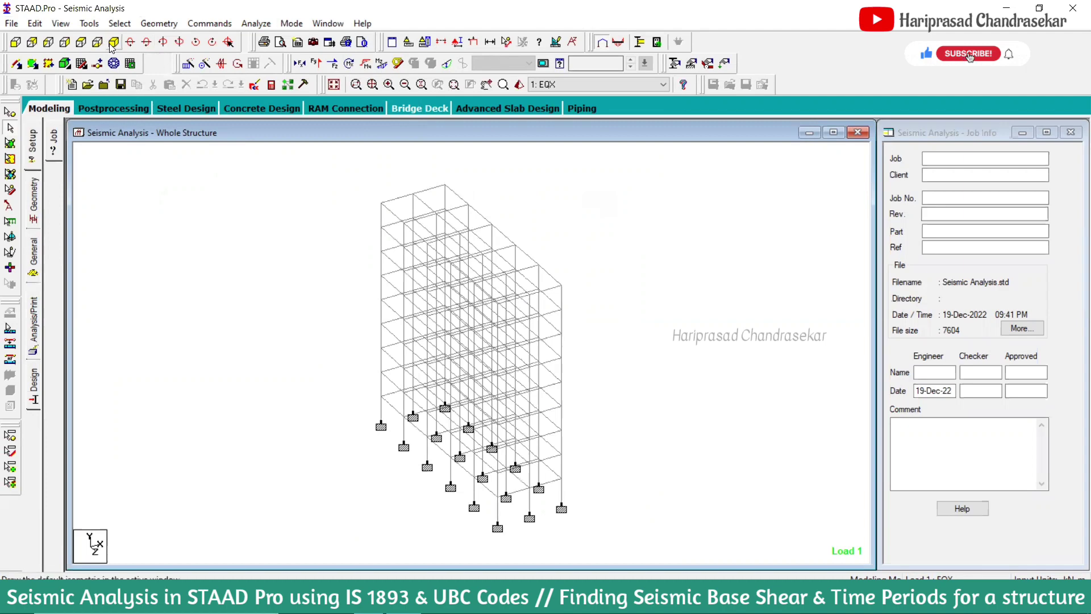
{"action": "left_click", "coordinate": [106, 109]}
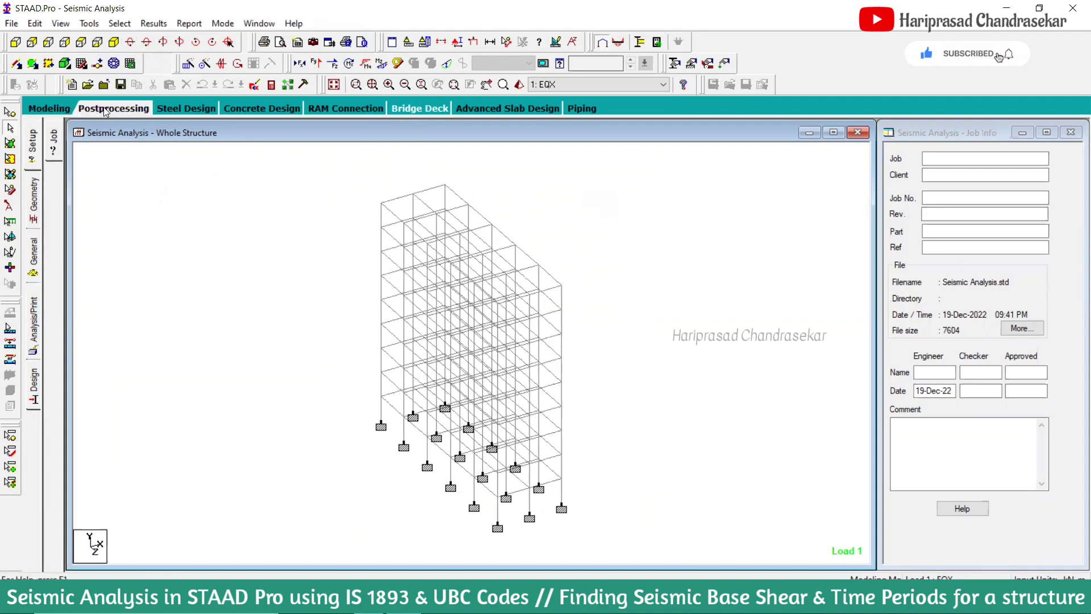
{"action": "left_click", "coordinate": [16, 42]}
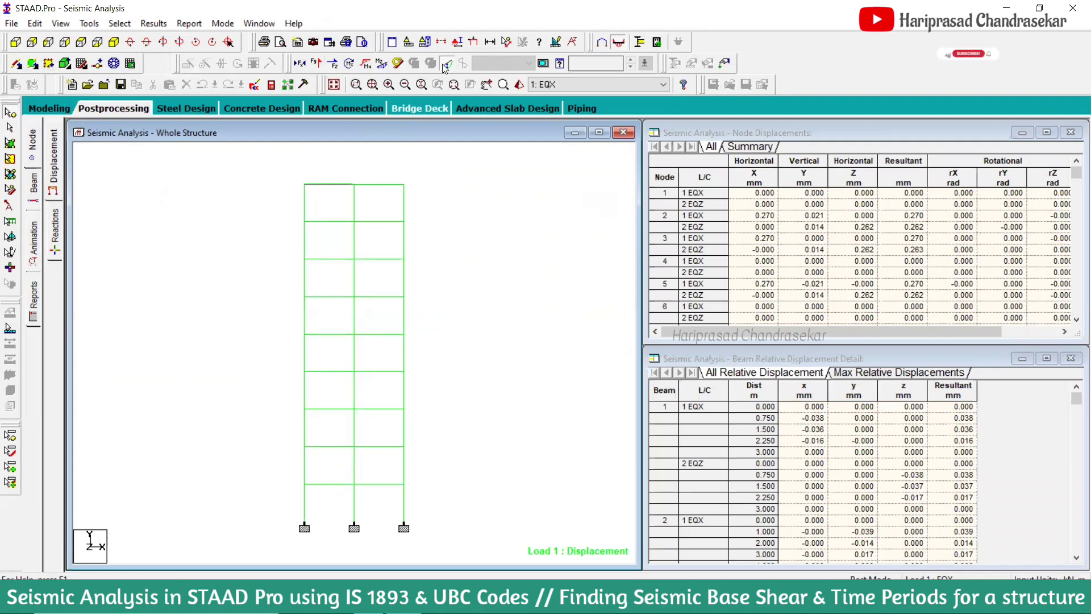
{"action": "left_click", "coordinate": [447, 233]}
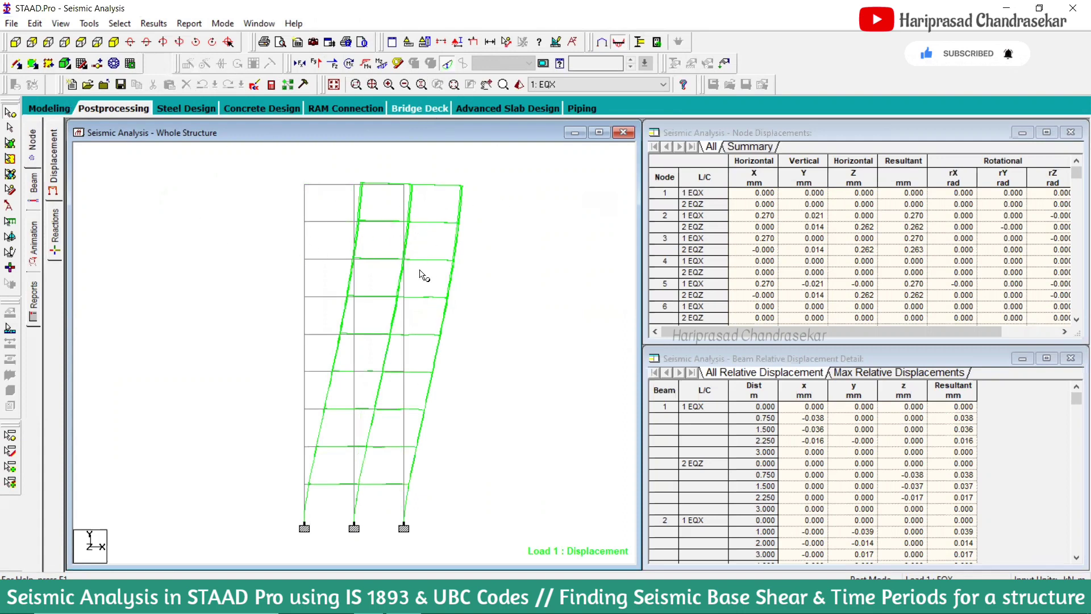
Switch to load case EQZ and view its displacement from the side, followed by the beam bending results
{"action": "left_click", "coordinate": [582, 92]}
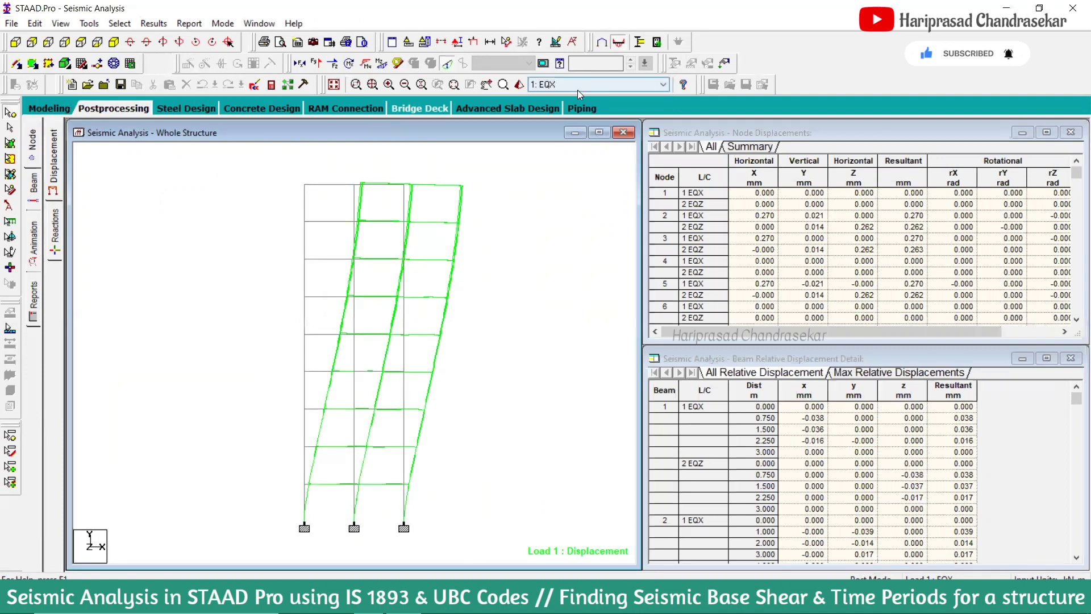
{"action": "left_click", "coordinate": [568, 107]}
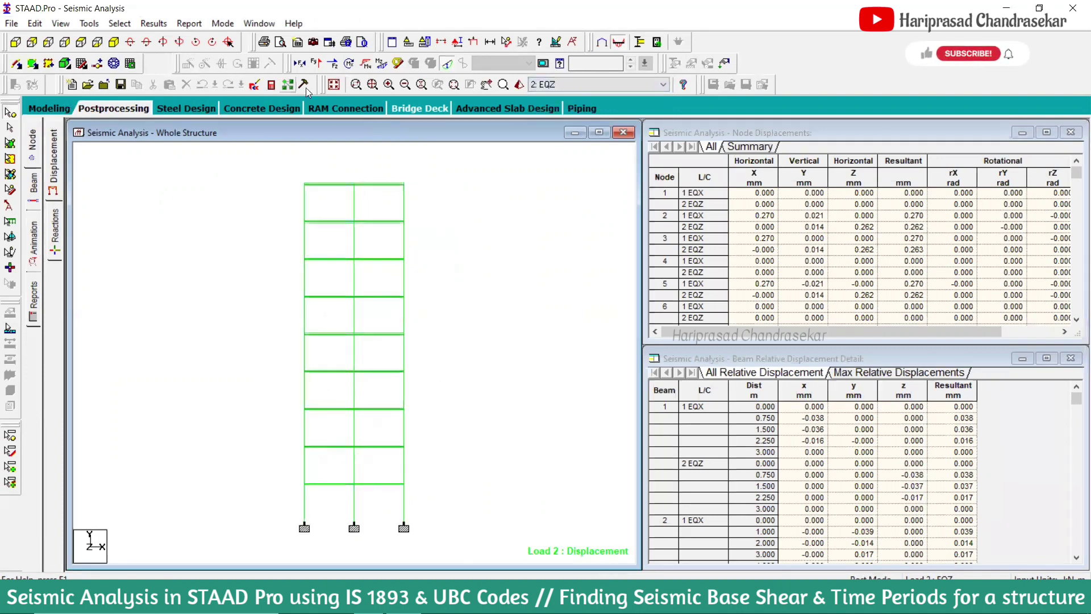
{"action": "left_click", "coordinate": [34, 43]}
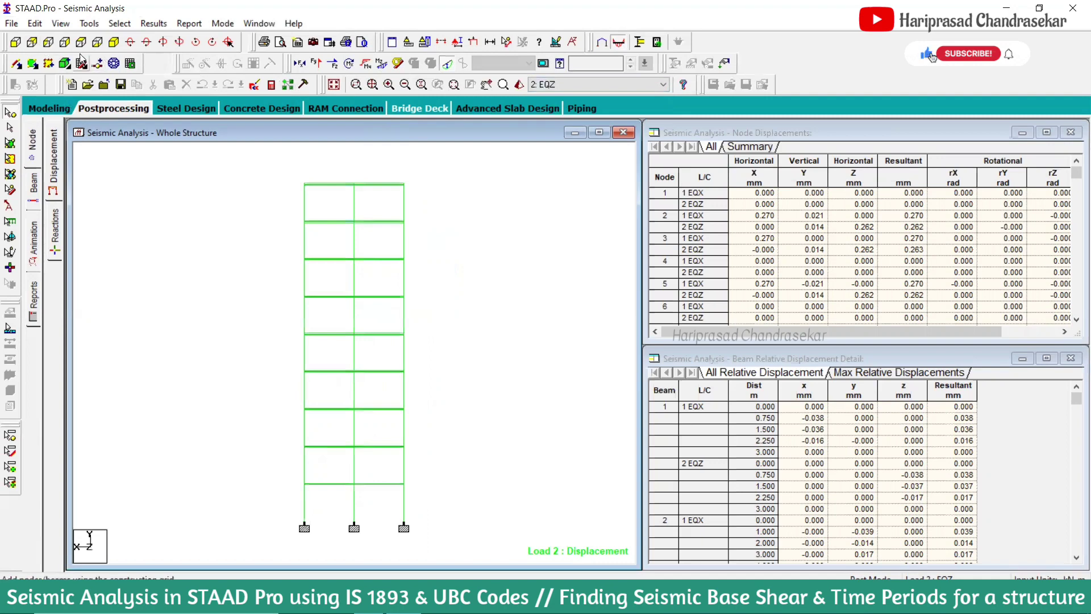
{"action": "left_click", "coordinate": [48, 42]}
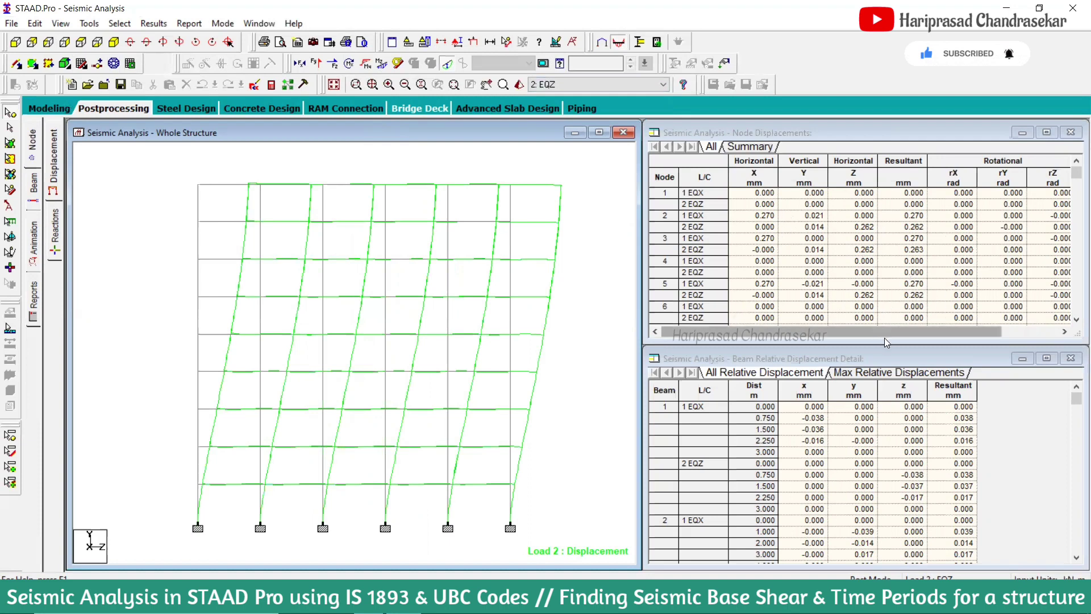
{"action": "left_click_drag", "start_coordinate": [883, 336], "coordinate": [833, 334]}
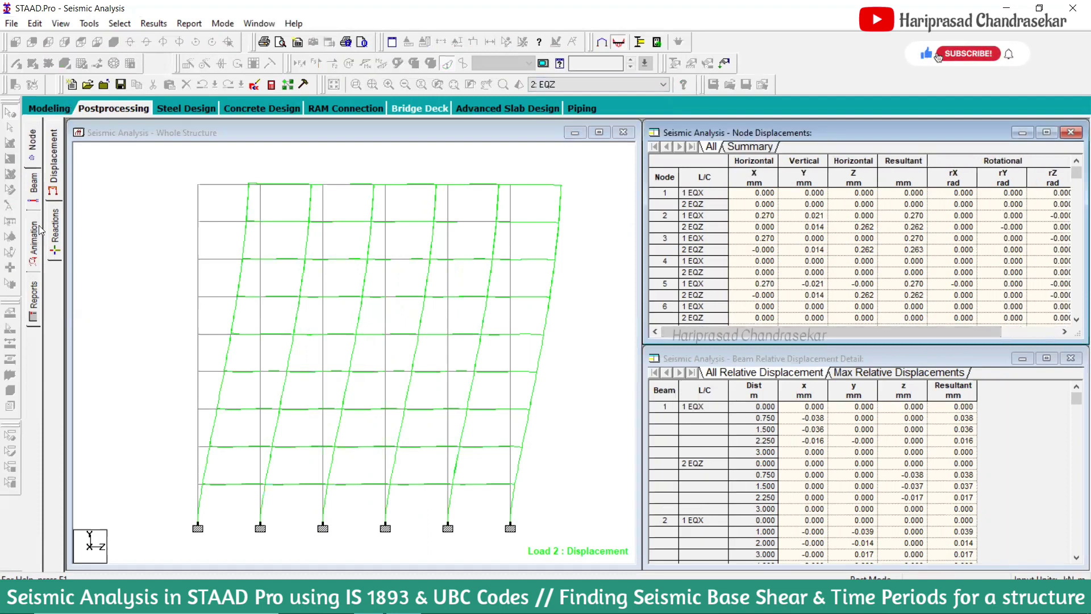
{"action": "left_click", "coordinate": [34, 194]}
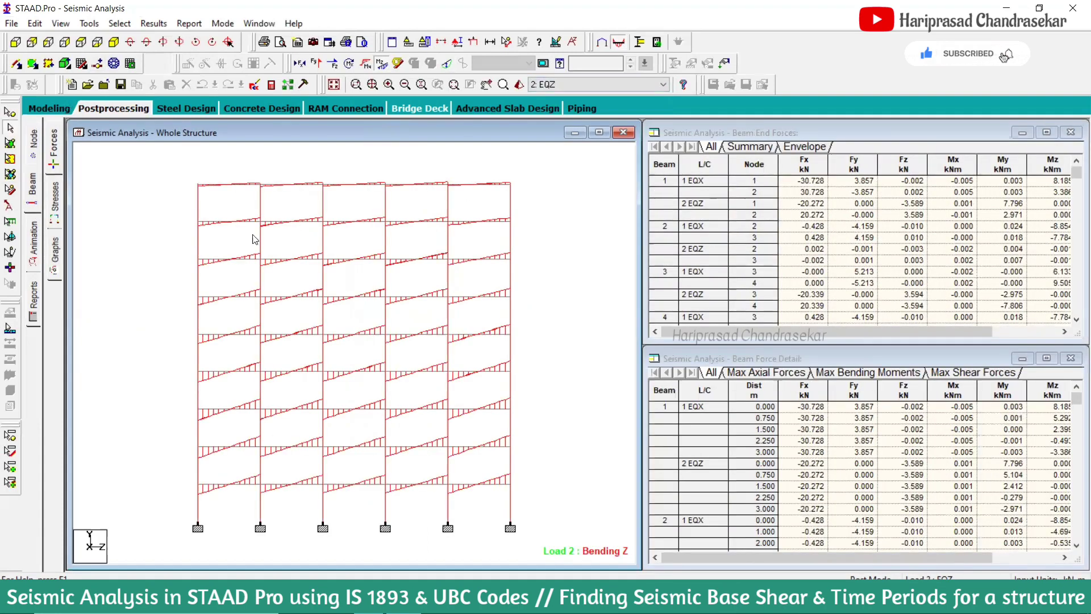
Set the animation's extra frames to 50 and apply the setting
{"action": "left_click", "coordinate": [38, 253]}
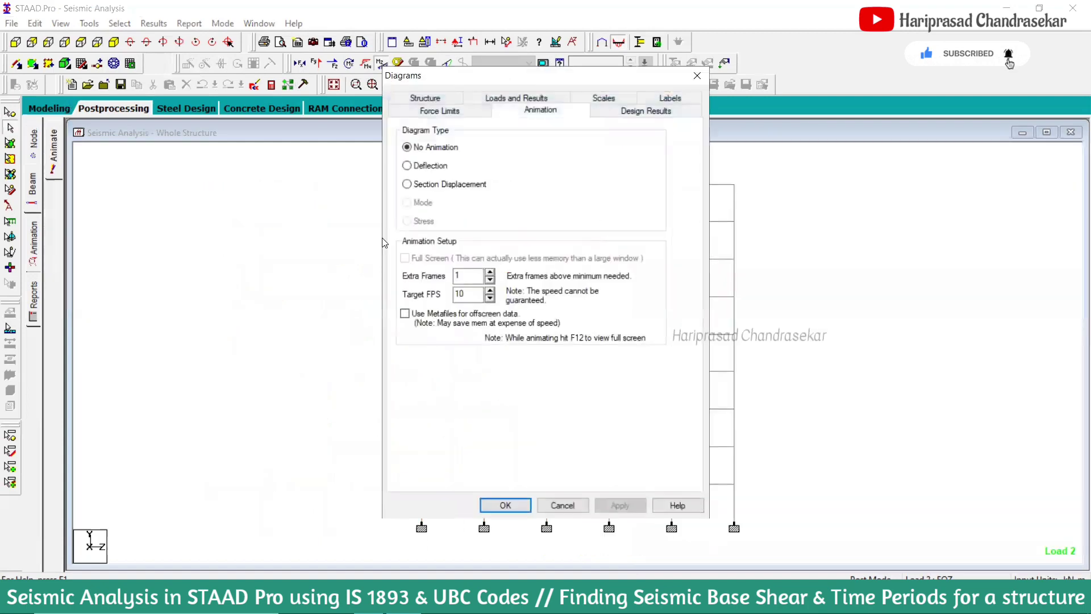
{"action": "left_click_drag", "start_coordinate": [534, 75], "coordinate": [238, 52]}
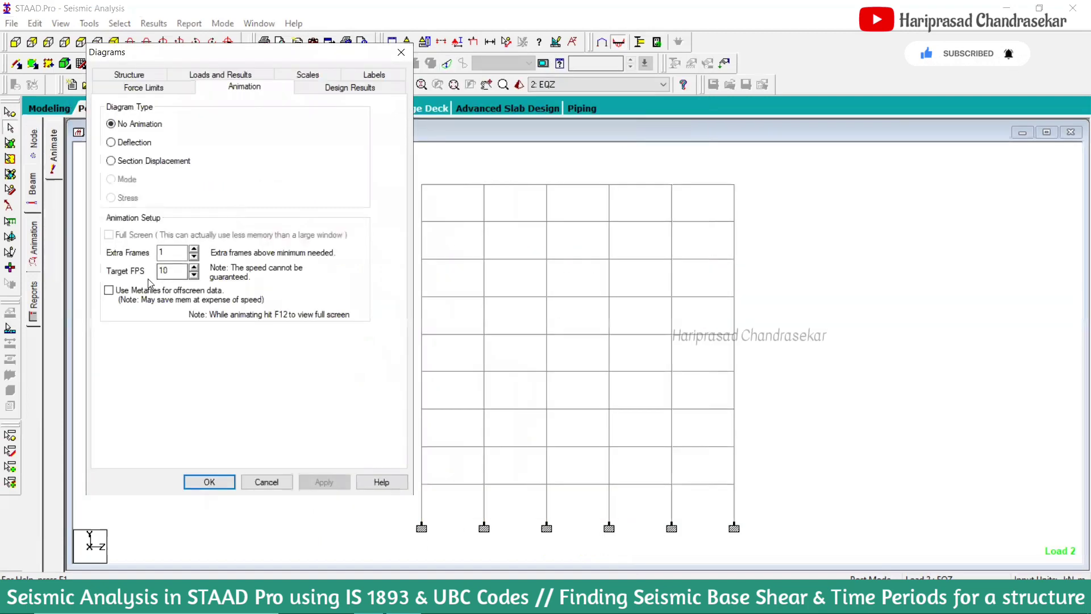
{"action": "left_click", "coordinate": [195, 249]}
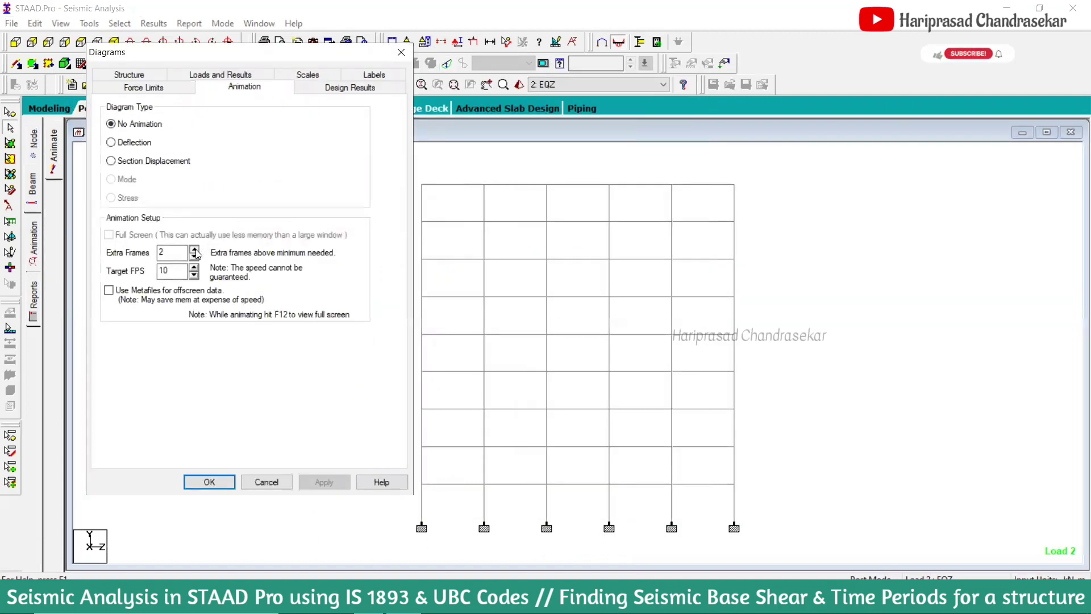
{"action": "left_click", "coordinate": [195, 249]}
{"action": "left_click", "coordinate": [195, 249]}
{"action": "left_click", "coordinate": [194, 249]}
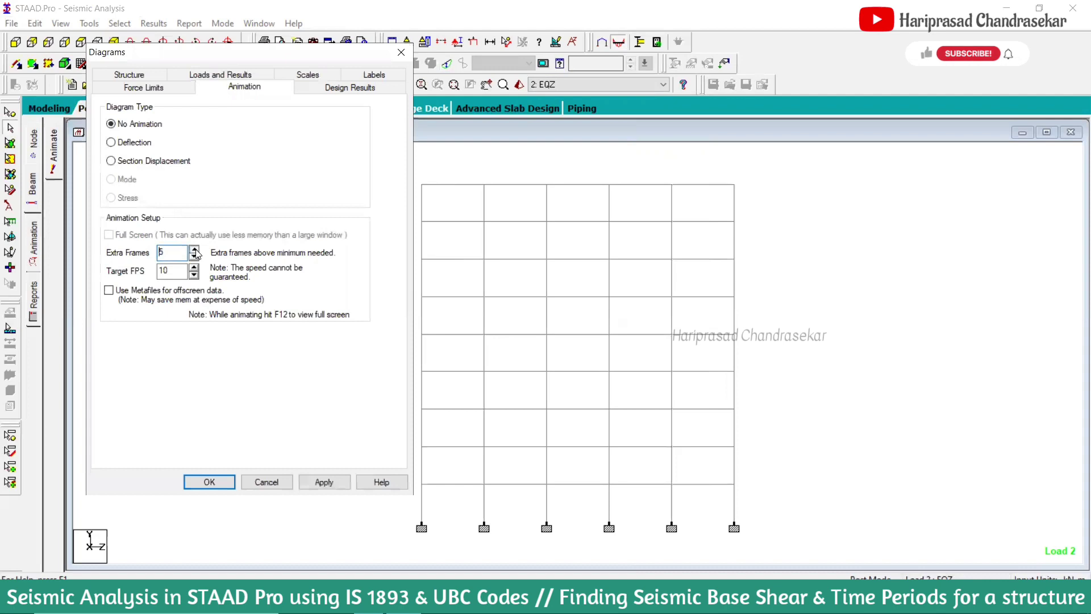
{"action": "left_click", "coordinate": [323, 482]}
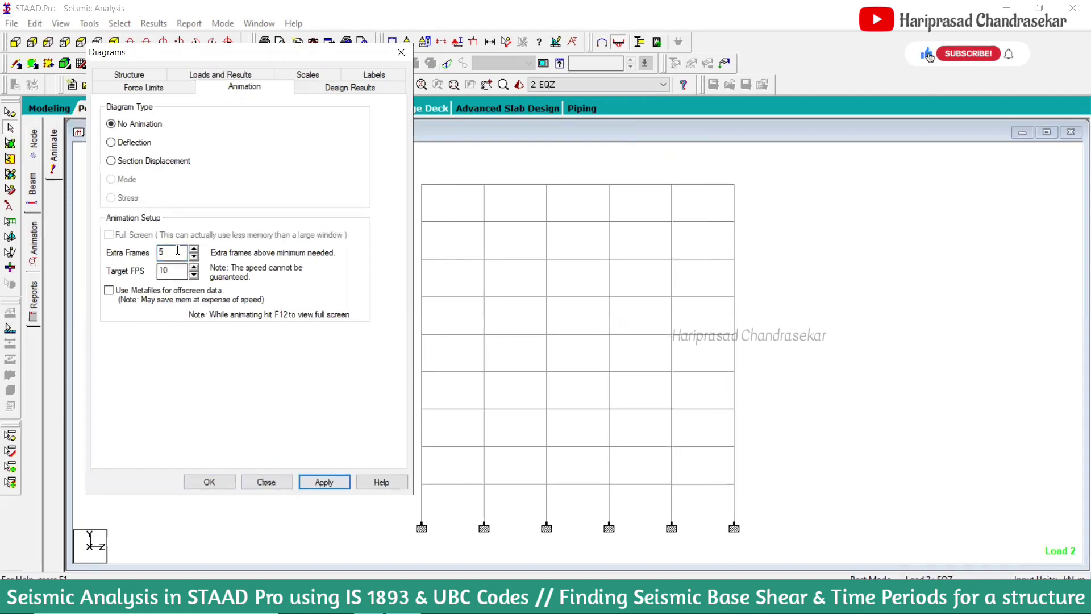
{"action": "left_click_drag", "start_coordinate": [168, 253], "coordinate": [118, 254]}
{"action": "type", "text": "0"}
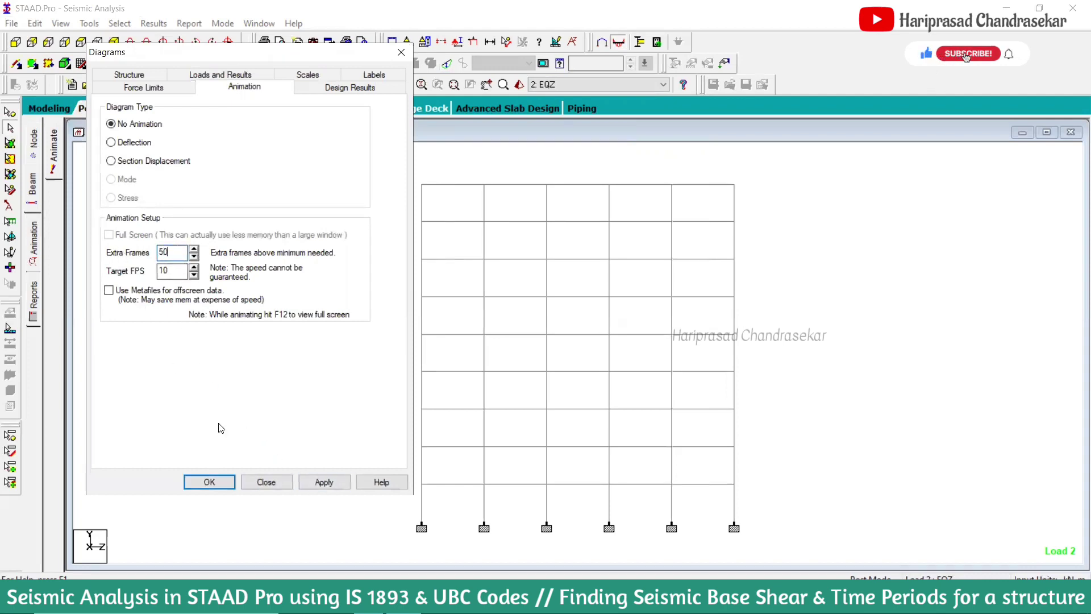
{"action": "left_click", "coordinate": [307, 483]}
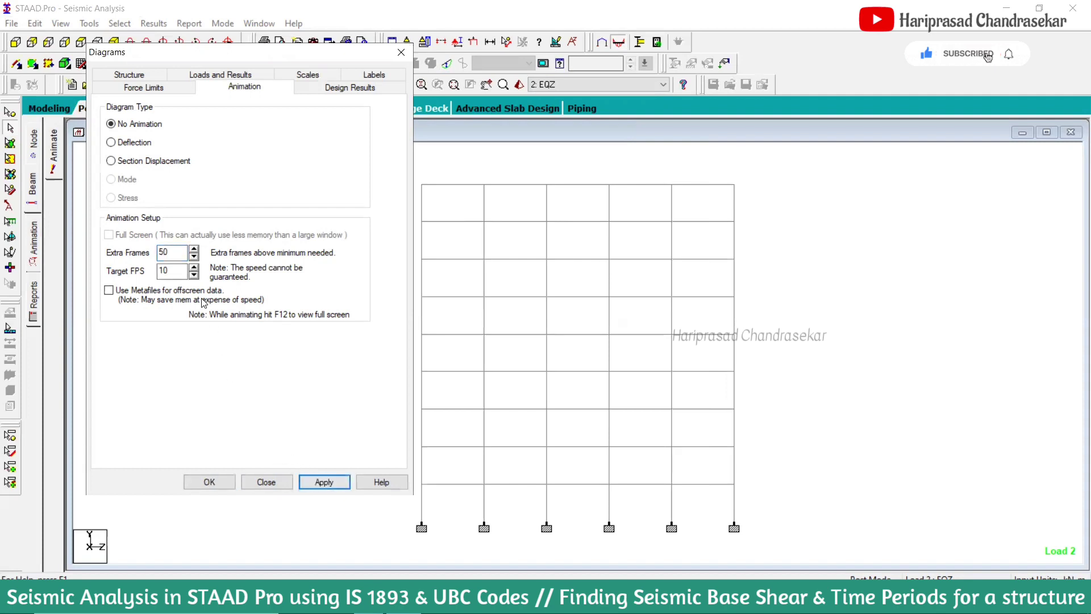
Animate the EQZ deflection in the side view and stop the animation
{"action": "left_click", "coordinate": [129, 144]}
{"action": "left_click", "coordinate": [318, 481]}
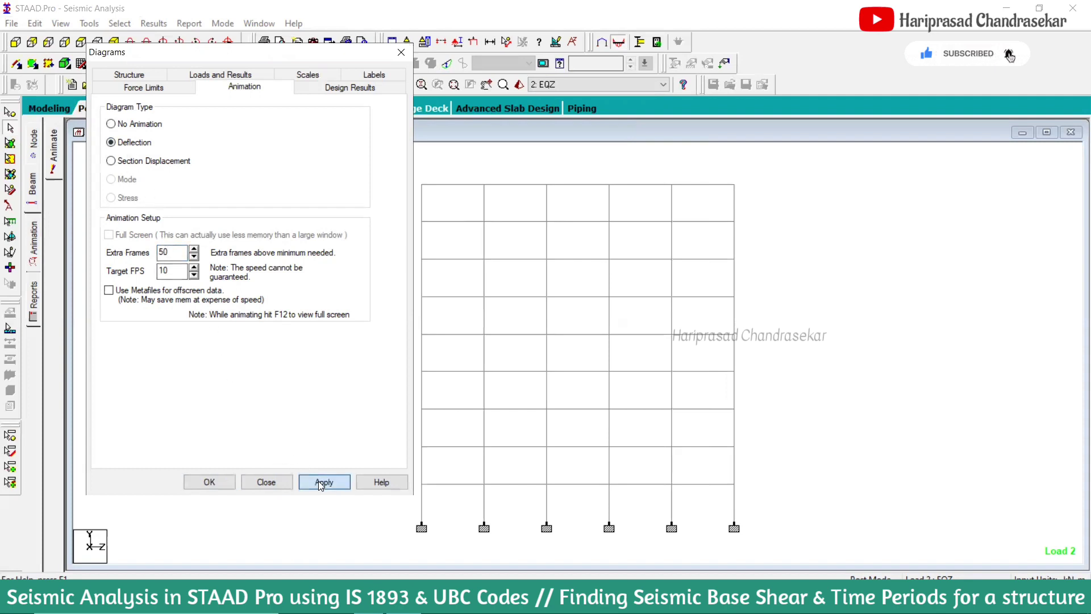
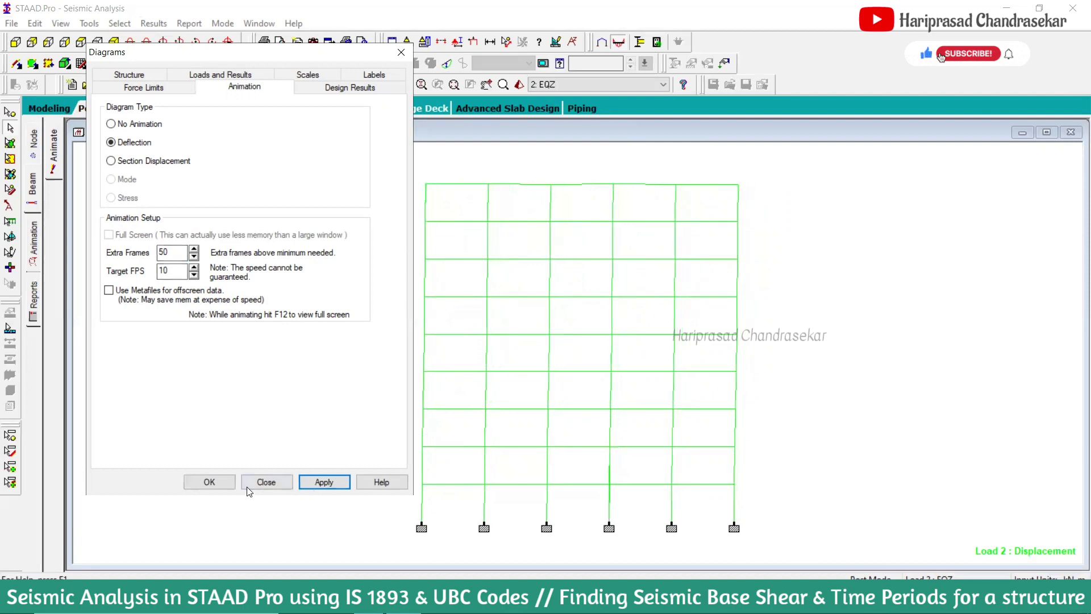
{"action": "left_click", "coordinate": [223, 485]}
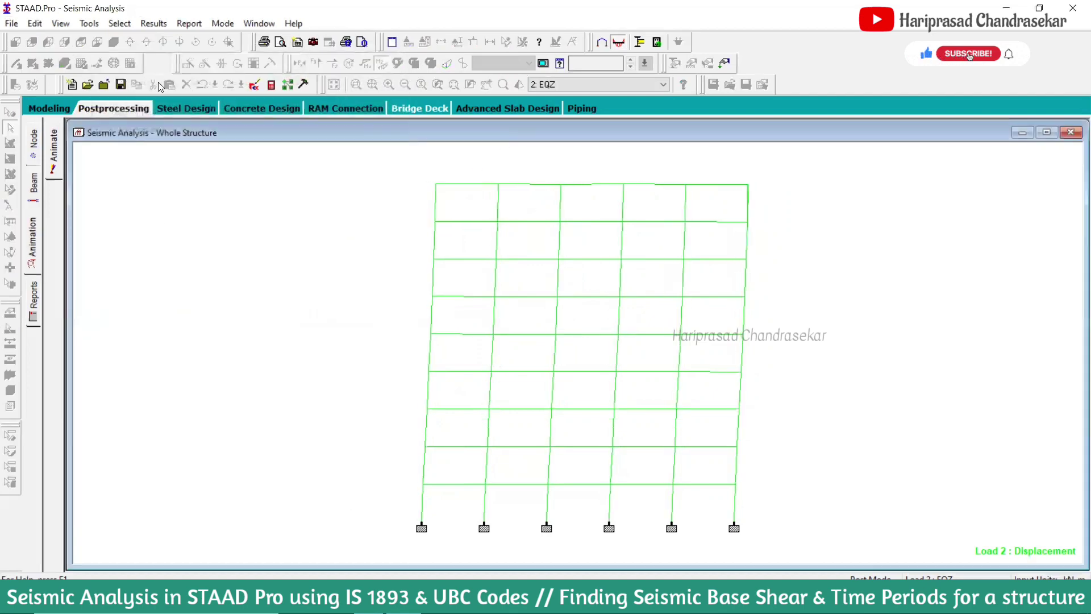
{"action": "left_click", "coordinate": [352, 231]}
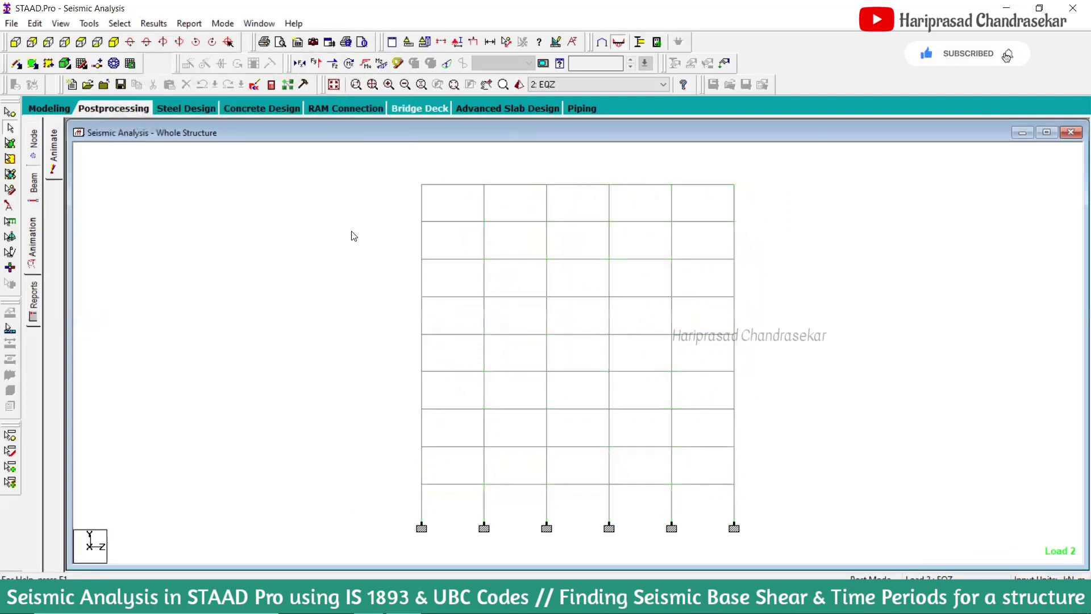
Animate the deflection in the front view under load case EQZ, followed by EQX
{"action": "left_click", "coordinate": [17, 44]}
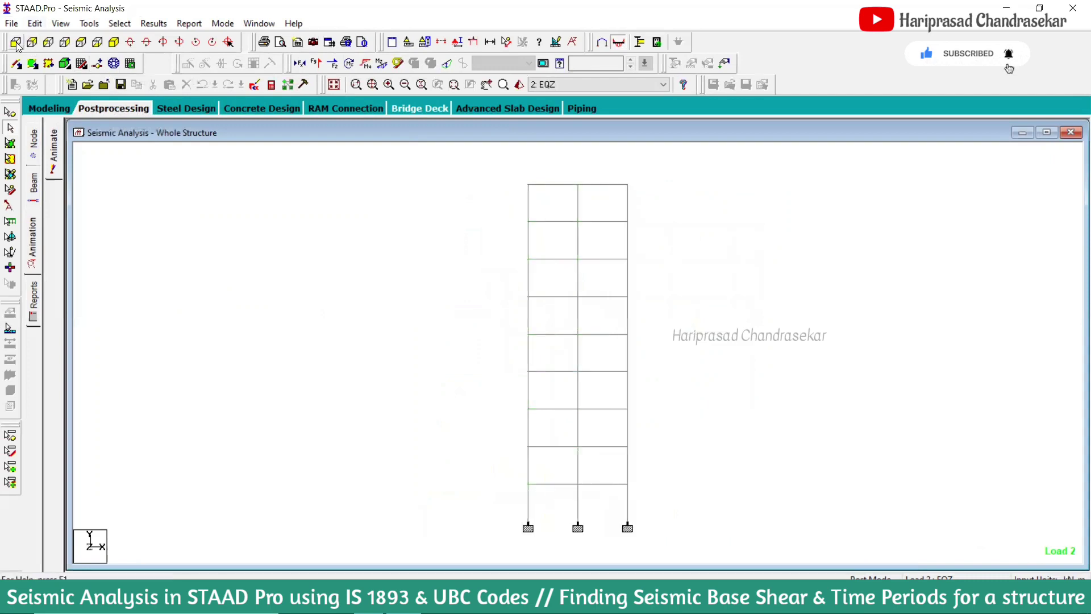
{"action": "scroll", "coordinate": [464, 297], "scroll_direction": "up", "scroll_amount": 1}
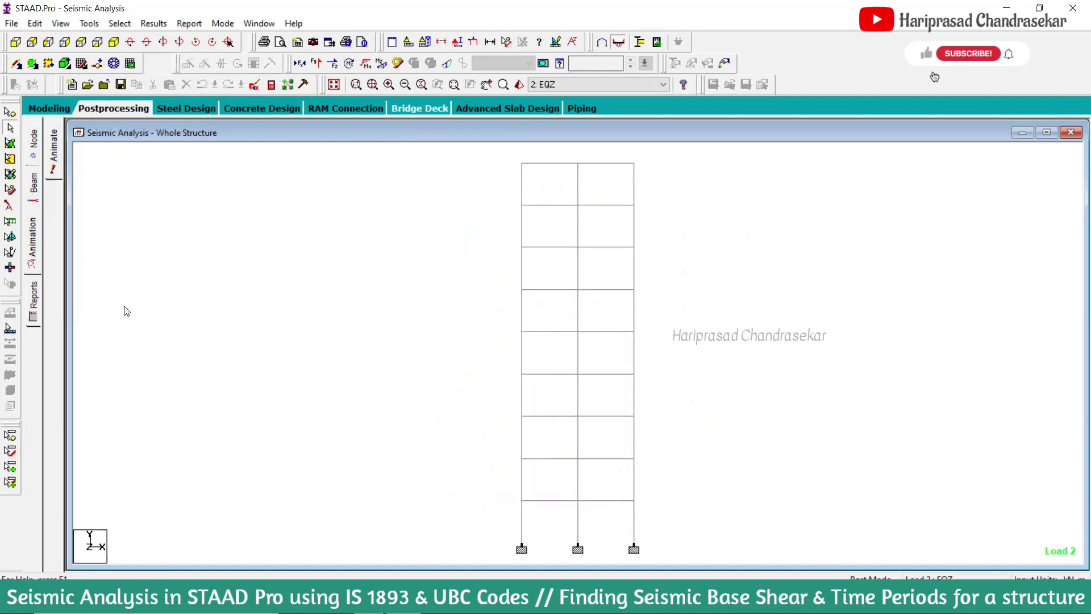
{"action": "left_click", "coordinate": [32, 250]}
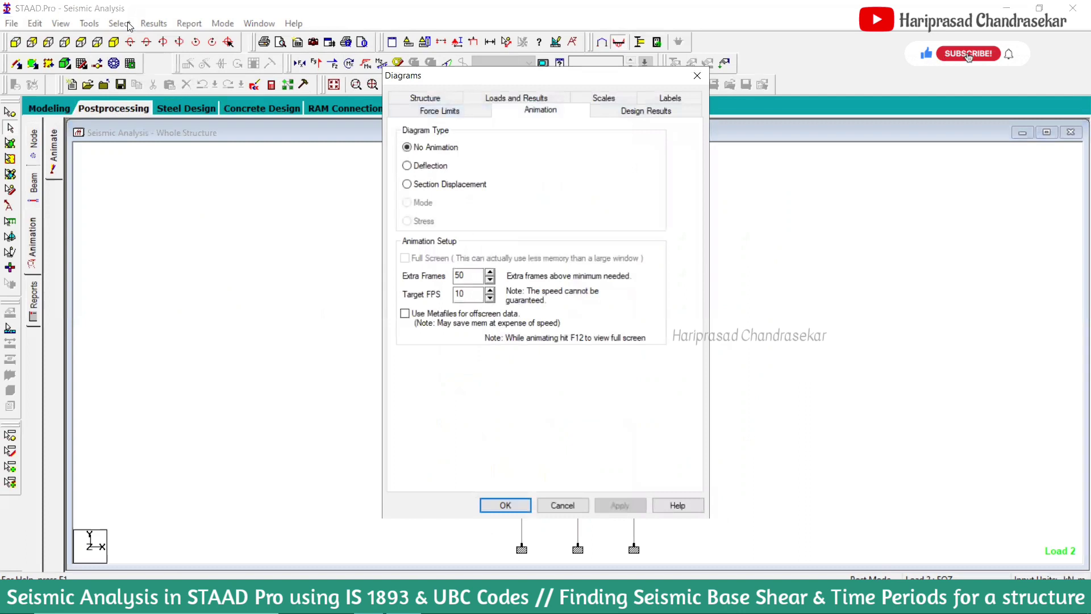
{"action": "left_click_drag", "start_coordinate": [472, 75], "coordinate": [151, 20]}
{"action": "left_click", "coordinate": [86, 110]}
{"action": "left_click", "coordinate": [195, 449]}
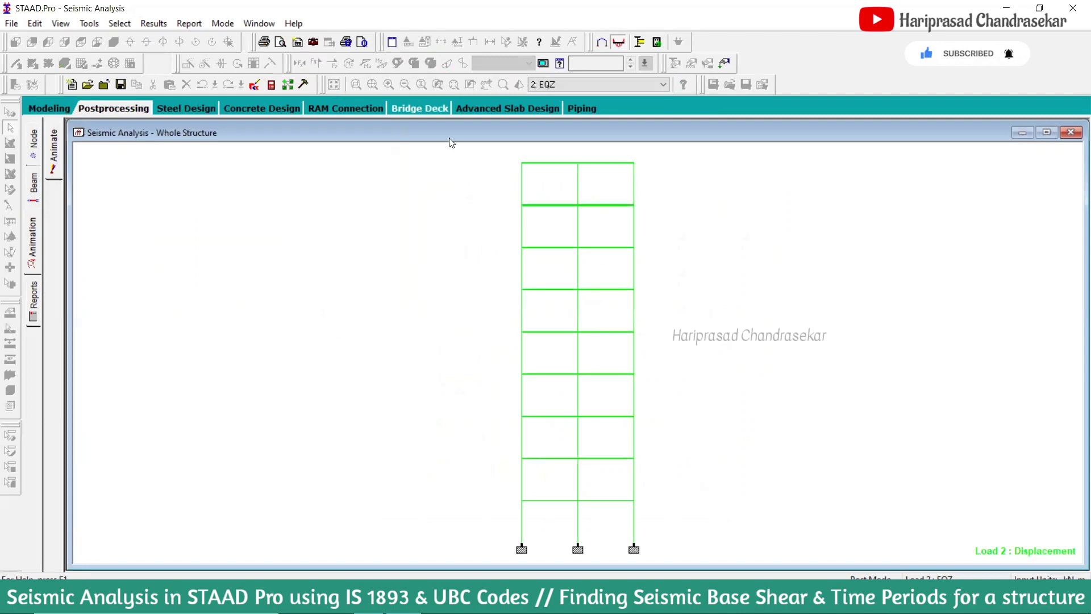
{"action": "left_click", "coordinate": [578, 84]}
{"action": "left_click", "coordinate": [564, 92]}
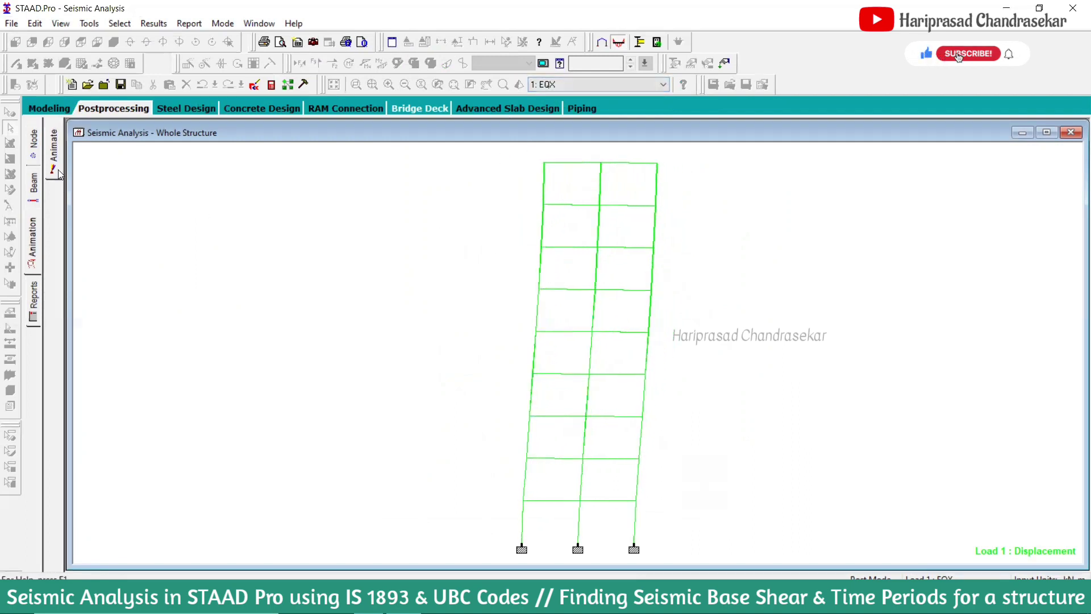
Return to Modeling mode in the isometric view and list the load cases in the load definitions
{"action": "left_click", "coordinate": [67, 110]}
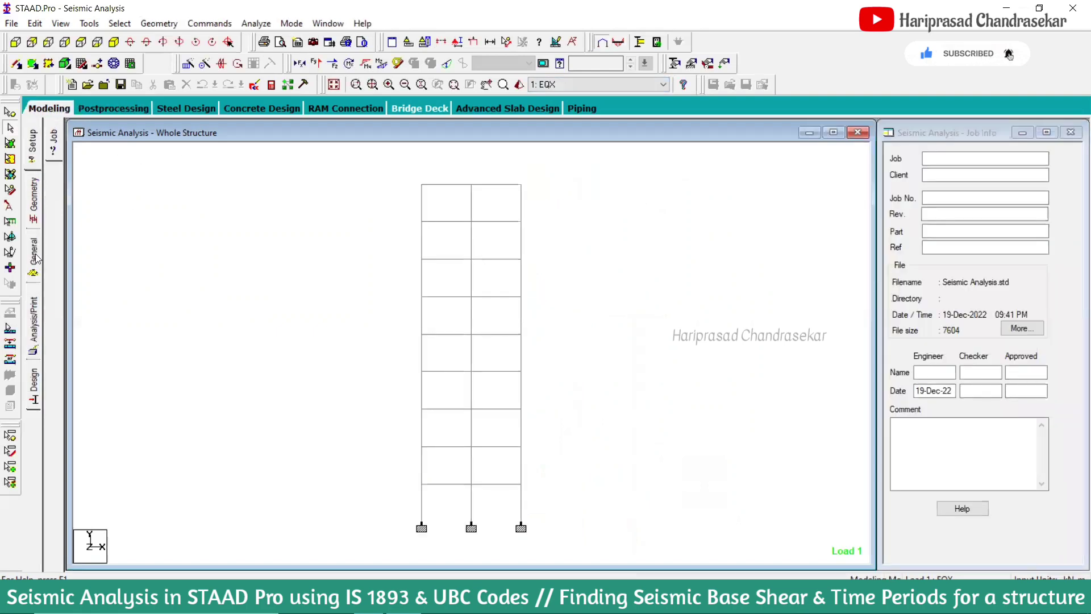
{"action": "left_click", "coordinate": [34, 267]}
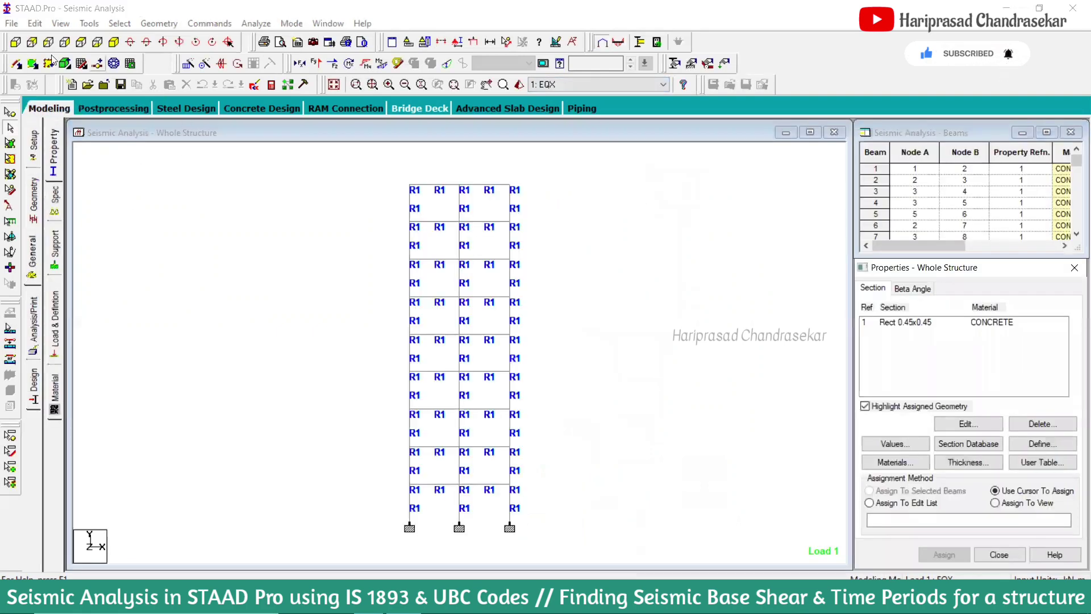
{"action": "left_click", "coordinate": [113, 42]}
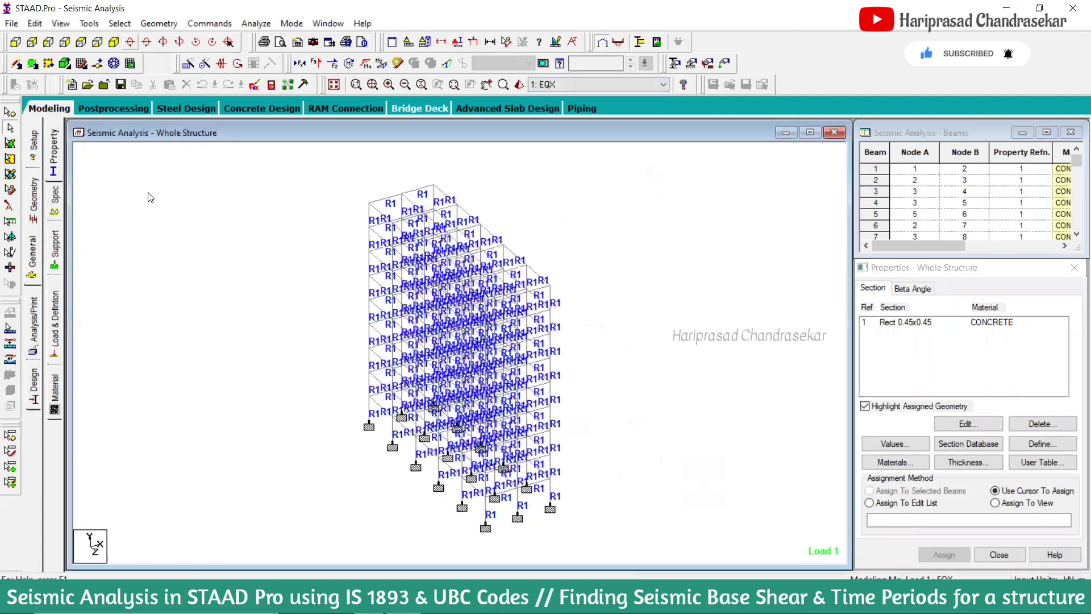
{"action": "left_click", "coordinate": [55, 310]}
{"action": "left_click", "coordinate": [863, 157]}
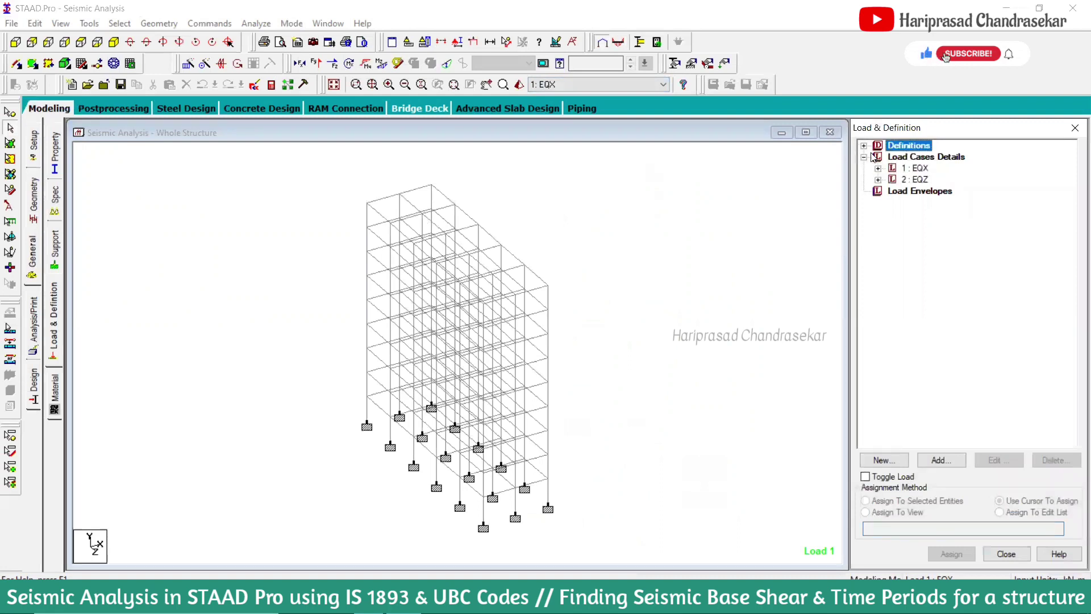
Delete load case 1 EQX together with all existing analysis result files
{"action": "left_click", "coordinate": [864, 145]}
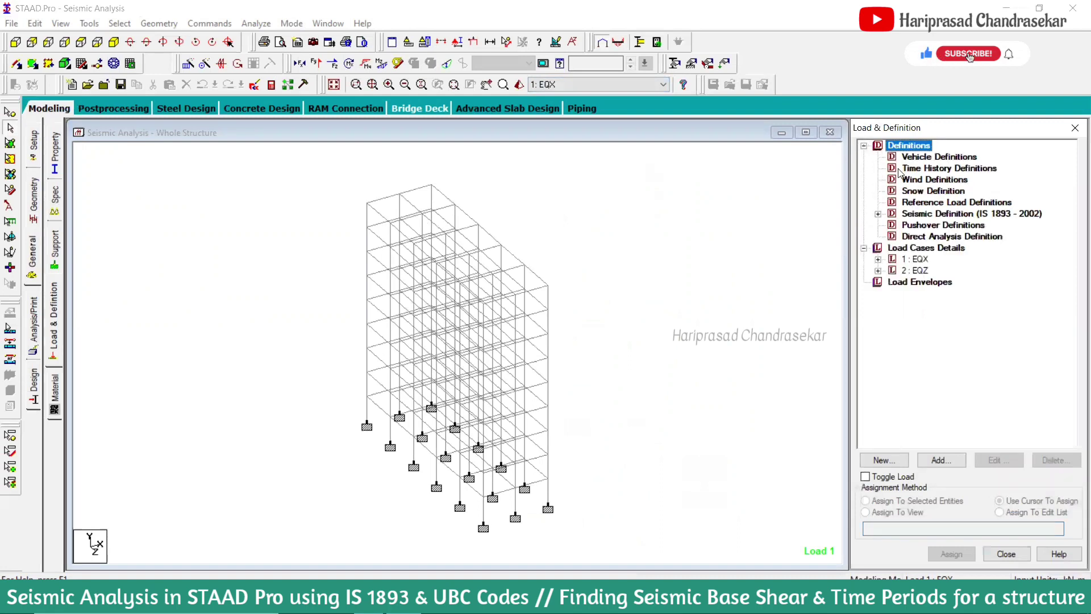
{"action": "left_click", "coordinate": [913, 259]}
{"action": "left_click", "coordinate": [878, 260]}
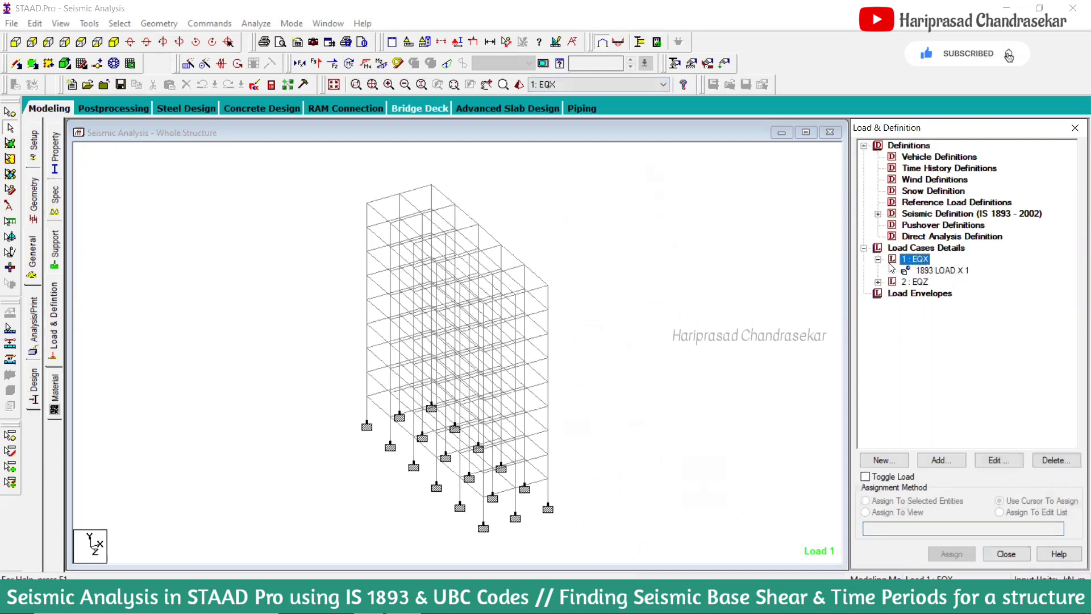
{"action": "left_click", "coordinate": [878, 282]}
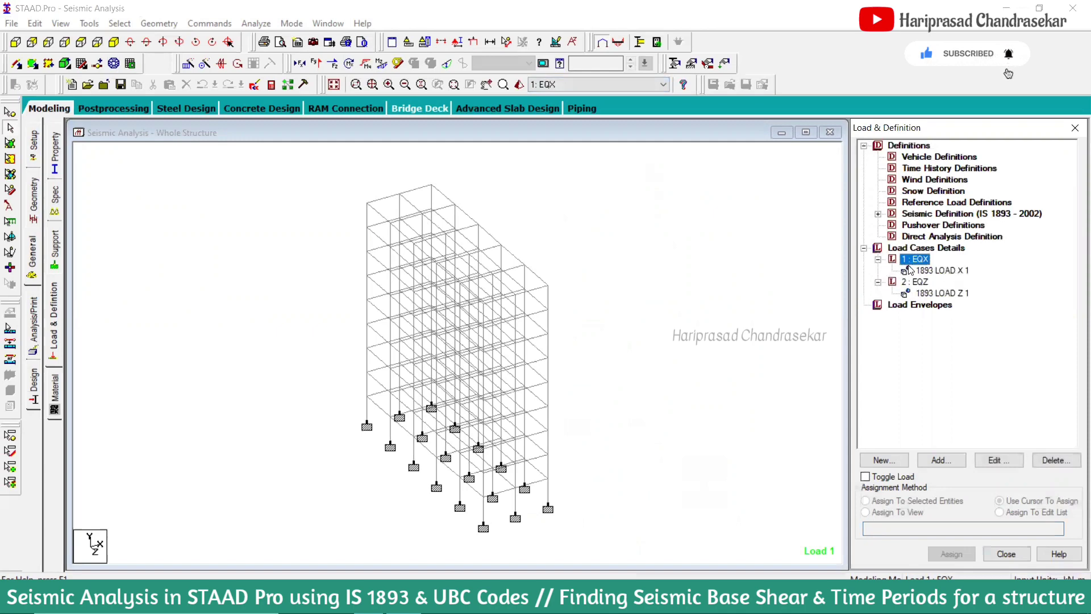
{"action": "key", "text": "Delete"}
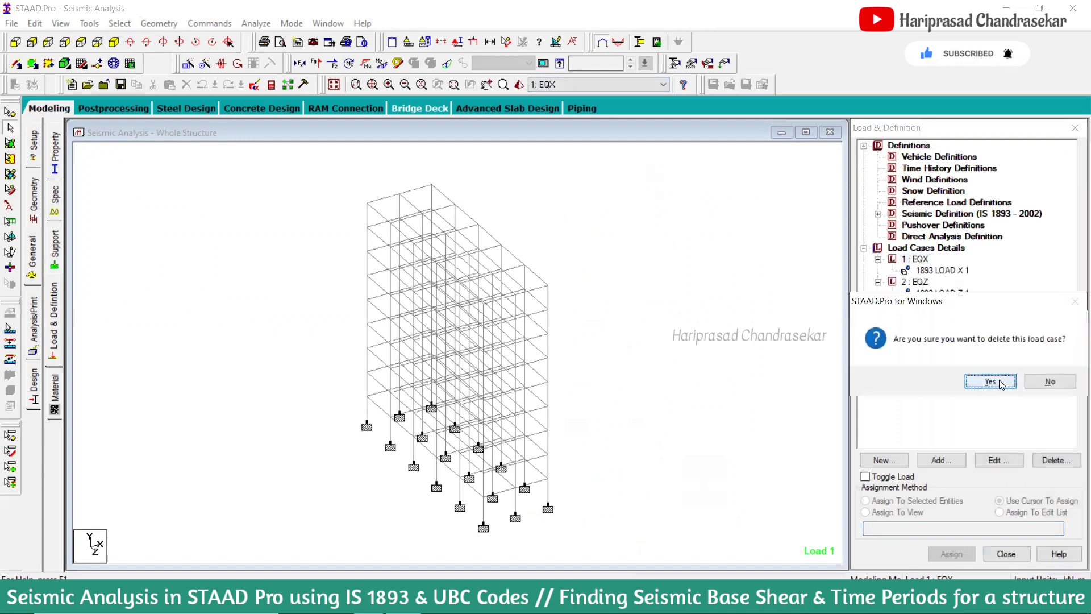
{"action": "left_click", "coordinate": [994, 384]}
{"action": "left_click", "coordinate": [993, 384]}
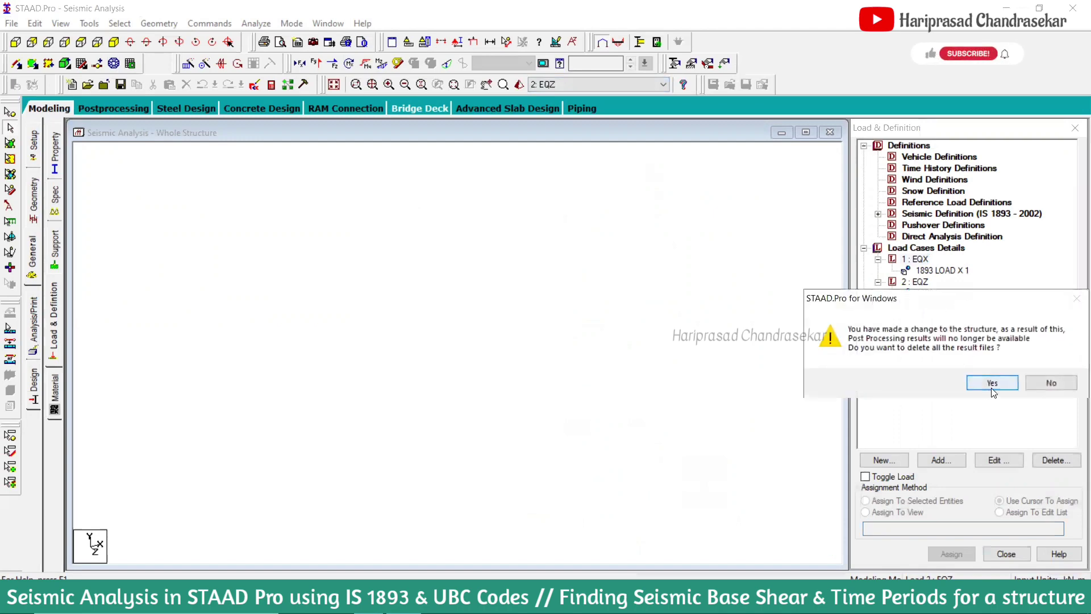
Delete load case EQZ and the existing IS 1893 - 2002 seismic definition
{"action": "left_click", "coordinate": [924, 259]}
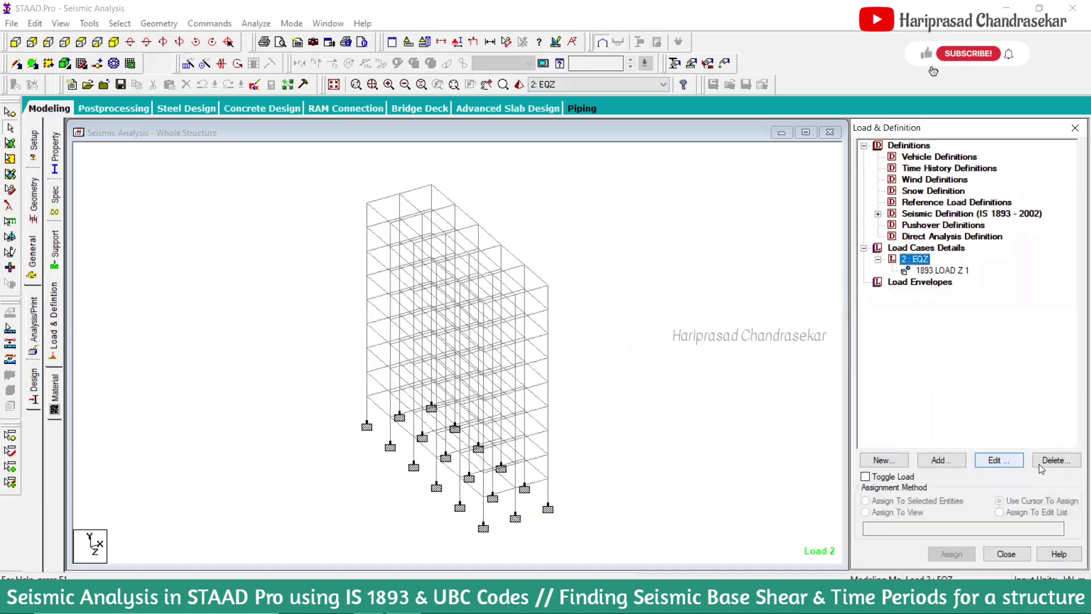
{"action": "left_click", "coordinate": [1056, 461]}
{"action": "left_click", "coordinate": [987, 378]}
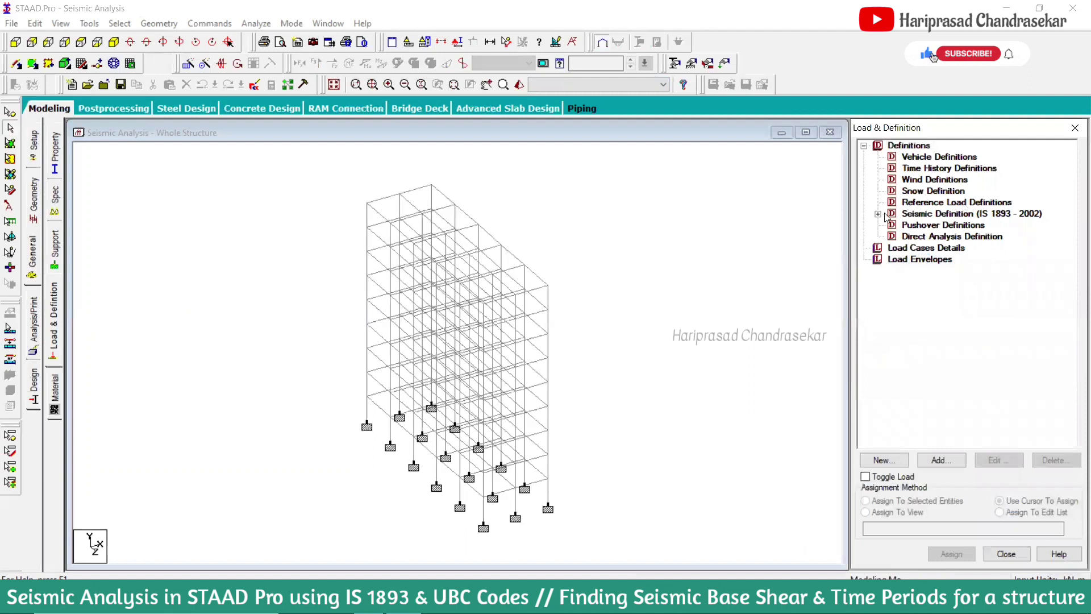
{"action": "left_click", "coordinate": [878, 215]}
{"action": "left_click", "coordinate": [966, 225]}
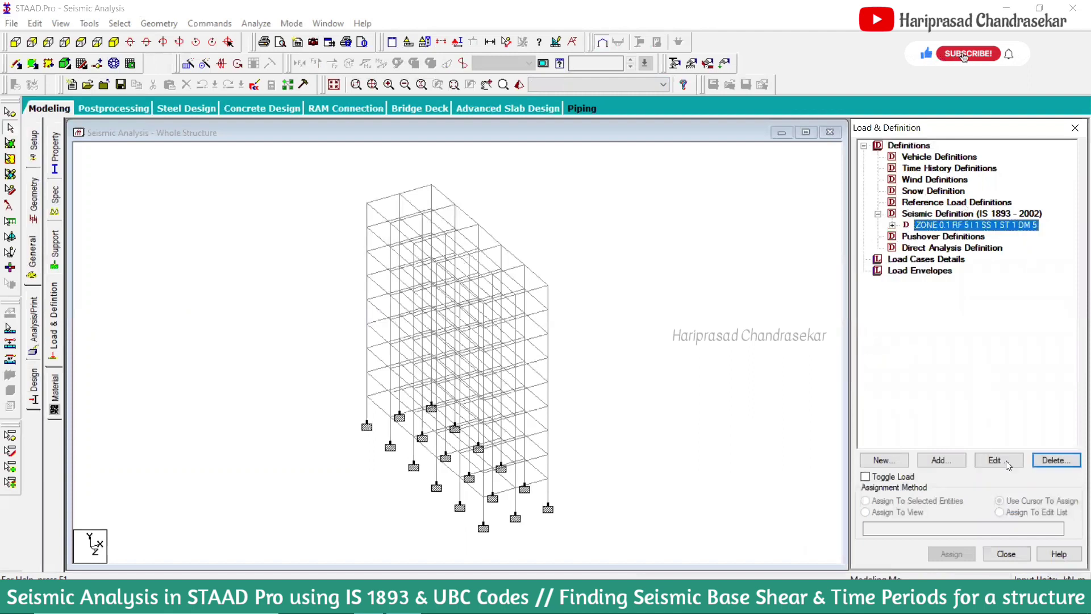
{"action": "left_click", "coordinate": [1053, 460]}
Add a UBC 1994 seismic definition with zone 0.075, I 1, RWX 3, RWZ 3, S 1 and a selfweight factor of 1
{"action": "left_click", "coordinate": [941, 216]}
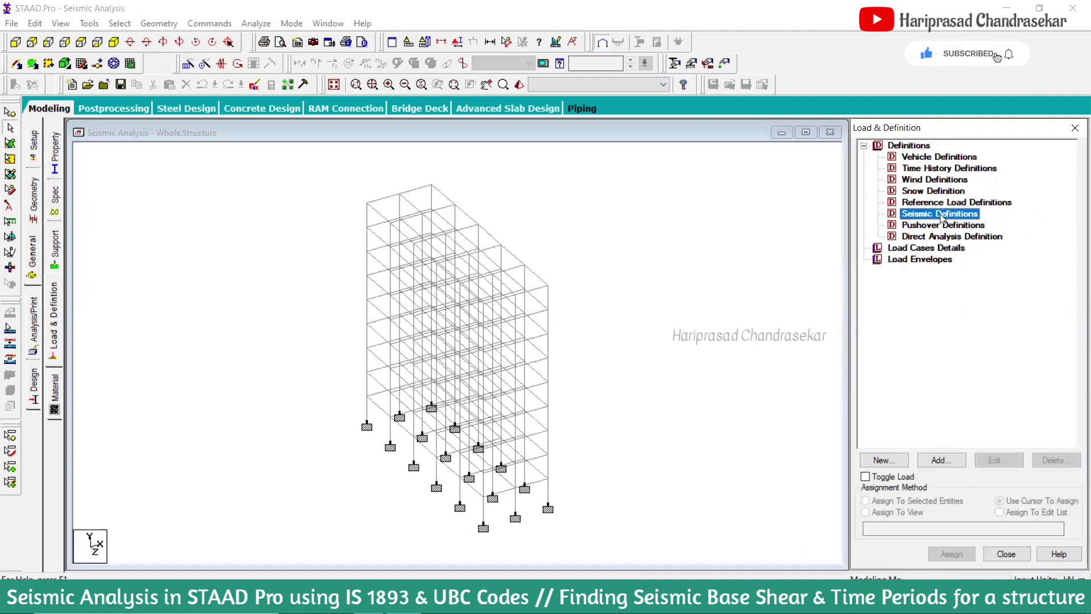
{"action": "left_click", "coordinate": [942, 460]}
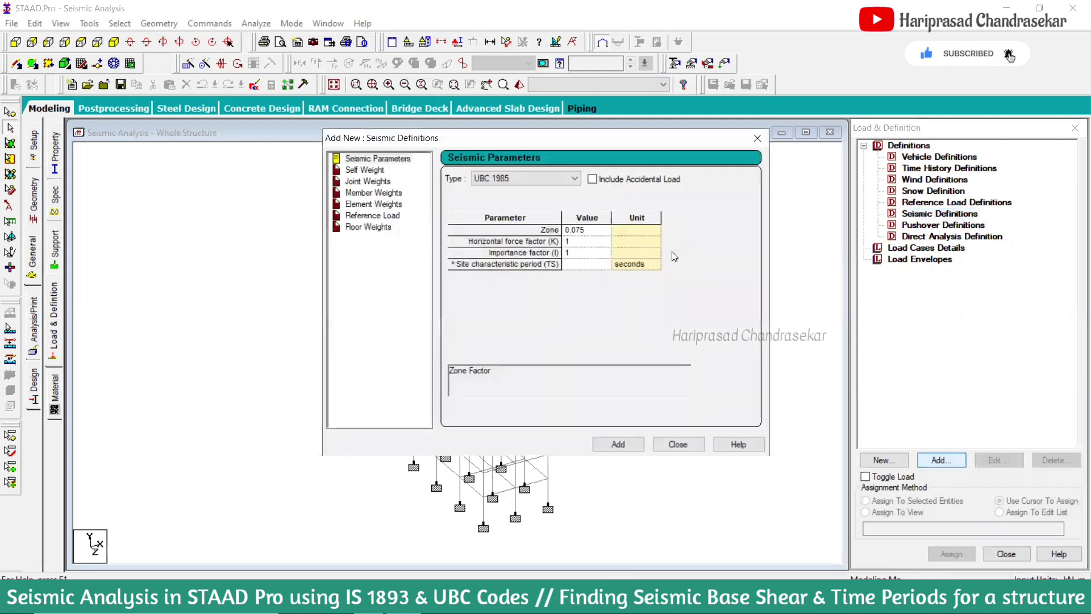
{"action": "left_click", "coordinate": [541, 176]}
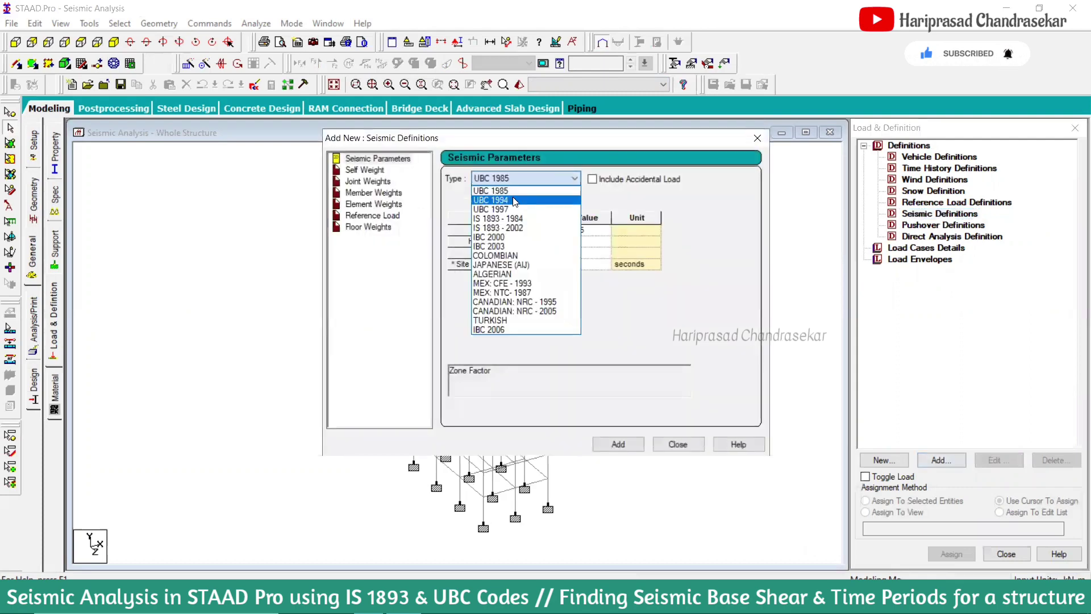
{"action": "left_click", "coordinate": [528, 203]}
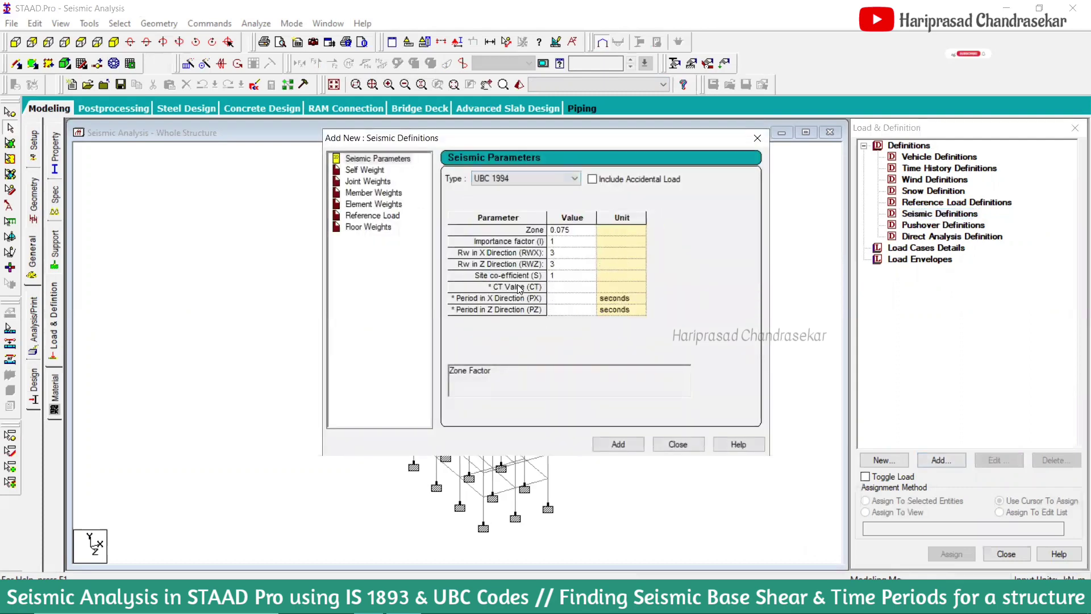
{"action": "left_click", "coordinate": [573, 252]}
{"action": "left_click", "coordinate": [577, 230]}
{"action": "left_click", "coordinate": [623, 442]}
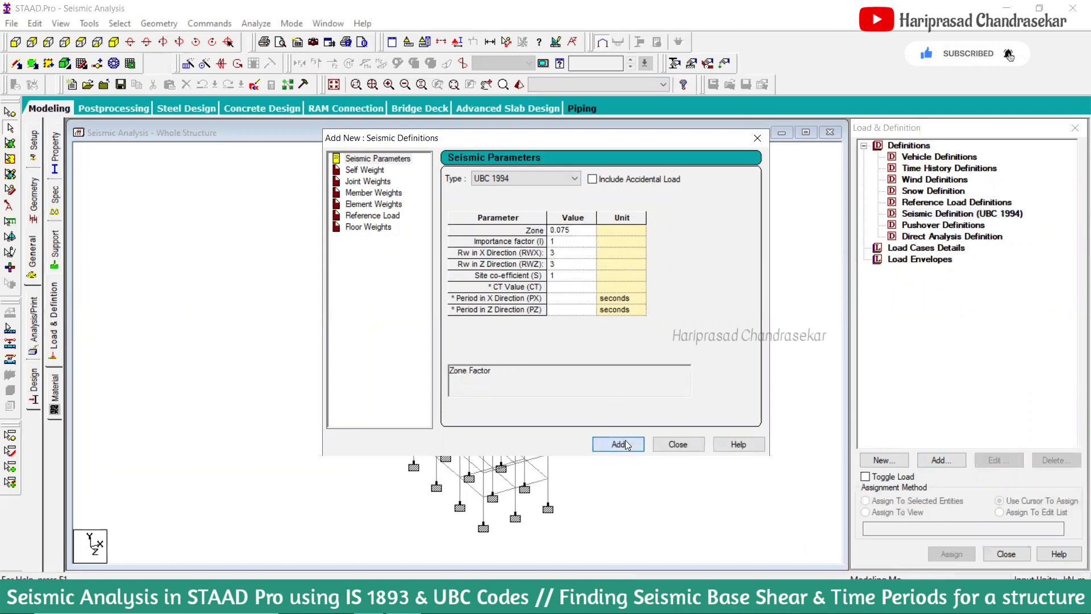
{"action": "left_click", "coordinate": [618, 393]}
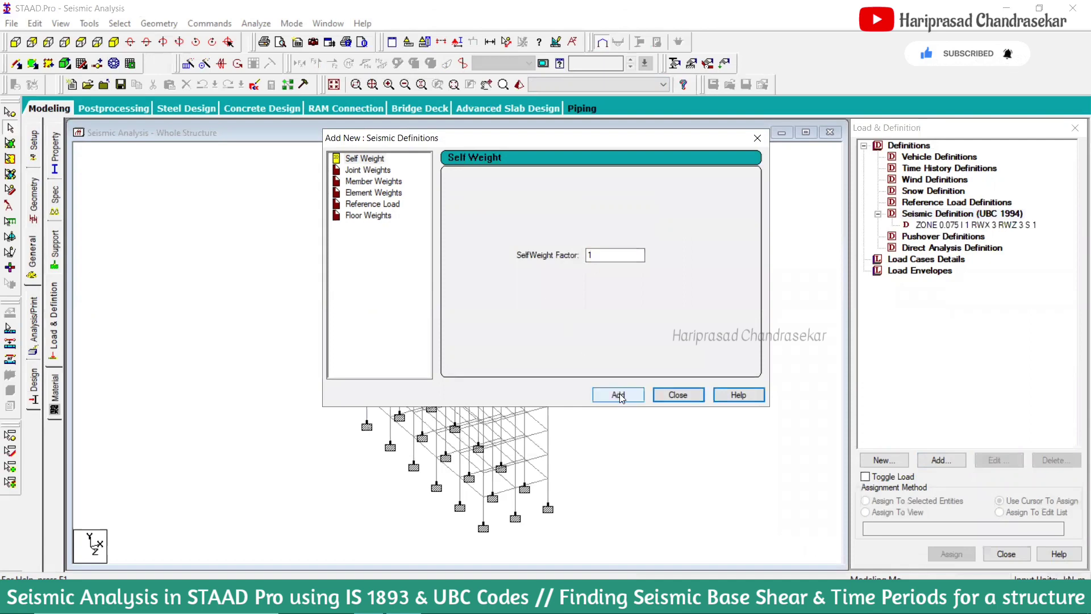
Set the seismic floor weight pressure to 3.5 kN/m2 and check the coordinates of the upper corner node of the frame
{"action": "left_click", "coordinate": [370, 215]}
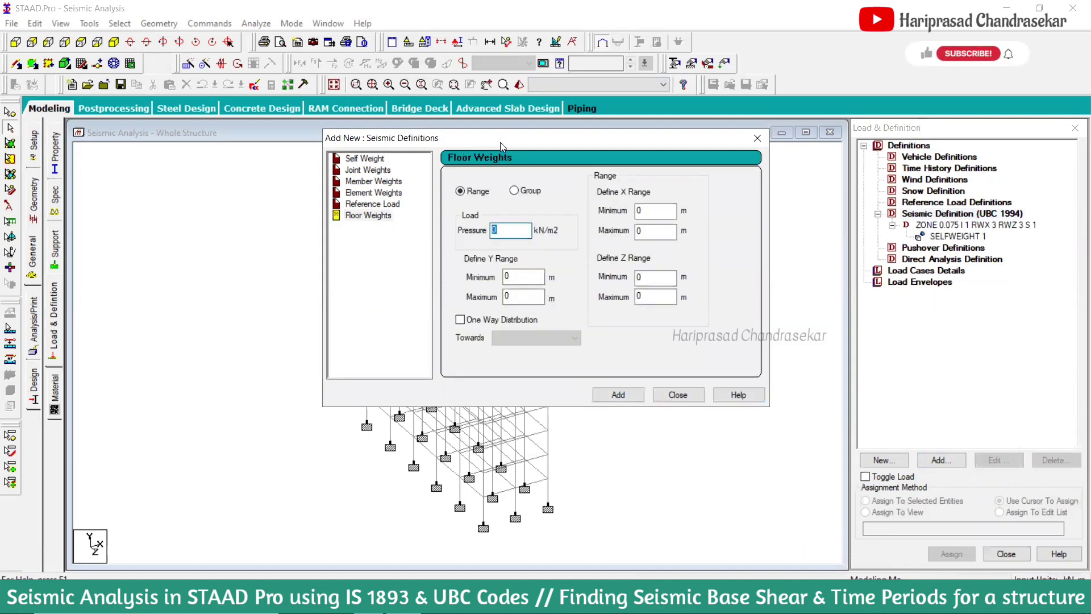
{"action": "left_click_drag", "start_coordinate": [500, 139], "coordinate": [769, 70]}
{"action": "type", "text": "3.5"}
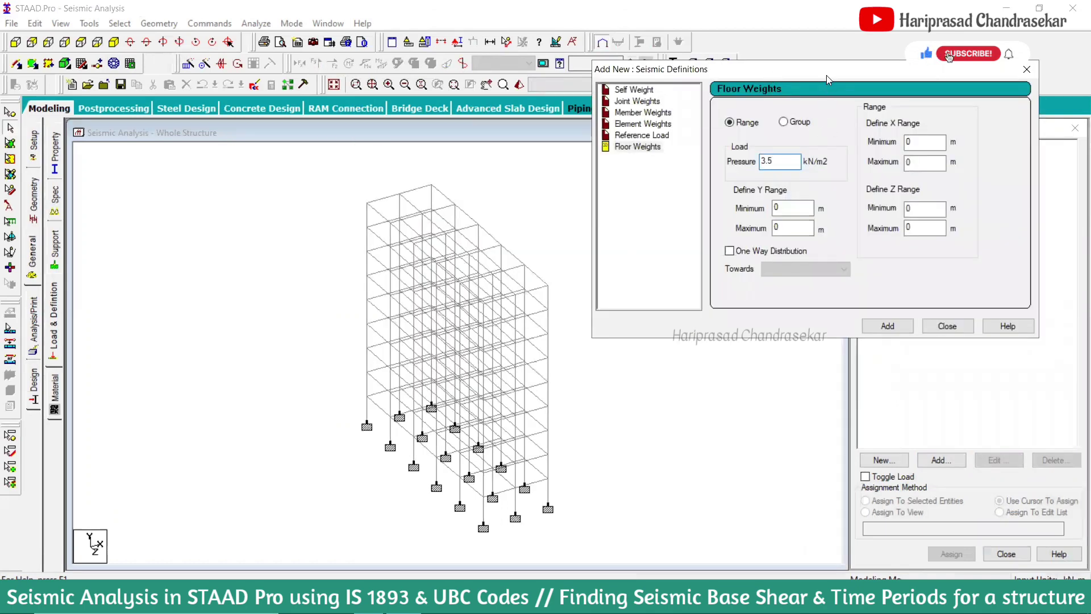
{"action": "left_click_drag", "start_coordinate": [826, 75], "coordinate": [625, 15]}
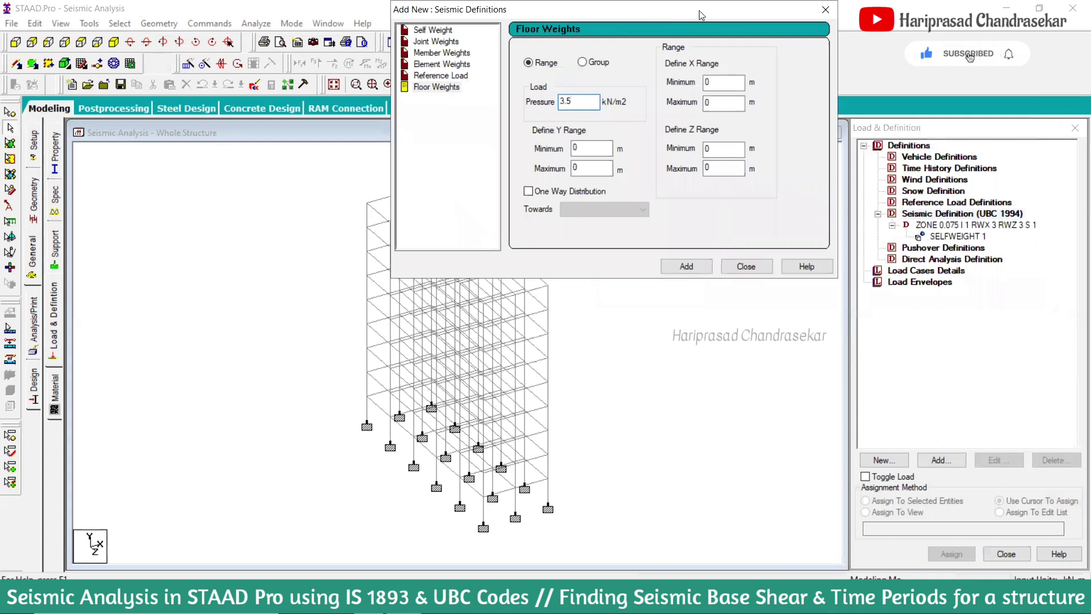
{"action": "left_click_drag", "start_coordinate": [701, 10], "coordinate": [791, 10]}
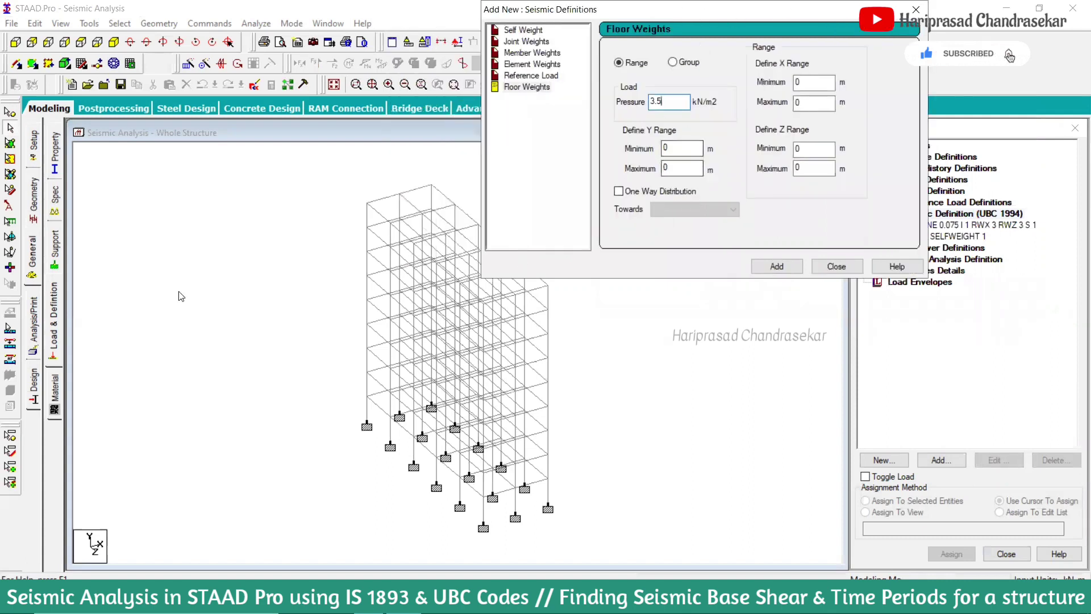
{"action": "left_click", "coordinate": [293, 410]}
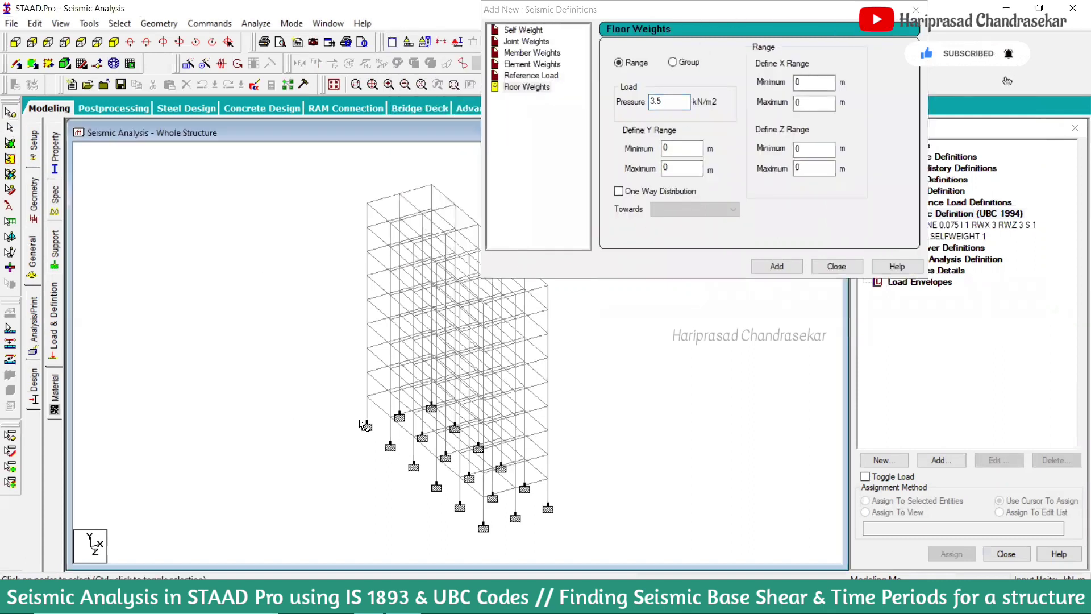
{"action": "double_click", "coordinate": [549, 288]}
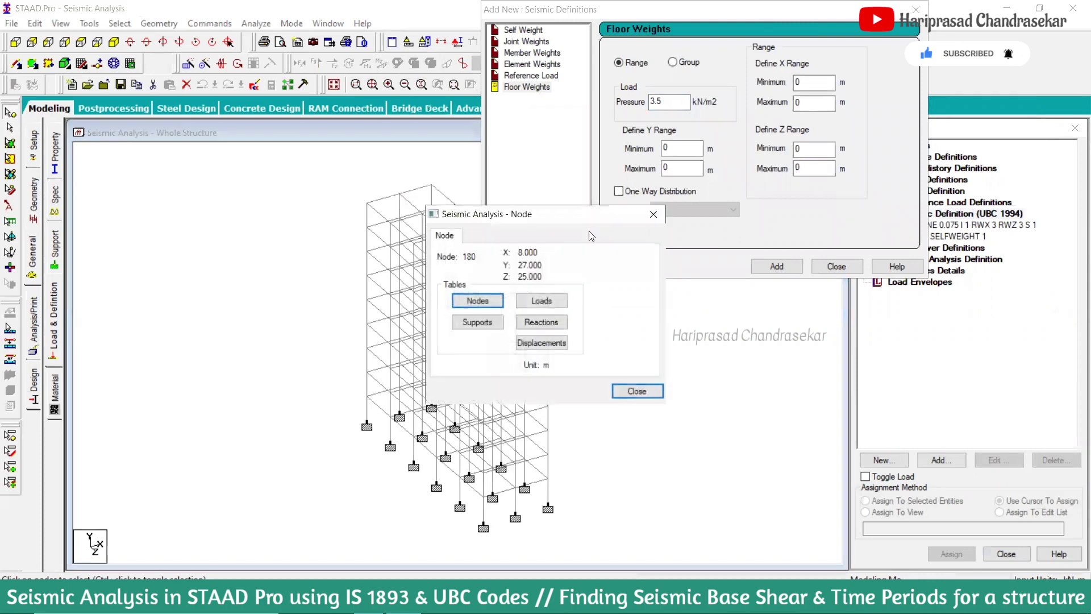
{"action": "left_click", "coordinate": [653, 213]}
Add the floor weight with ranges Y 0 to 27 m, X 0 to 8 m and Z 0 to 25 m
{"action": "left_click", "coordinate": [623, 177]}
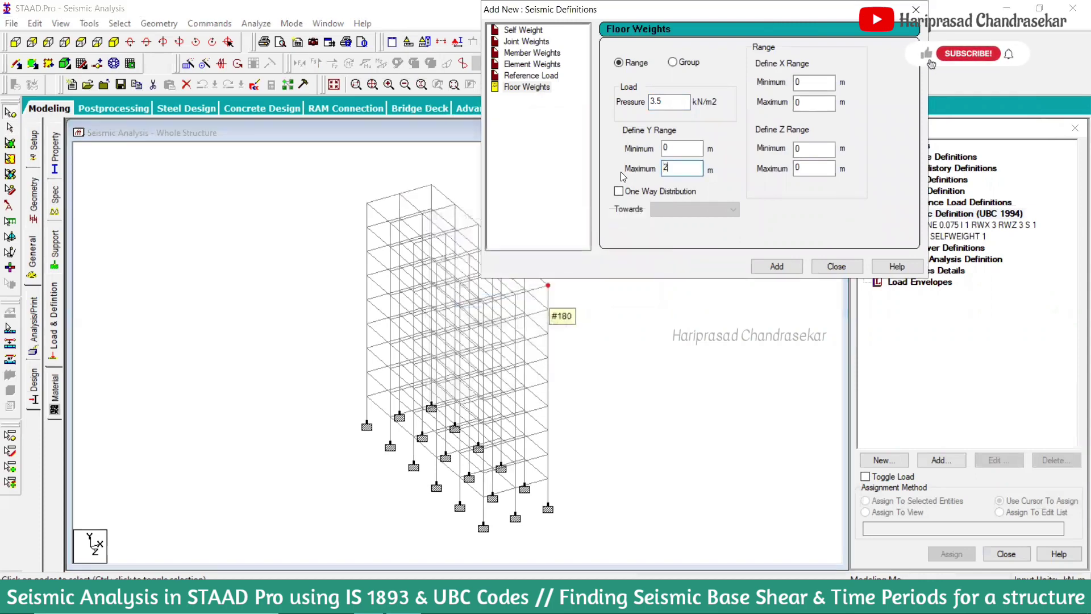
{"action": "double_click", "coordinate": [806, 101]}
{"action": "type", "text": "8"}
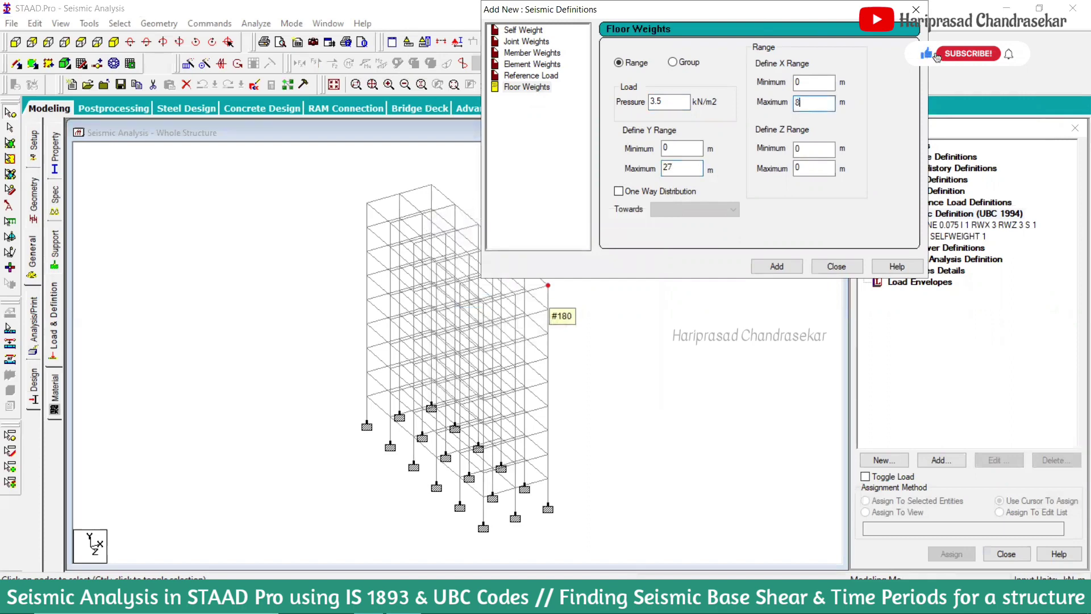
{"action": "type", "text": "25"}
{"action": "left_click", "coordinate": [777, 266]}
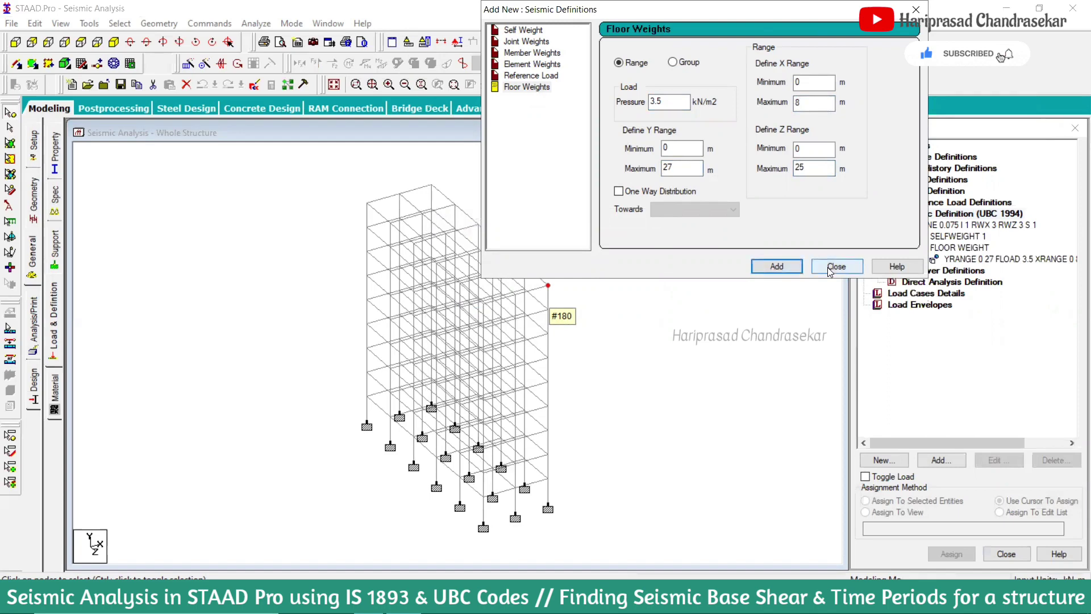
{"action": "left_click", "coordinate": [830, 272]}
{"action": "left_click", "coordinate": [955, 259]}
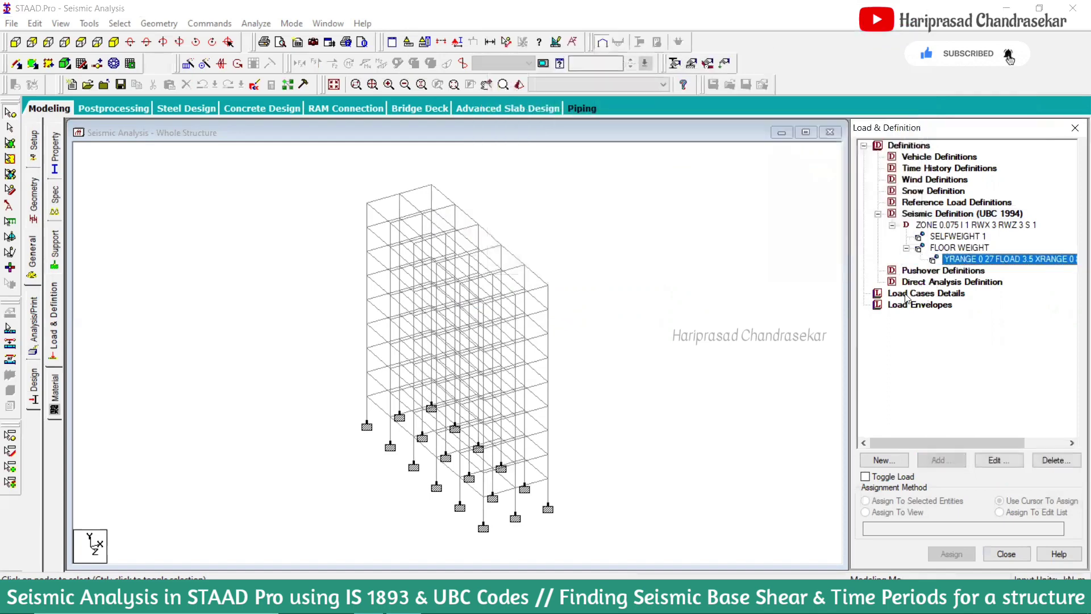
Add primary load case 1 of Seismic loading type titled EQx
{"action": "left_click", "coordinate": [888, 294]}
{"action": "left_click", "coordinate": [938, 461]}
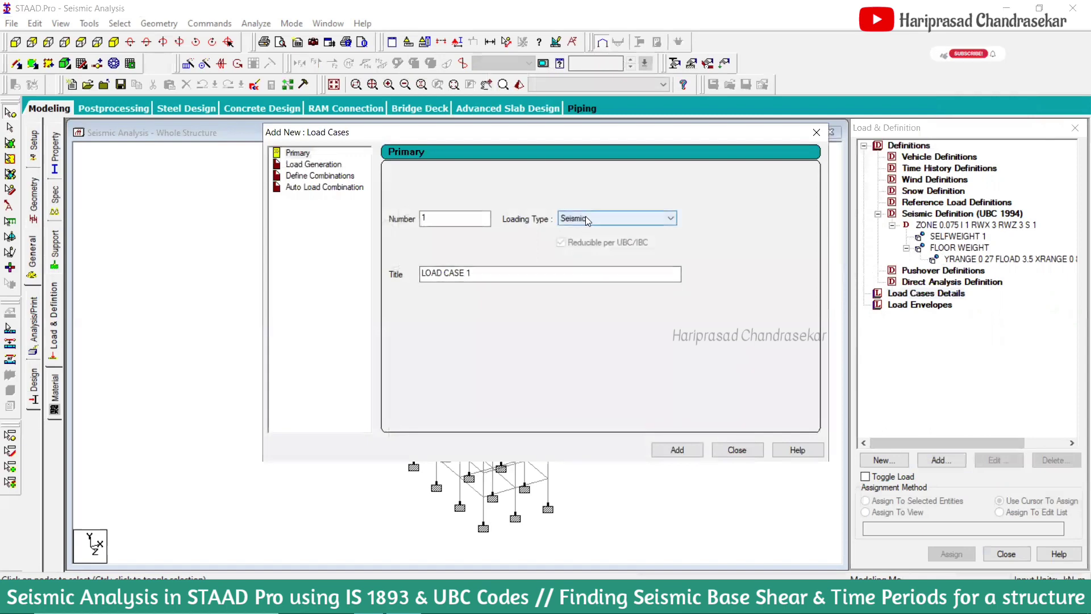
{"action": "left_click_drag", "start_coordinate": [515, 275], "coordinate": [309, 253]}
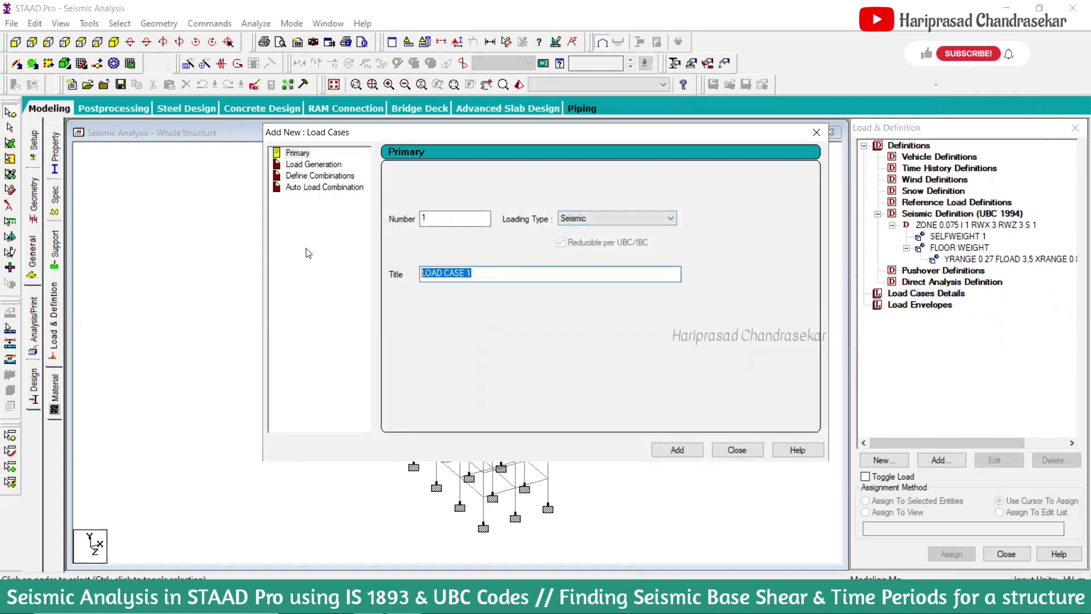
{"action": "type", "text": "EQx"}
{"action": "left_click", "coordinate": [677, 449]}
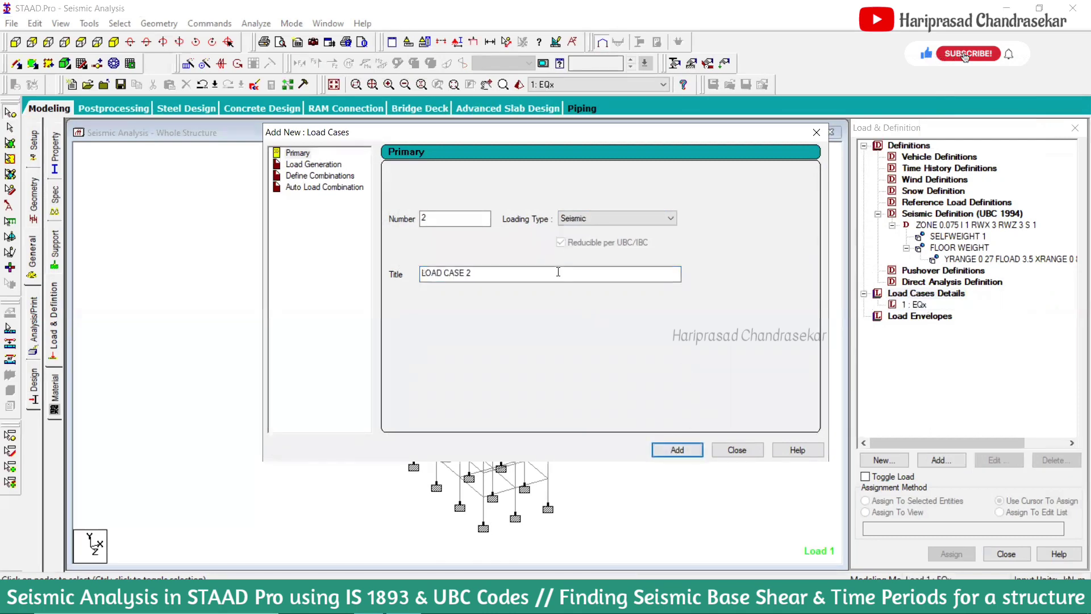
Add primary load case 2 of Seismic loading type titled EQz and finish adding load cases
{"action": "key", "text": "shift+Home"}
{"action": "type", "text": "E"}
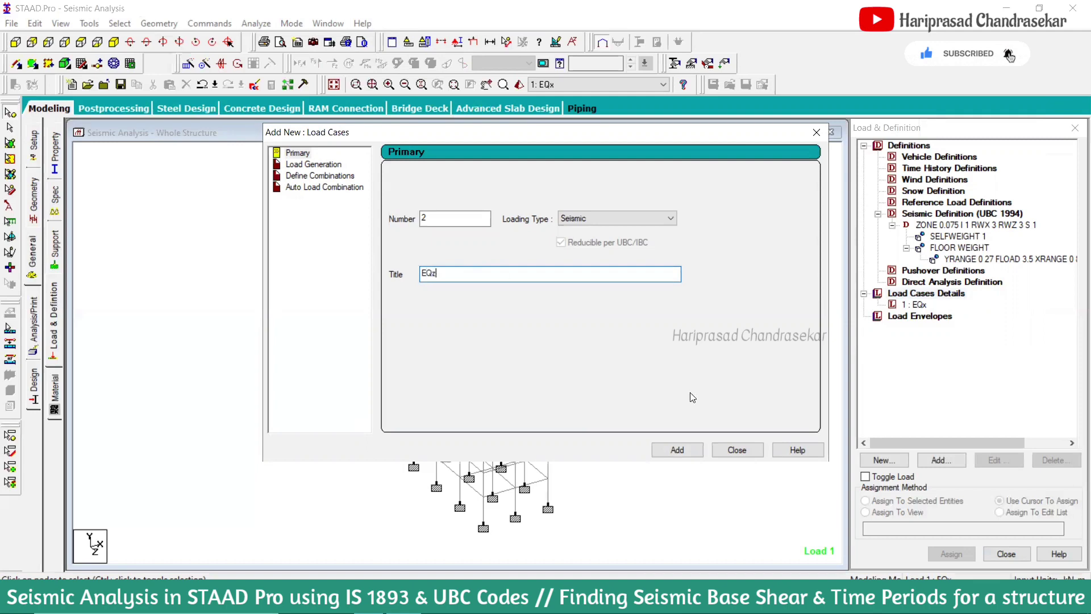
{"action": "type", "text": "Qz"}
{"action": "left_click", "coordinate": [690, 450]}
{"action": "left_click", "coordinate": [737, 450]}
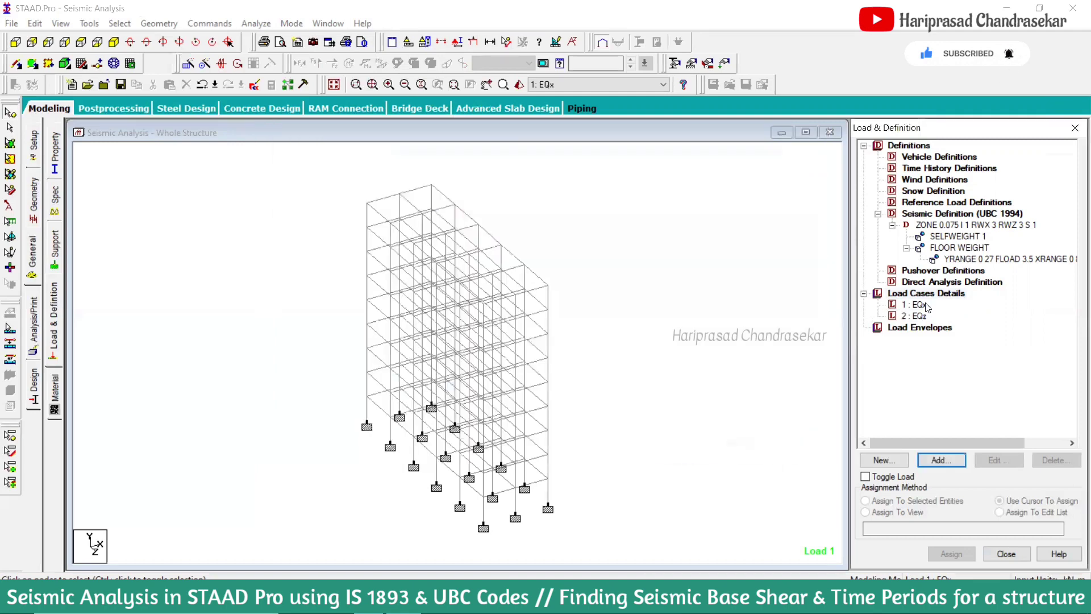
Add a seismic load in the X direction with factor 1 to load case EQx
{"action": "left_click", "coordinate": [952, 463]}
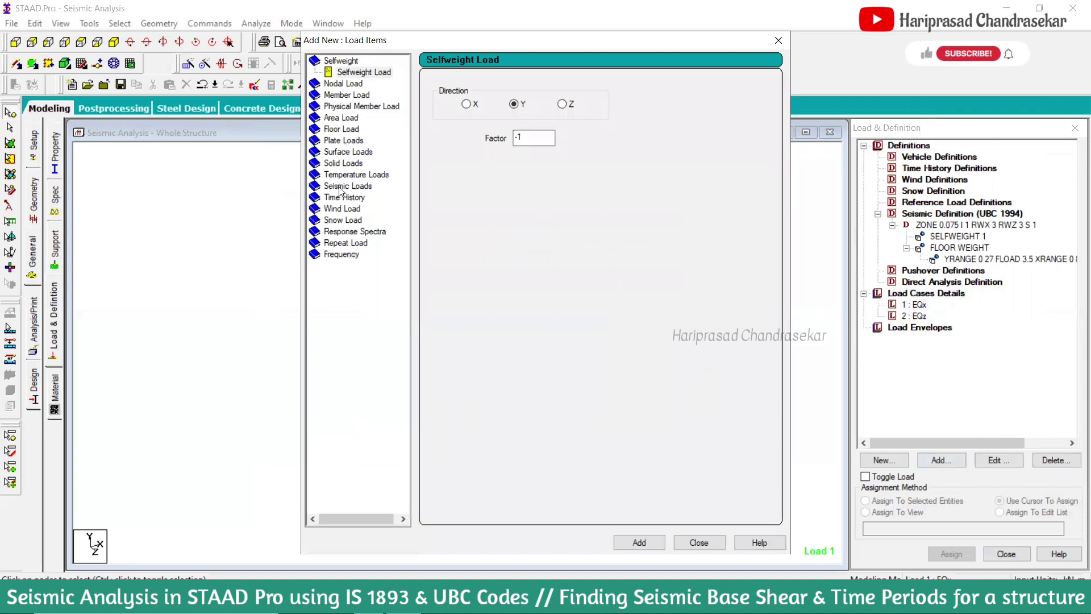
{"action": "left_click", "coordinate": [341, 187]}
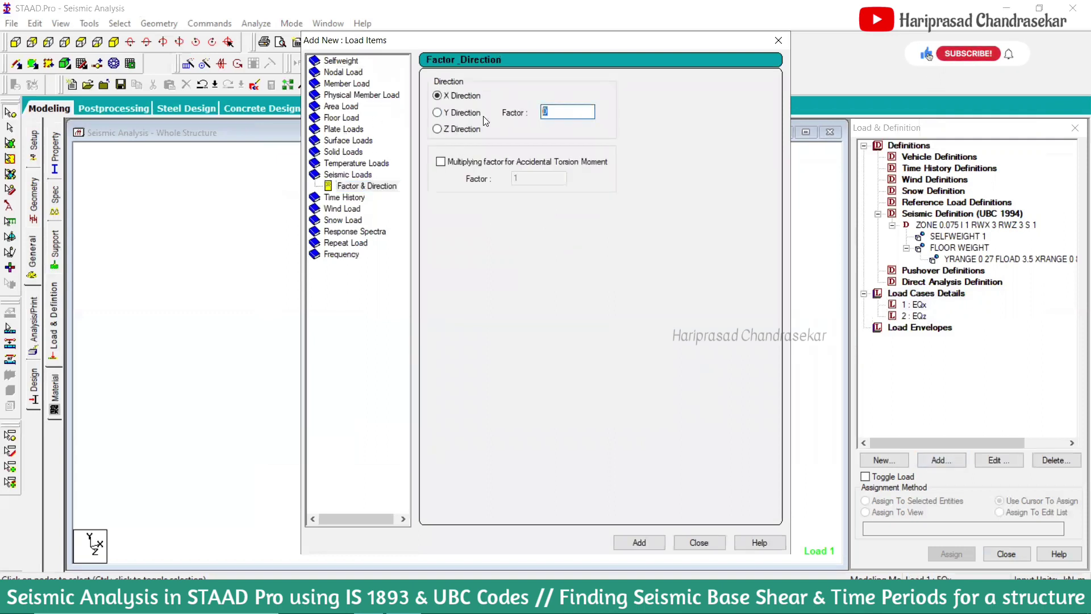
{"action": "left_click", "coordinate": [641, 541]}
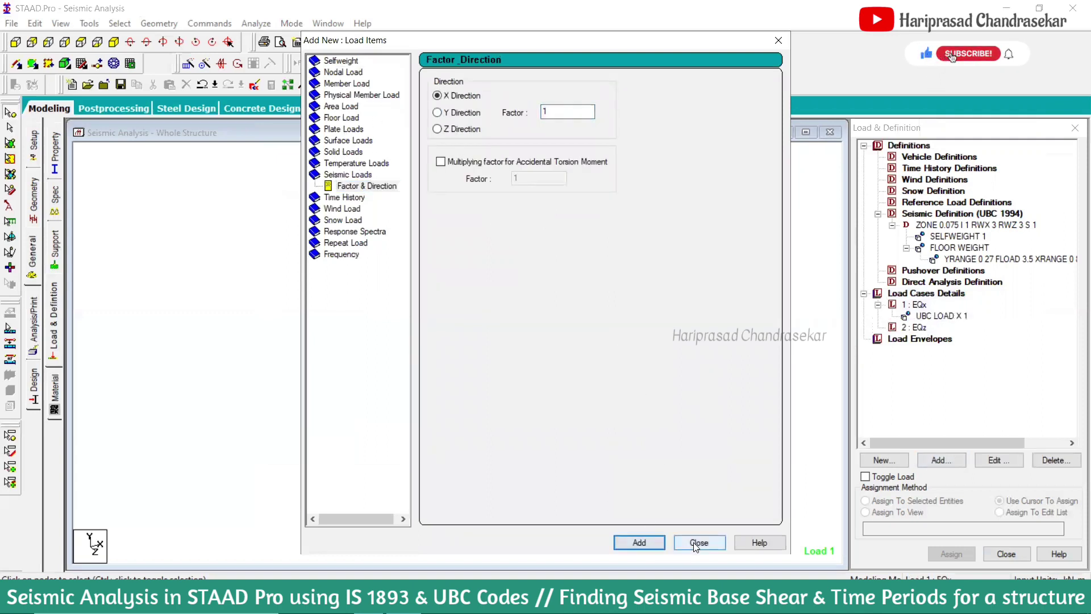
{"action": "left_click", "coordinate": [698, 542]}
Add a seismic load in the Z direction with factor 1 to load case EQz
{"action": "left_click", "coordinate": [913, 328]}
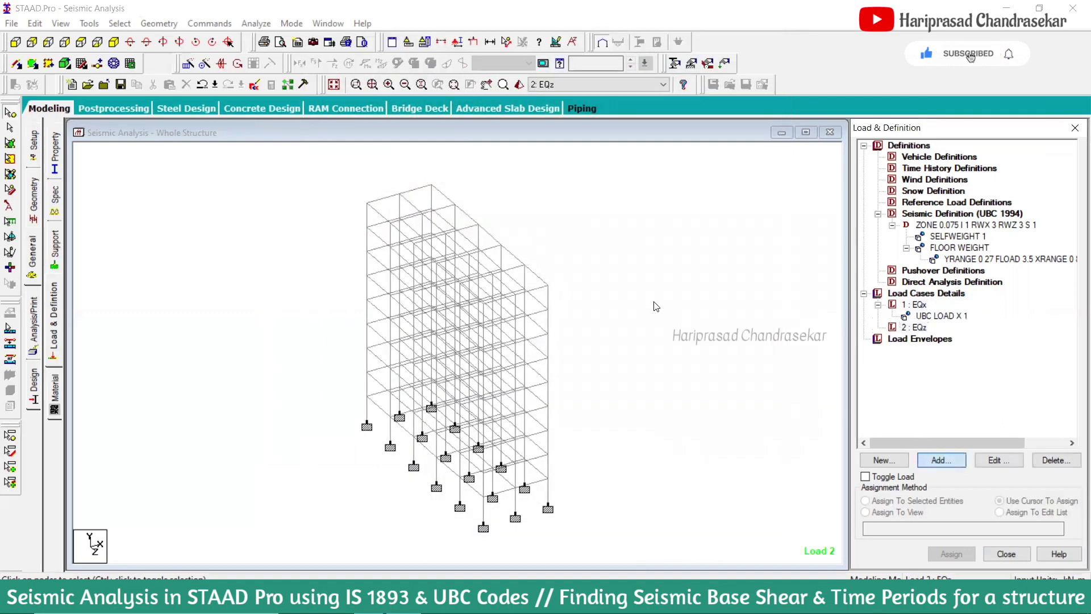
{"action": "key", "text": "Return"}
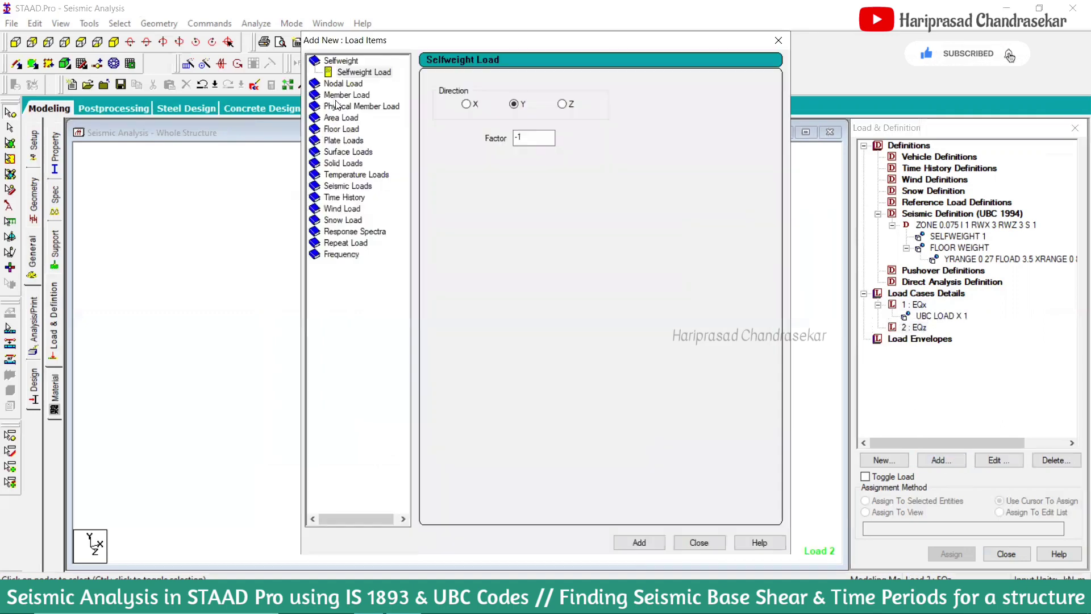
{"action": "left_click", "coordinate": [347, 186]}
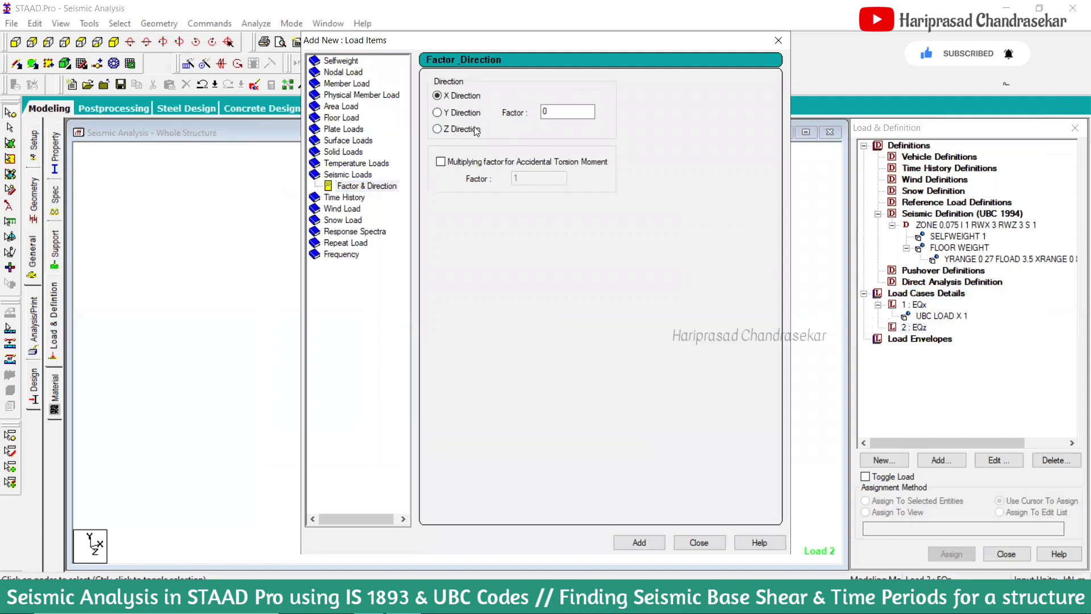
{"action": "double_click", "coordinate": [563, 111]}
{"action": "type", "text": "1"}
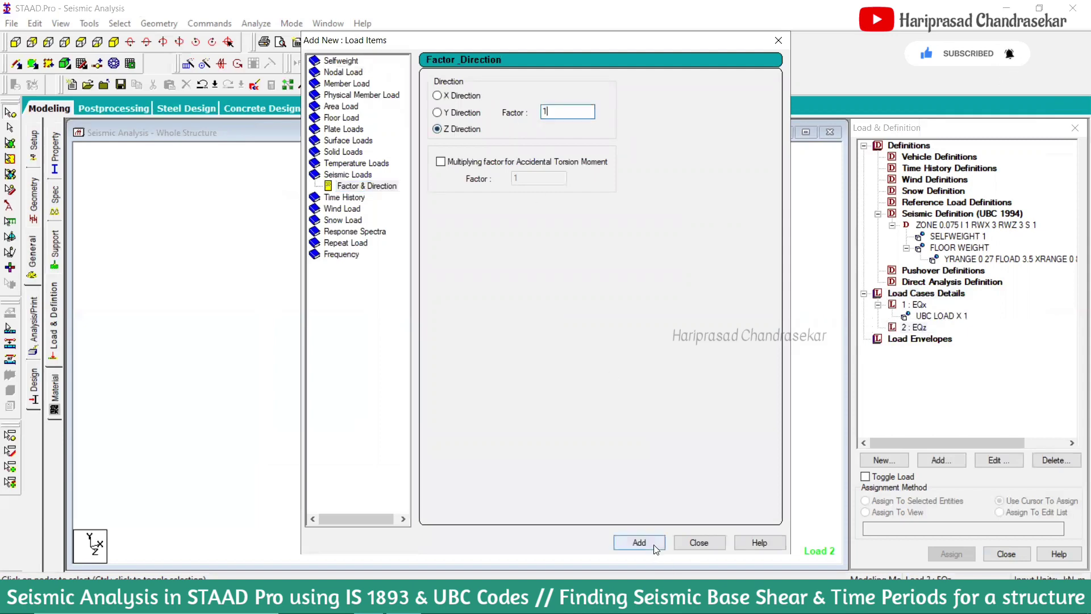
{"action": "left_click", "coordinate": [637, 541]}
{"action": "left_click", "coordinate": [691, 538]}
{"action": "left_click", "coordinate": [941, 317]}
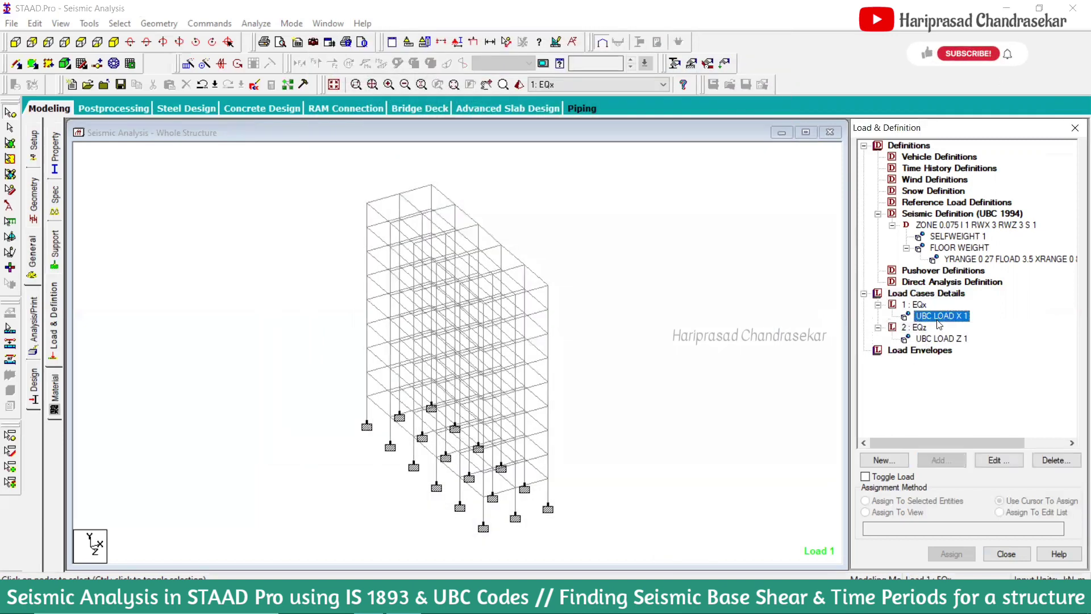
{"action": "left_click", "coordinate": [940, 339]}
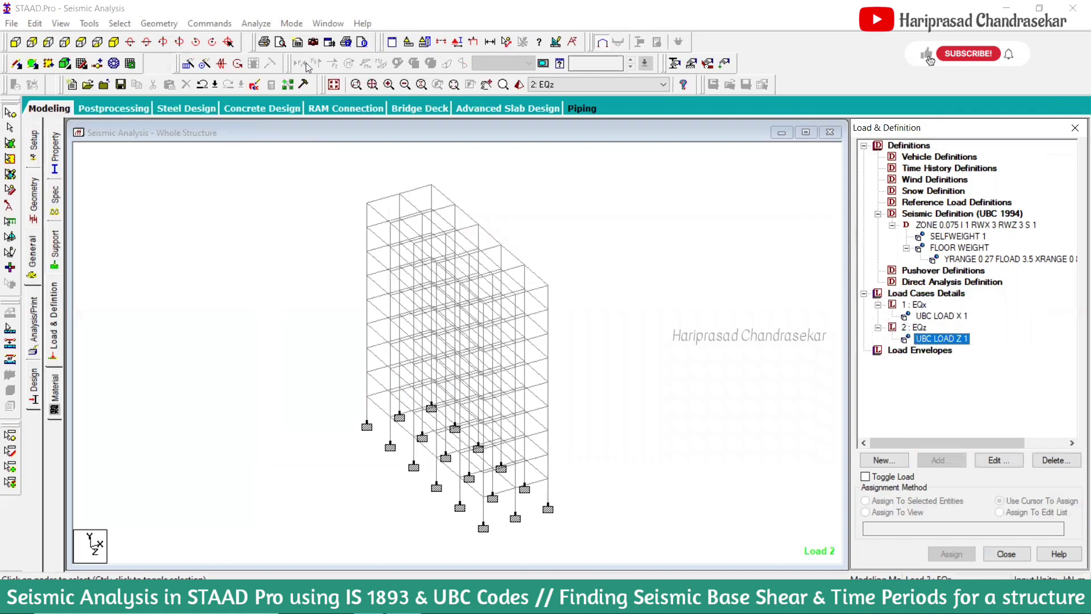
Save the modified structure and run the analysis, continuing to the output file
{"action": "left_click", "coordinate": [256, 23]}
{"action": "left_click", "coordinate": [270, 37]}
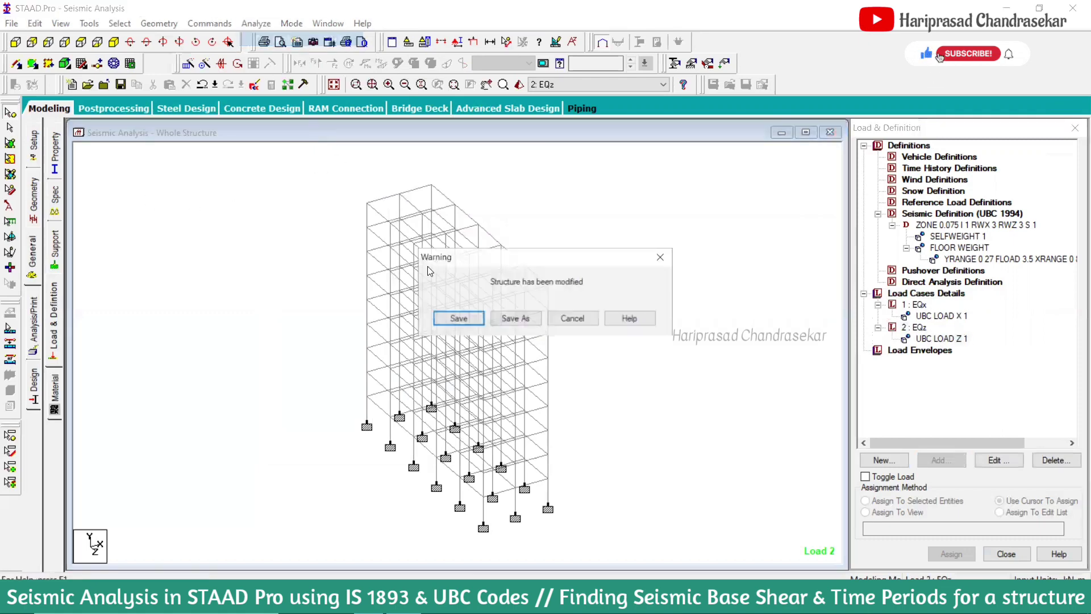
{"action": "left_click", "coordinate": [458, 318]}
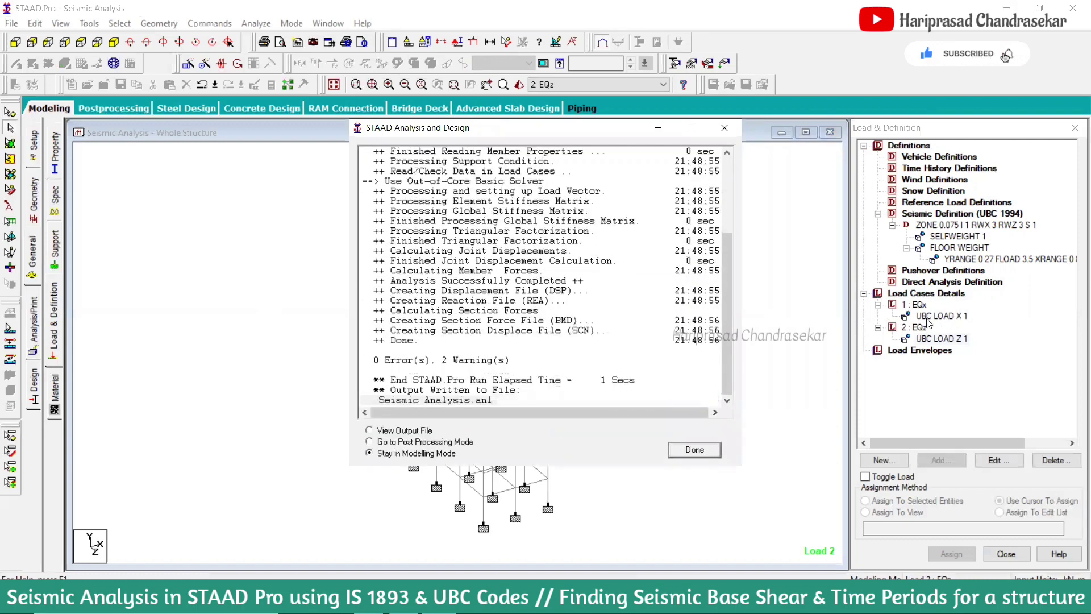
{"action": "left_click", "coordinate": [434, 432]}
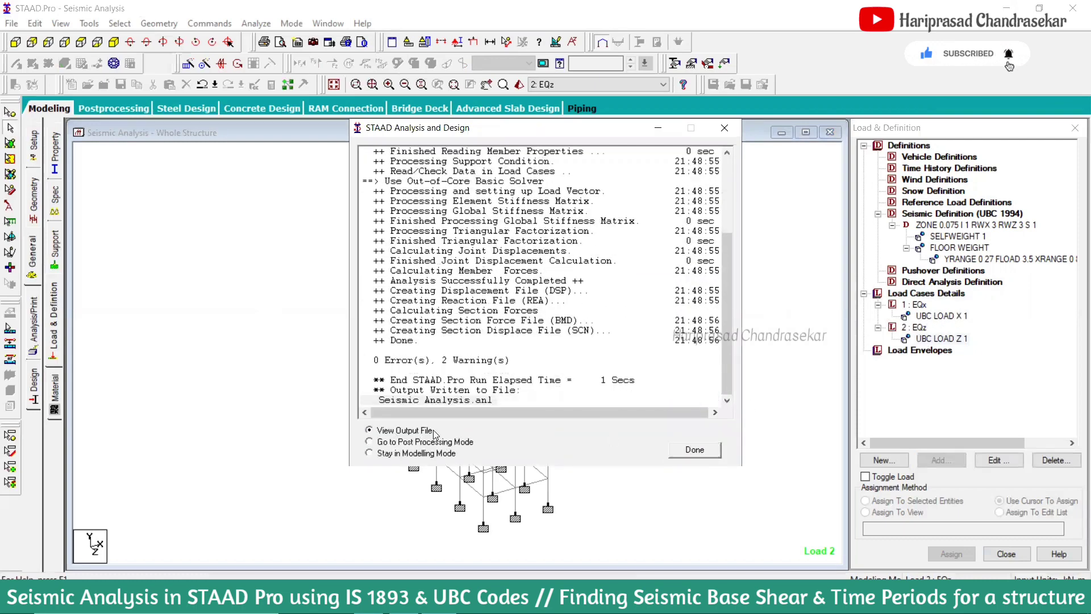
{"action": "left_click", "coordinate": [692, 450]}
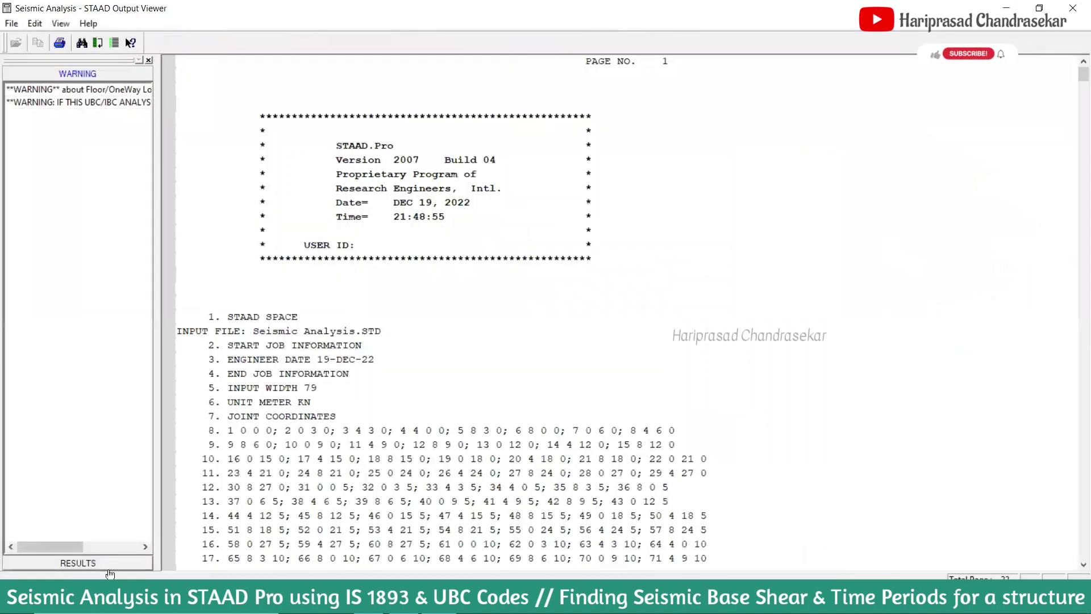
Examine the output file for the UBC 94 base shear, time periods and lateral joint loads in the X and Z directions
{"action": "left_click", "coordinate": [78, 266]}
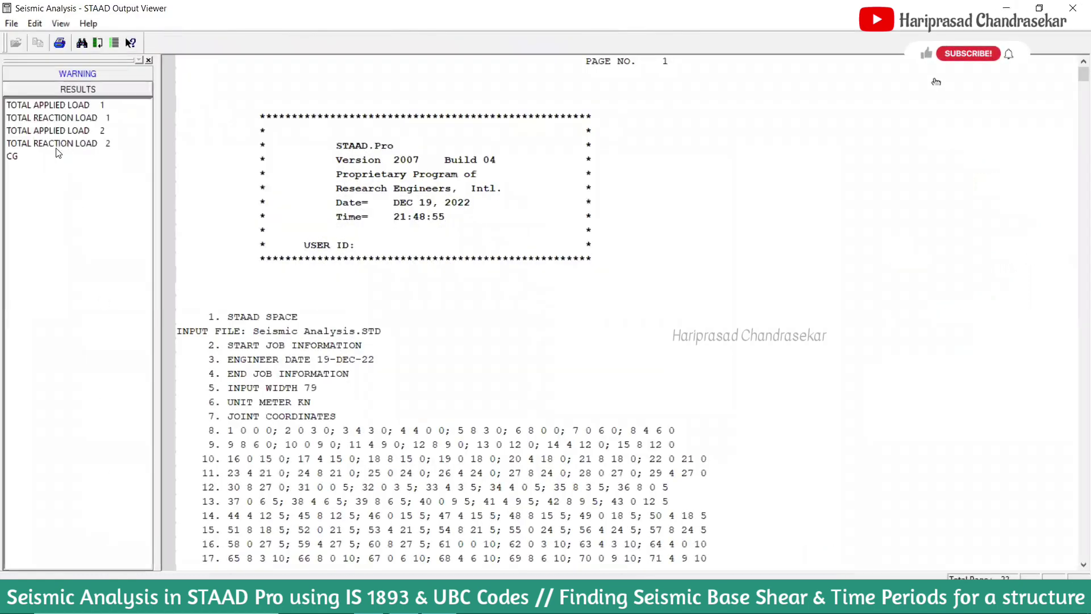
{"action": "left_click", "coordinate": [796, 335]}
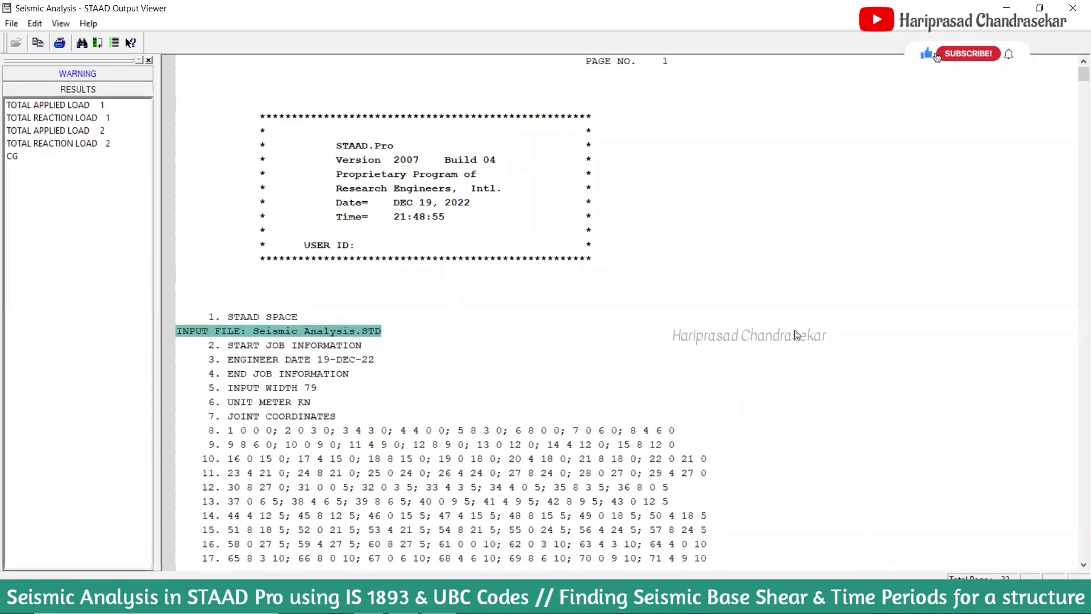
{"action": "left_click", "coordinate": [455, 347]}
{"action": "scroll", "coordinate": [858, 301], "scroll_direction": "down", "scroll_amount": 20}
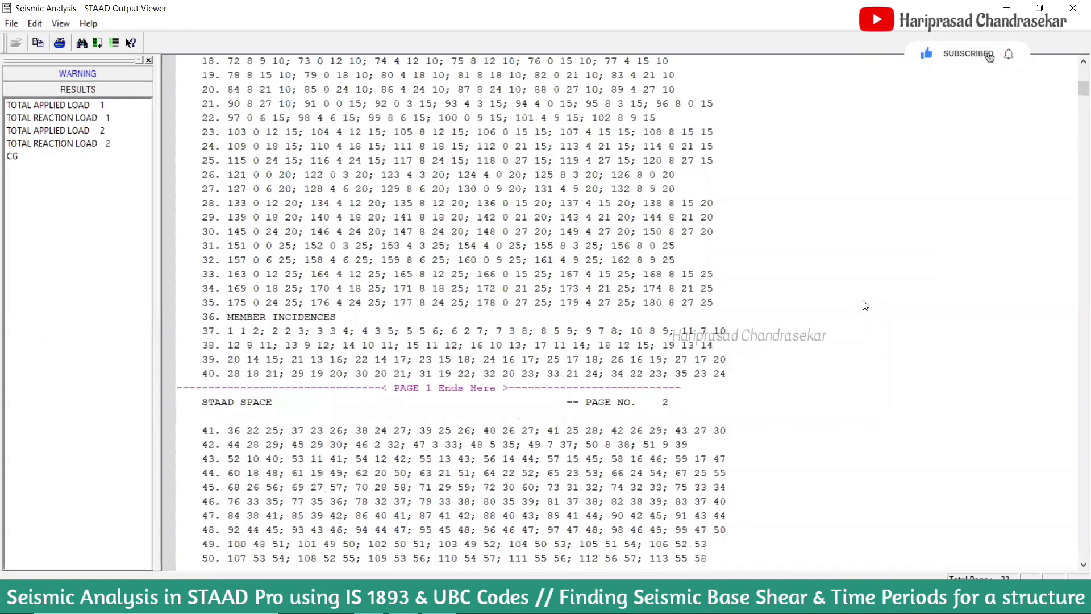
{"action": "scroll", "coordinate": [858, 298], "scroll_direction": "down", "scroll_amount": 18}
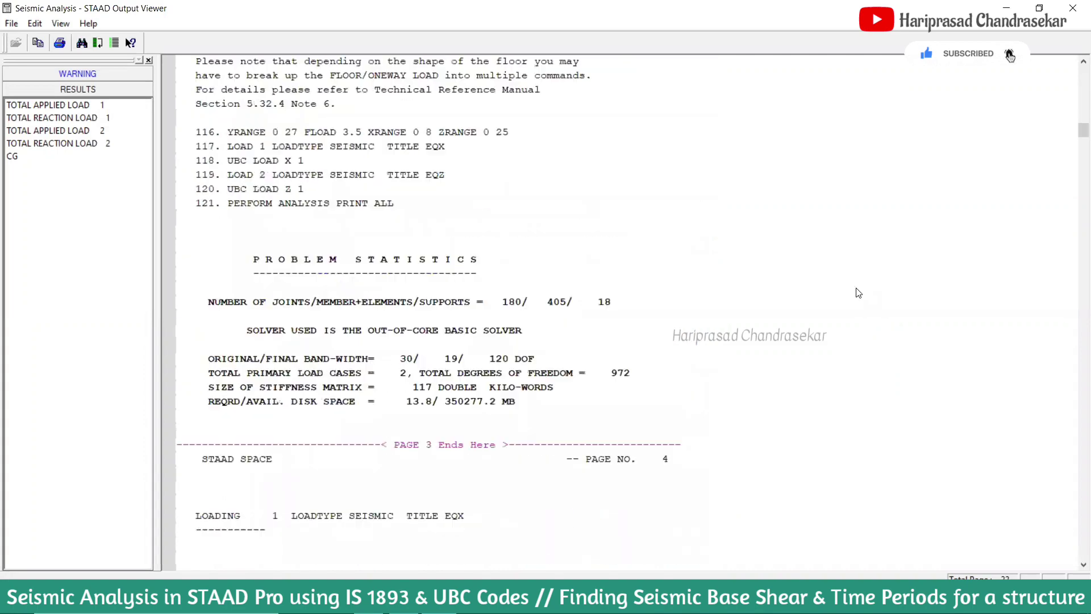
{"action": "scroll", "coordinate": [287, 247], "scroll_direction": "down", "scroll_amount": 4}
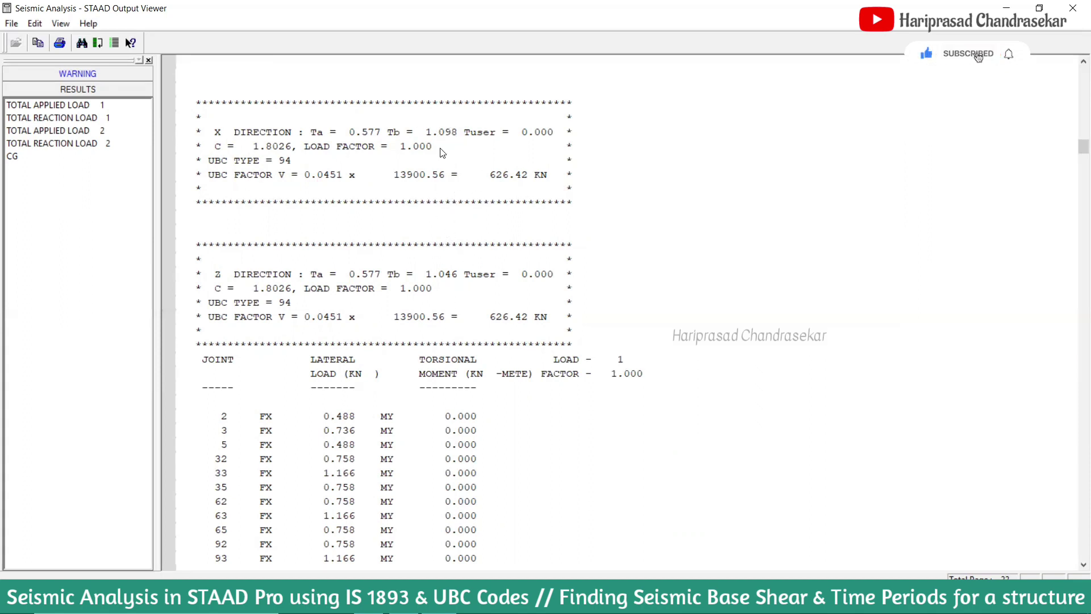
{"action": "scroll", "coordinate": [444, 221], "scroll_direction": "down", "scroll_amount": 13}
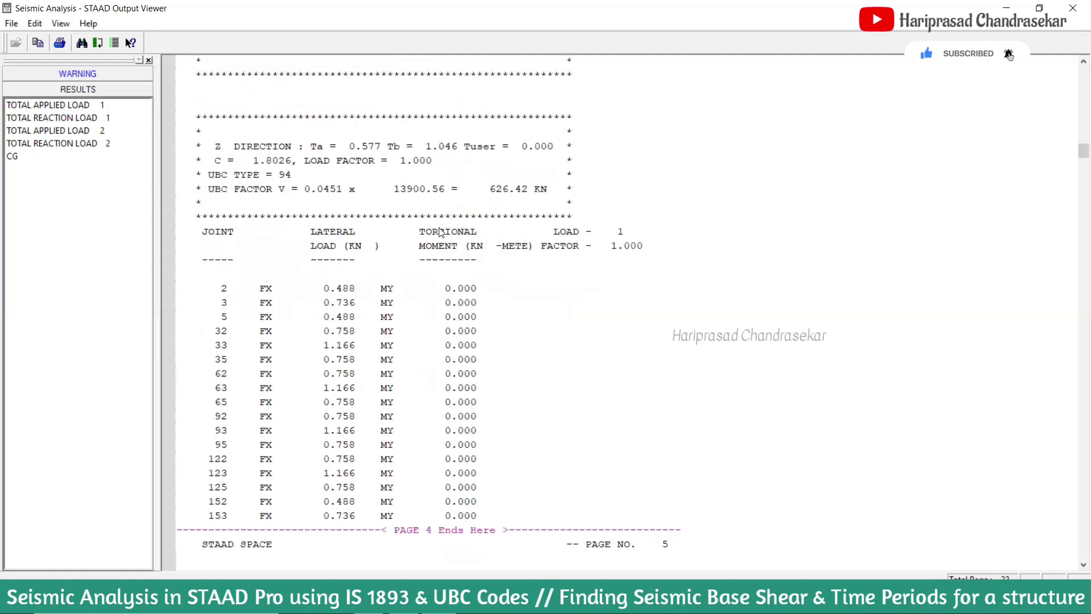
{"action": "scroll", "coordinate": [438, 243], "scroll_direction": "down", "scroll_amount": 18}
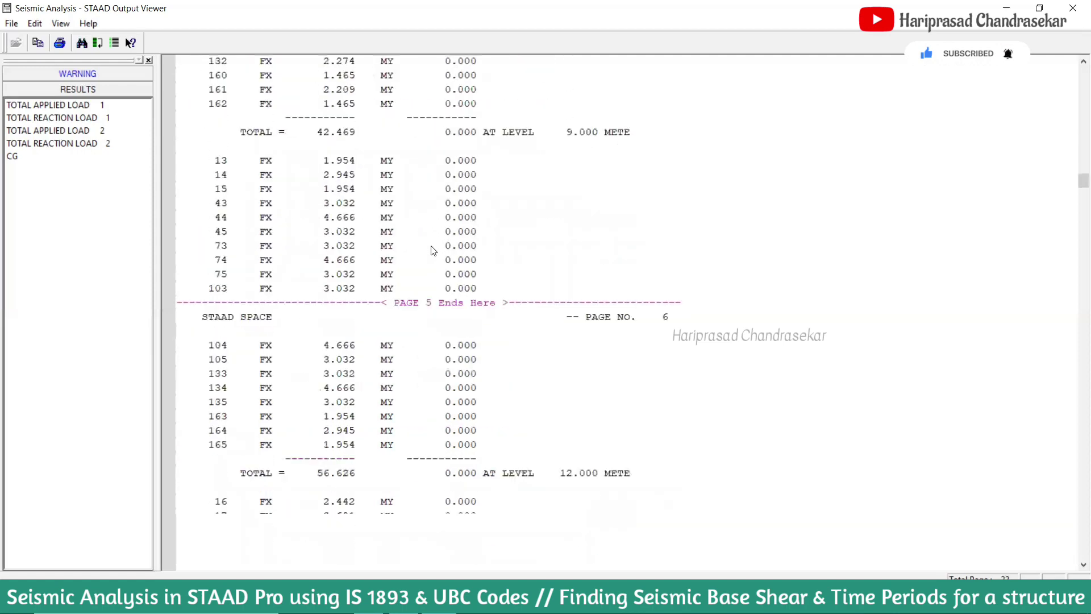
{"action": "scroll", "coordinate": [391, 253], "scroll_direction": "up", "scroll_amount": 20}
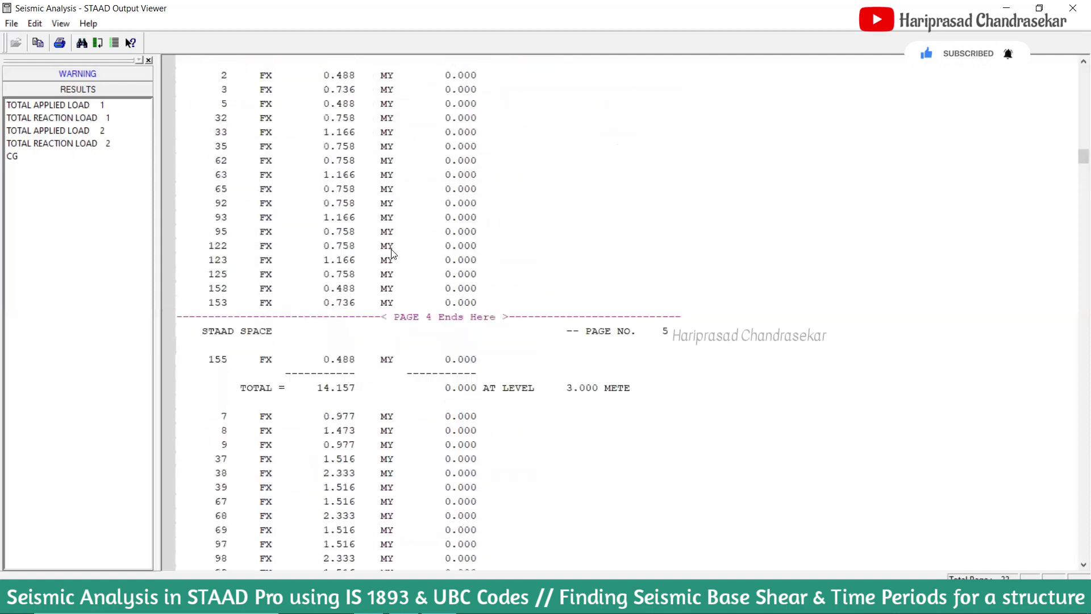
{"action": "scroll", "coordinate": [392, 253], "scroll_direction": "down", "scroll_amount": 4}
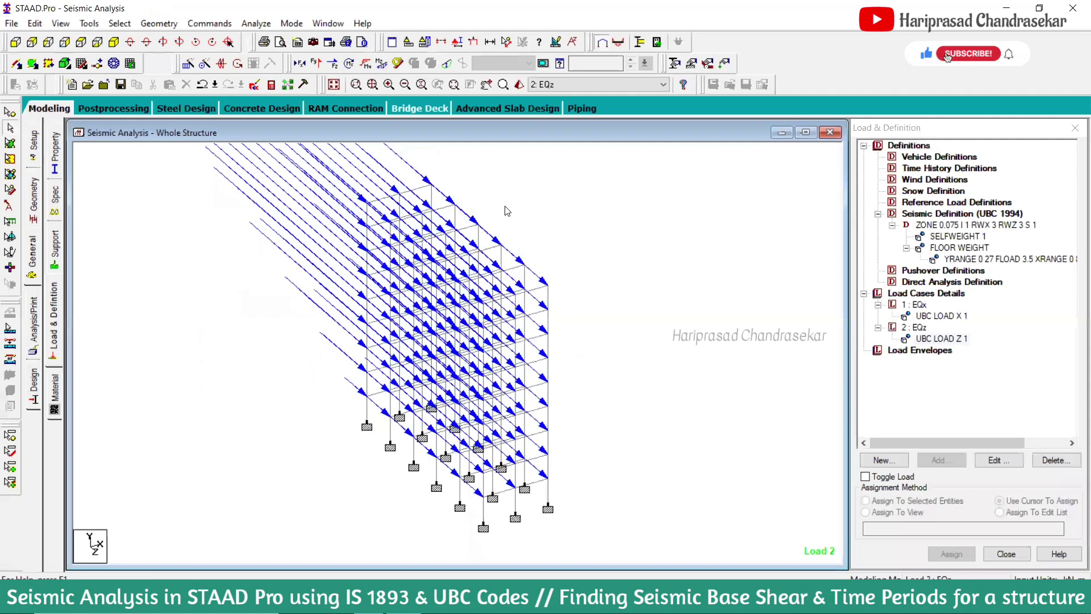
Enter post-processing with load cases EQx and EQz and examine the EQz displacement from the side and the EQx displacement from the front
{"action": "left_click", "coordinate": [114, 109]}
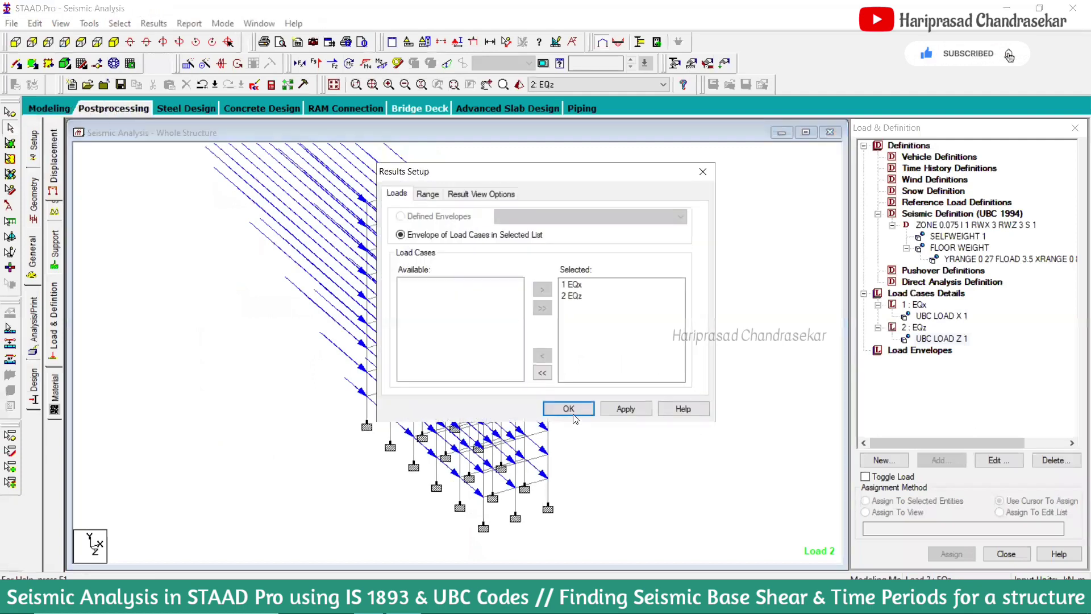
{"action": "key", "text": "Return"}
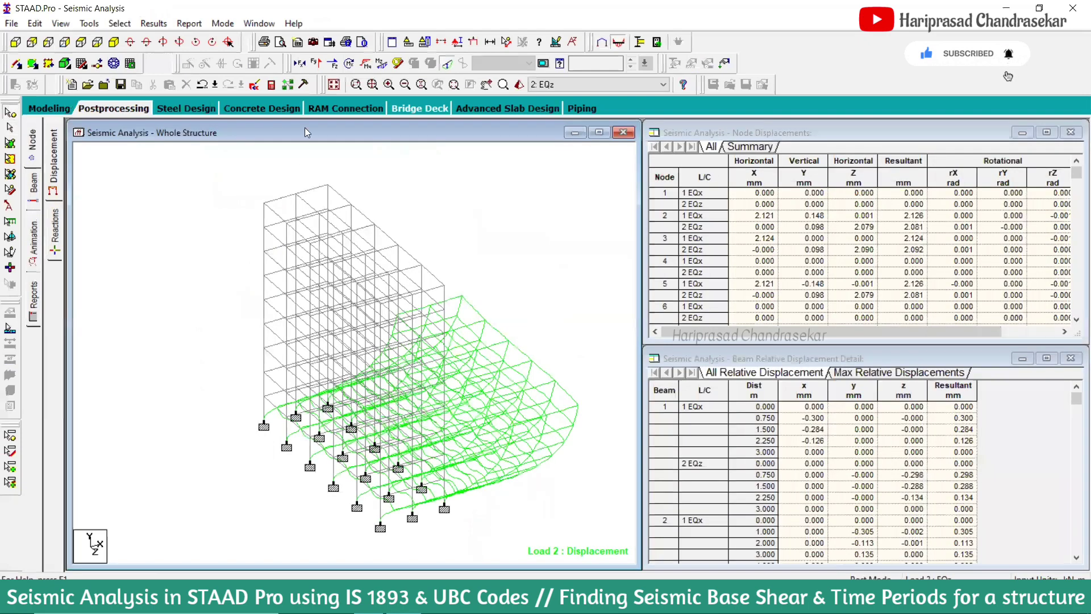
{"action": "left_click", "coordinate": [16, 42]}
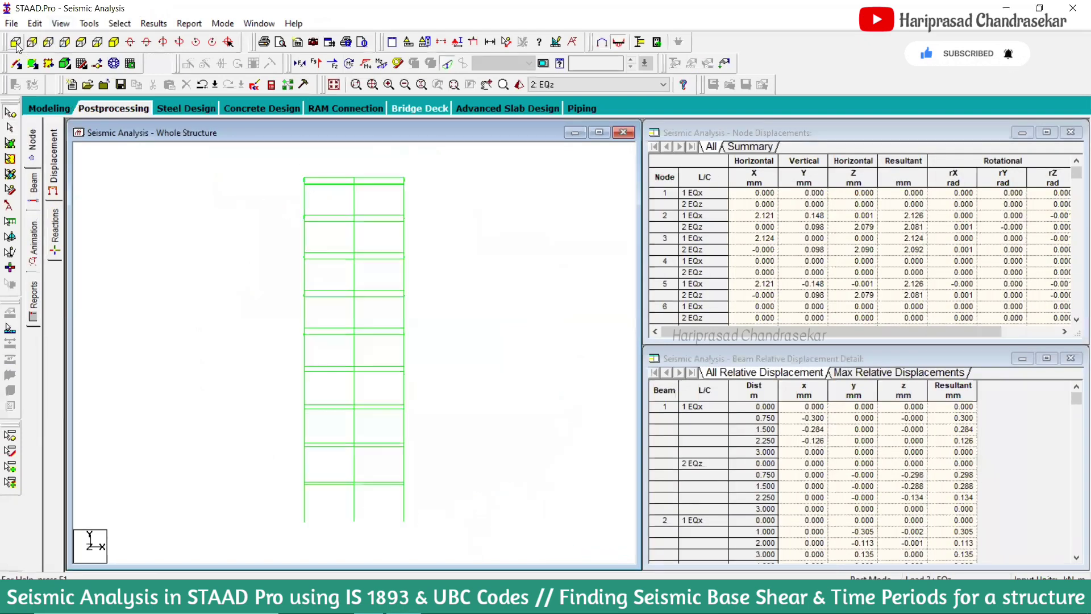
{"action": "left_click", "coordinate": [54, 42]}
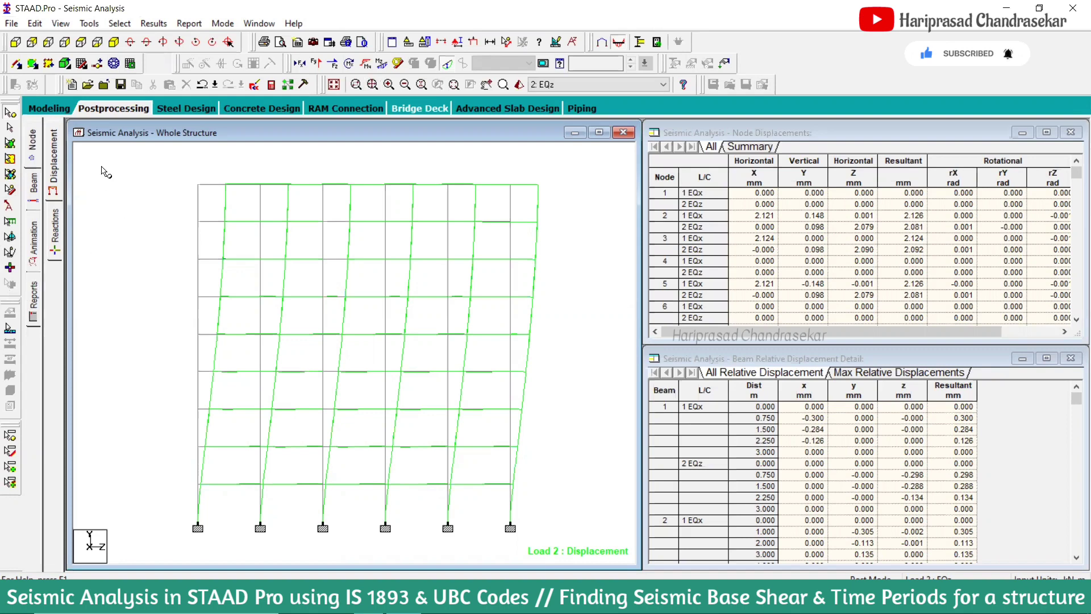
{"action": "left_click", "coordinate": [15, 42]}
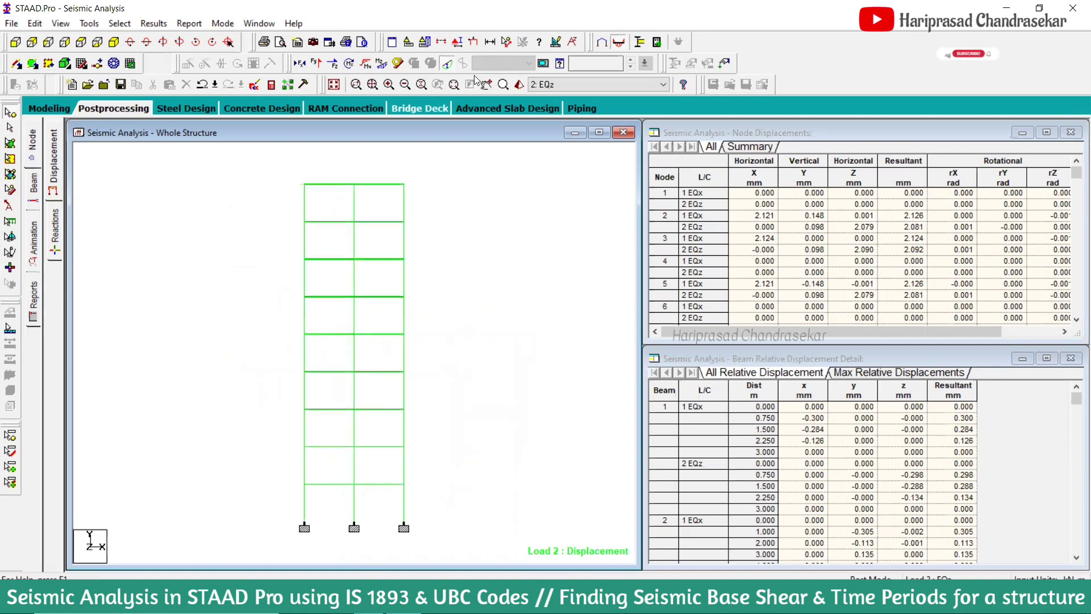
{"action": "left_click", "coordinate": [567, 84]}
{"action": "left_click", "coordinate": [546, 96]}
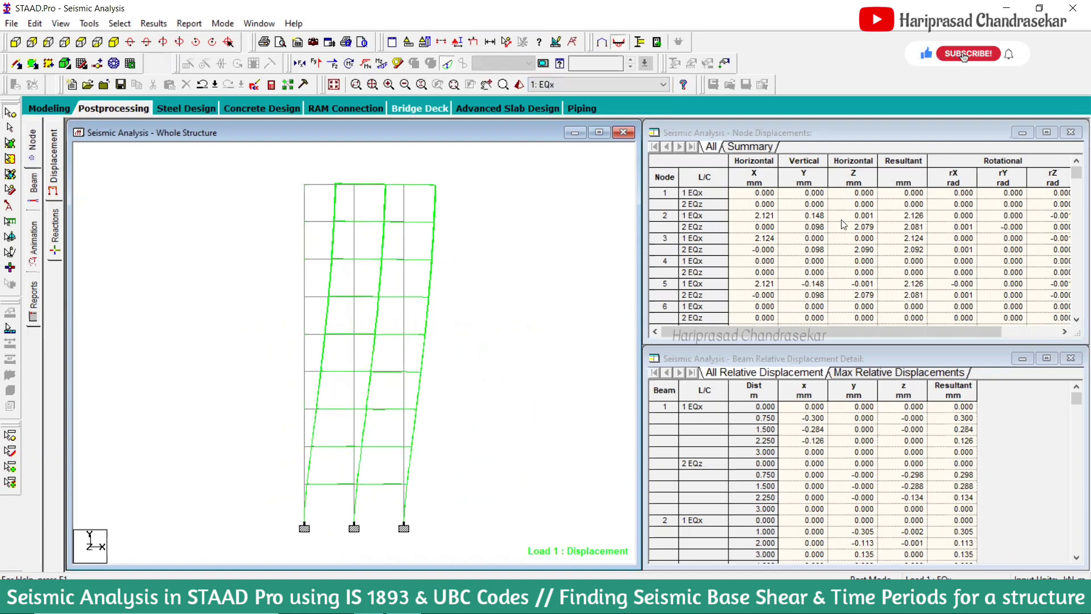
{"action": "left_click", "coordinate": [790, 343]}
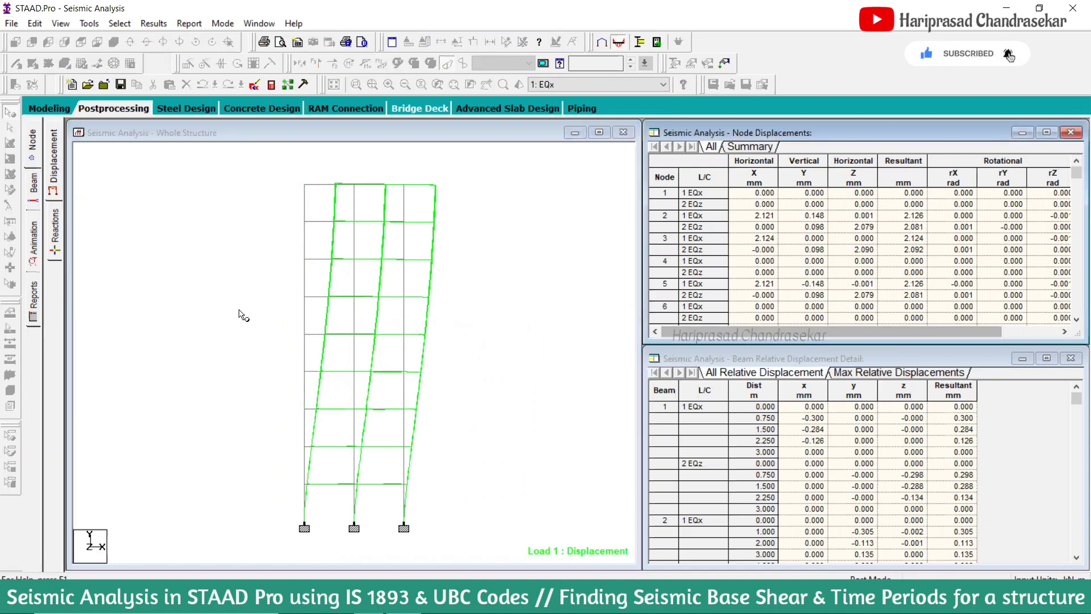
Review the support reactions and beam forces for load case EQx, and open the animation results page
{"action": "left_click", "coordinate": [59, 231]}
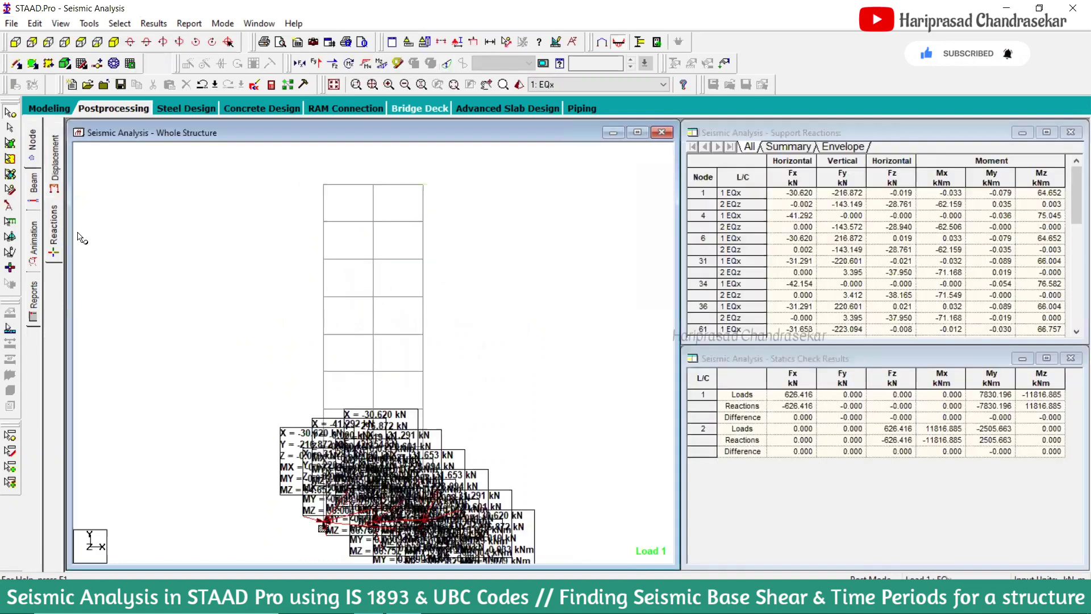
{"action": "left_click", "coordinate": [34, 186]}
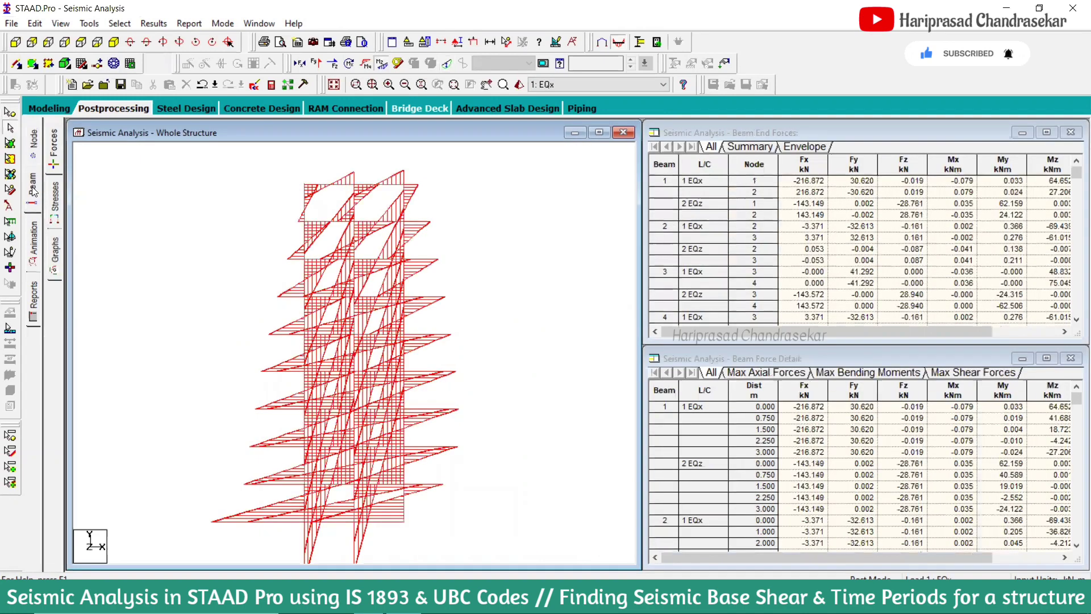
{"action": "left_click", "coordinate": [37, 243]}
{"action": "left_click", "coordinate": [562, 506]}
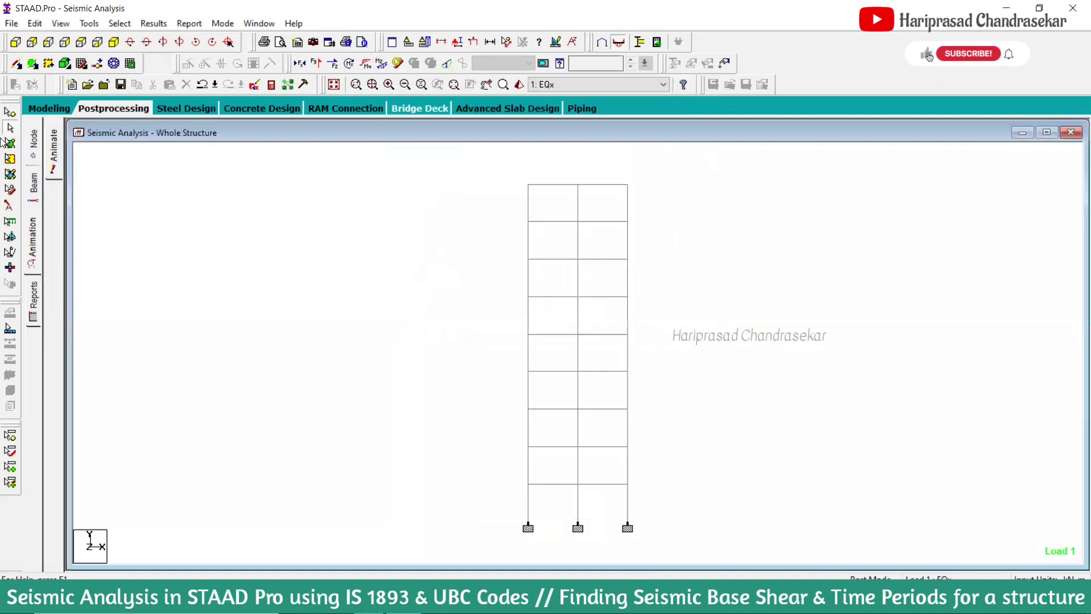
Return to modeling with an isometric view and check the analysis command list, adding no new command
{"action": "left_click", "coordinate": [45, 108]}
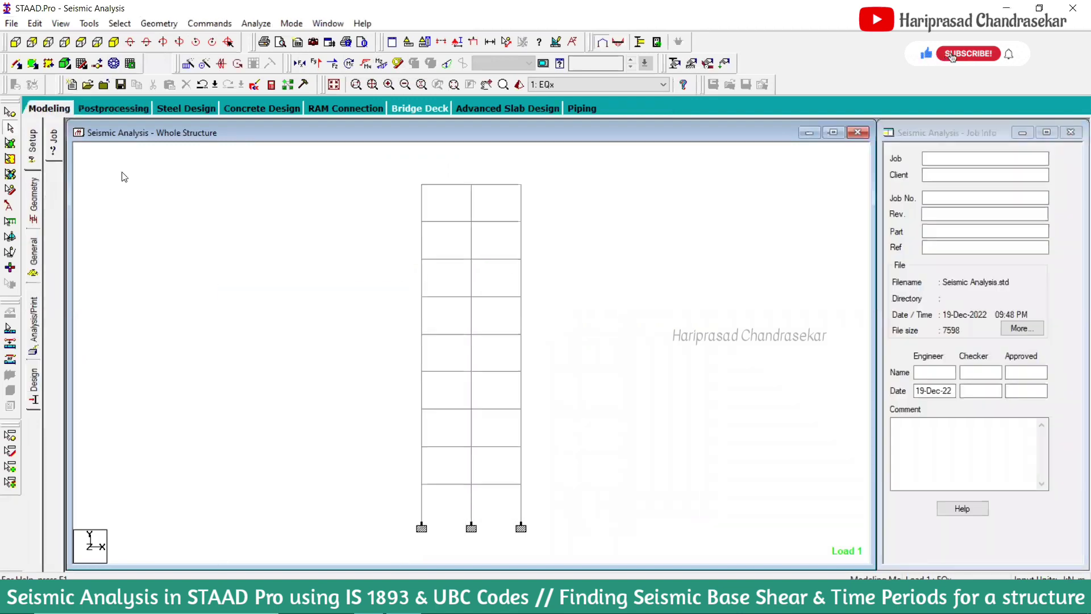
{"action": "left_click", "coordinate": [114, 42]}
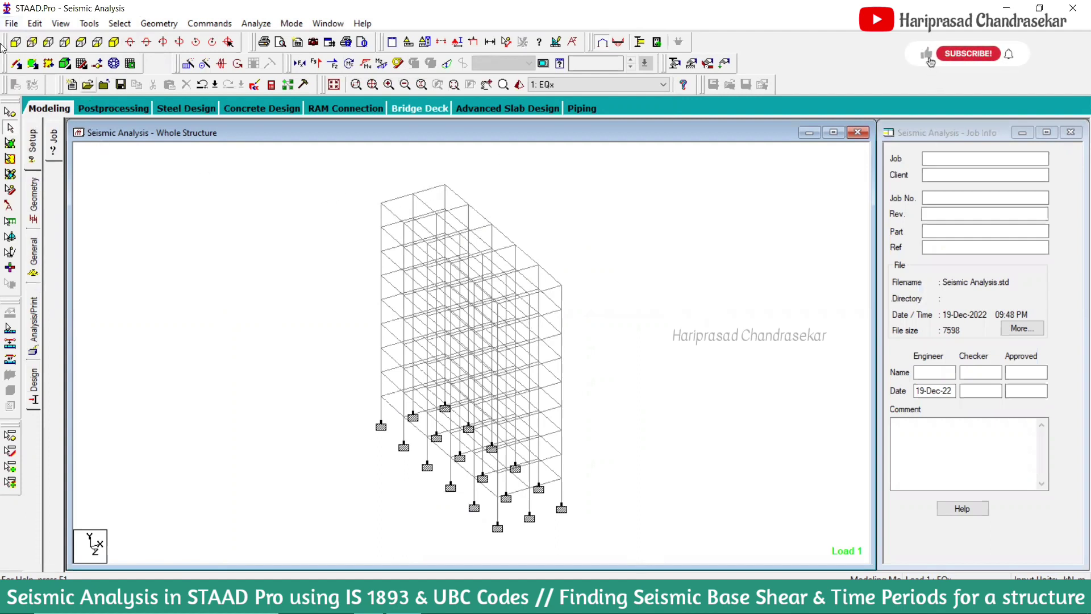
{"action": "left_click", "coordinate": [35, 310]}
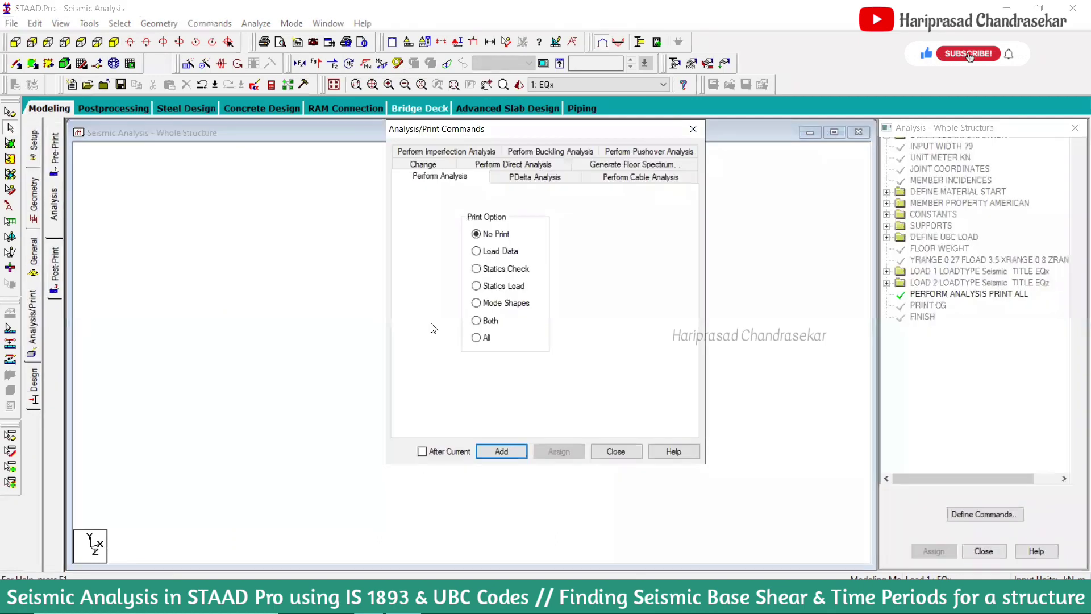
{"action": "left_click", "coordinate": [617, 451]}
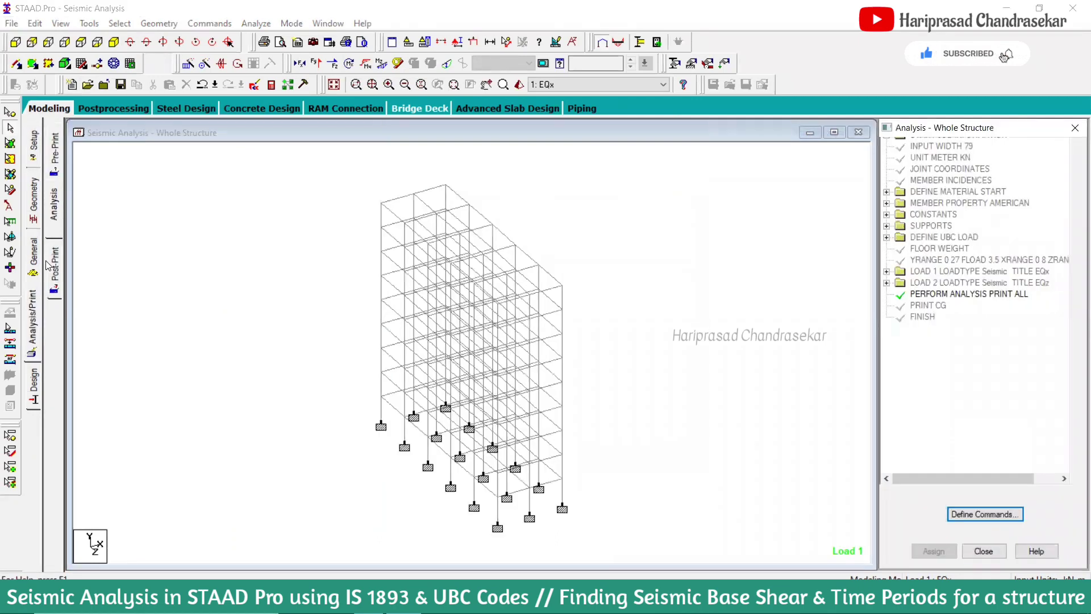